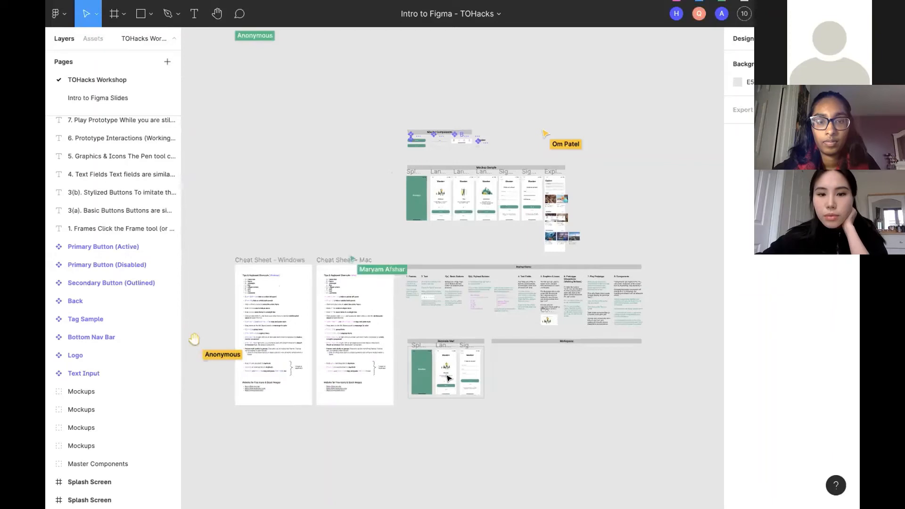
Step: Examine the Mockup Sample screens on the TOHacks Workshop page, from Splash Screen through the landing and sign-up pages to Explore
scroll(480, 364, up, 2)
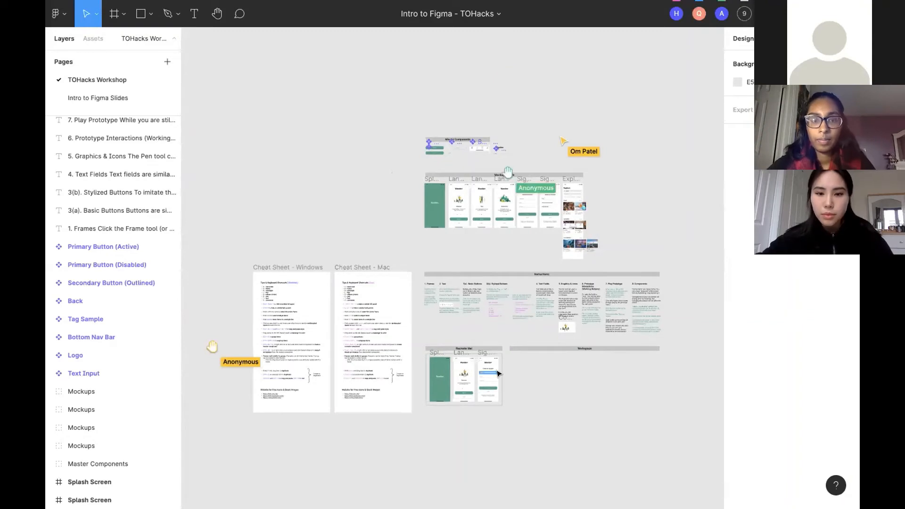
scroll(468, 389, down, 2)
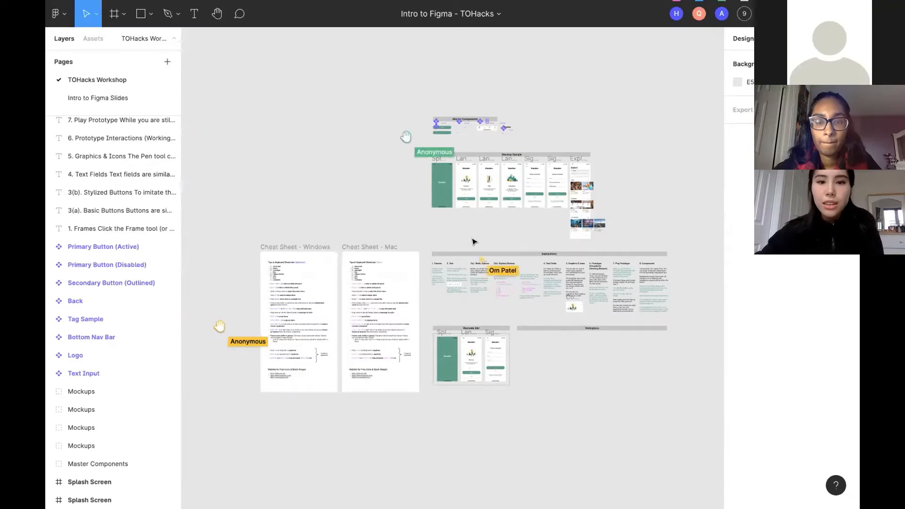
scroll(513, 222, up, 5)
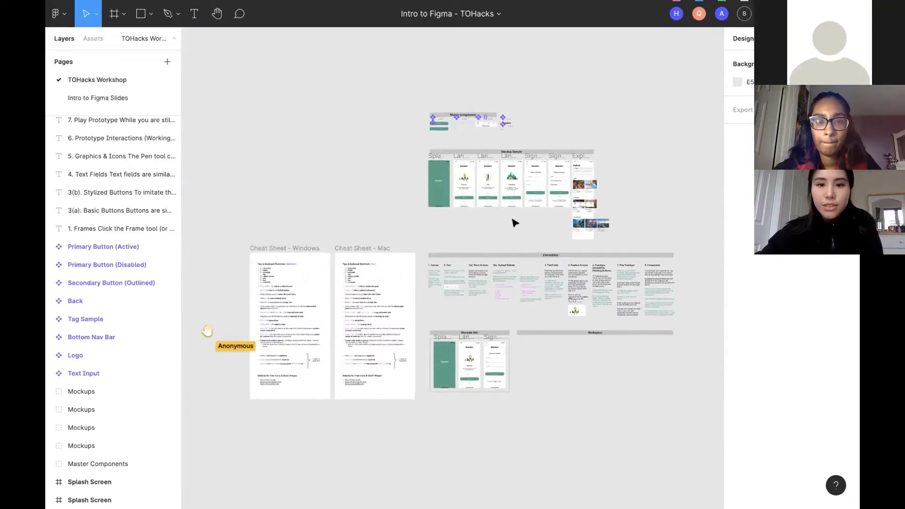
scroll(384, 287, up, 5)
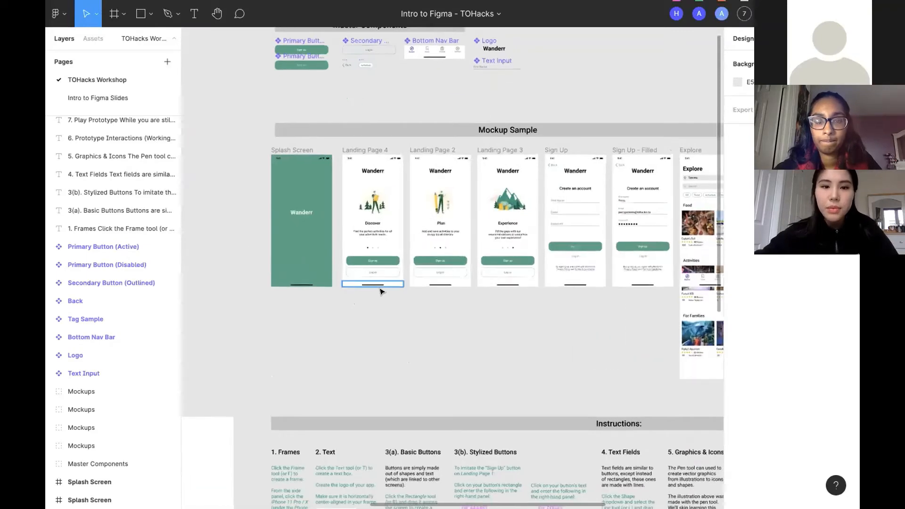
scroll(410, 368, left, 1)
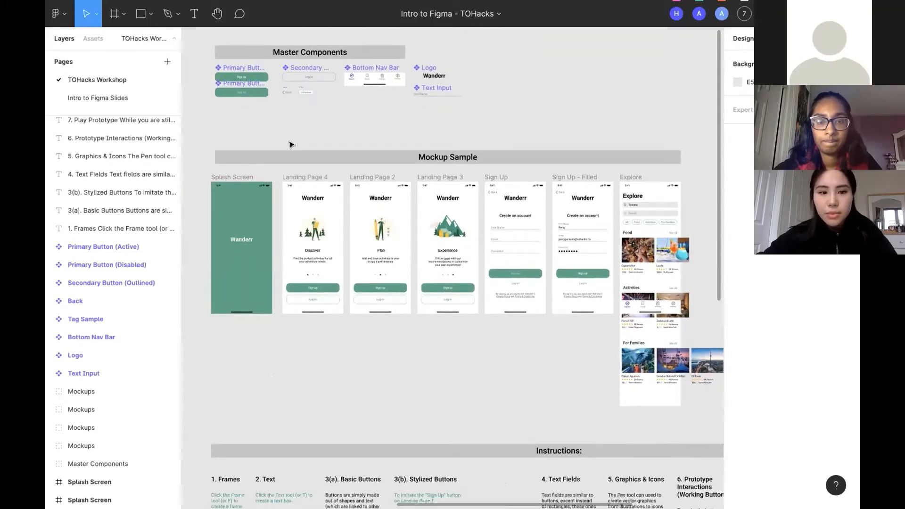
scroll(214, 237, up, 3)
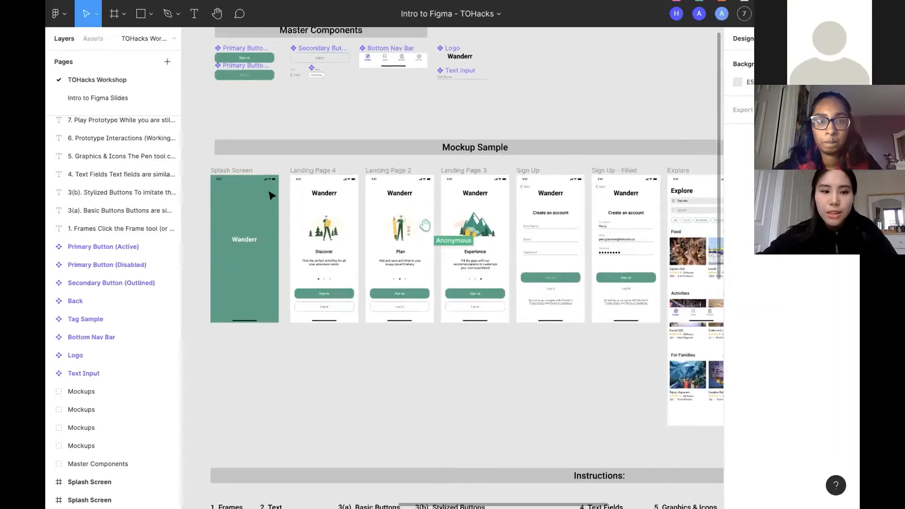
scroll(282, 212, right, 2)
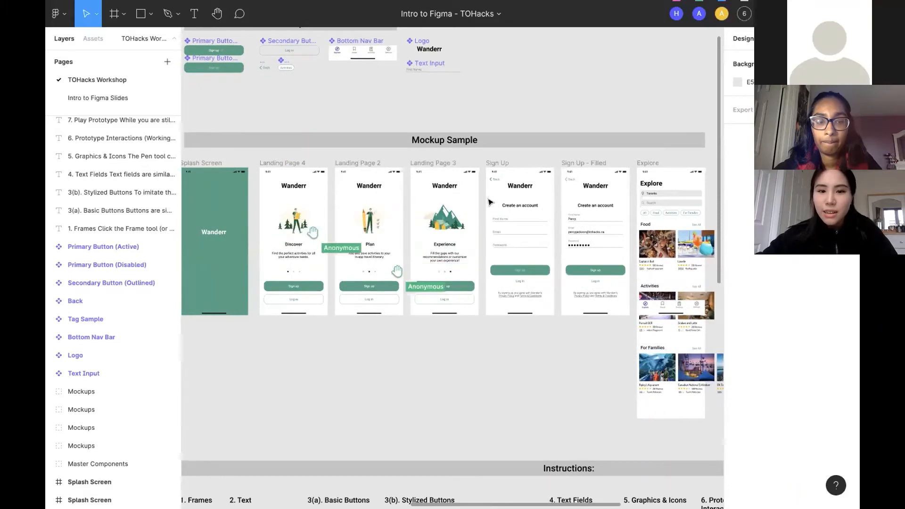
scroll(670, 198, up, 5)
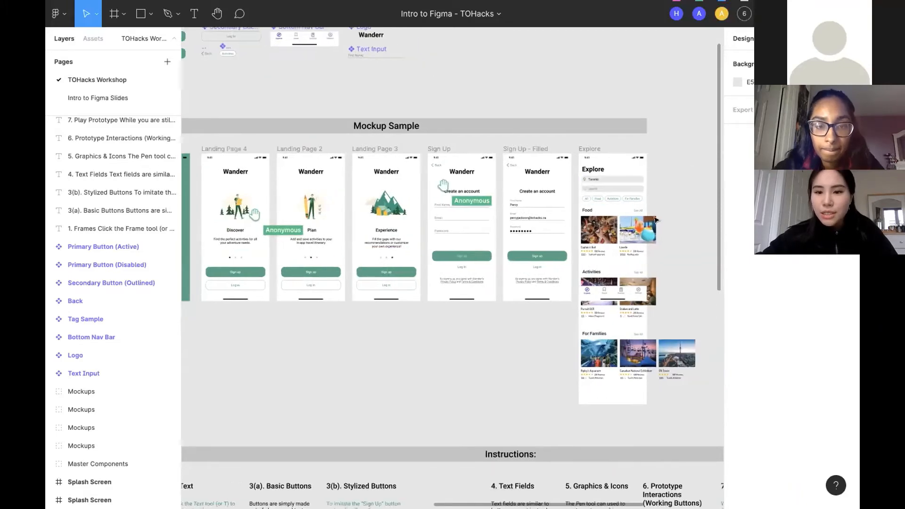
scroll(640, 288, down, 1)
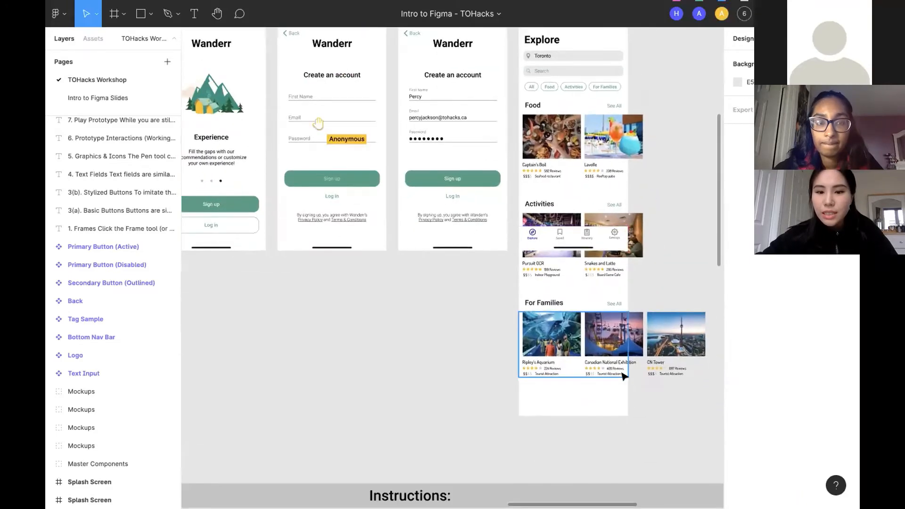
scroll(565, 340, left, 8)
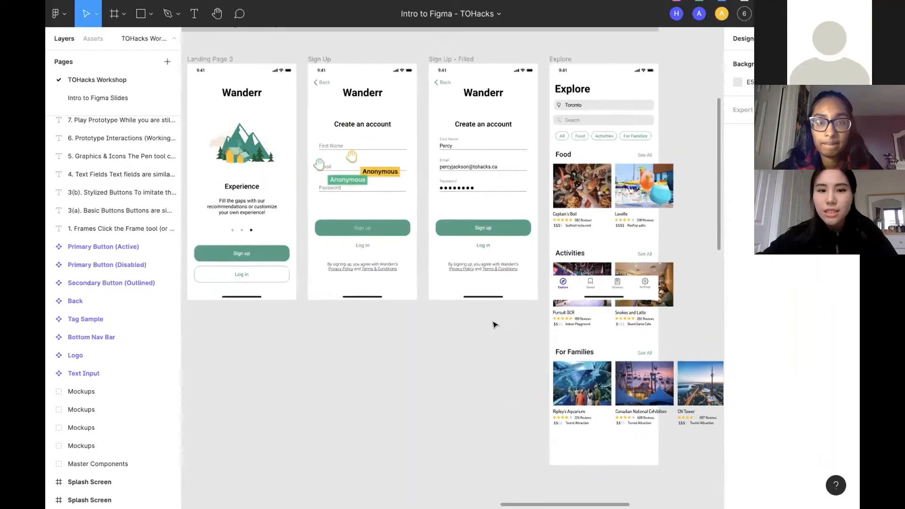
scroll(330, 191, left, 6)
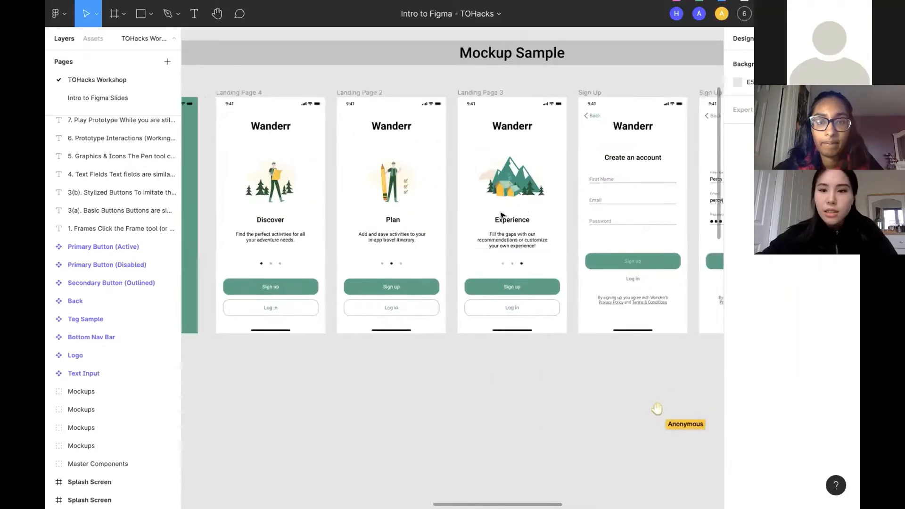
scroll(344, 200, right, 2)
scroll(424, 190, left, 6)
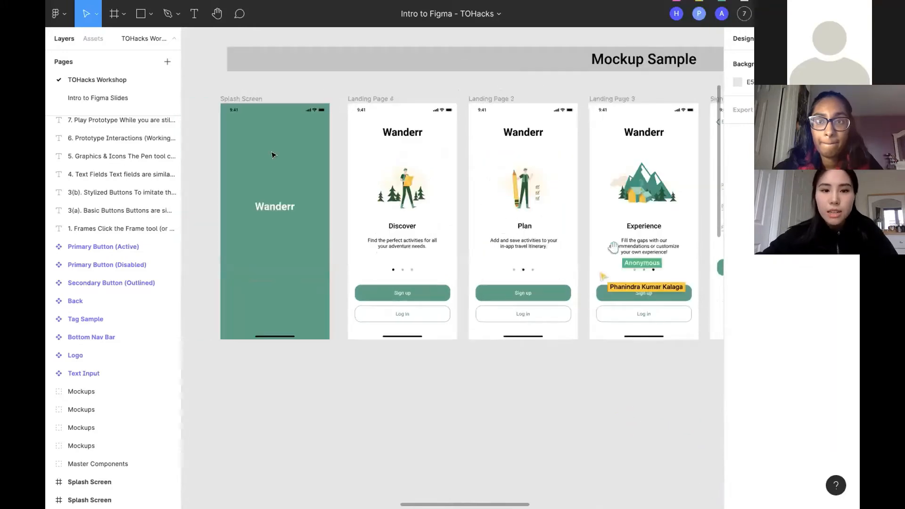
scroll(377, 141, right, 8)
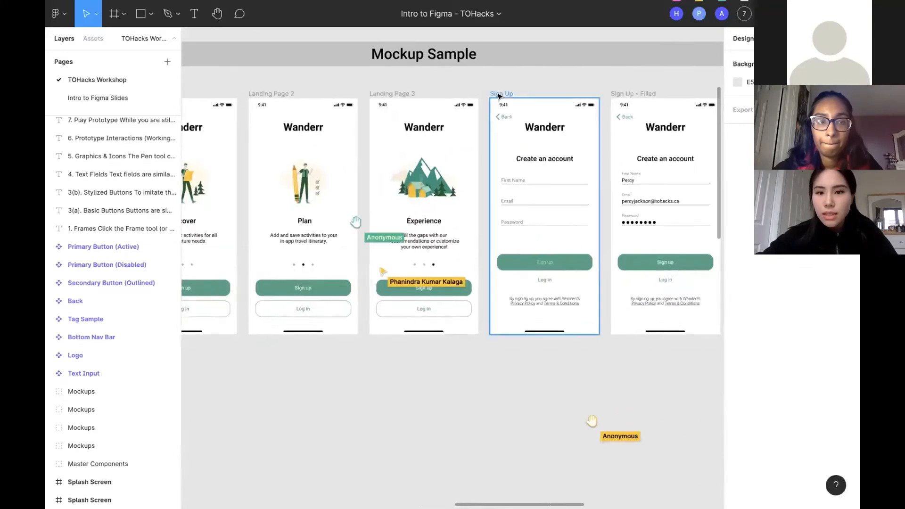
scroll(498, 96, right, 5)
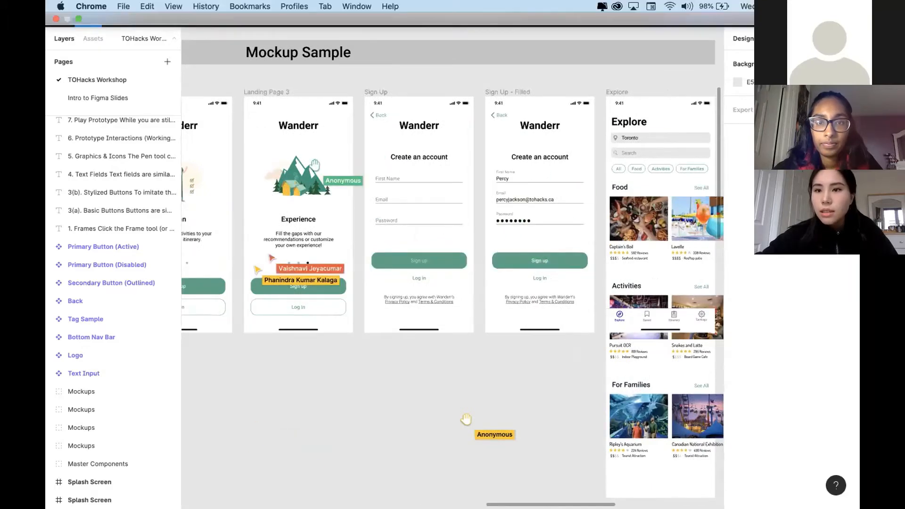
Step: Show the prototype connections and examine how the landing, sign-up and Explore screens in Mockup Sample are linked
click(773, 39)
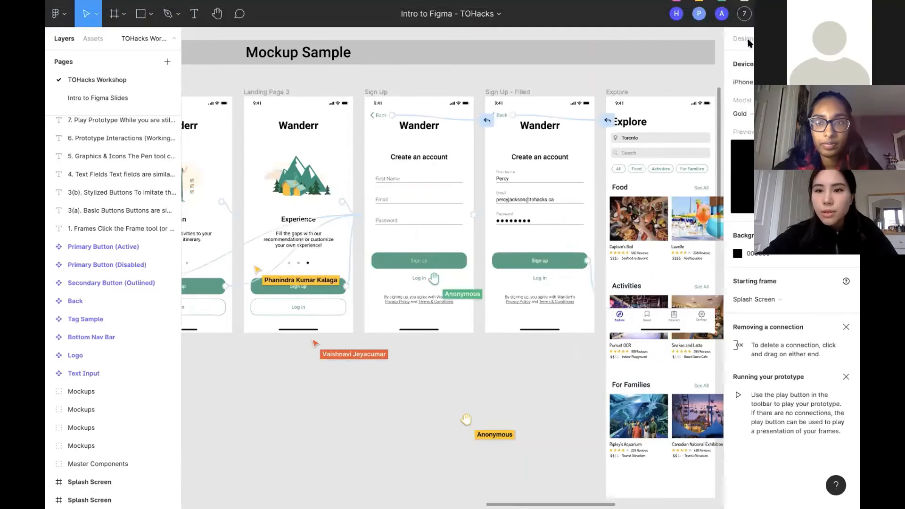
scroll(375, 299, left, 2)
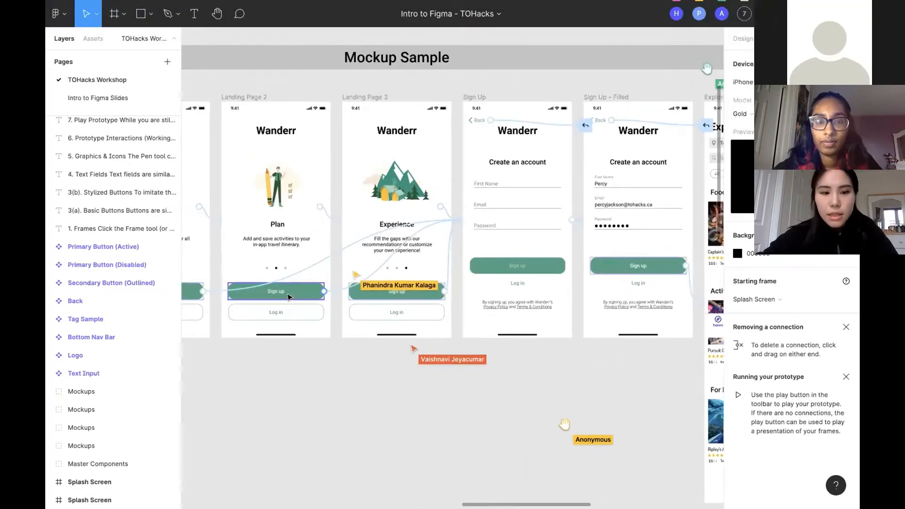
scroll(289, 298, up, 5)
scroll(594, 197, down, 5)
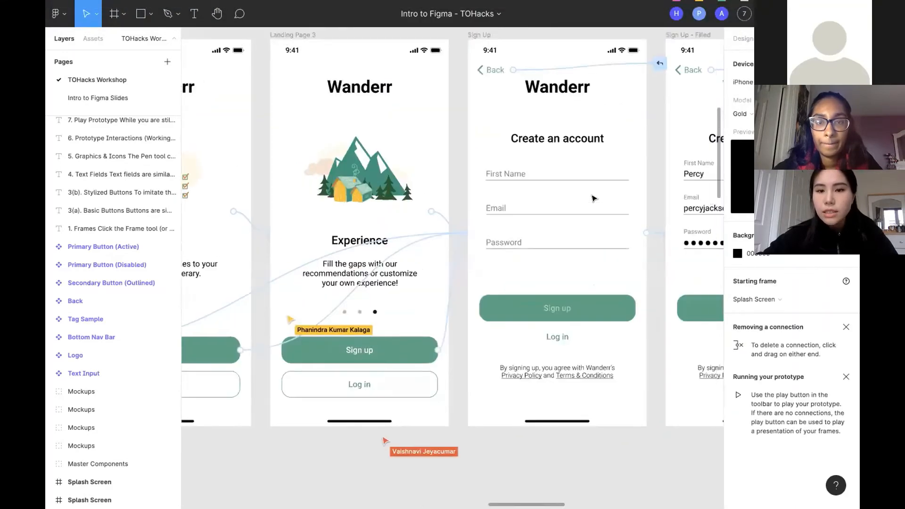
scroll(632, 191, up, 3)
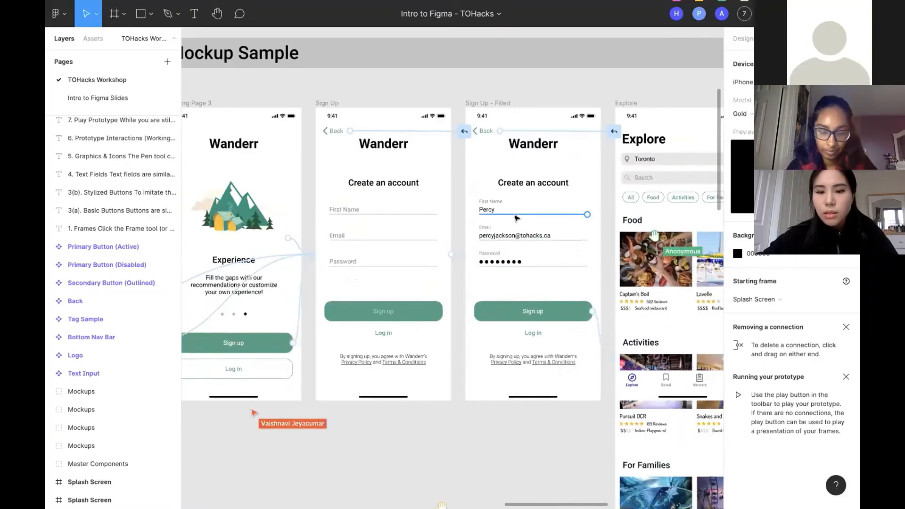
scroll(512, 162, down, 5)
scroll(514, 163, left, 1)
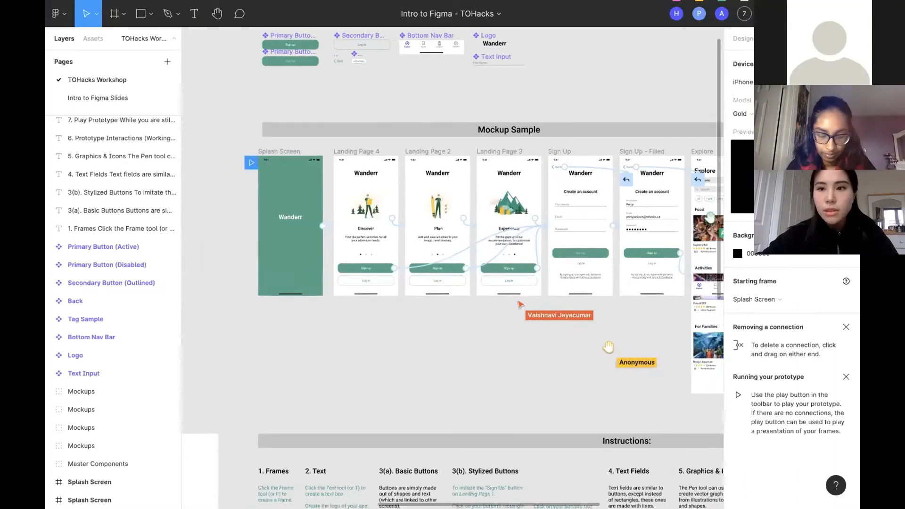
Step: Select the Splash Screen frame in Mockup Sample and play the prototype starting from it
click(743, 37)
click(279, 155)
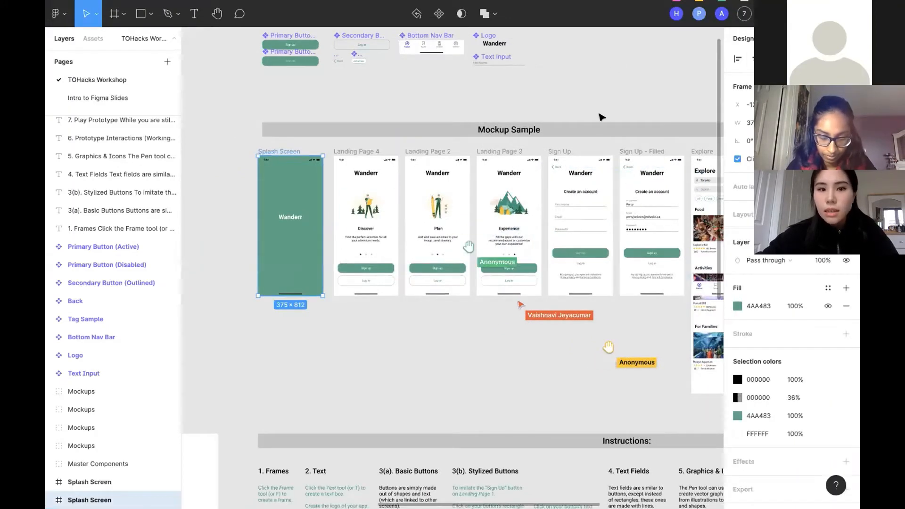
scroll(470, 224, down, 3)
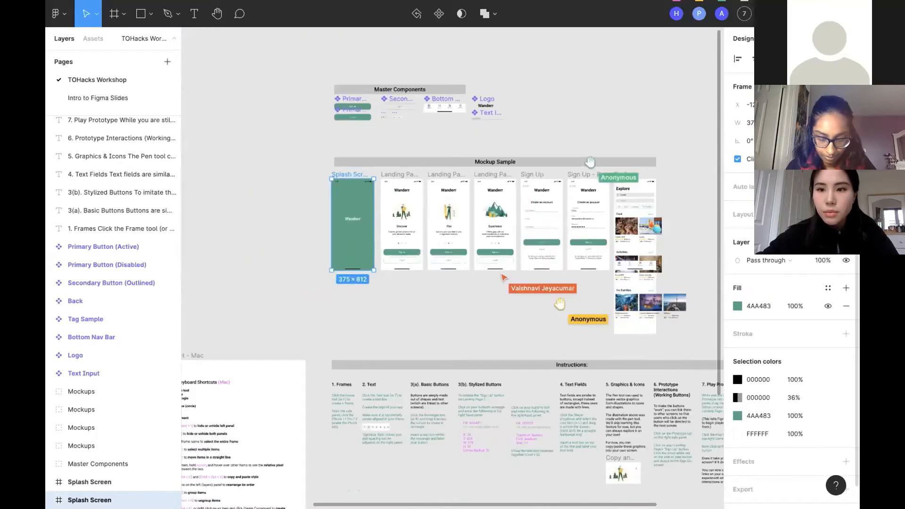
click(772, 38)
click(806, 14)
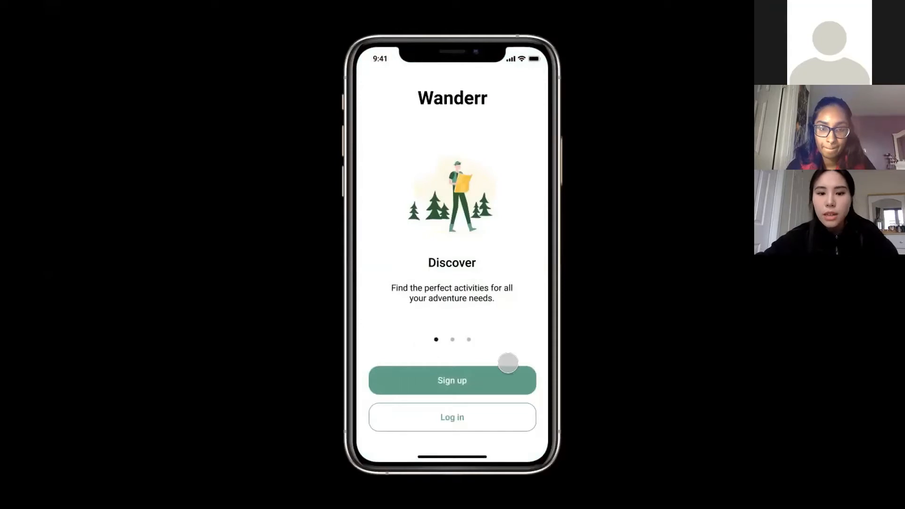
Step: Go through the playing prototype from the landing pages via Sign up and the account form to the Explore screen
click(475, 376)
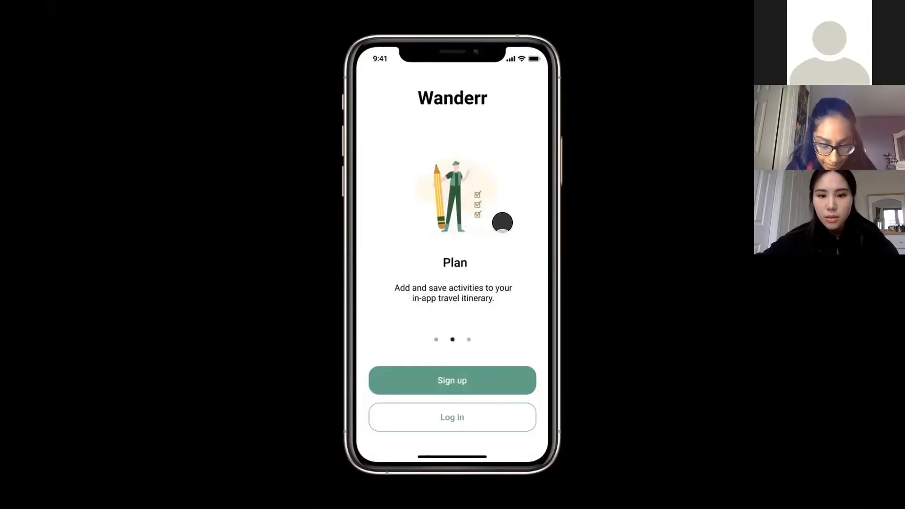
click(461, 380)
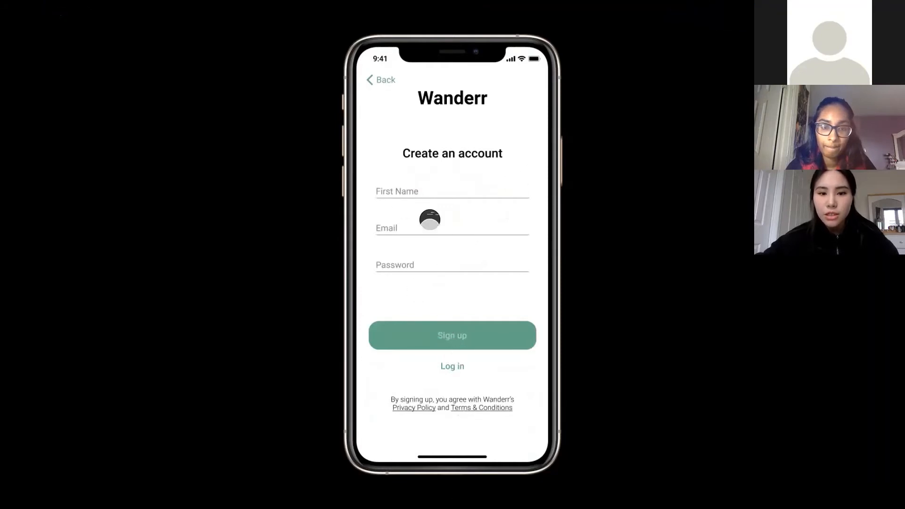
click(384, 223)
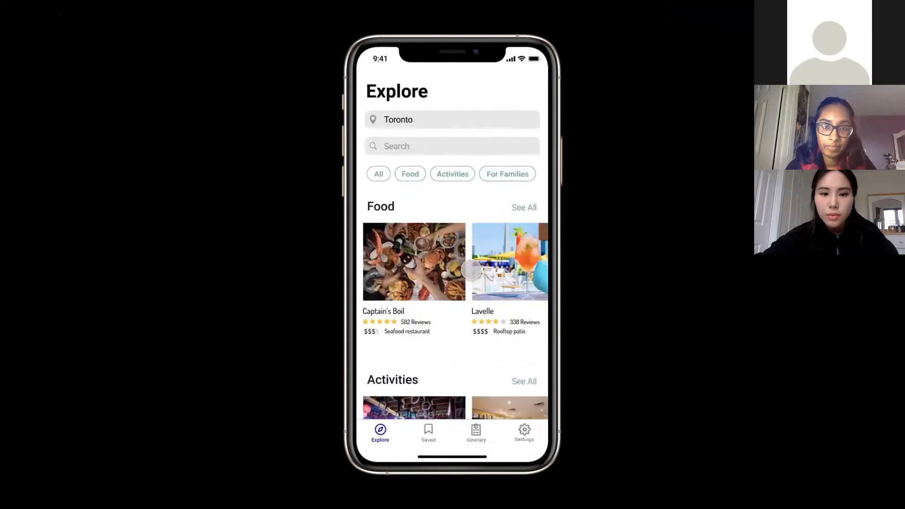
Step: Browse the prototype's Explore screen, swipe its Activities and Food carousels sideways, and return to the design file
scroll(429, 298, down, 2)
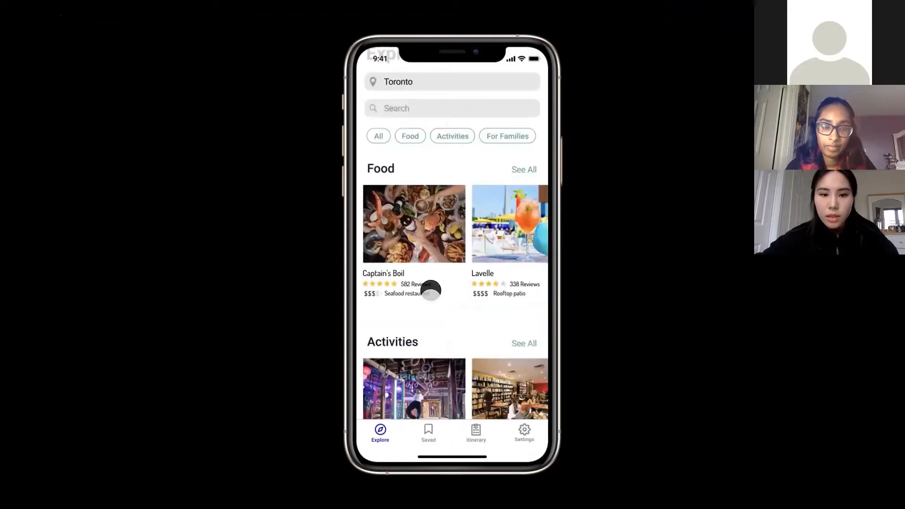
scroll(434, 245, down, 3)
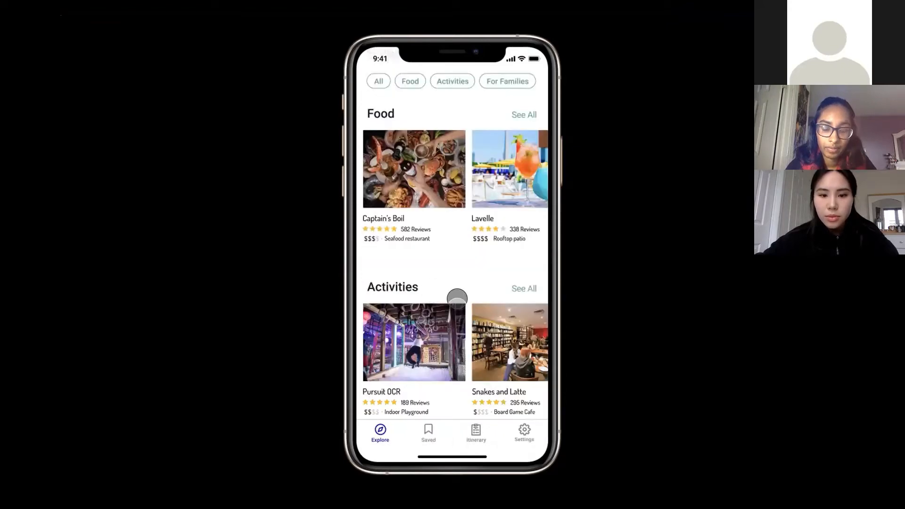
scroll(475, 315, down, 2)
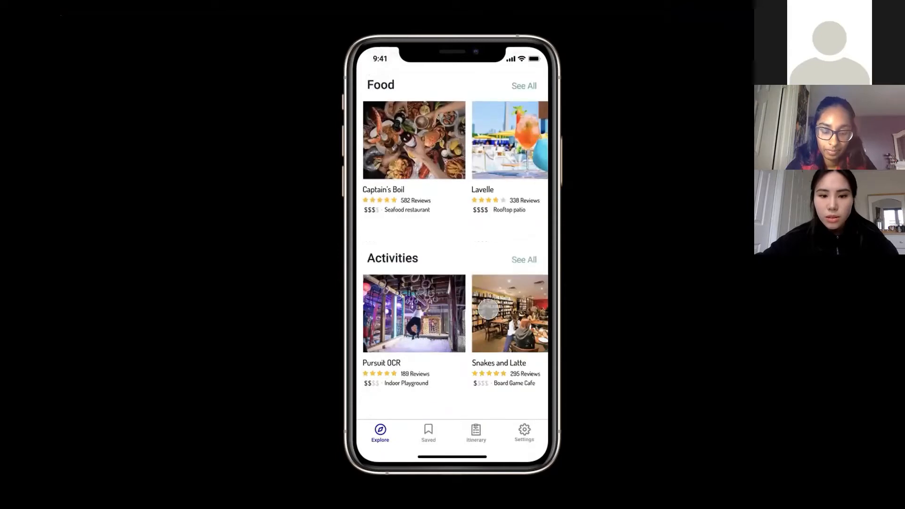
drag(488, 309, 425, 314)
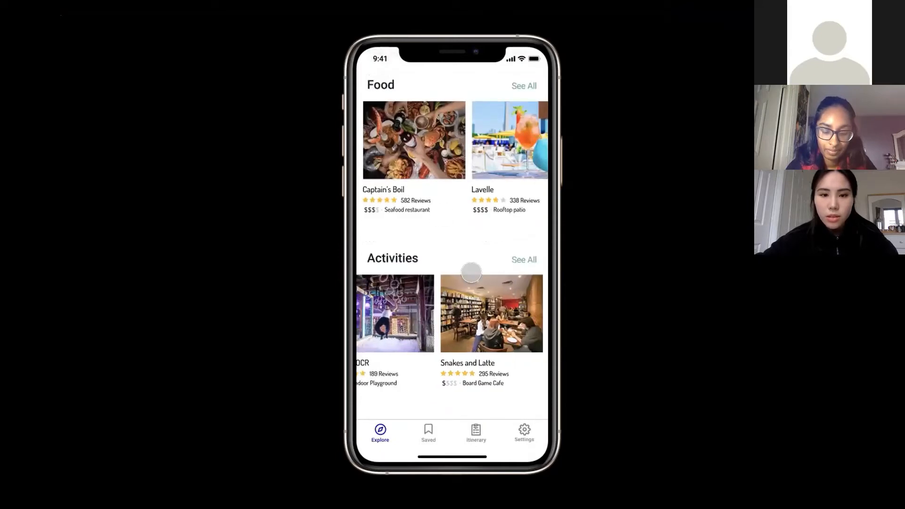
drag(493, 144, 430, 144)
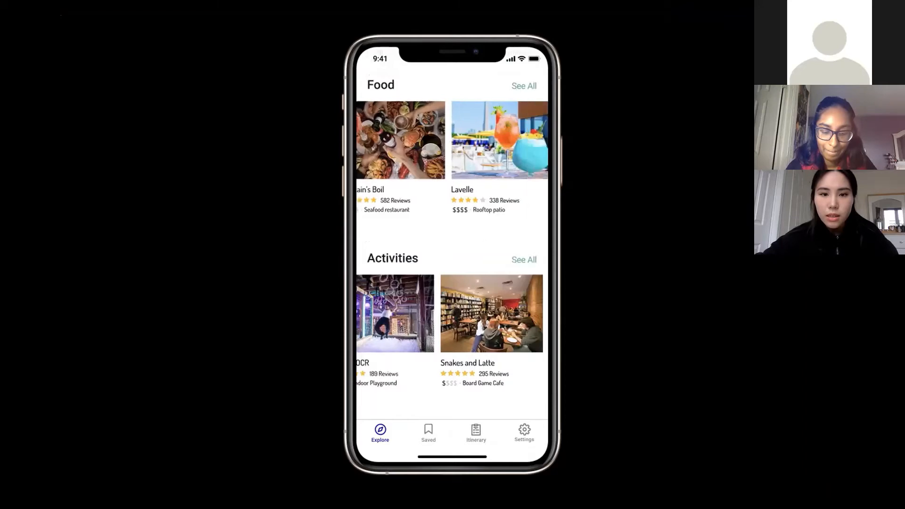
mouse_move(311, 5)
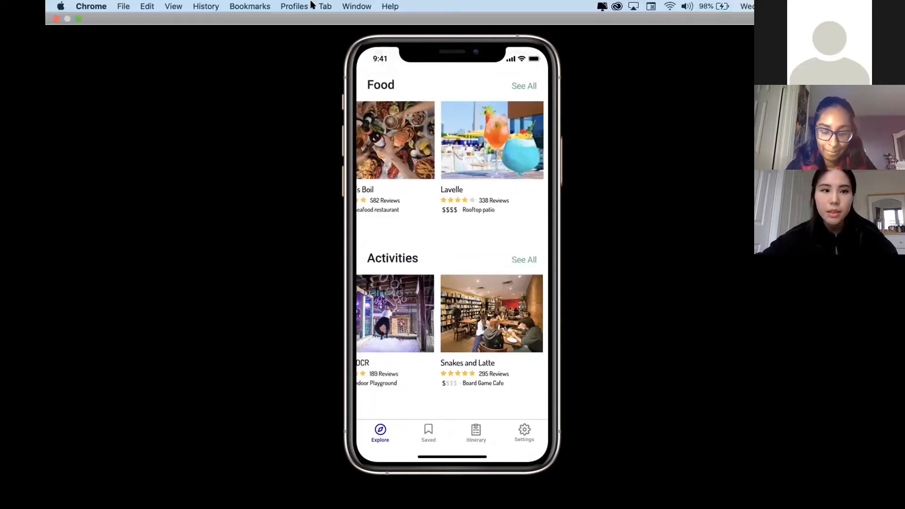
click(79, 18)
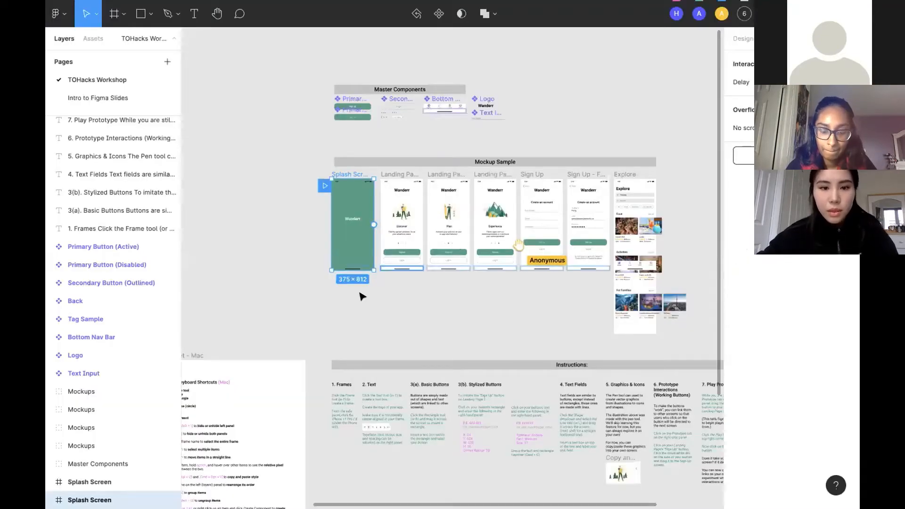
Step: Examine the Recreate Me! screens and the Instructions section below the Mockup Sample
scroll(408, 331, down, 3)
scroll(408, 331, down, 3)
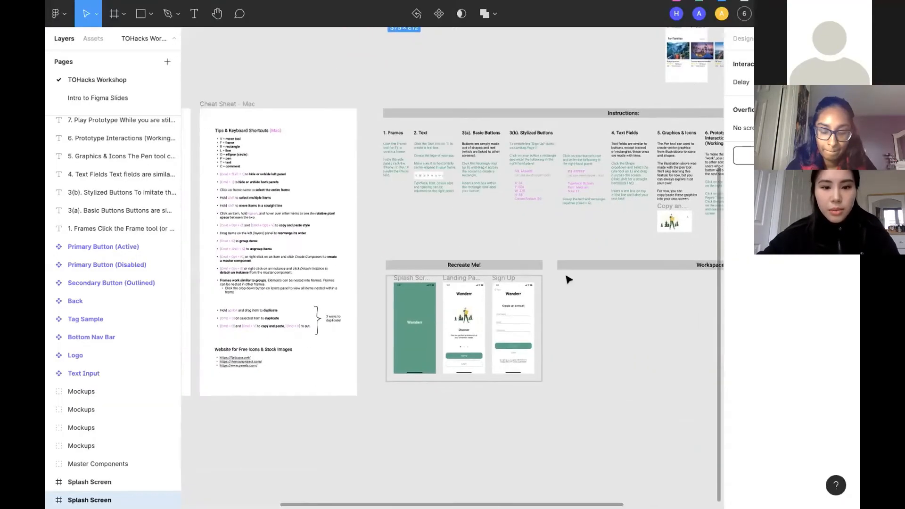
scroll(460, 320, up, 5)
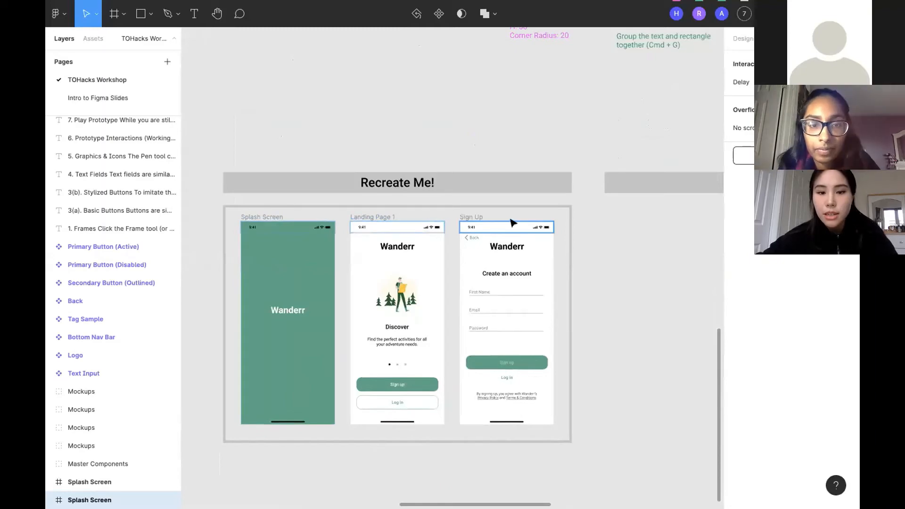
scroll(622, 242, up, 3)
scroll(624, 244, down, 5)
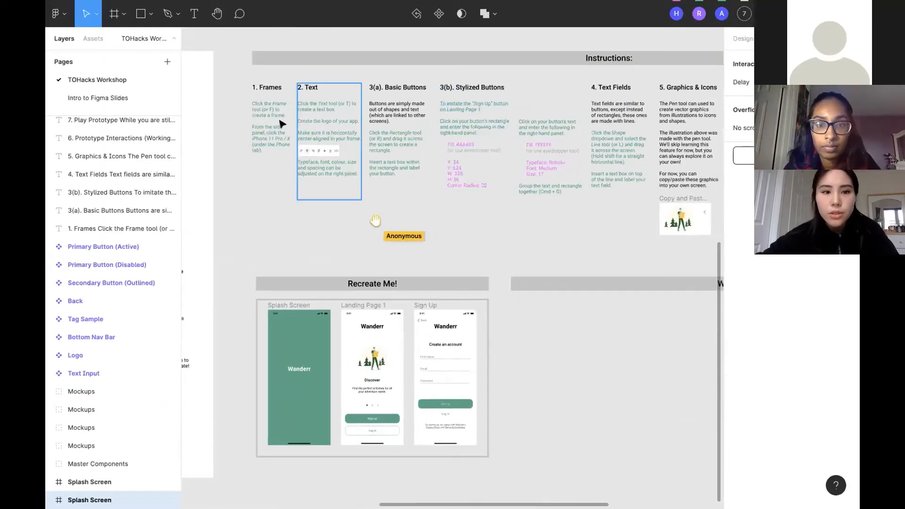
Step: Draw a freehand frame about 517 × 496 below the Workspace header, and delete it
scroll(529, 205, right, 3)
scroll(529, 206, down, 1)
scroll(529, 209, up, 1)
scroll(529, 209, right, 2)
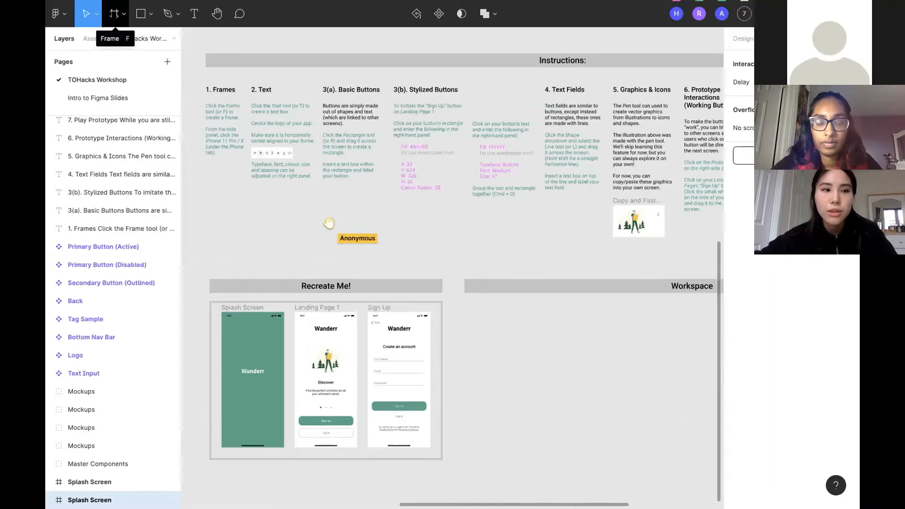
click(114, 14)
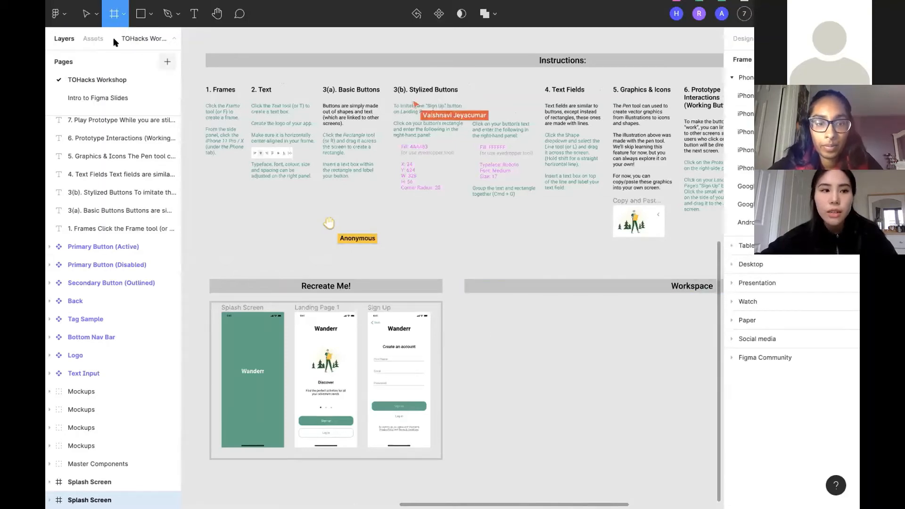
mouse_move(472, 312)
mouse_down()
mouse_move(542, 373)
mouse_move(558, 363)
mouse_up()
mouse_move(557, 395)
mouse_down()
mouse_move(490, 404)
mouse_move(562, 408)
mouse_move(558, 394)
mouse_up()
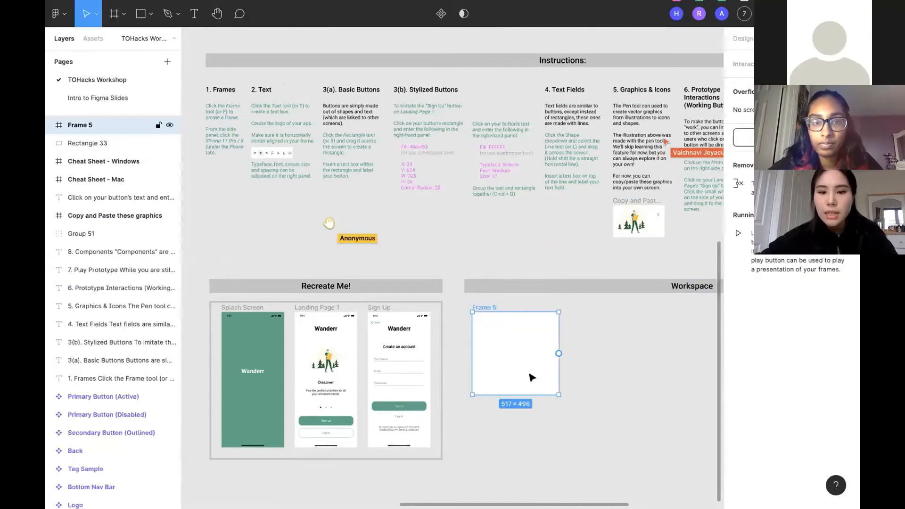
key(Delete)
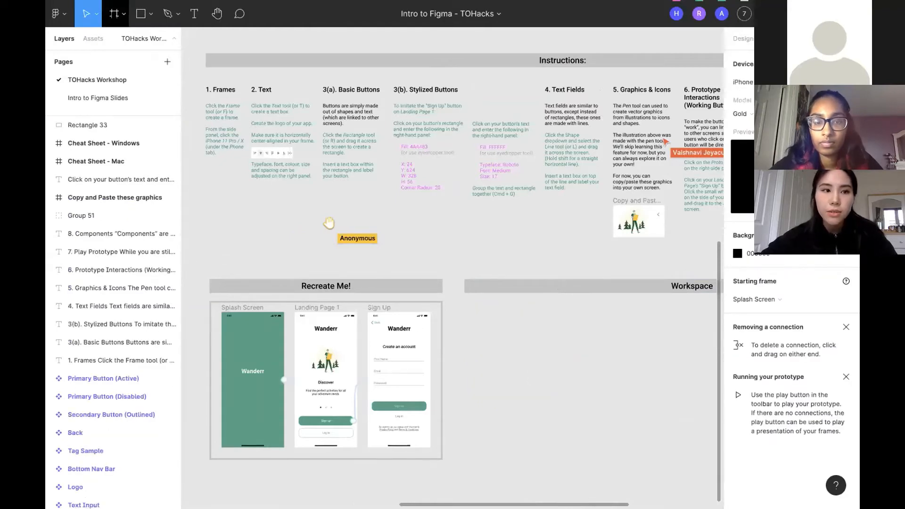
Step: Create a 375 × 812 frame from the iPhone 11 Pro / X preset and place it under the Workspace header beside the Recreate Me! screens
click(113, 14)
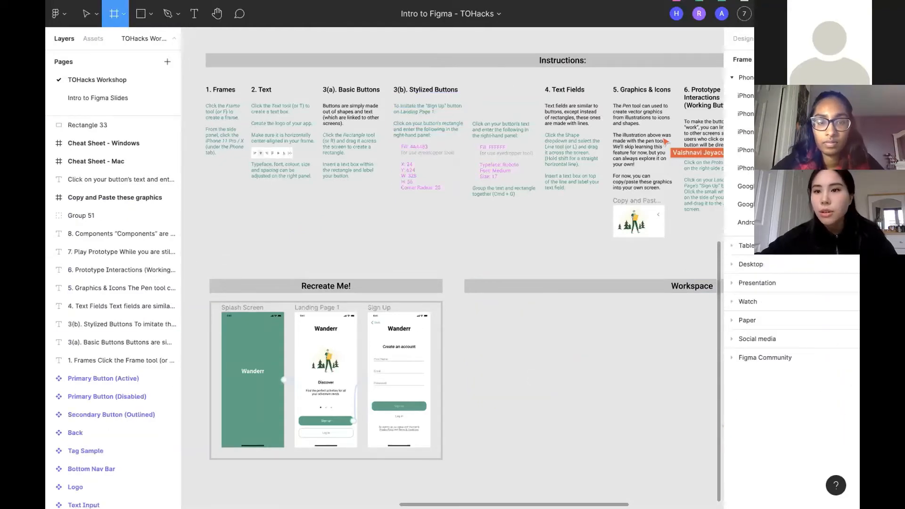
click(731, 78)
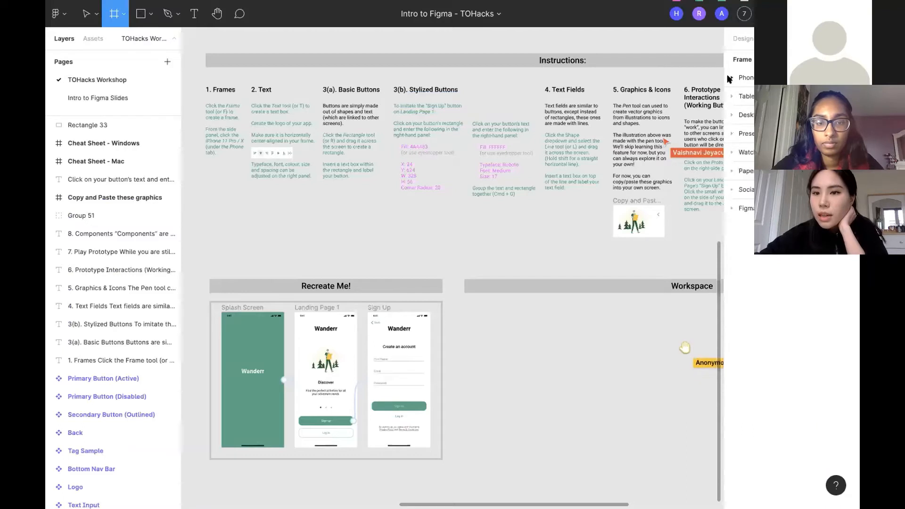
click(730, 77)
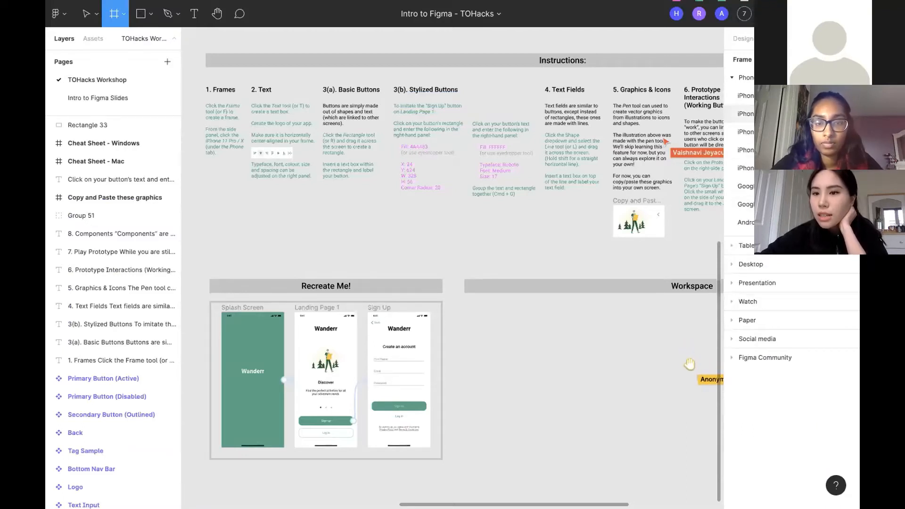
click(745, 114)
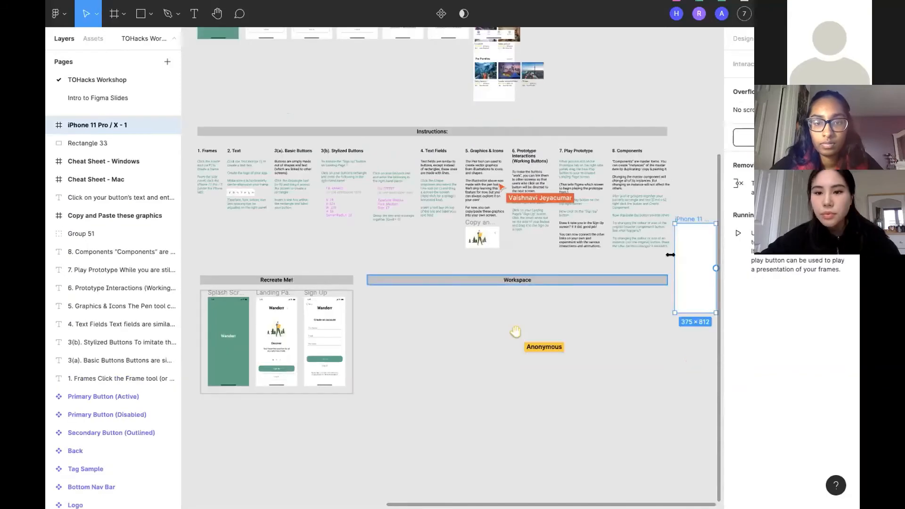
drag(686, 252, 379, 327)
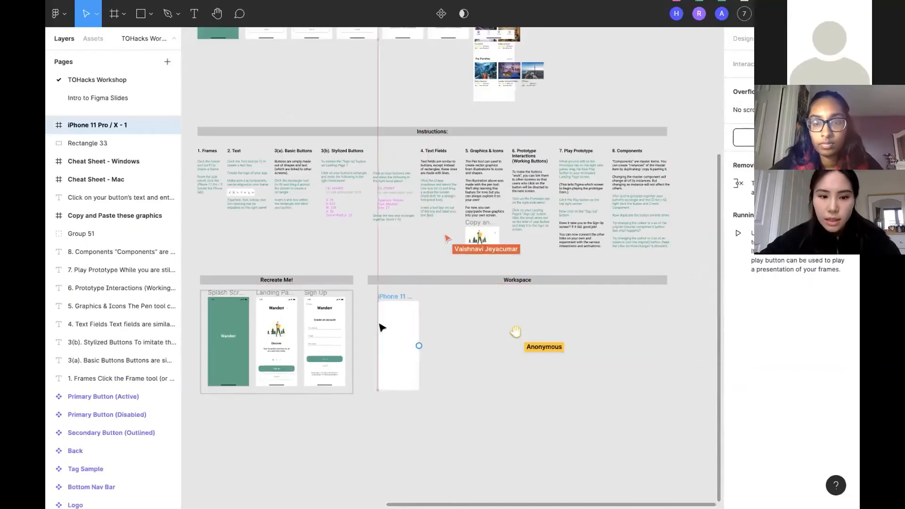
scroll(380, 325, up, 2)
scroll(380, 325, up, 1)
scroll(380, 325, left, 2)
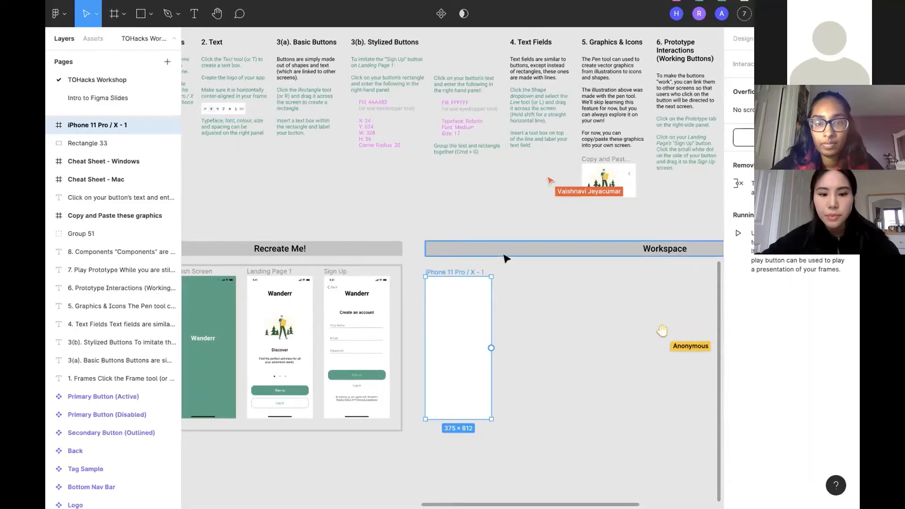
Step: Add the logo text "Wanderr" near the middle of the new iPhone 11 Pro / X frame
scroll(504, 259, left, 2)
scroll(504, 259, down, 1)
scroll(425, 333, up, 2)
scroll(377, 264, down, 2)
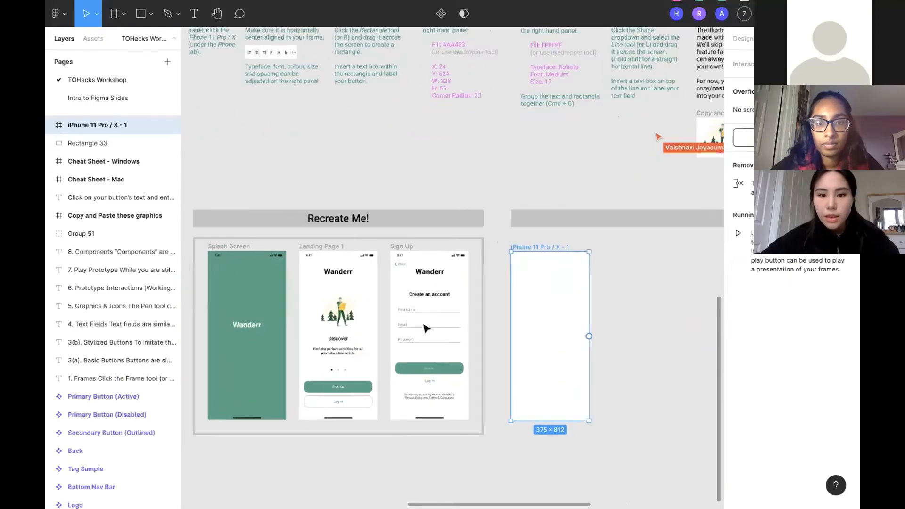
scroll(332, 206, up, 3)
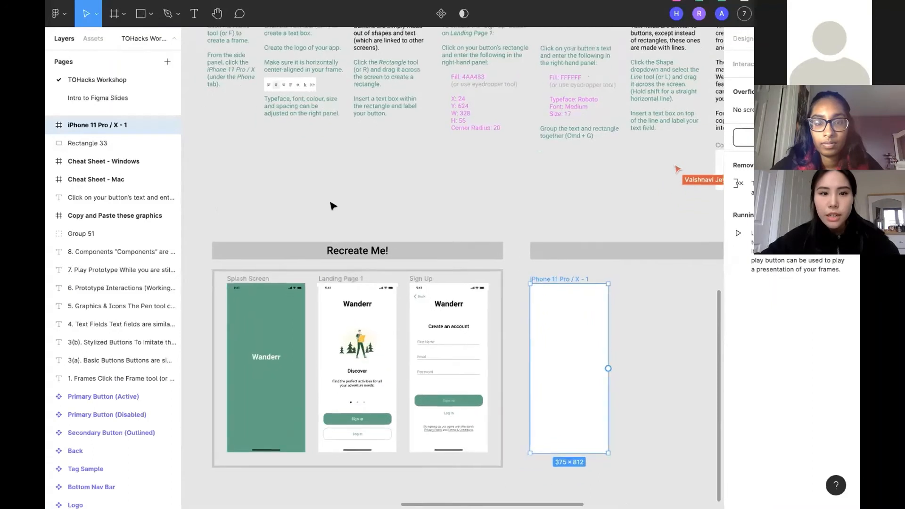
scroll(332, 207, down, 2)
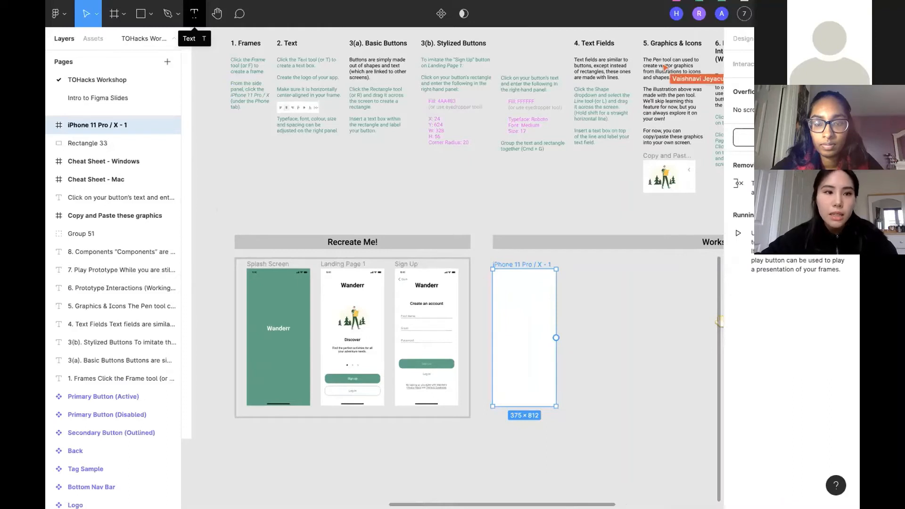
click(194, 14)
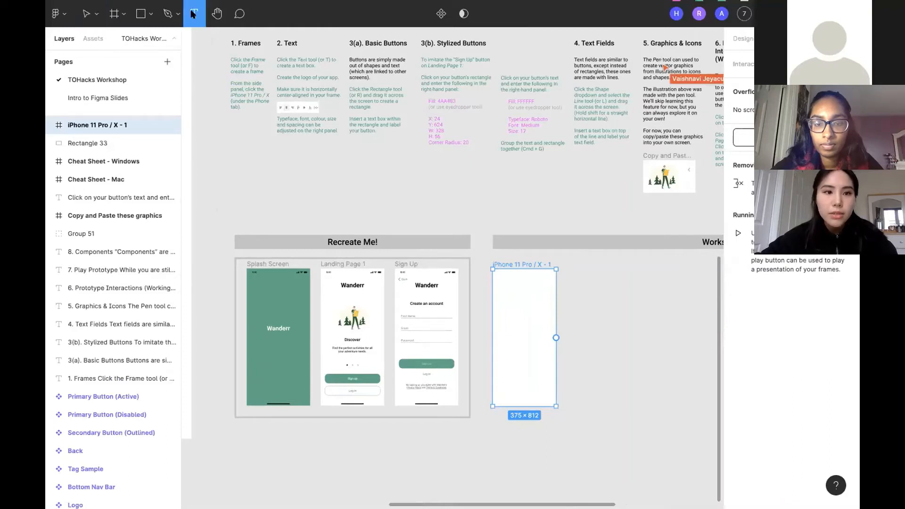
click(522, 331)
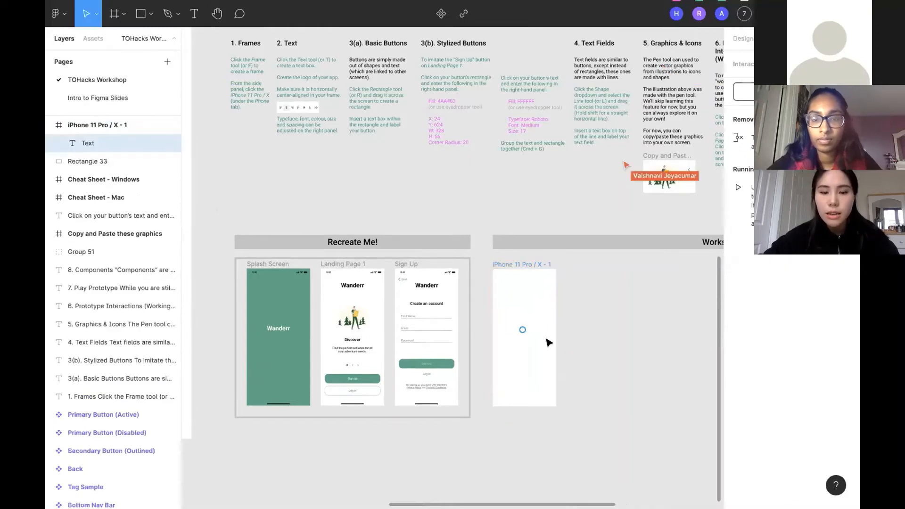
text(Wanderr)
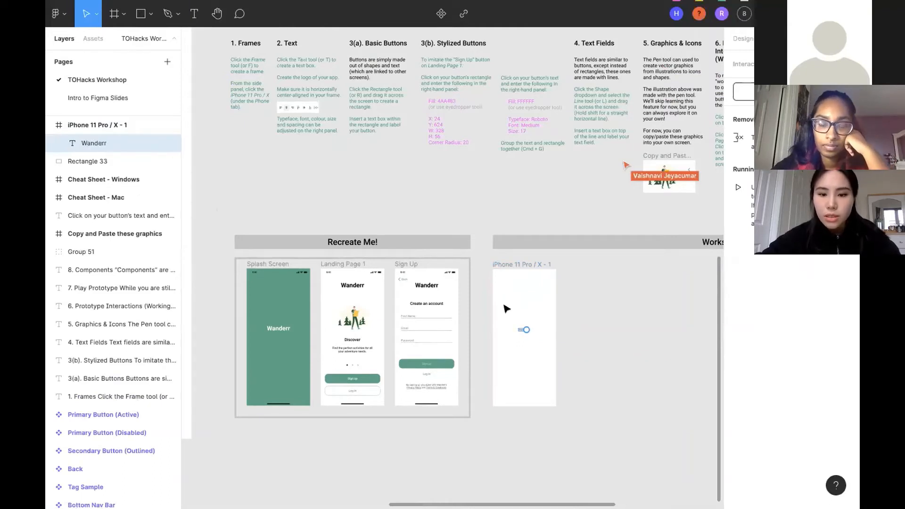
Step: Set the font size of the new Wanderr text to 30
scroll(509, 311, up, 5)
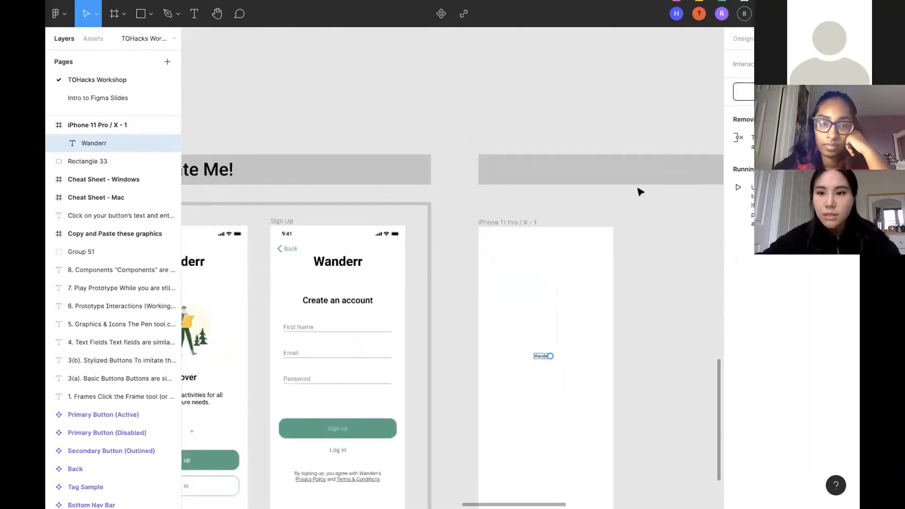
click(742, 40)
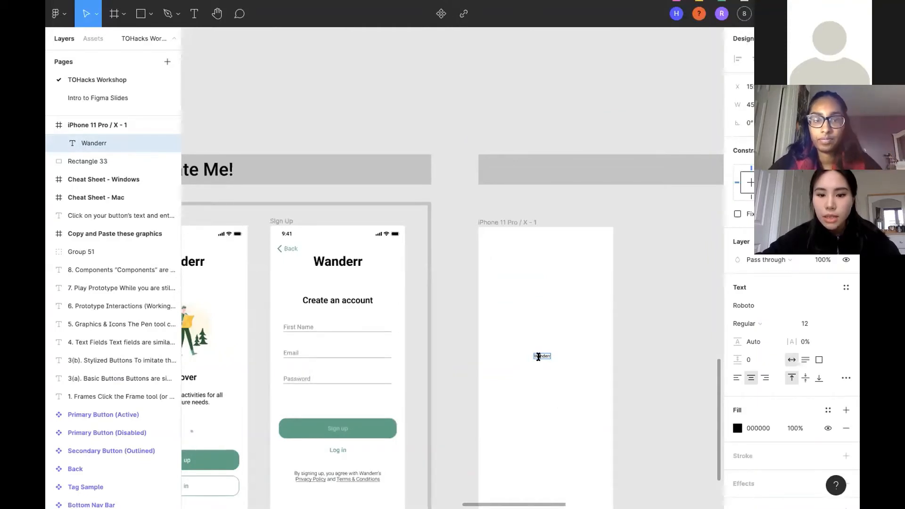
click(806, 323)
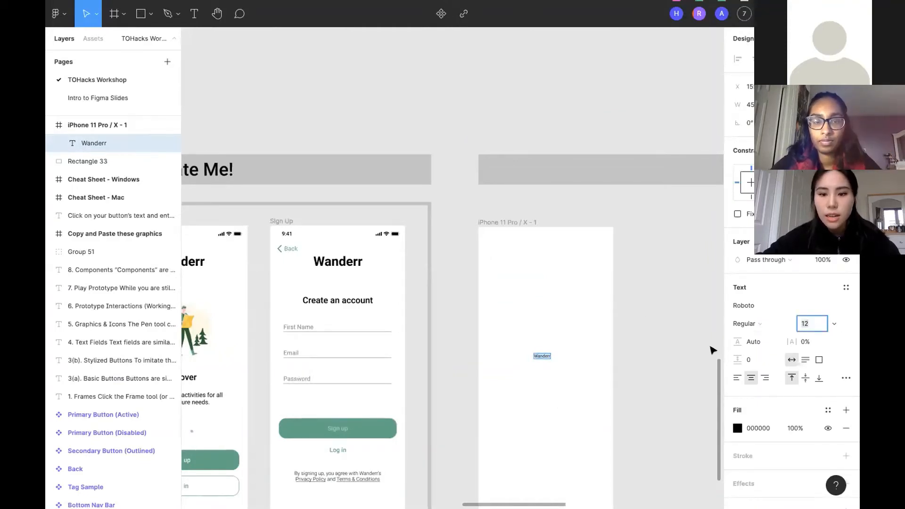
text(30)
key(Return)
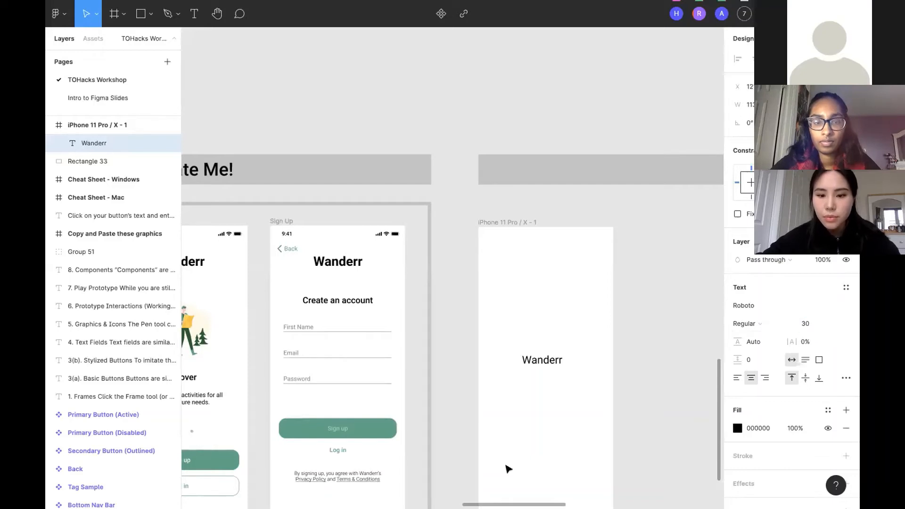
Step: Inspect the Recreate Me! Splash Screen frame and the font weight and size of its Wanderr logo text
scroll(507, 467, left, 3)
scroll(507, 467, down, 3)
key(Return)
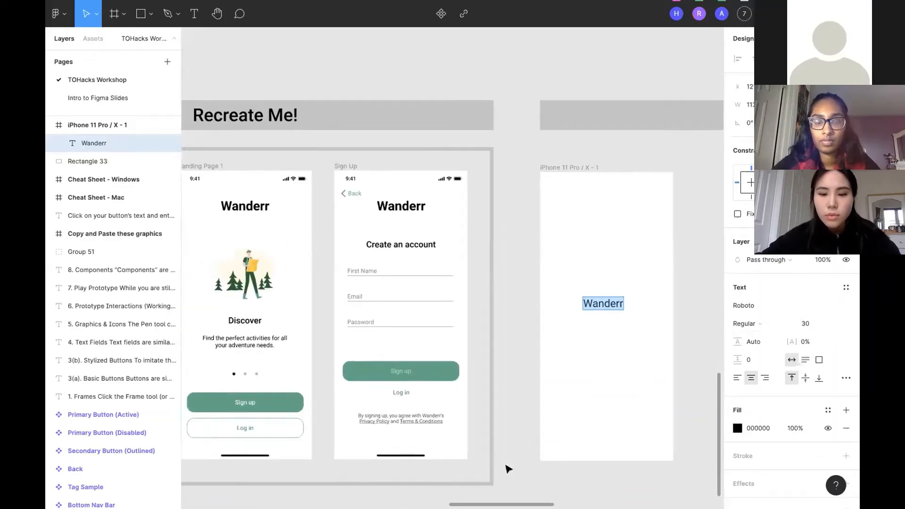
scroll(507, 468, down, 3)
scroll(507, 468, left, 2)
scroll(507, 468, up, 1)
scroll(586, 398, down, 1)
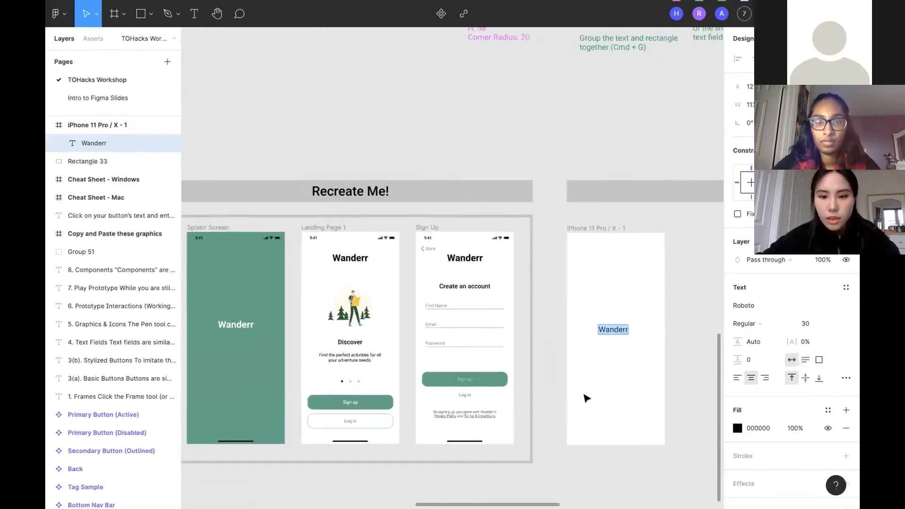
scroll(496, 397, left, 2)
key(Escape)
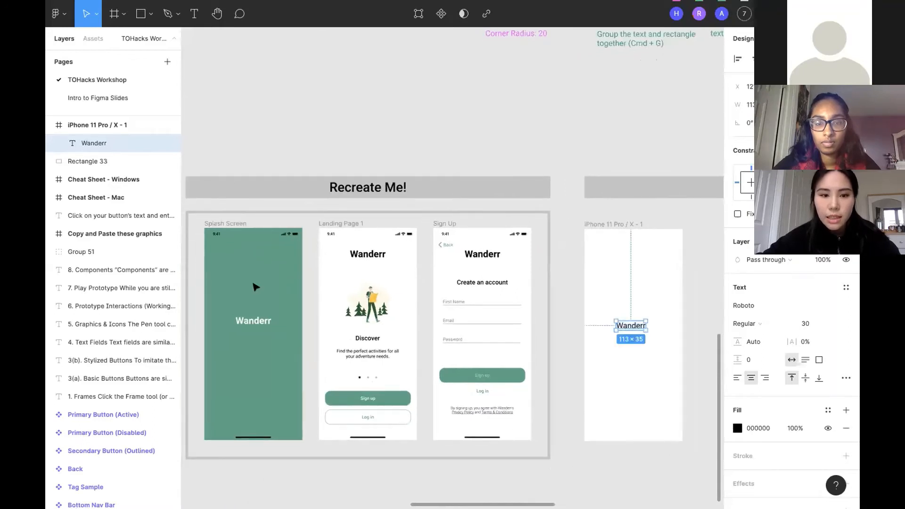
click(225, 224)
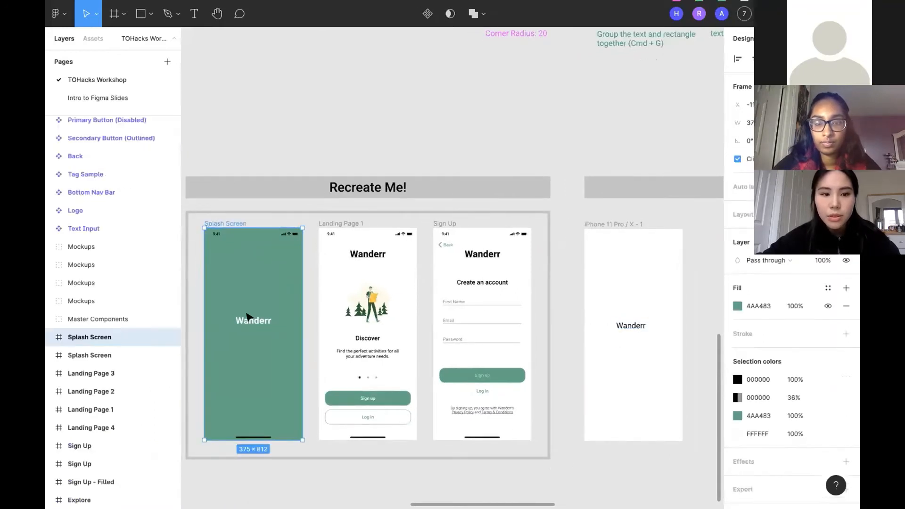
click(253, 321)
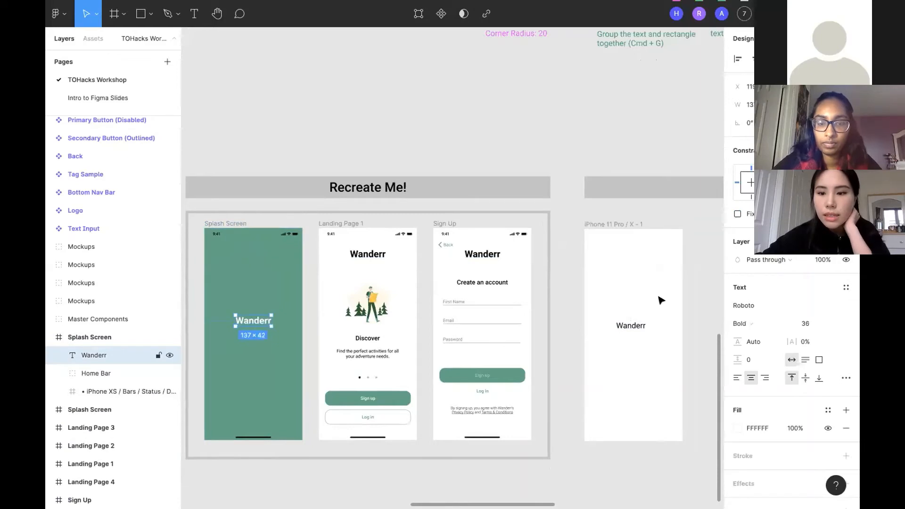
click(809, 324)
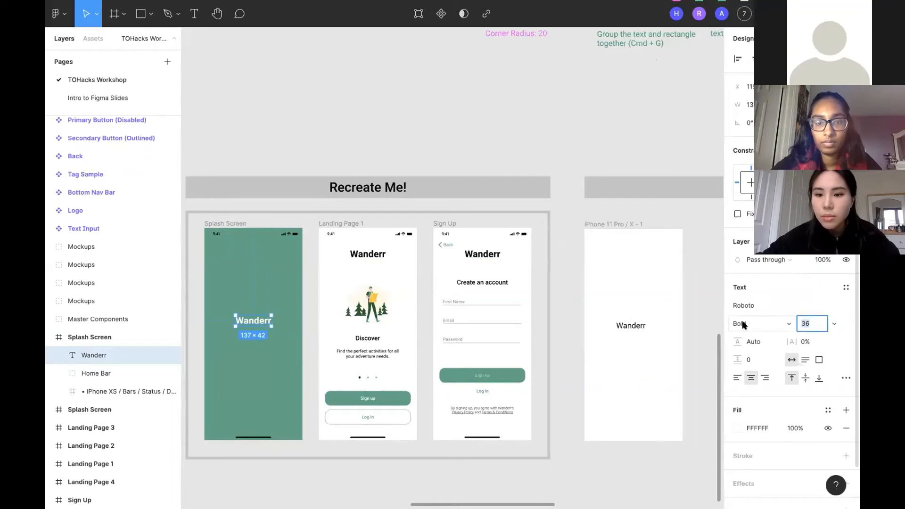
Step: Set the Wanderr text in the iPhone 11 Pro / X frame to font size 36 and Bold weight
click(630, 325)
click(810, 324)
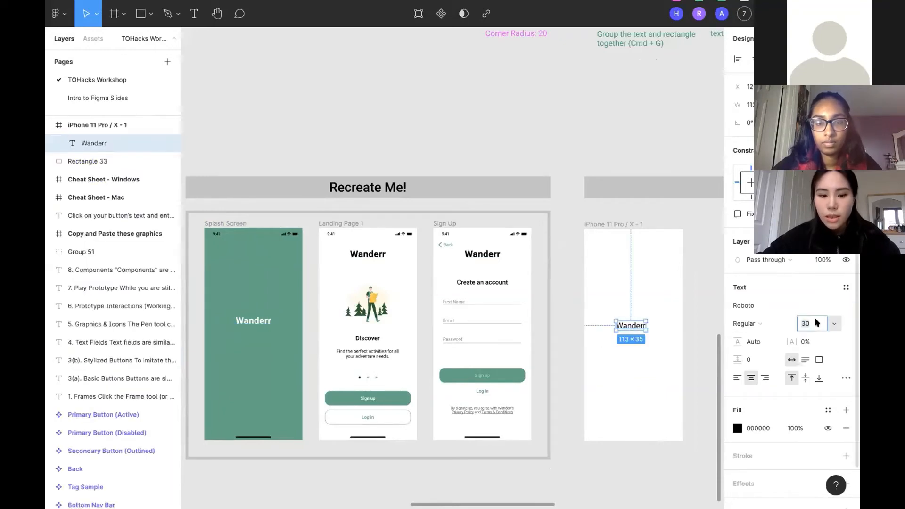
text(36)
key(Return)
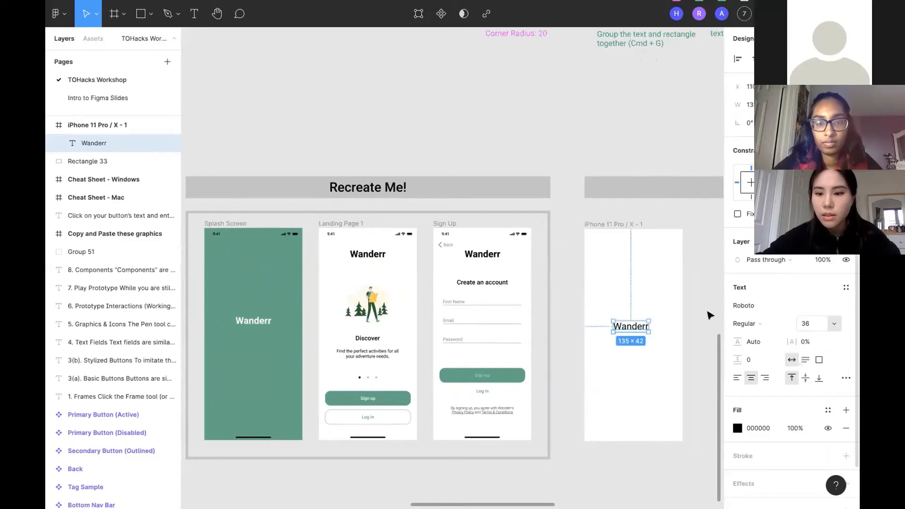
click(757, 322)
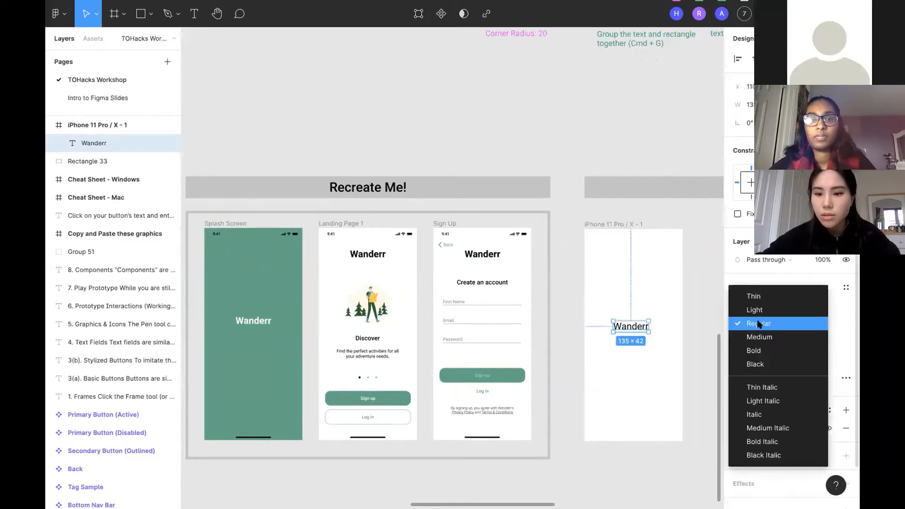
click(758, 352)
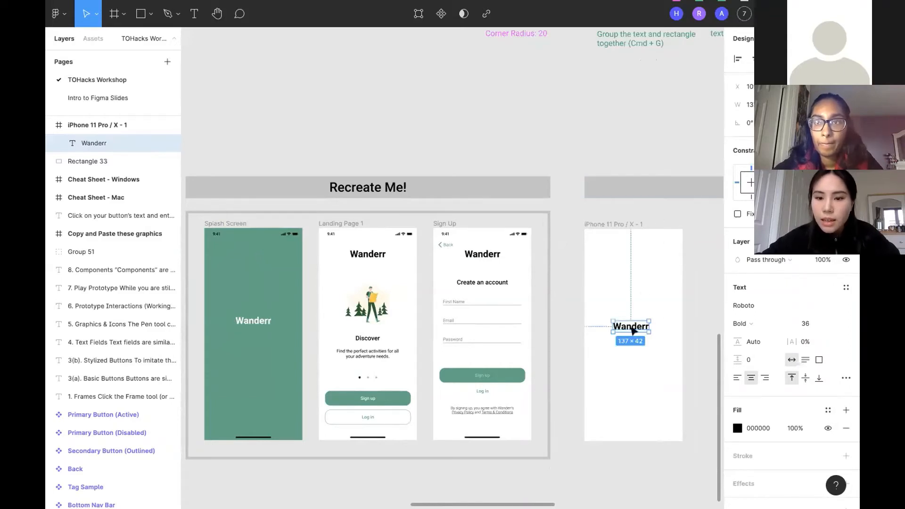
Step: Move the Wanderr text off-centre, and align it to the frame's horizontal centre
drag(633, 331, 617, 328)
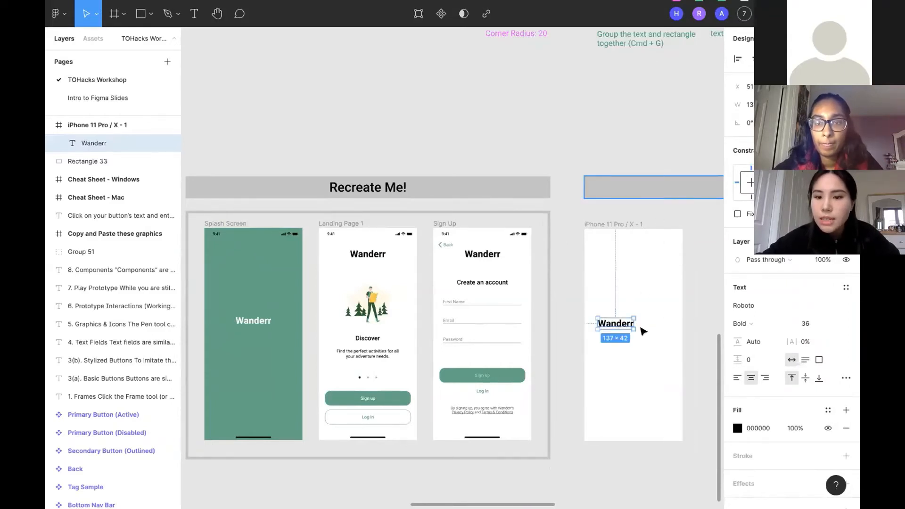
scroll(695, 226, right, 2)
scroll(694, 226, down, 1)
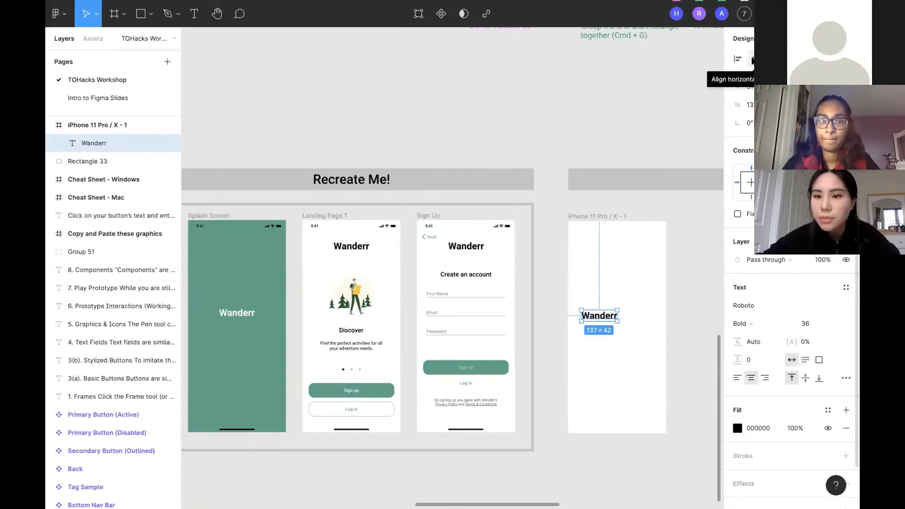
click(753, 60)
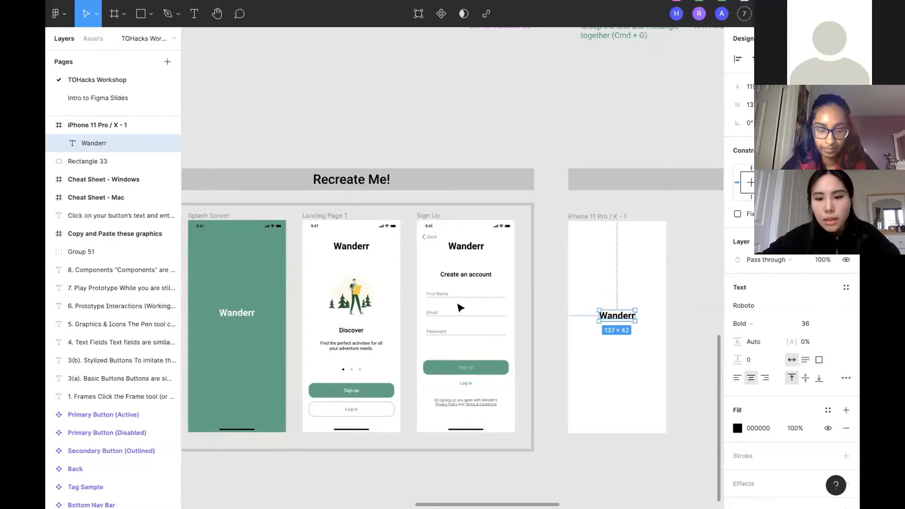
Step: Move the Wanderr text out of the iPhone 11 Pro / X frame onto the empty canvas beside it
scroll(664, 223, up, 1)
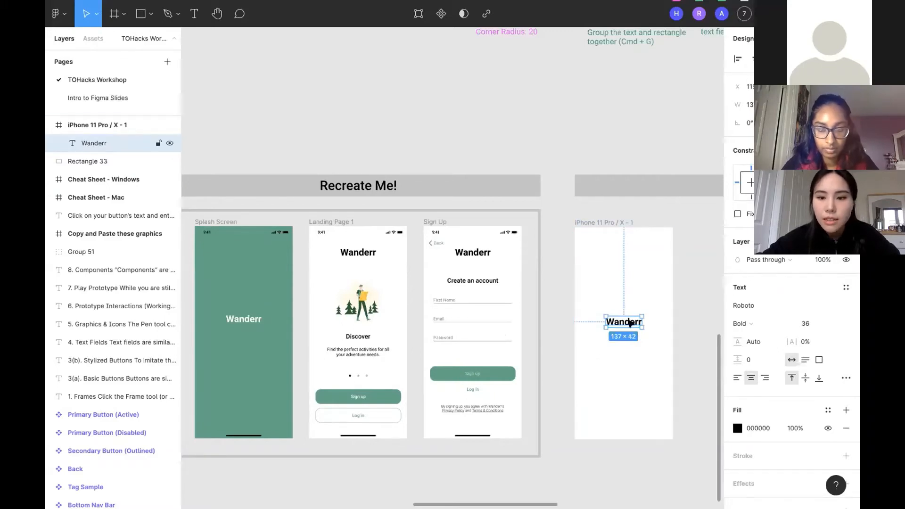
drag(630, 323, 701, 311)
scroll(632, 296, right, 2)
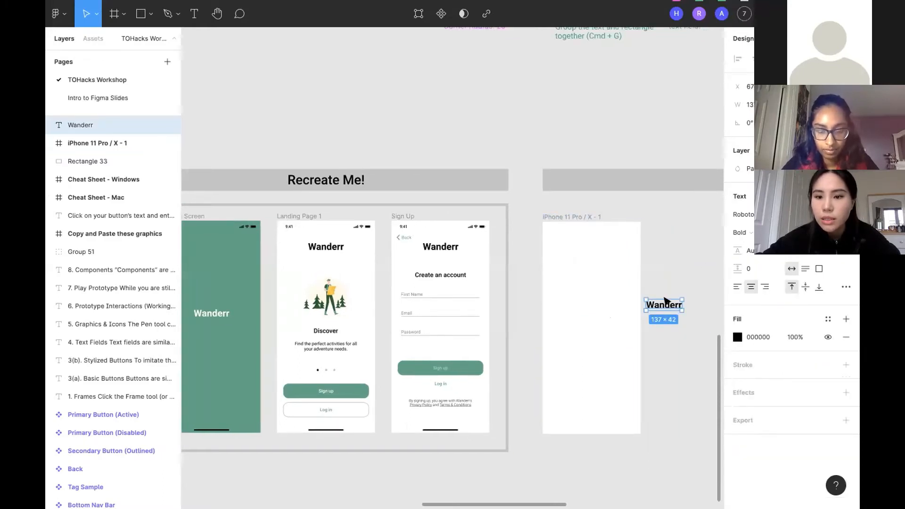
Step: Move the Wanderr text back into the iPhone 11 Pro / X frame, centred horizontally, and deselect it
drag(665, 305, 591, 305)
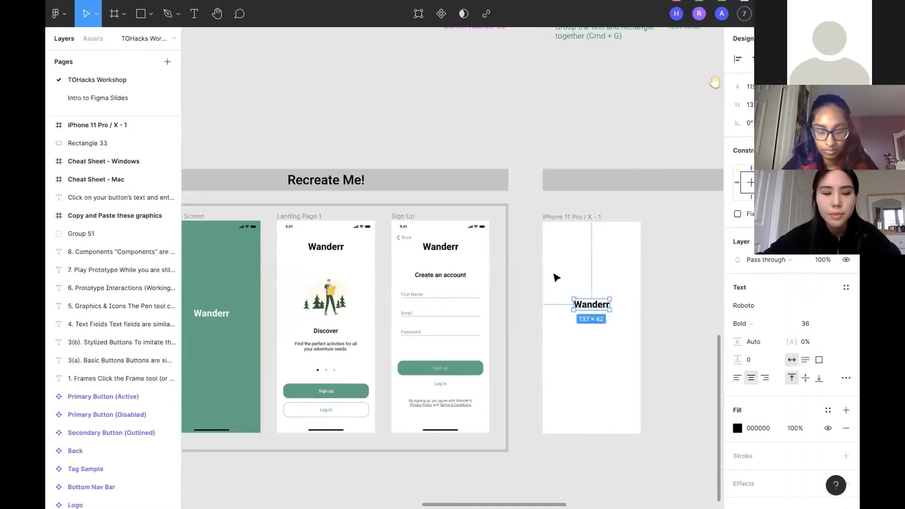
click(658, 340)
Step: Rename the iPhone 11 Pro / X - 1 frame to Splash Screen
scroll(558, 282, down, 3)
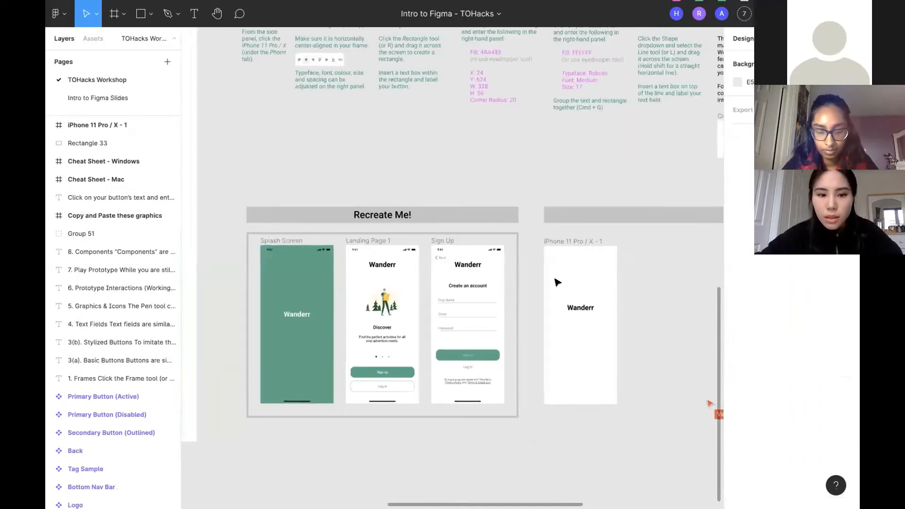
scroll(564, 302, up, 2)
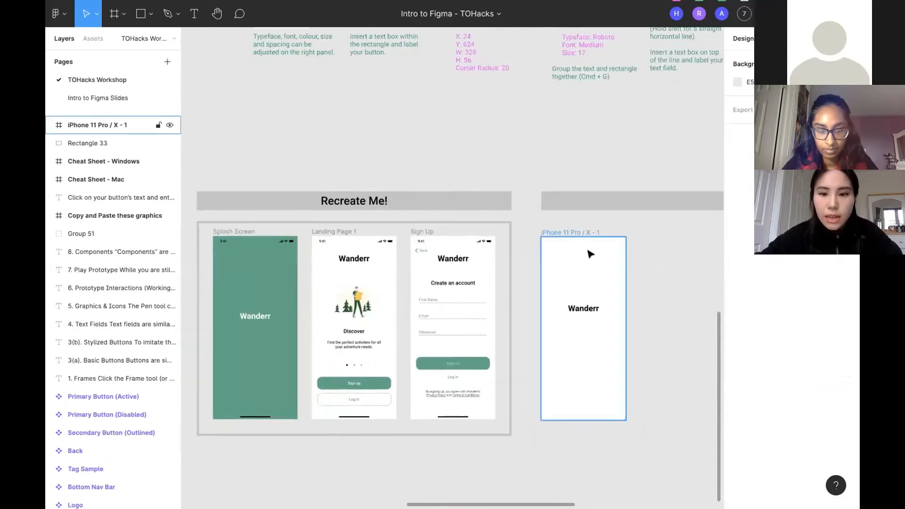
scroll(581, 236, right, 1)
click(557, 229)
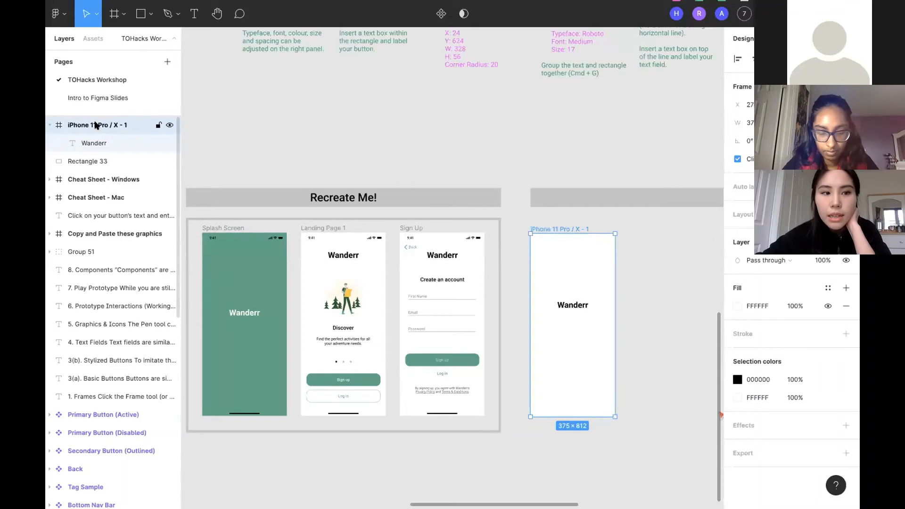
double_click(95, 125)
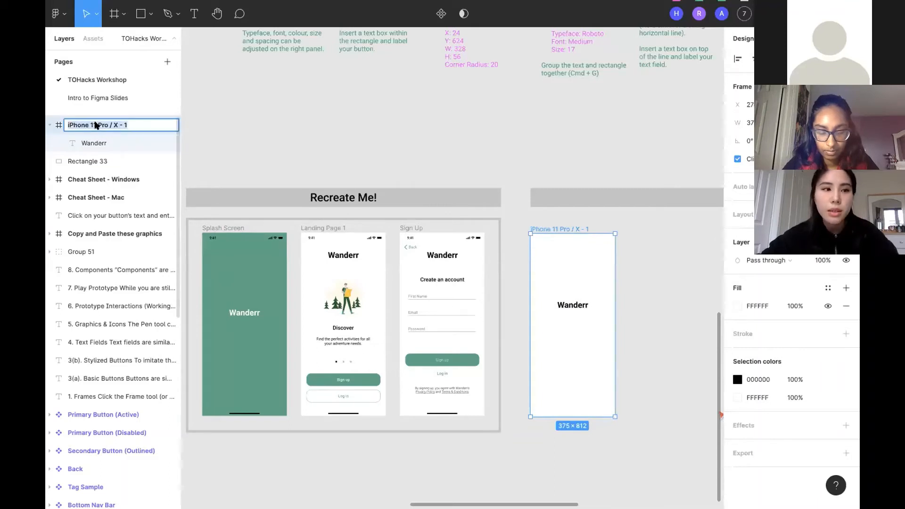
text(Sp)
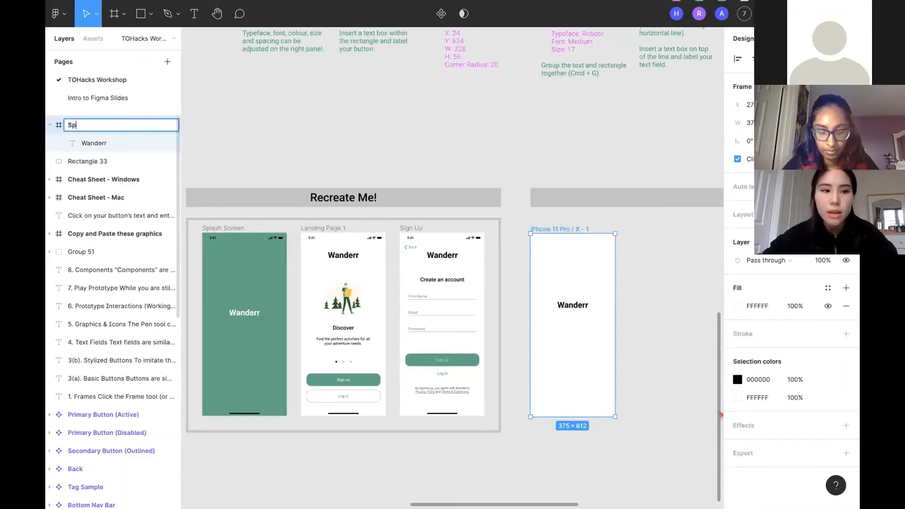
text(lash Screen)
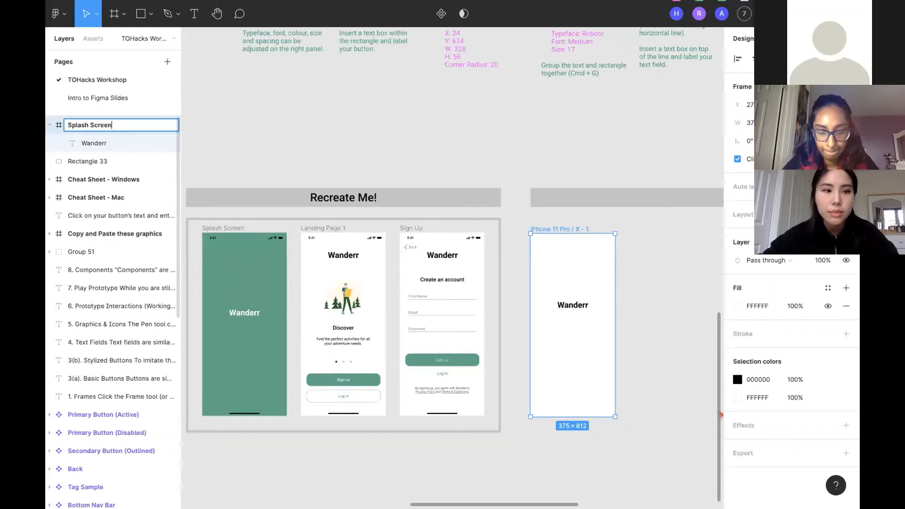
key(Return)
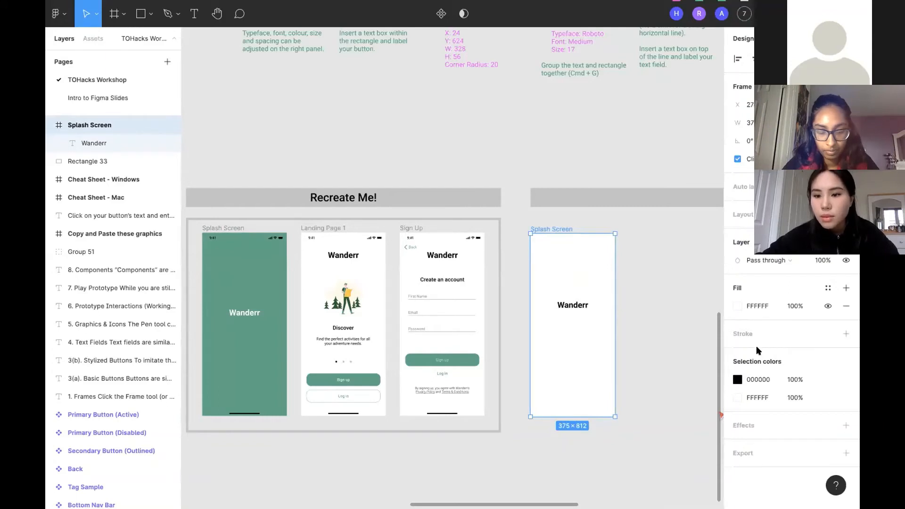
Step: Fill the Workspace Splash Screen frame with green 4AA483 sampled from the Recreate Me! splash screen
click(736, 307)
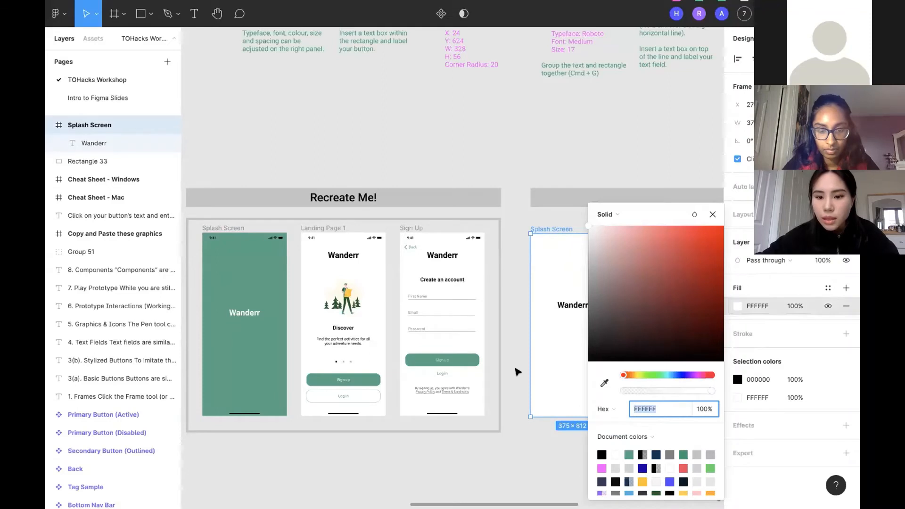
scroll(516, 369, right, 2)
scroll(521, 363, right, 3)
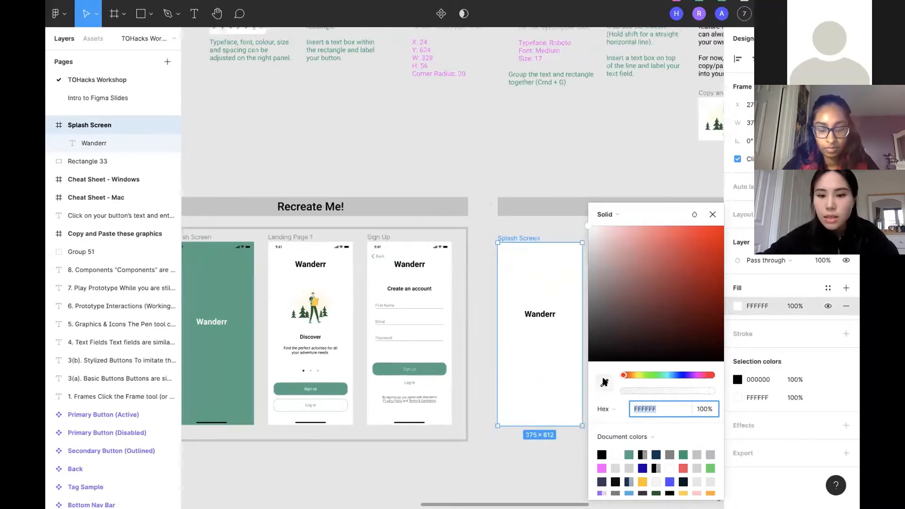
click(604, 382)
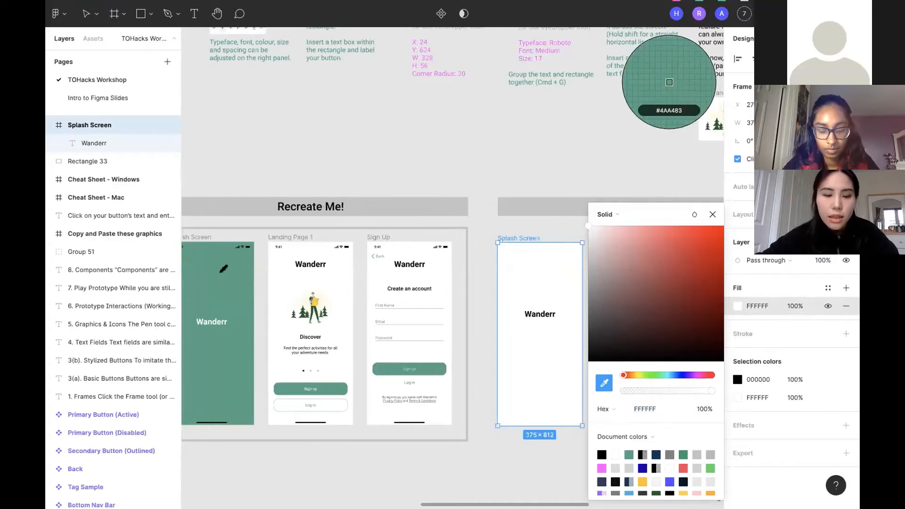
click(669, 82)
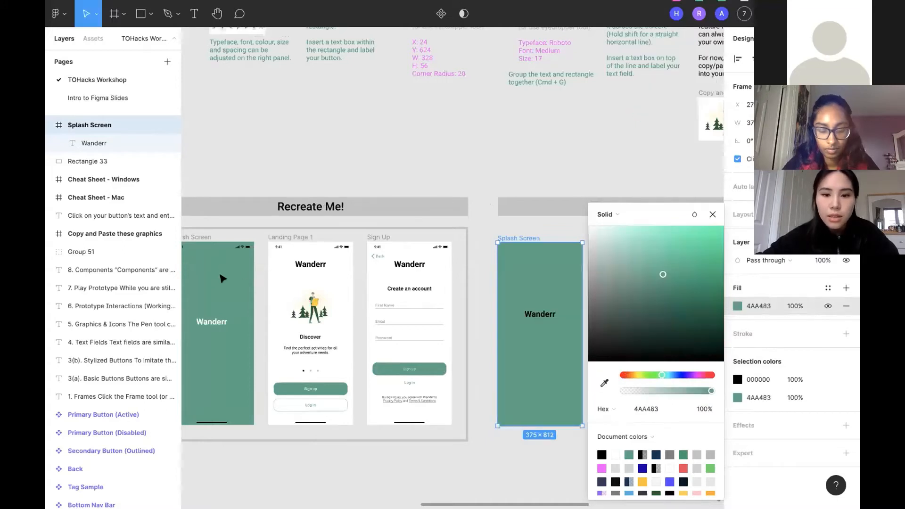
click(712, 214)
Step: Set the fill of the Wanderr text in the Workspace Splash Screen to white, FFFFFF
scroll(668, 341, left, 2)
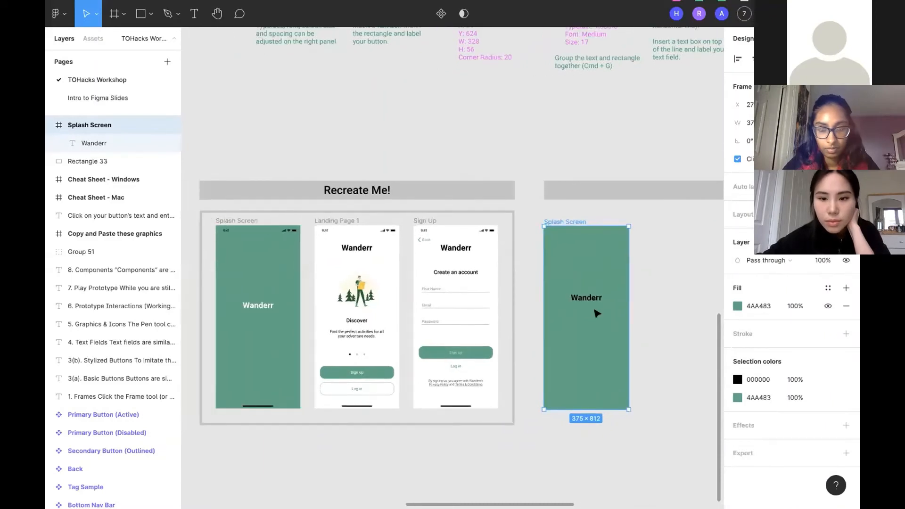
click(587, 300)
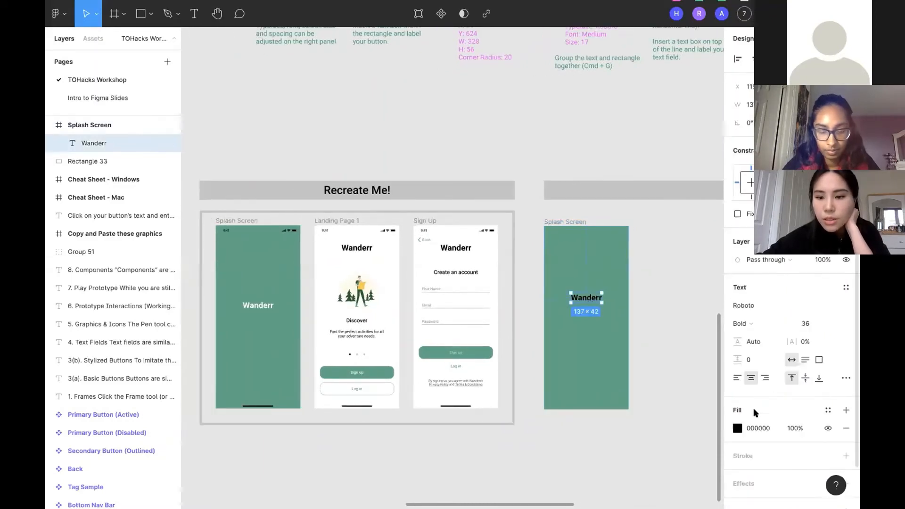
click(737, 428)
click(656, 246)
drag(627, 241, 590, 227)
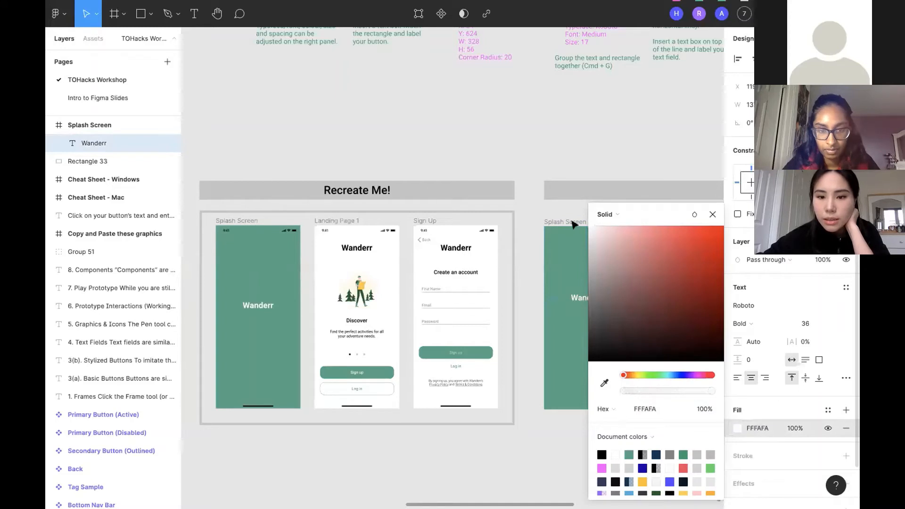
click(712, 214)
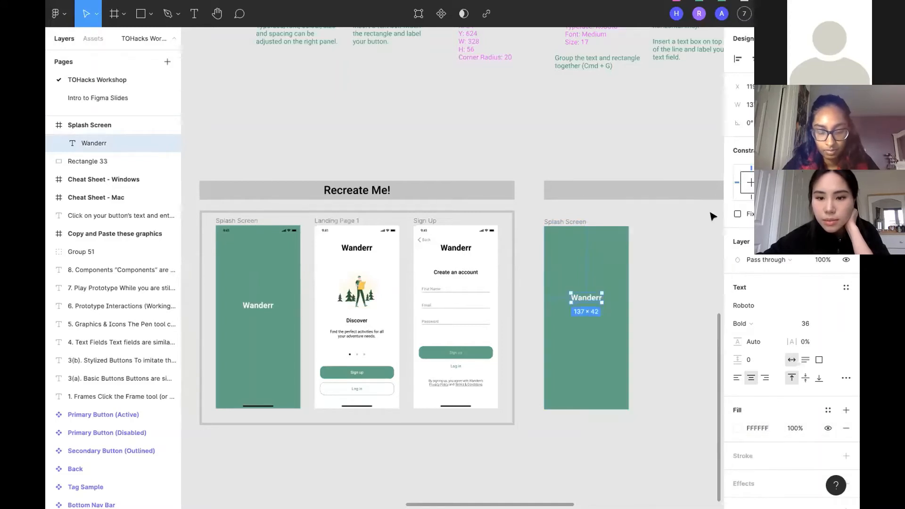
click(678, 303)
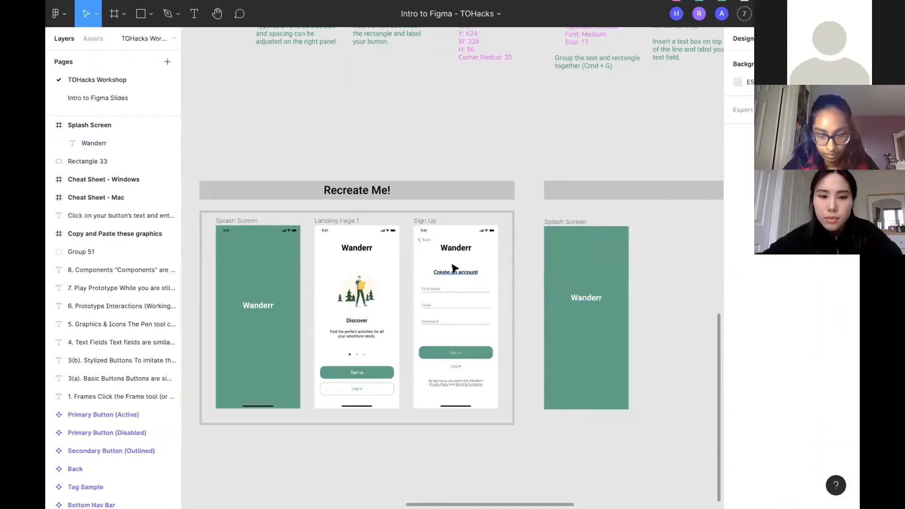
scroll(658, 245, right, 3)
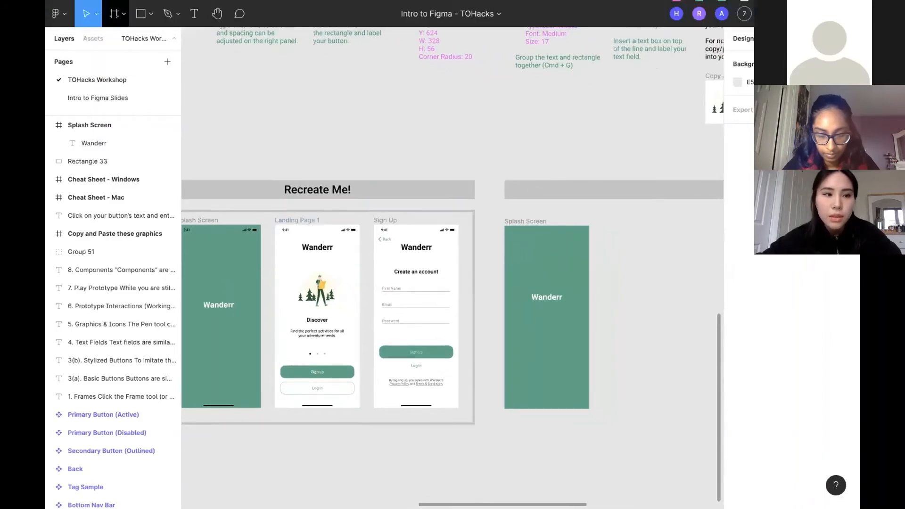
click(113, 12)
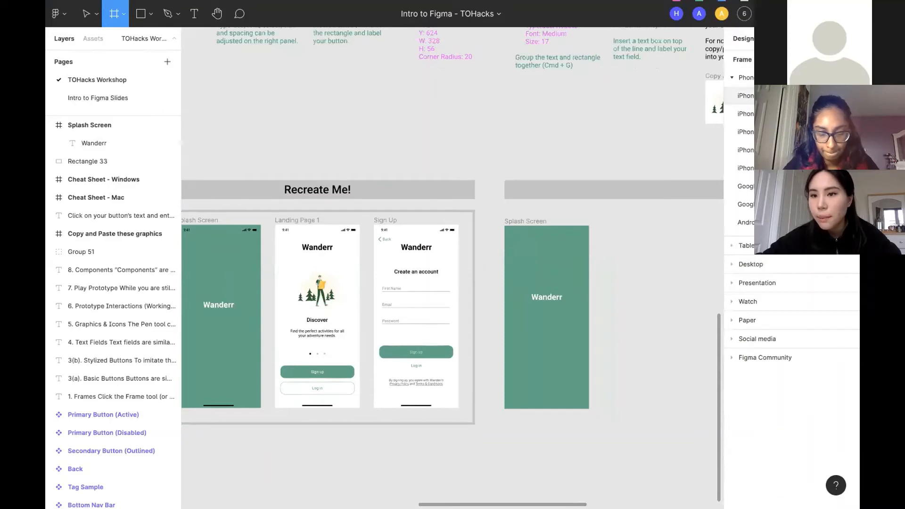
click(765, 96)
drag(673, 258, 446, 279)
key(Delete)
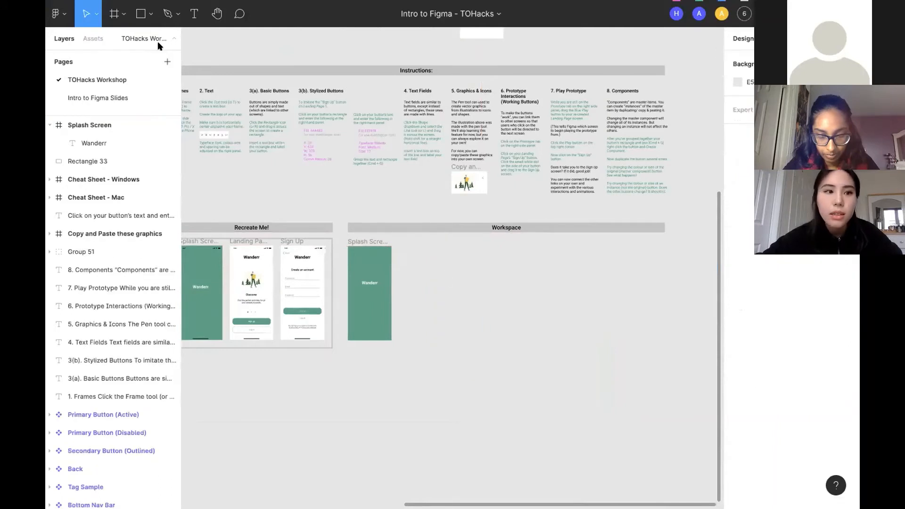
Step: Add an iPhone 11 Pro / X frame and place it in the Workspace just beside the Splash Screen frame
click(114, 13)
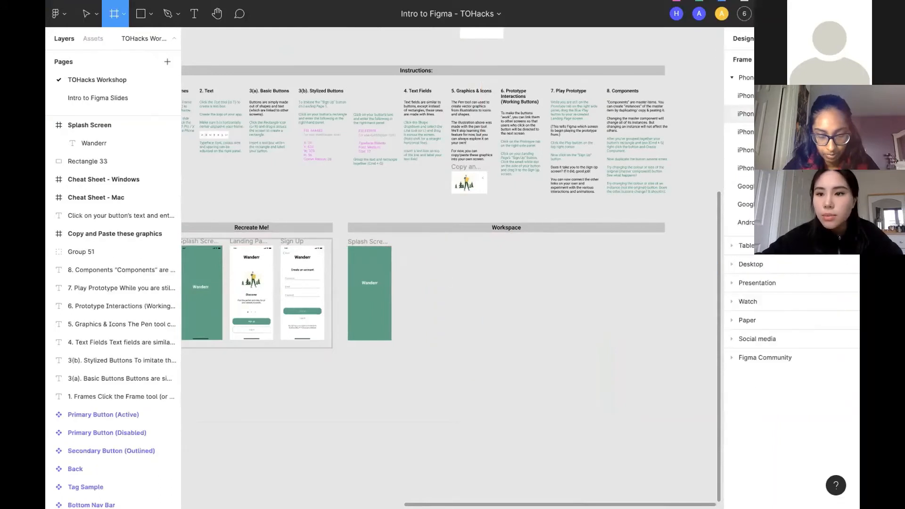
click(749, 113)
drag(686, 283, 420, 309)
Step: Add a Wanderr text near the top centre of the new iPhone 11 Pro / X frame
scroll(388, 315, up, 5)
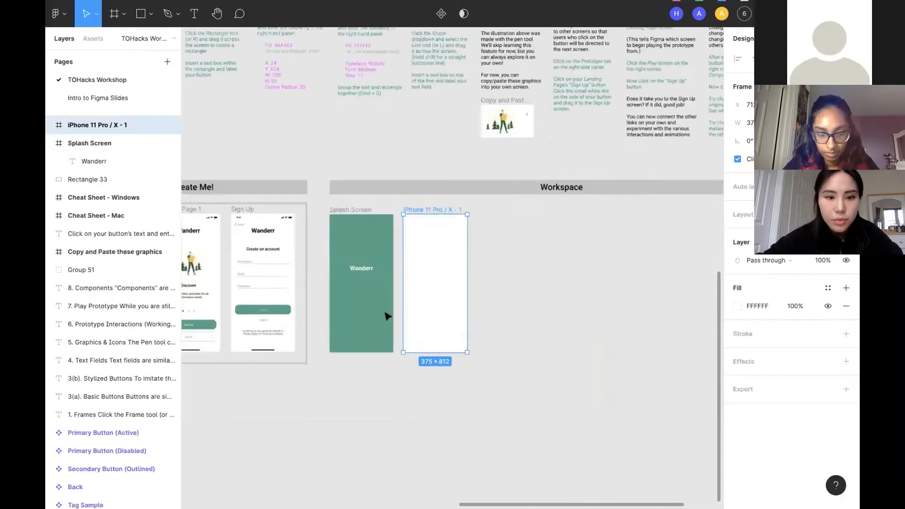
scroll(386, 316, left, 2)
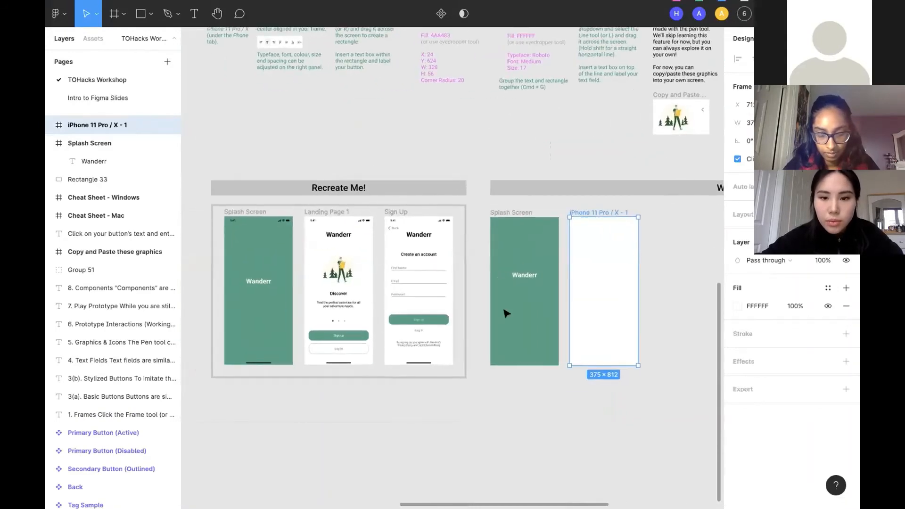
scroll(505, 314, right, 1)
scroll(506, 313, up, 1)
scroll(505, 313, up, 2)
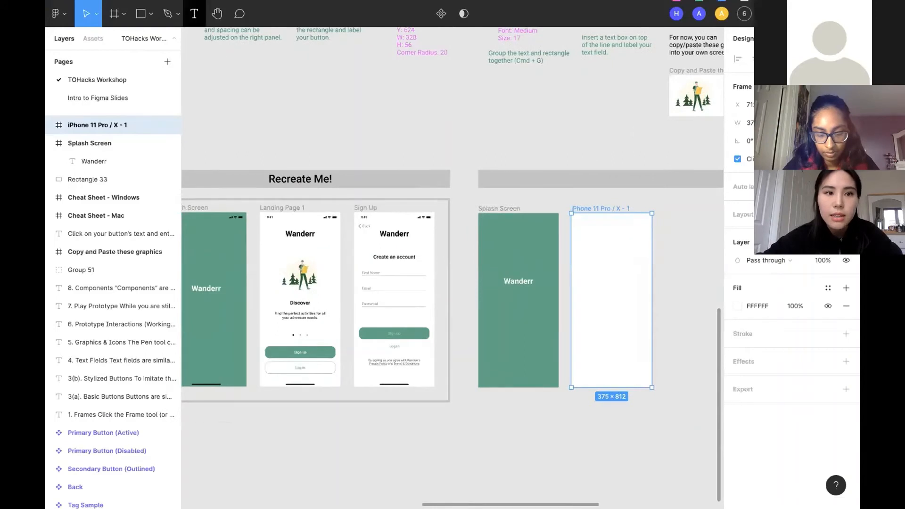
click(191, 14)
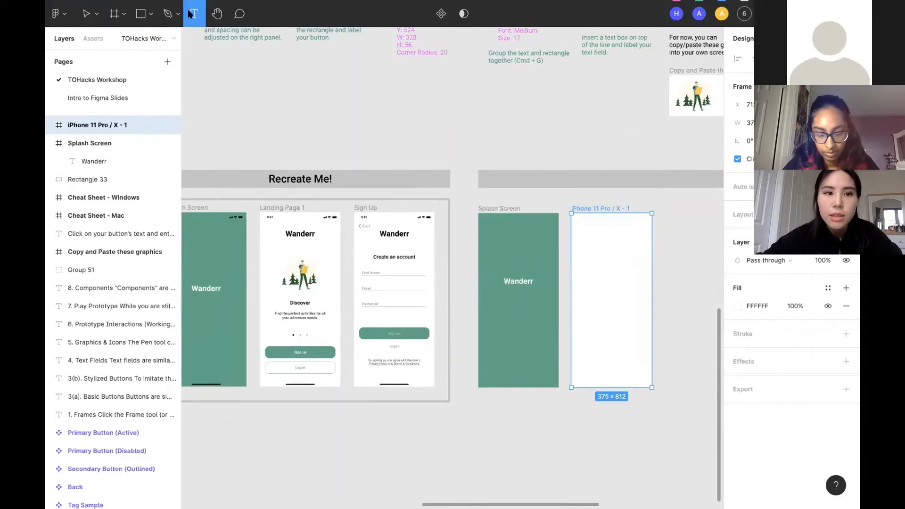
click(608, 231)
text(Wanderr)
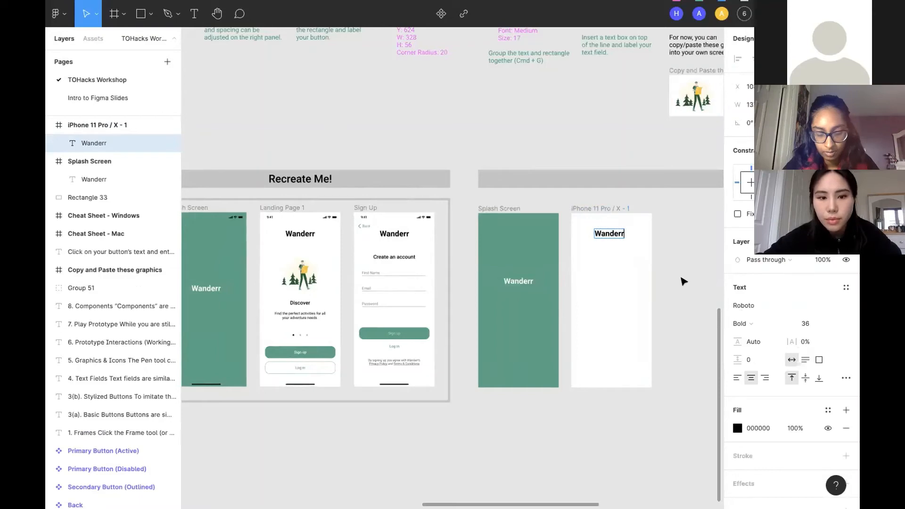
key(Escape)
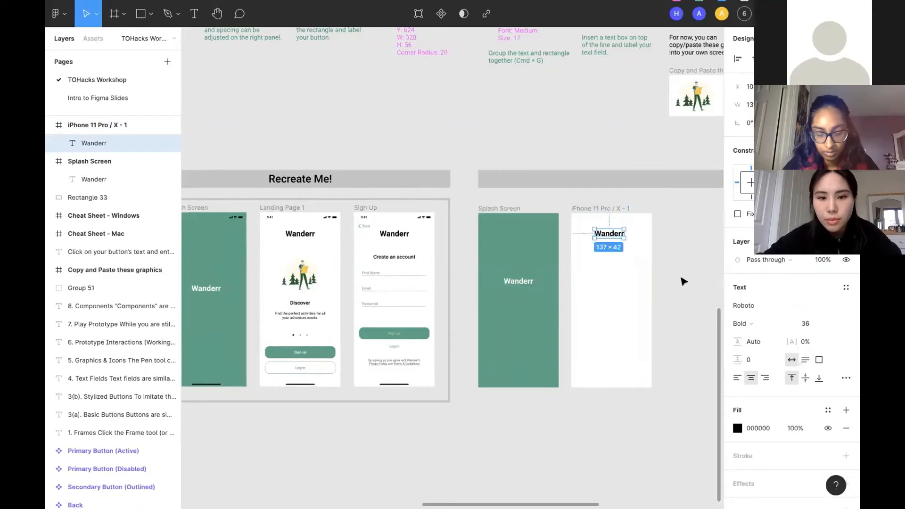
click(683, 281)
Step: Draw a button rectangle about 280 × 61 near the bottom of the iPhone 11 Pro / X frame
scroll(683, 283, up, 5)
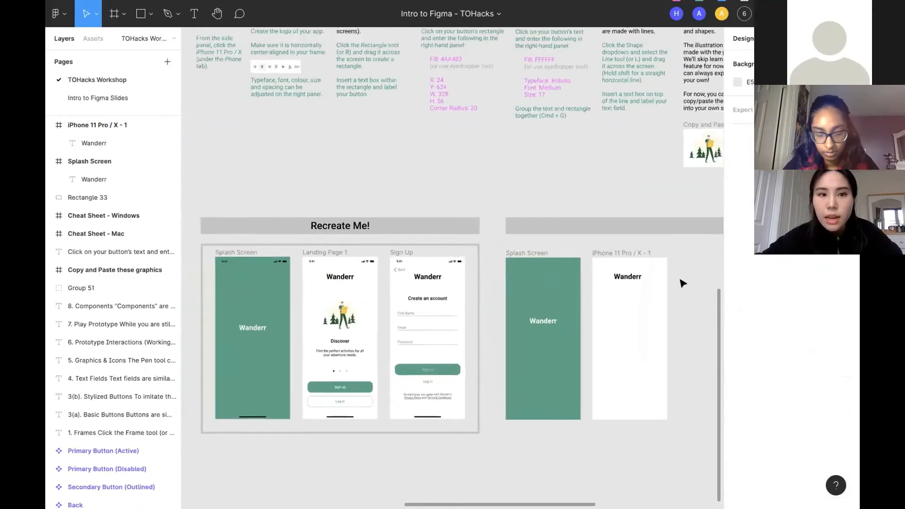
scroll(683, 286, down, 2)
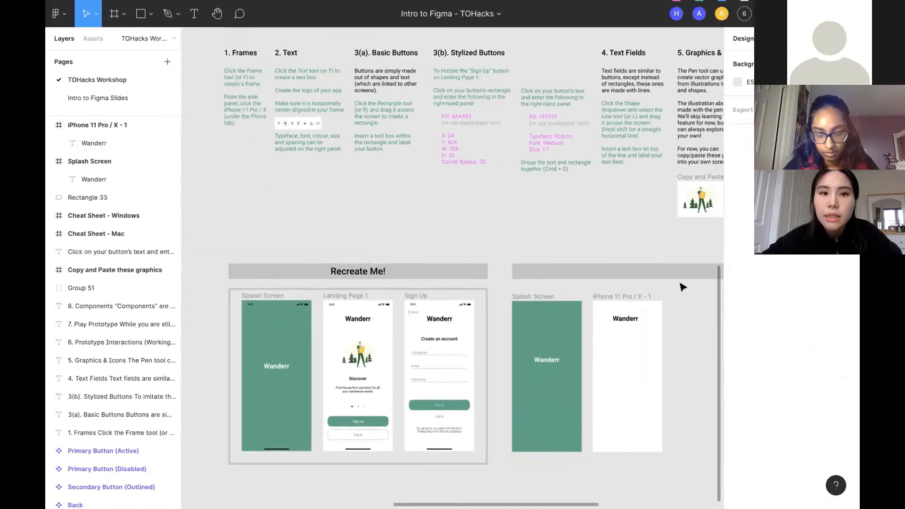
scroll(682, 287, up, 1)
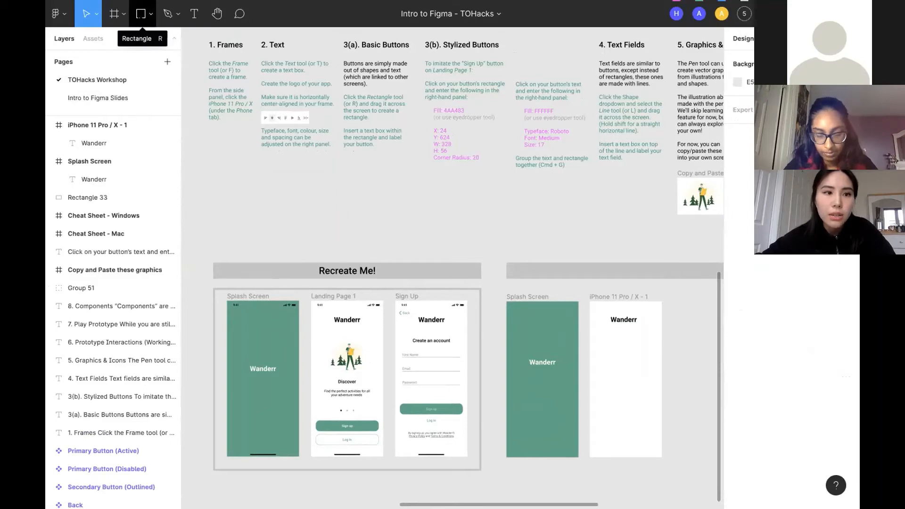
click(140, 13)
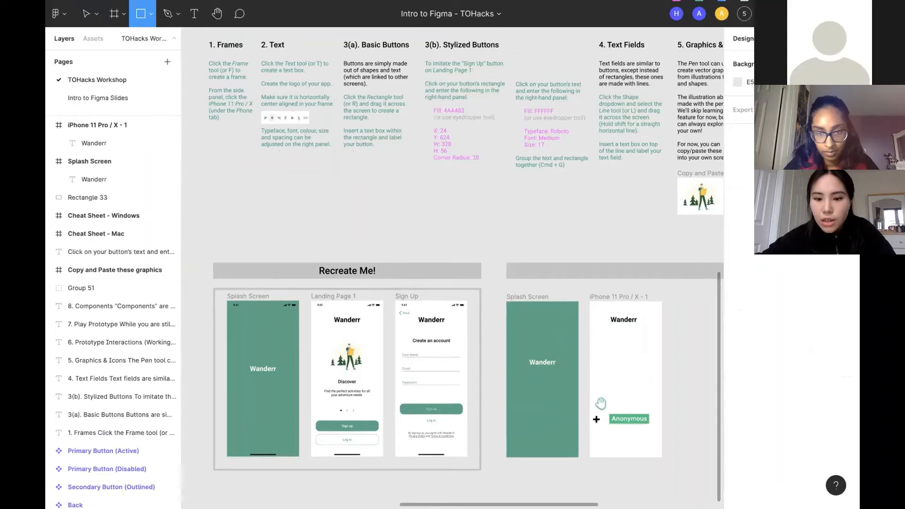
mouse_move(596, 419)
mouse_down()
mouse_move(633, 436)
mouse_move(649, 431)
mouse_up()
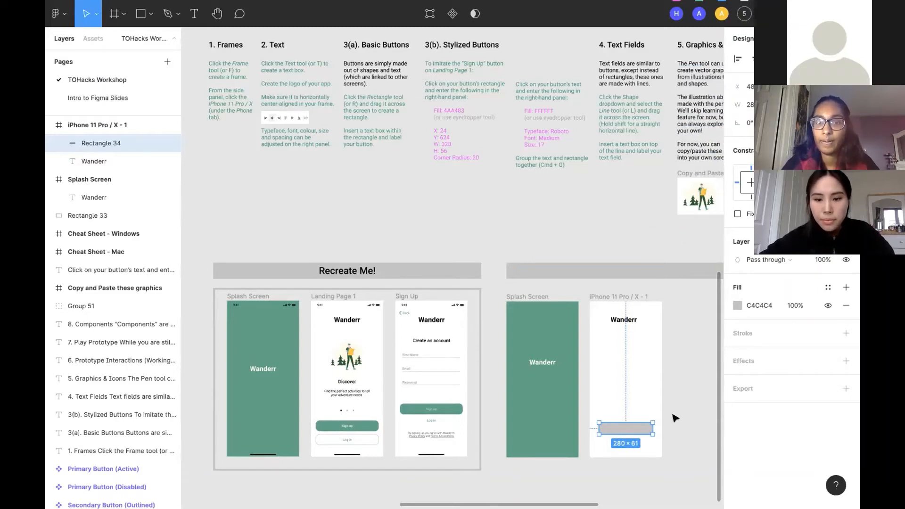
Step: Add a Sign up text label over the grey button rectangle in the iPhone 11 Pro / X frame
scroll(671, 431, up, 3)
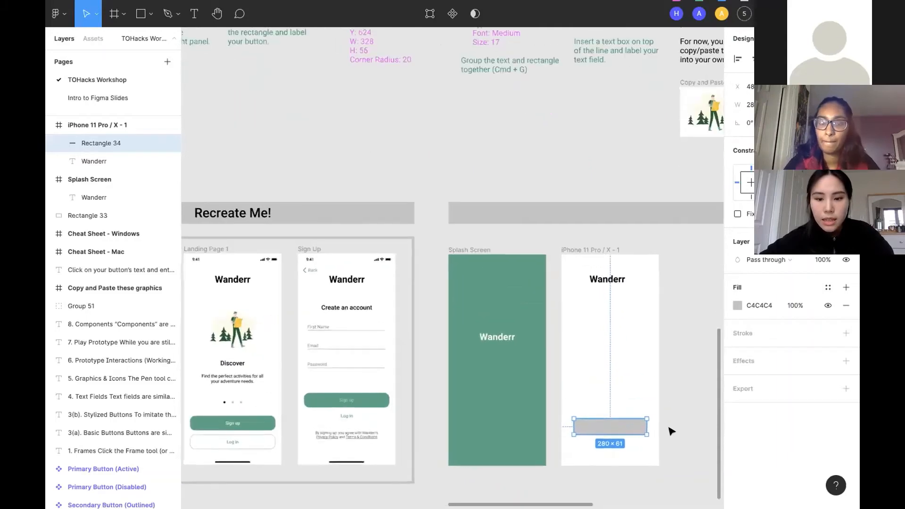
click(194, 13)
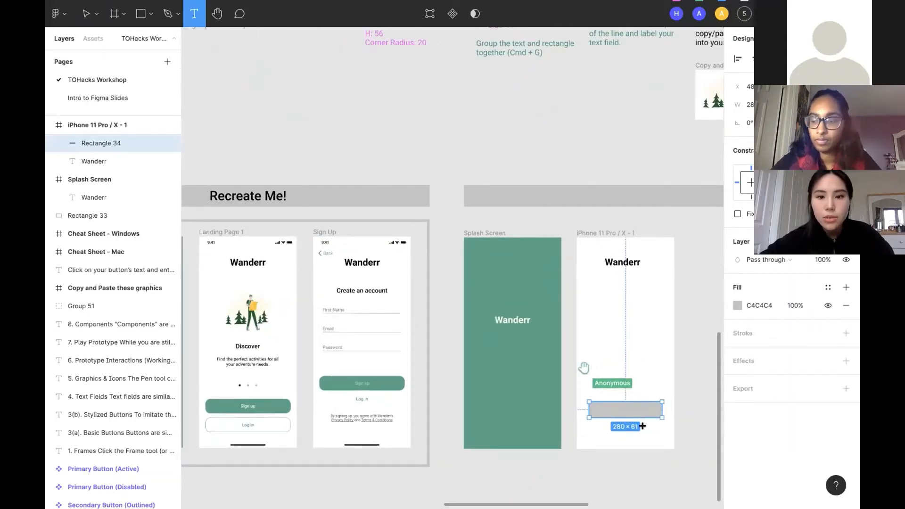
click(623, 405)
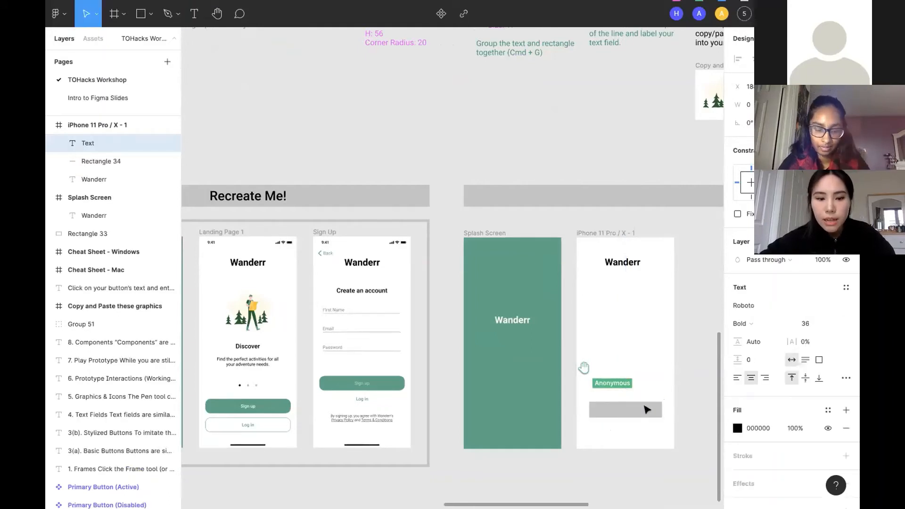
text(Sign up)
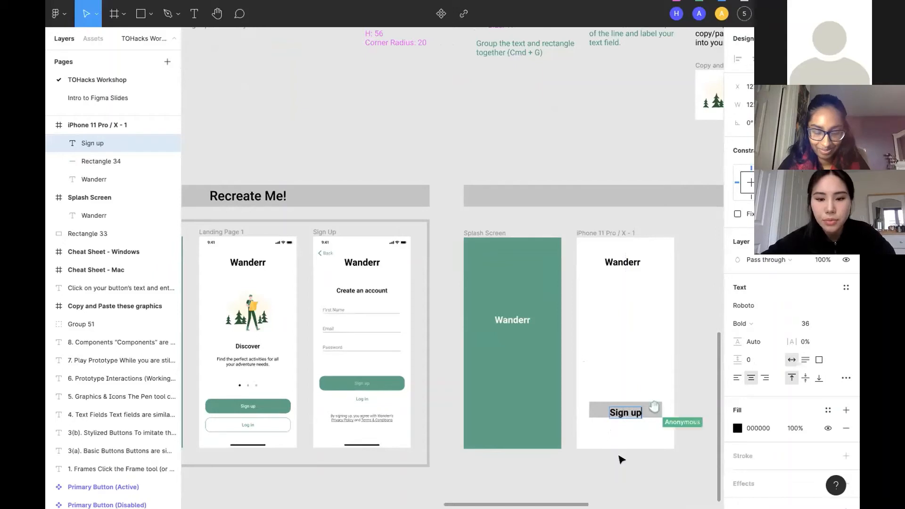
scroll(616, 438, down, 2)
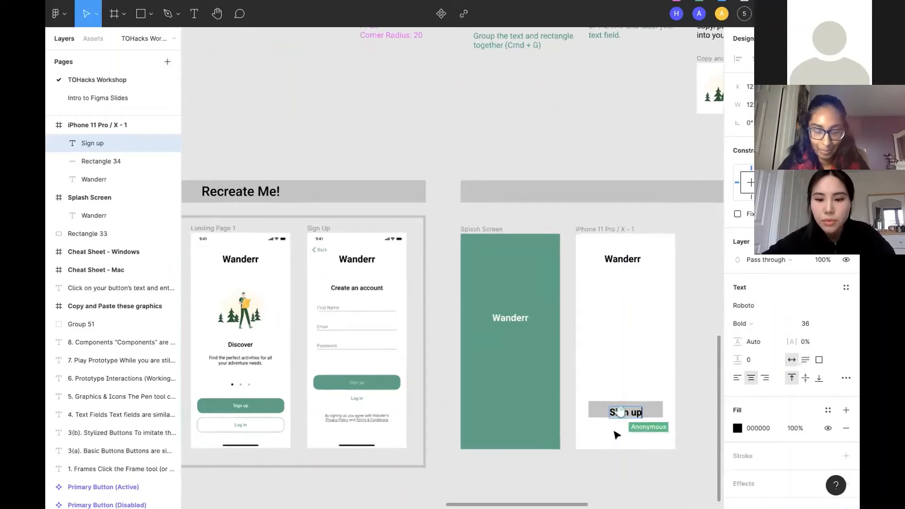
scroll(615, 435, down, 2)
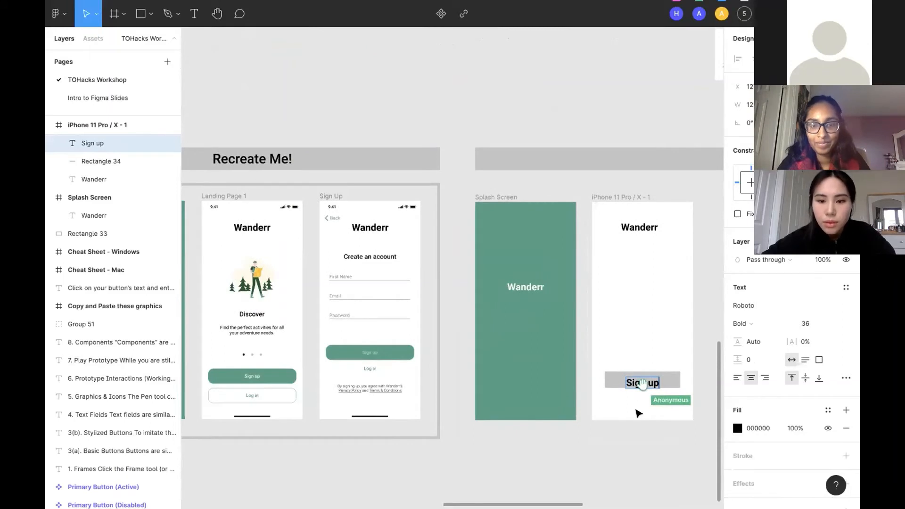
click(643, 386)
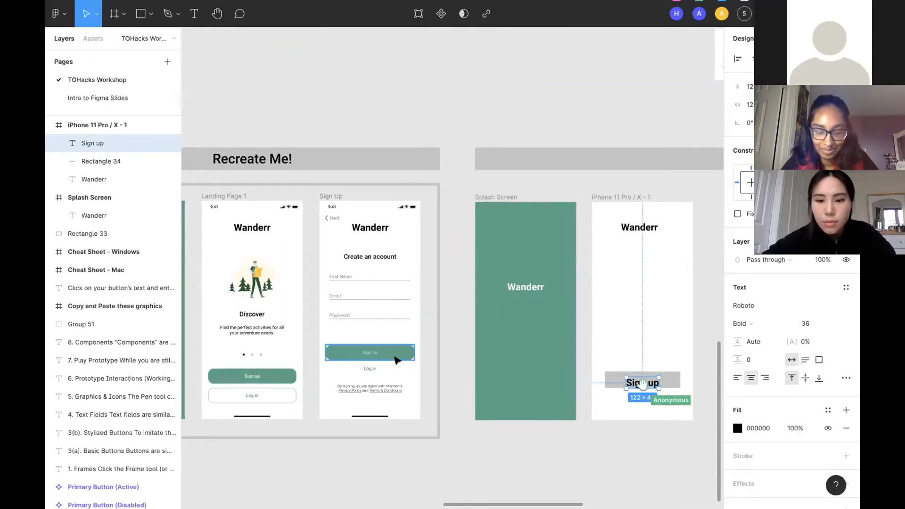
Step: Examine the Stylized Buttons instructions for the Sign up button's fill code, position, size and corner radius
scroll(506, 360, down, 2)
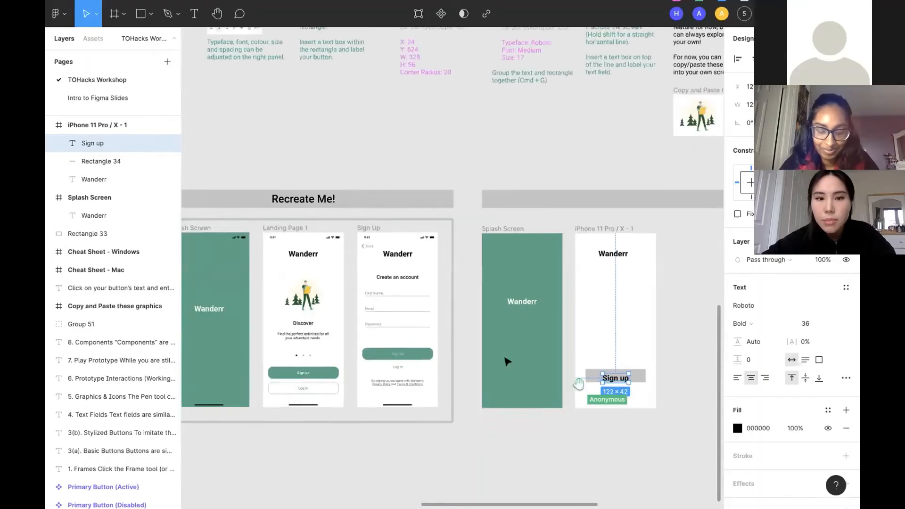
scroll(506, 361, up, 3)
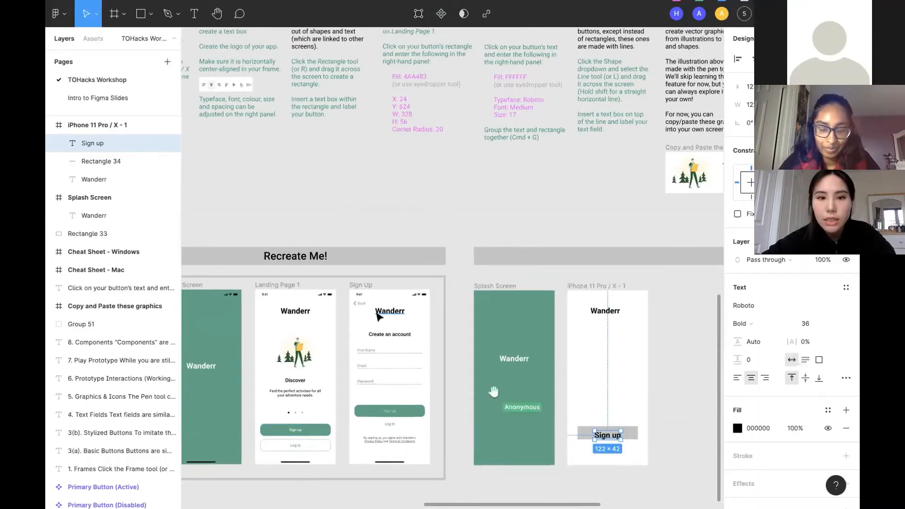
scroll(378, 317, up, 2)
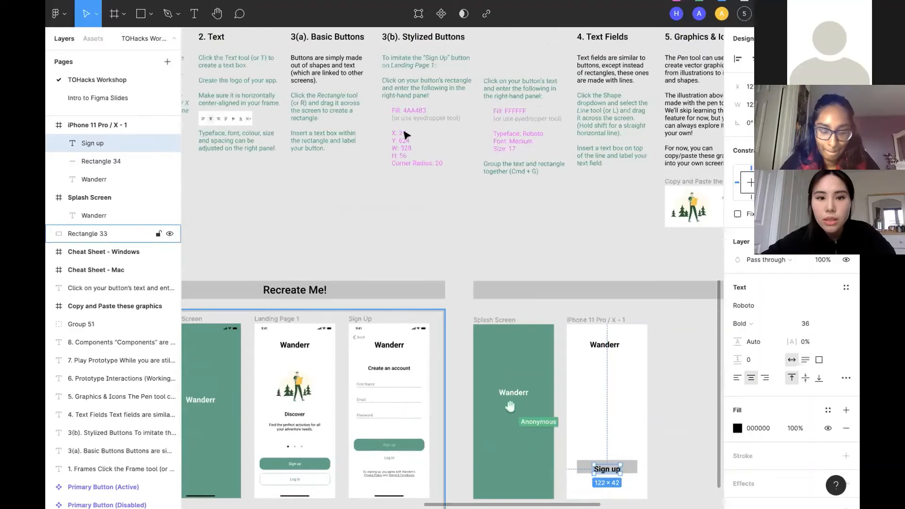
scroll(405, 218, down, 1)
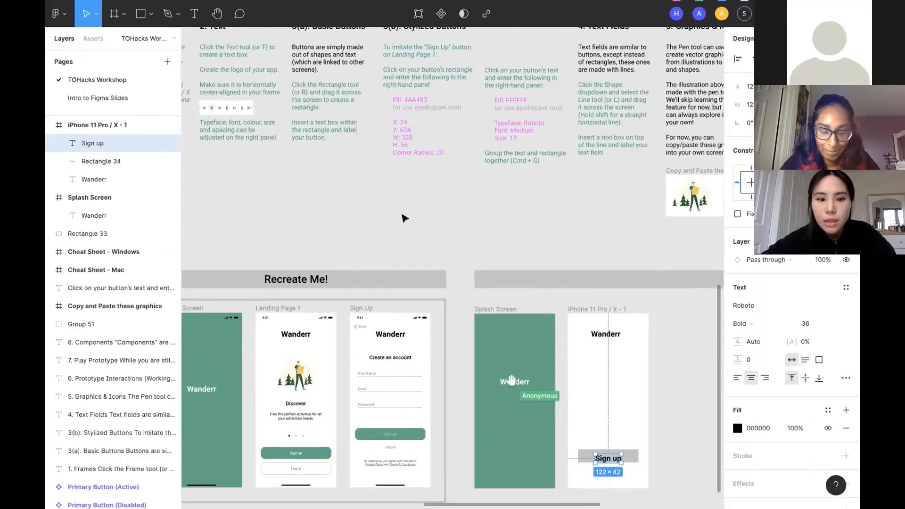
scroll(404, 218, up, 3)
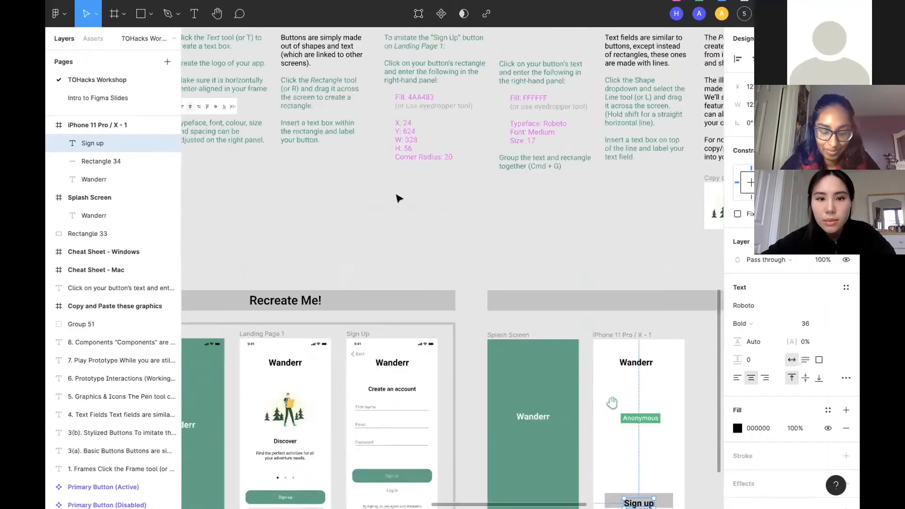
scroll(398, 197, up, 2)
scroll(406, 174, up, 3)
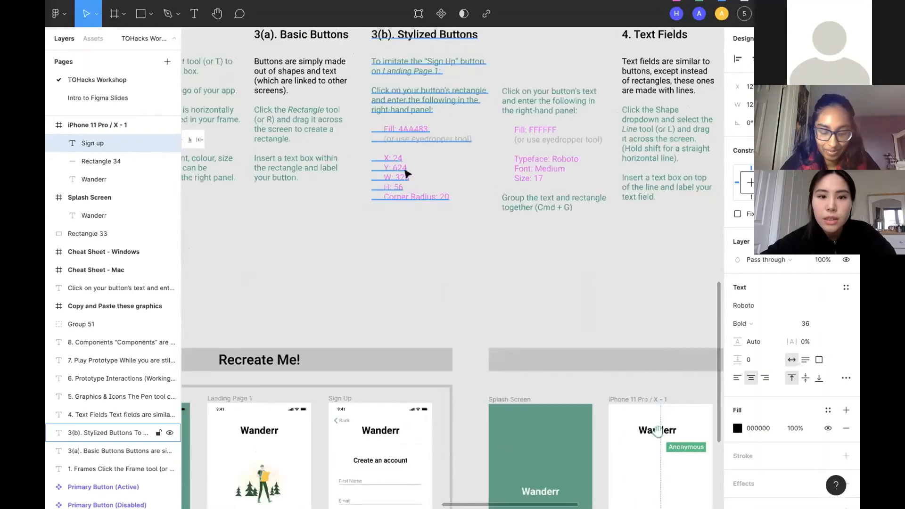
double_click(410, 131)
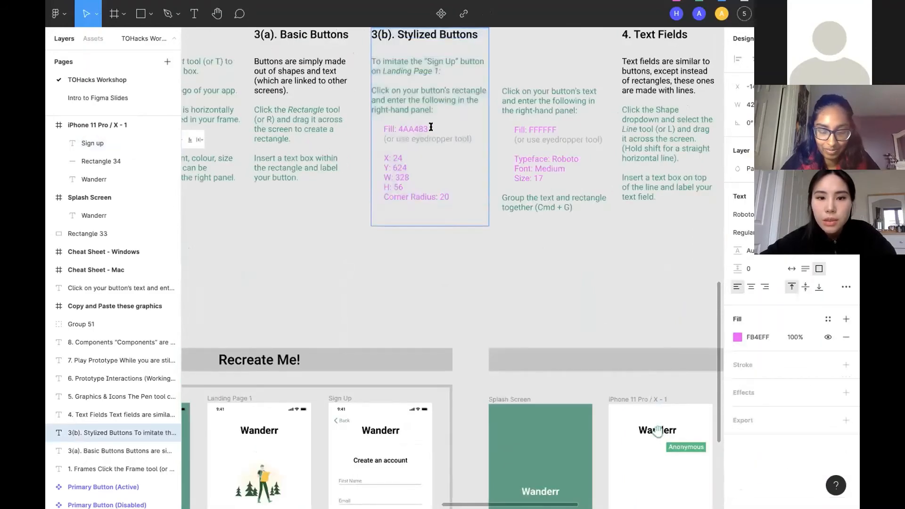
mouse_move(379, 127)
mouse_down()
mouse_move(428, 128)
mouse_move(395, 128)
mouse_up()
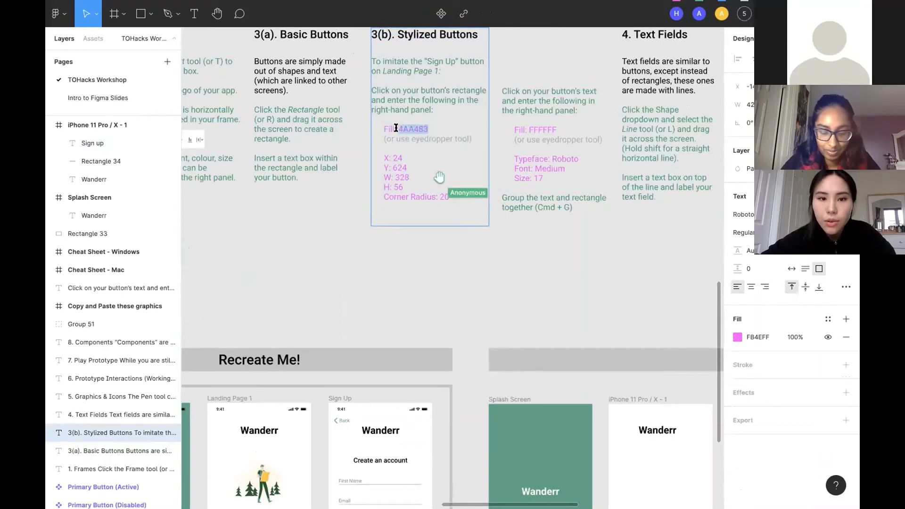
click(436, 132)
scroll(473, 333, down, 3)
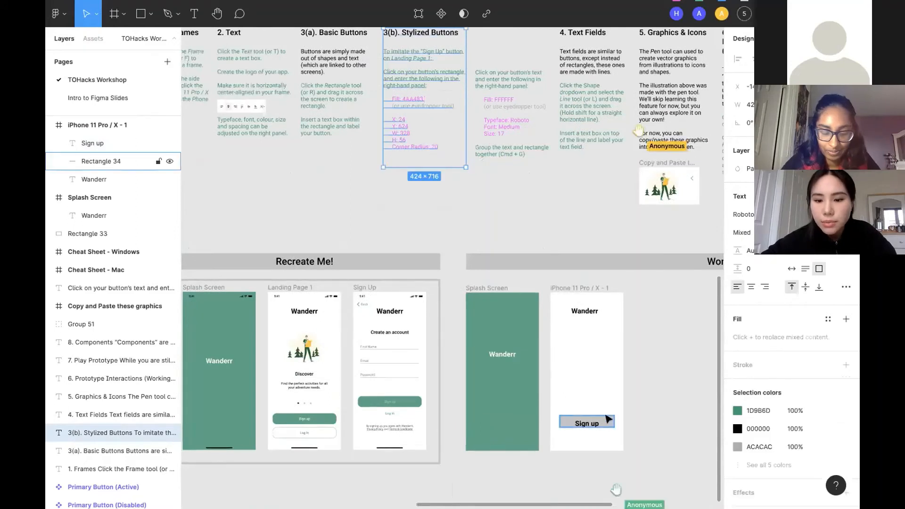
Step: Set the fill of the rectangle behind the Sign up text to 4AA483
click(608, 424)
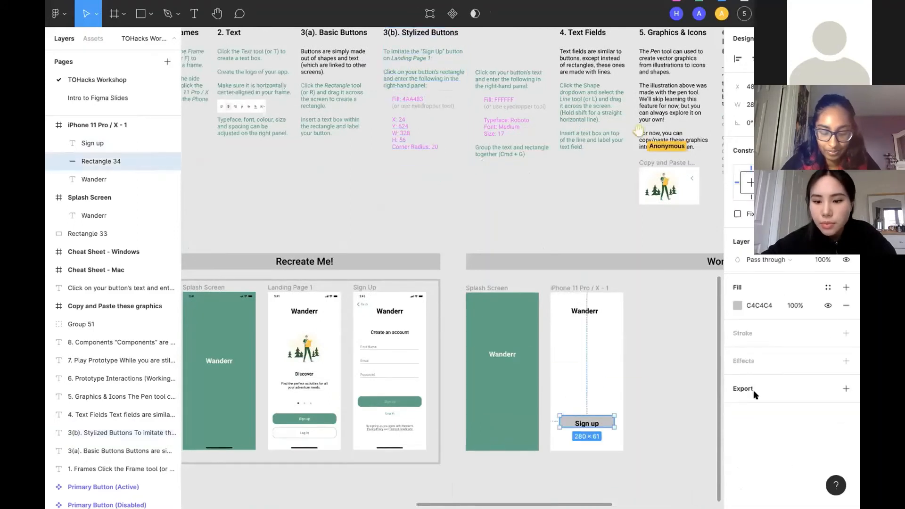
click(752, 306)
click(735, 306)
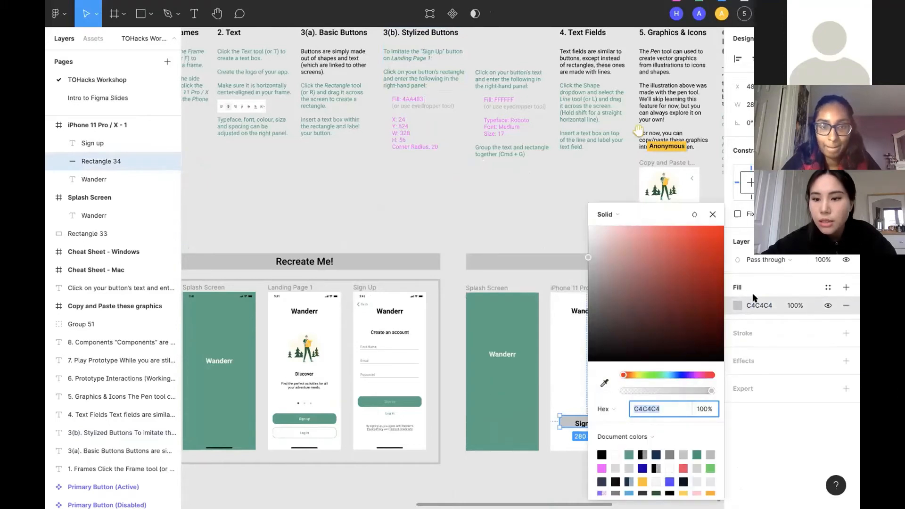
click(756, 306)
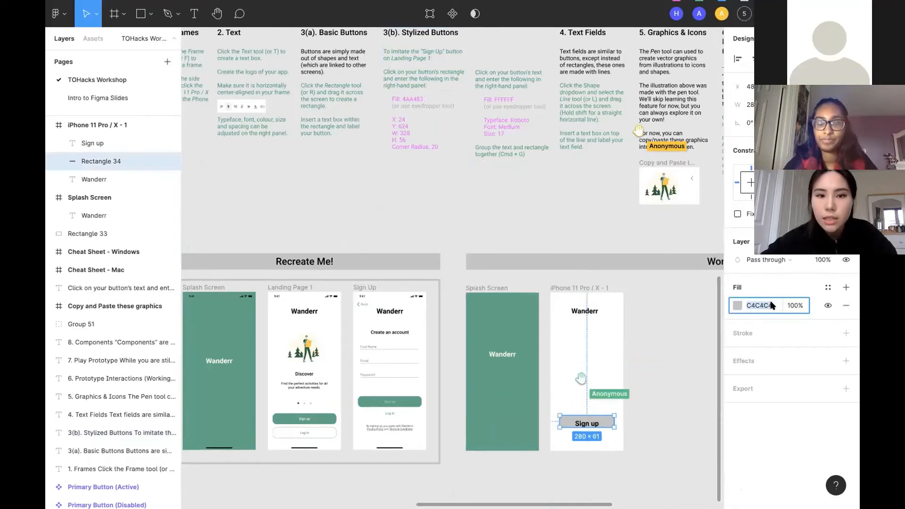
text(4AA)
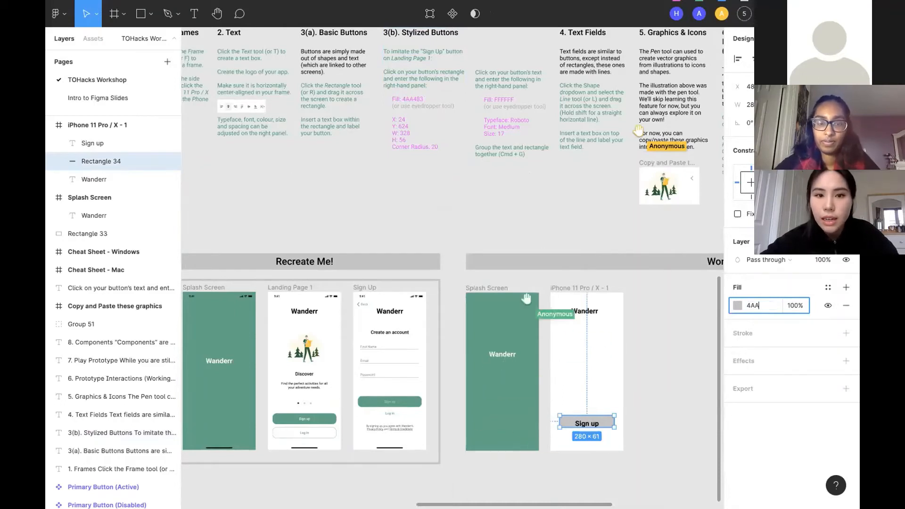
text(48)
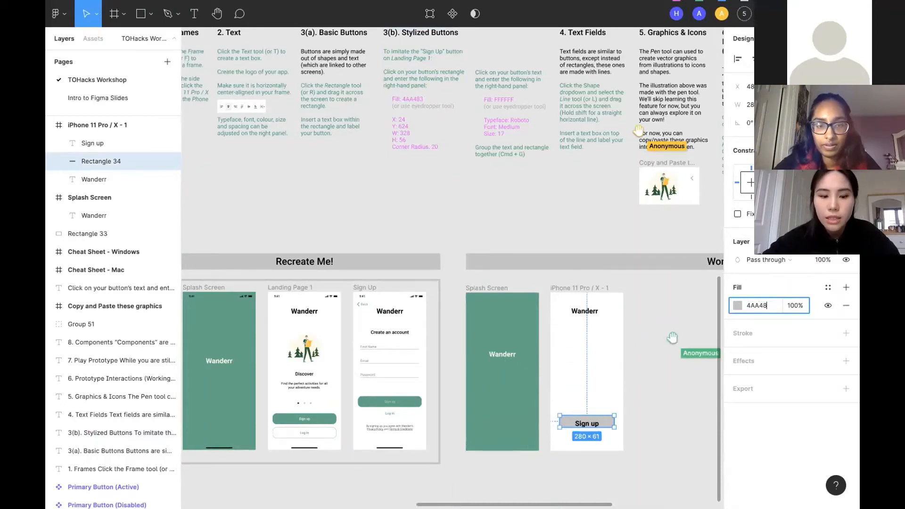
text(3)
key(Return)
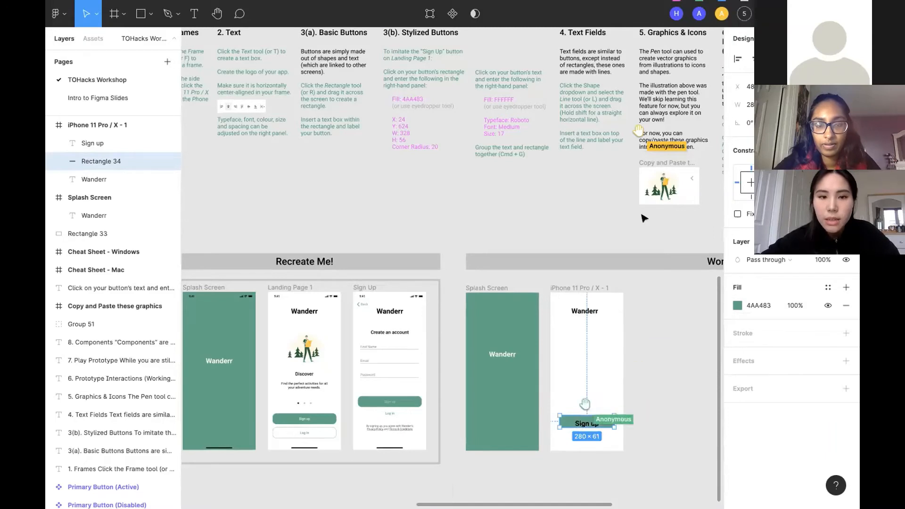
click(655, 364)
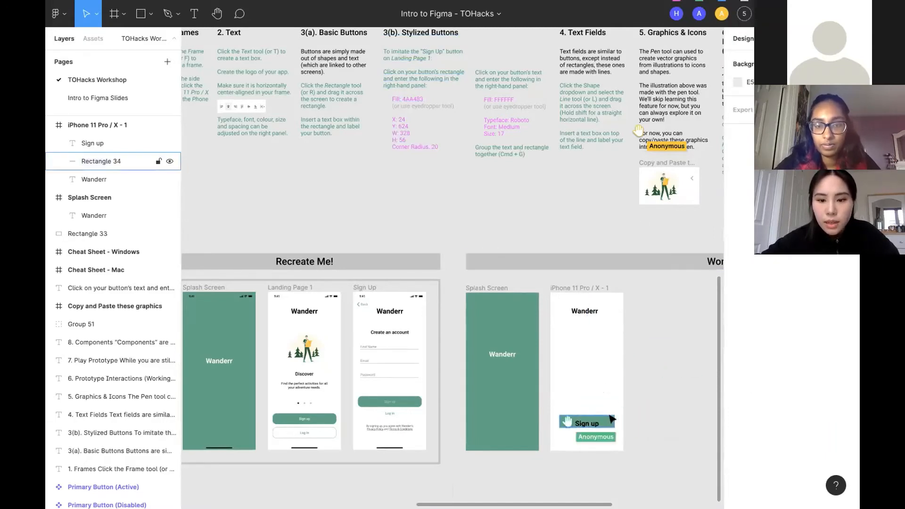
Step: Position the green Sign up button rectangle at X 24 and Y 624 in the iPhone 11 Pro / X frame
click(610, 418)
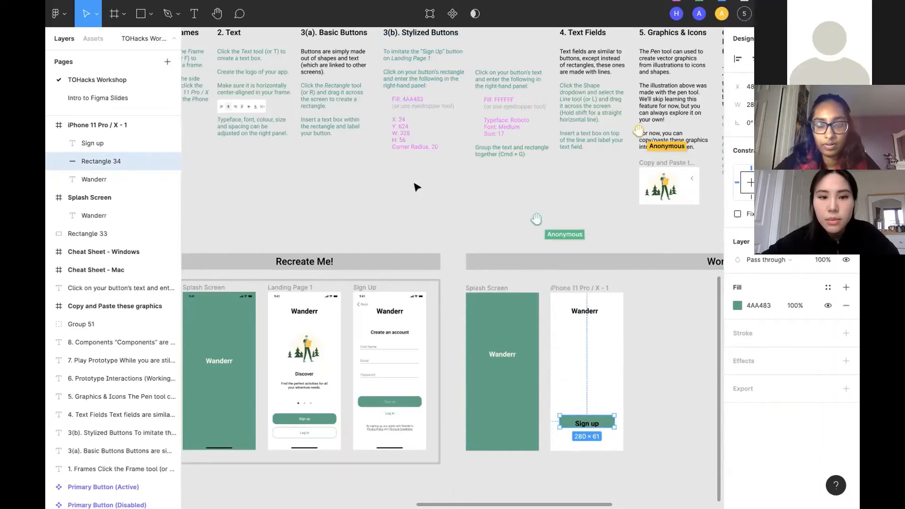
scroll(413, 182, up, 1)
scroll(410, 174, up, 1)
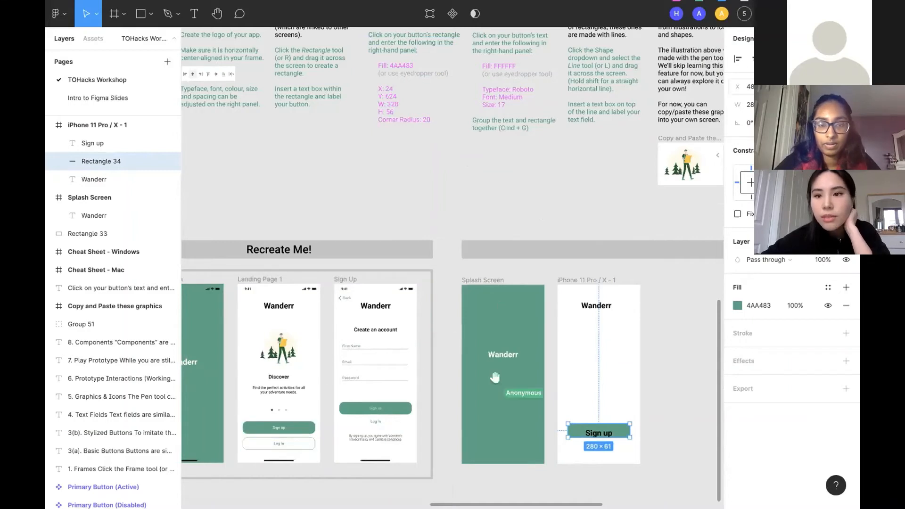
click(742, 87)
text(2)
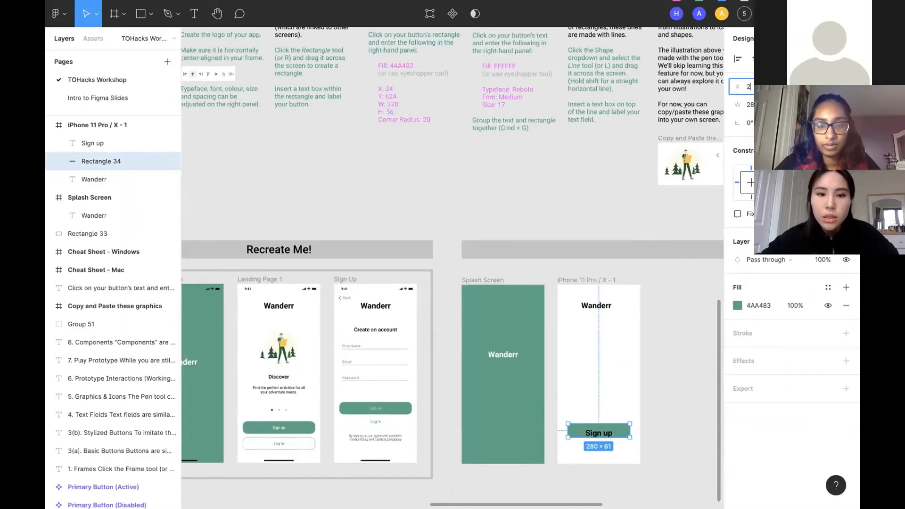
key(Return)
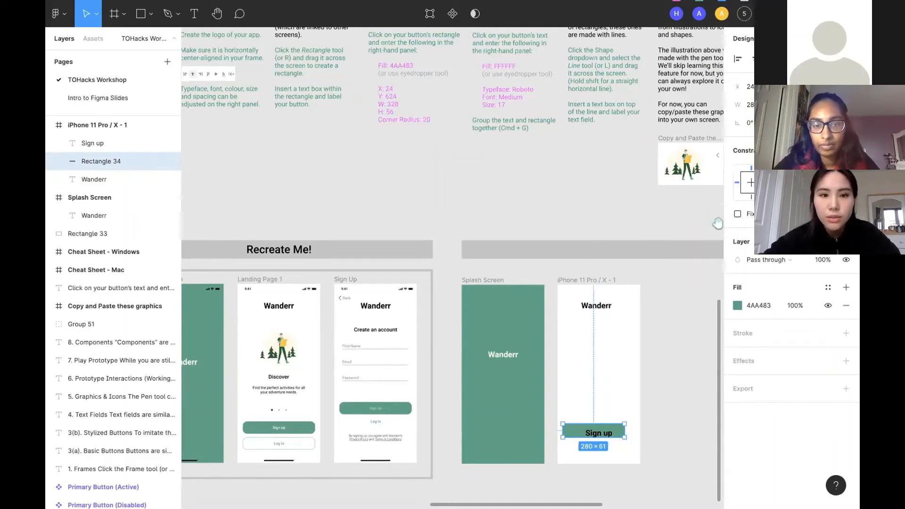
key(Return)
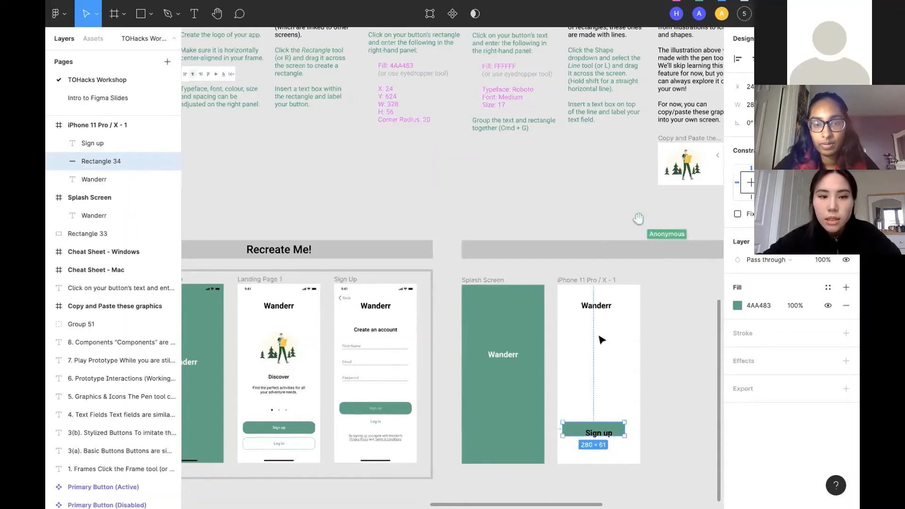
Step: Set the width of the green Sign up button rectangle to 328
scroll(541, 198, down, 1)
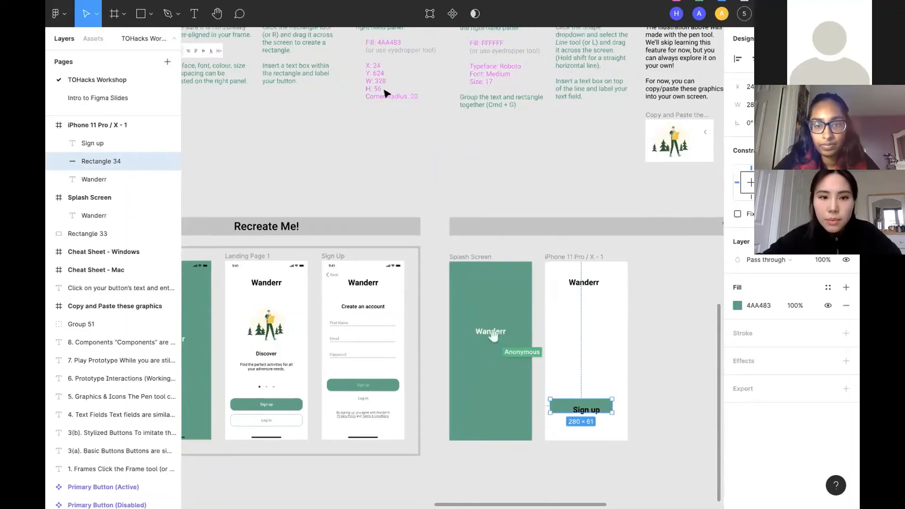
scroll(555, 407, up, 2)
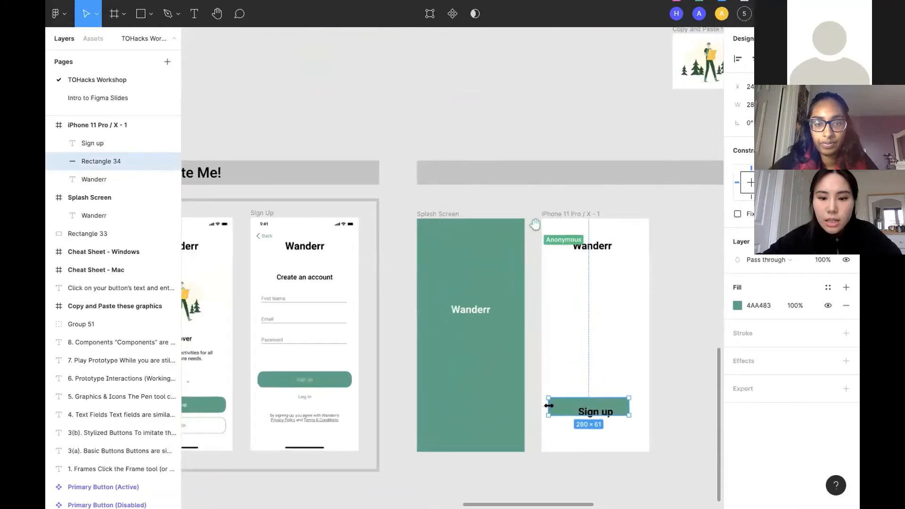
scroll(542, 409, up, 2)
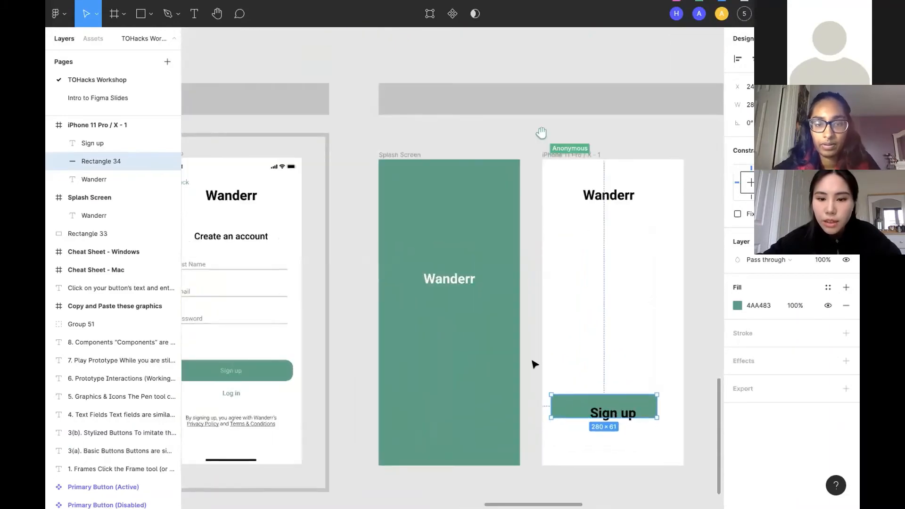
scroll(533, 332, down, 4)
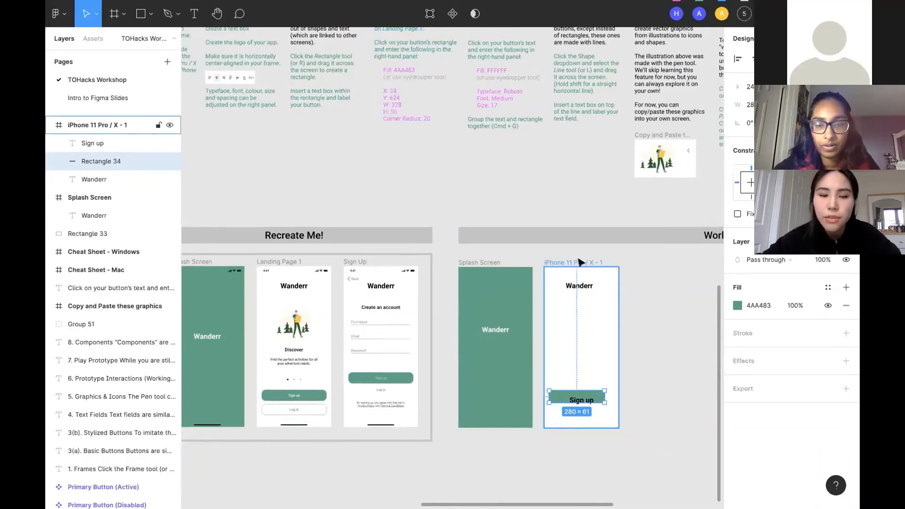
scroll(580, 262, up, 1)
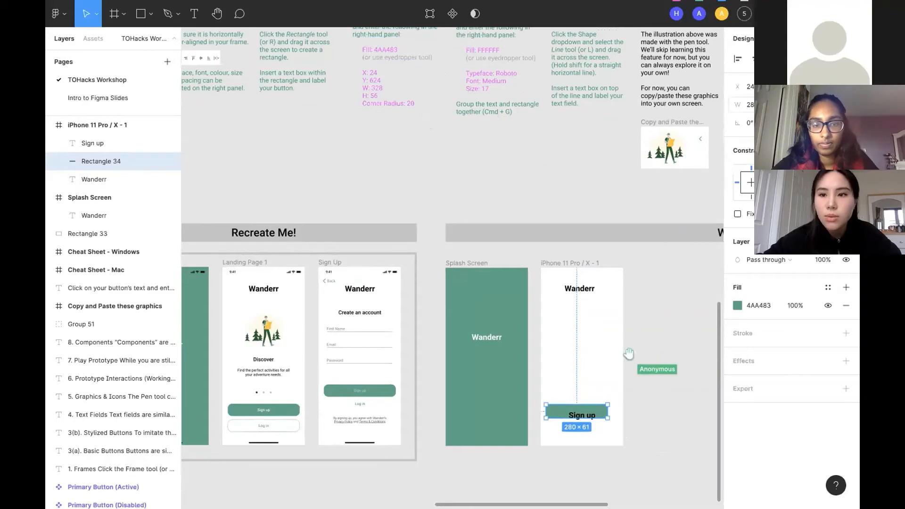
click(761, 105)
text(328)
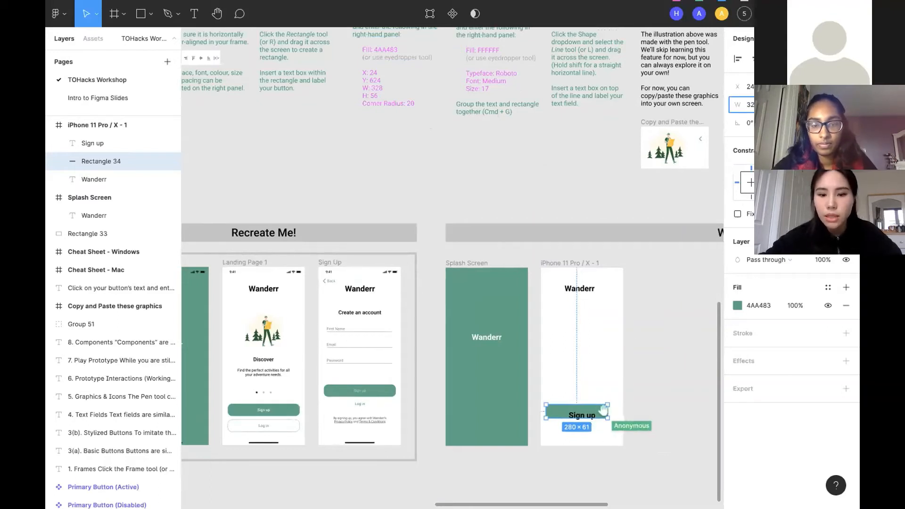
key(Return)
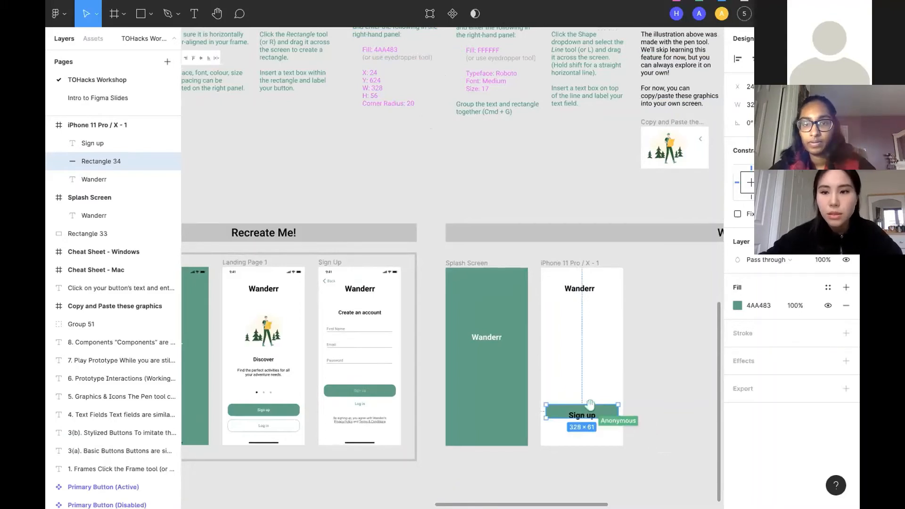
Step: Set the height of the green Sign up button rectangle to 56
text(56)
key(Return)
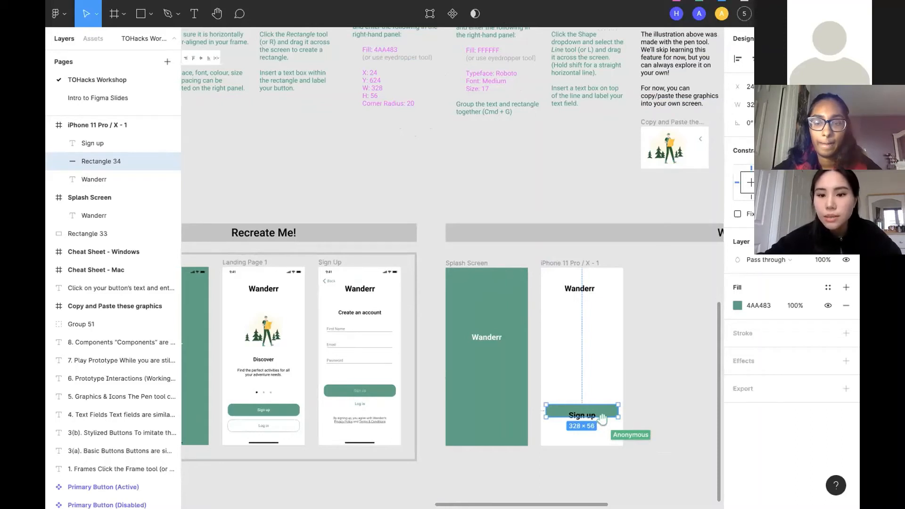
click(669, 404)
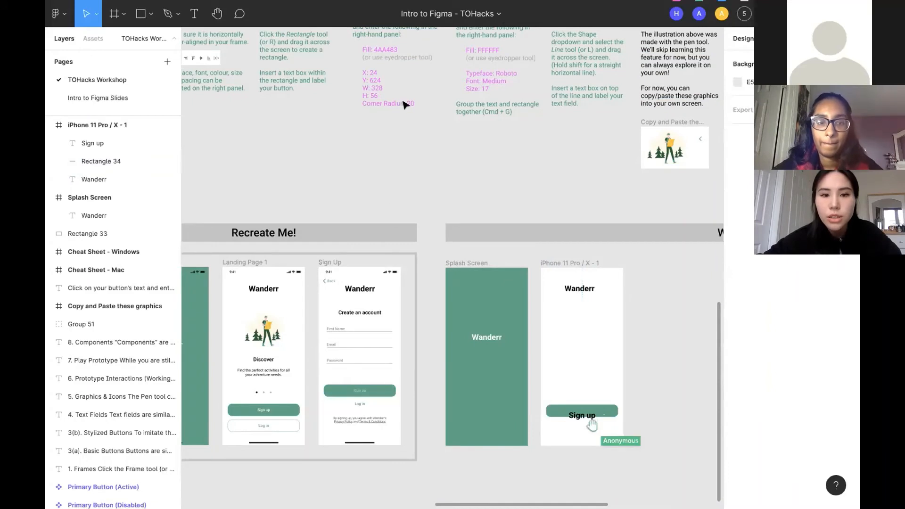
Step: Change the fill of the Sign up text in the iPhone 11 Pro / X - 1 frame to white, FFFFFF
scroll(332, 374, down, 1)
scroll(332, 375, left, 1)
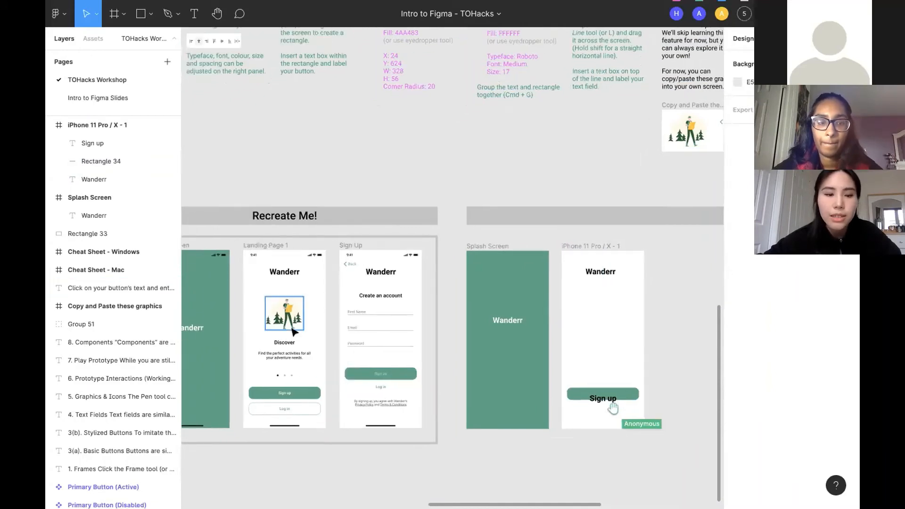
scroll(377, 160, up, 1)
scroll(377, 161, right, 1)
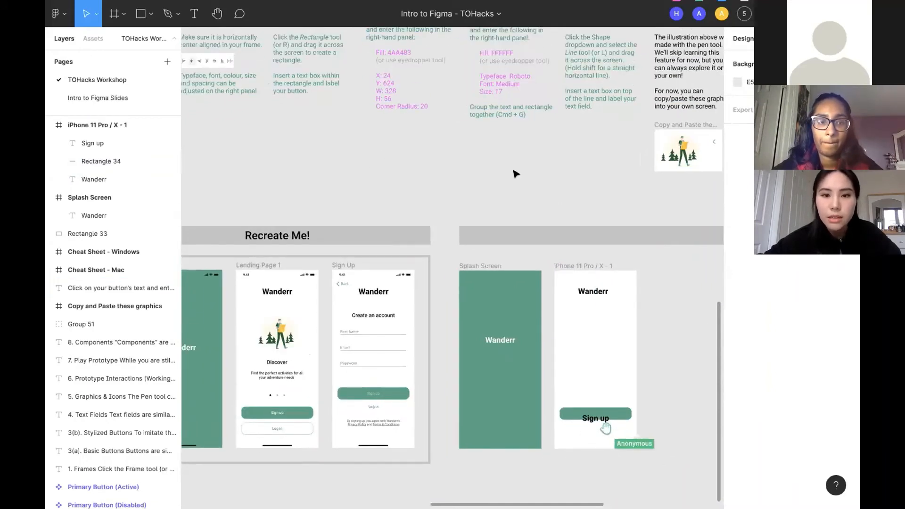
scroll(500, 142, up, 1)
scroll(500, 142, right, 1)
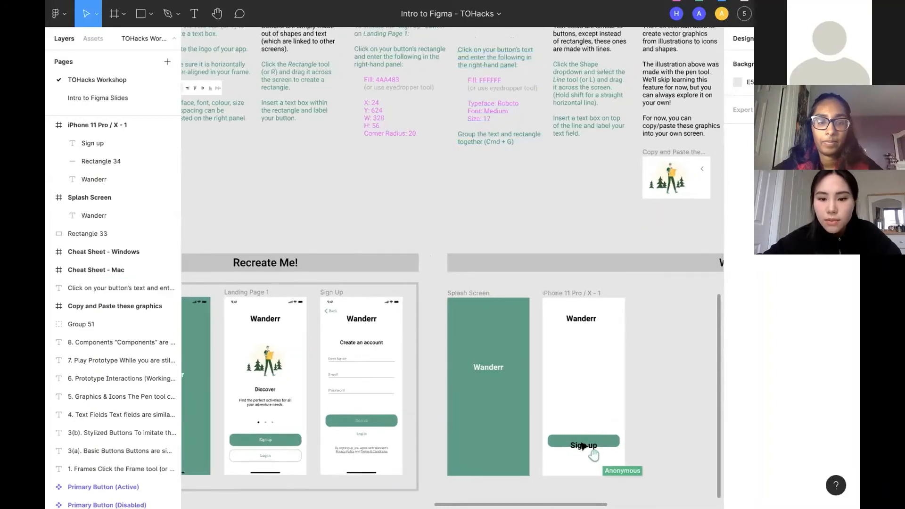
click(579, 448)
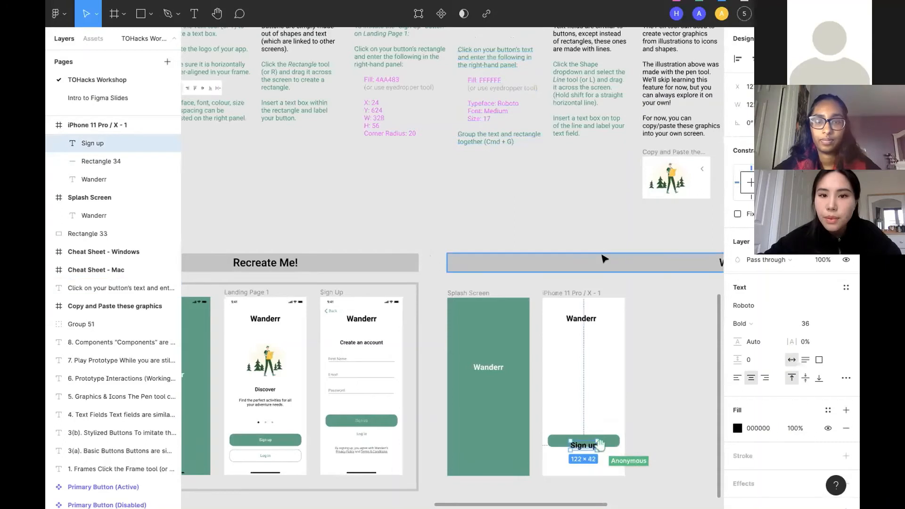
scroll(611, 288, down, 1)
scroll(611, 288, right, 1)
scroll(611, 289, down, 2)
scroll(611, 288, right, 1)
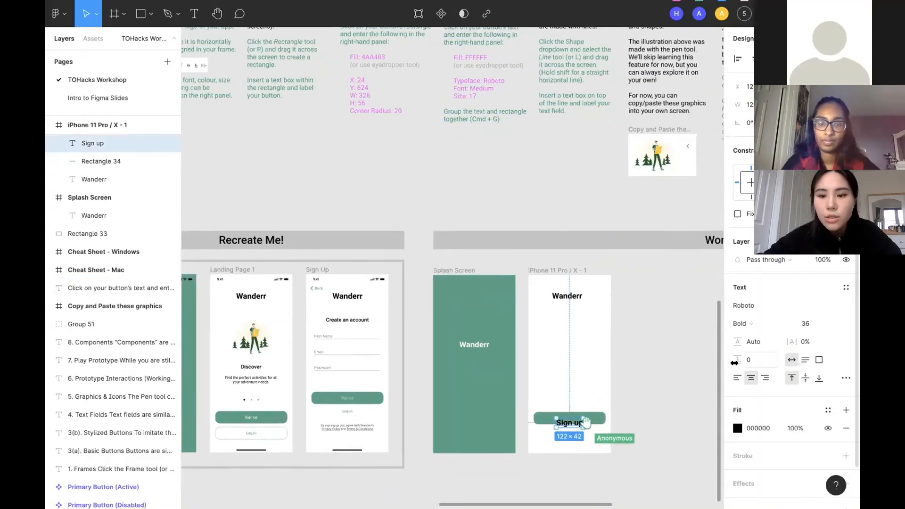
click(737, 428)
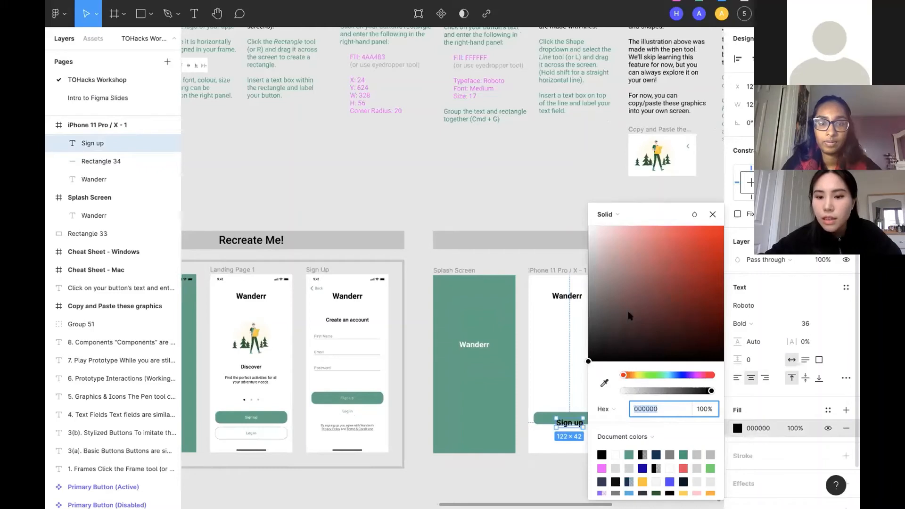
drag(629, 314, 558, 215)
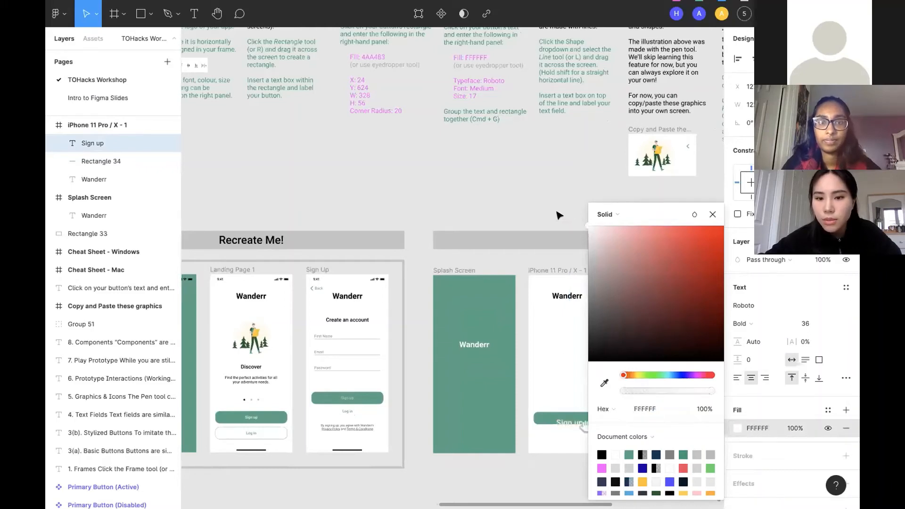
click(712, 214)
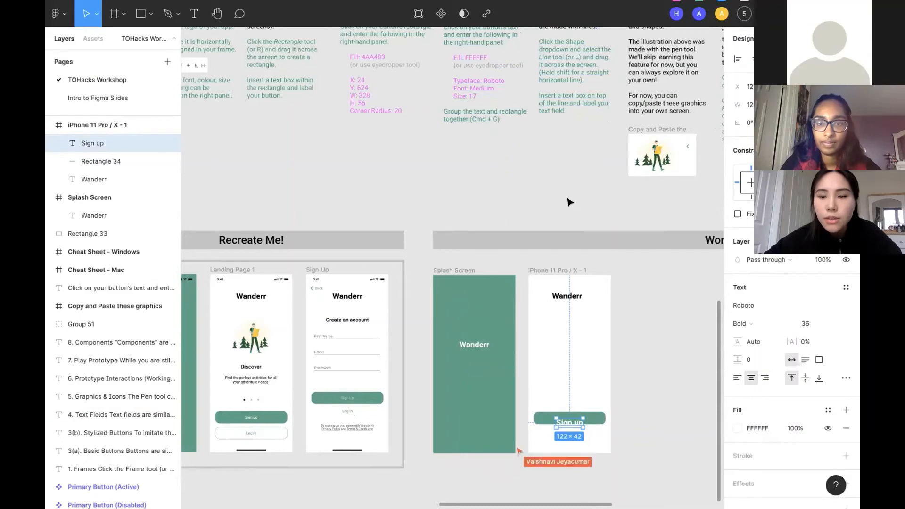
Step: Set the Sign up text to Roboto's Medium weight at size 17
click(746, 323)
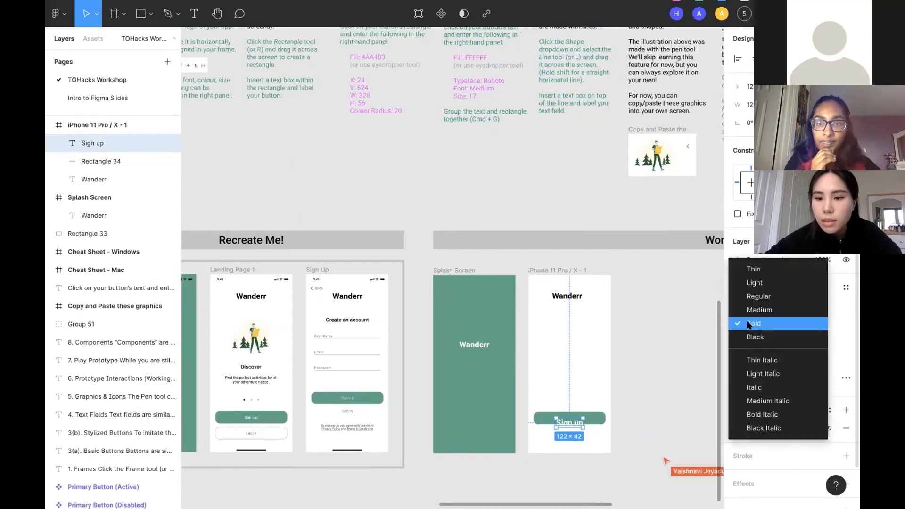
click(772, 309)
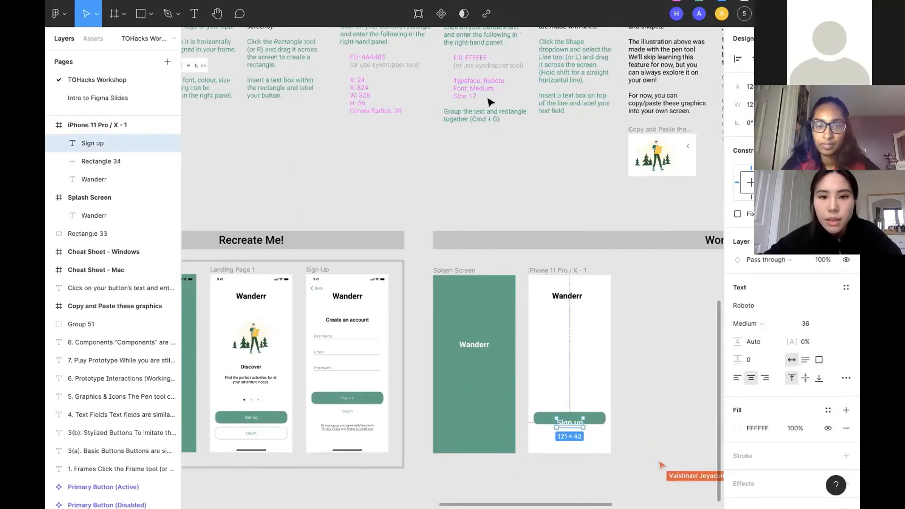
click(810, 322)
text(17)
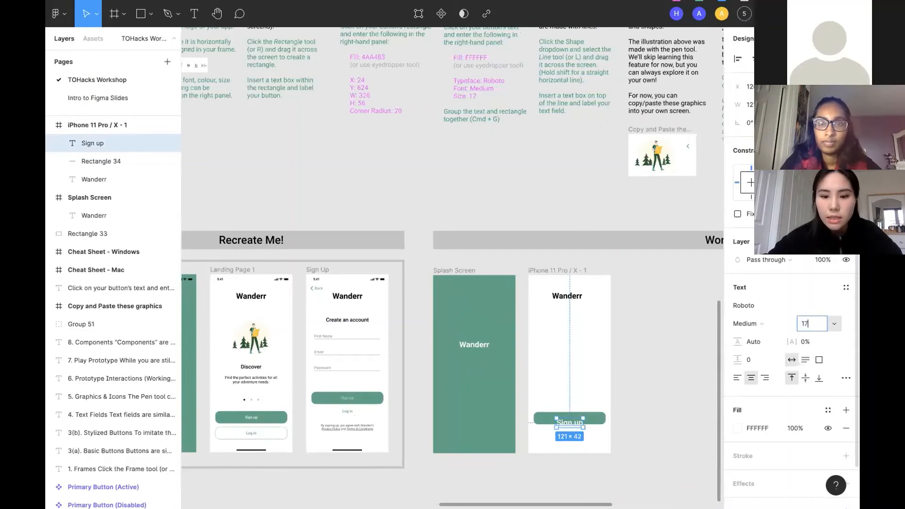
key(Return)
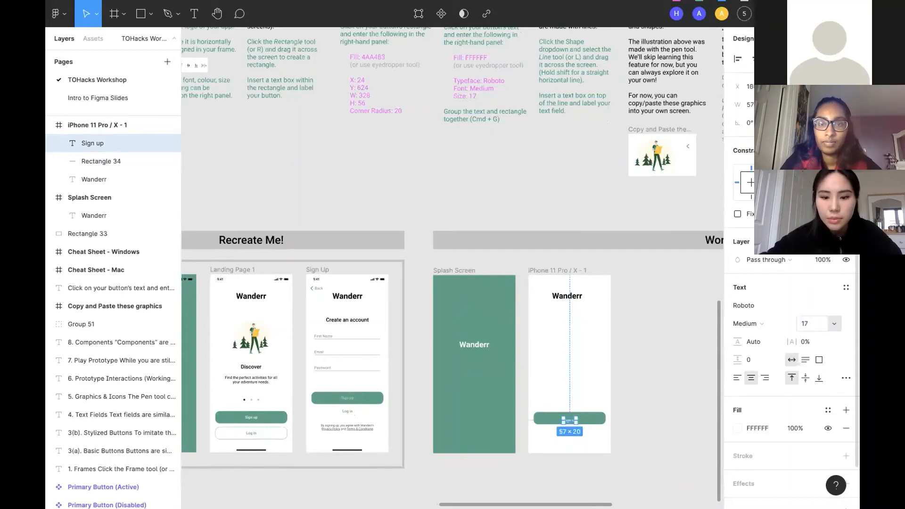
click(666, 418)
Step: Move the Sign up text slightly up so it is centred inside the green button rectangle
scroll(634, 438, up, 5)
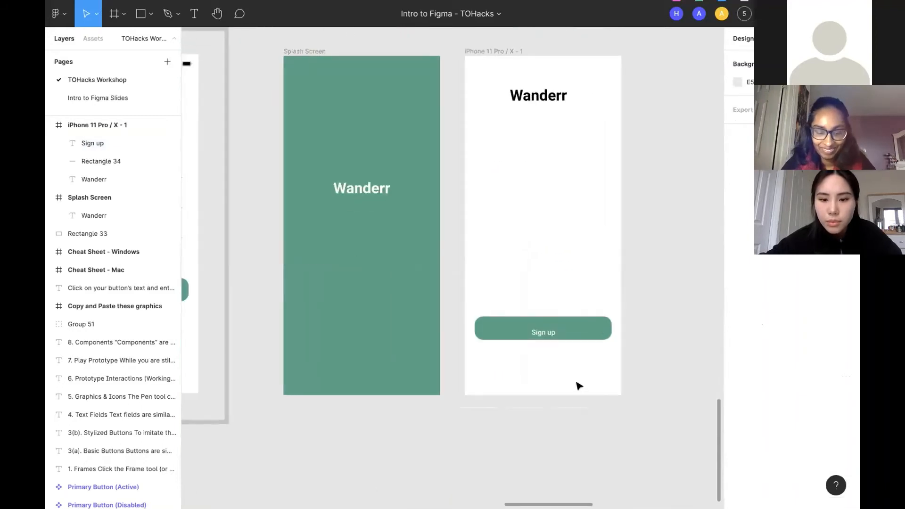
scroll(576, 384, up, 5)
scroll(521, 368, up, 3)
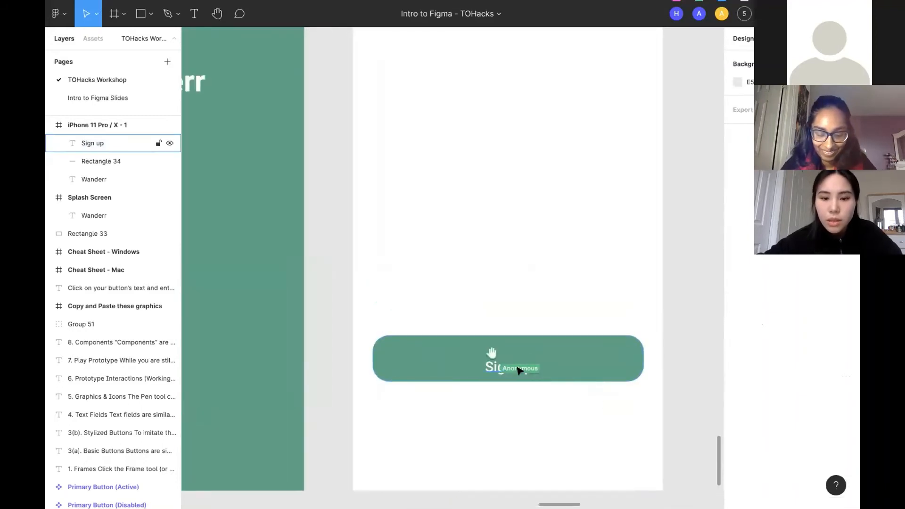
click(519, 369)
drag(518, 368, 515, 361)
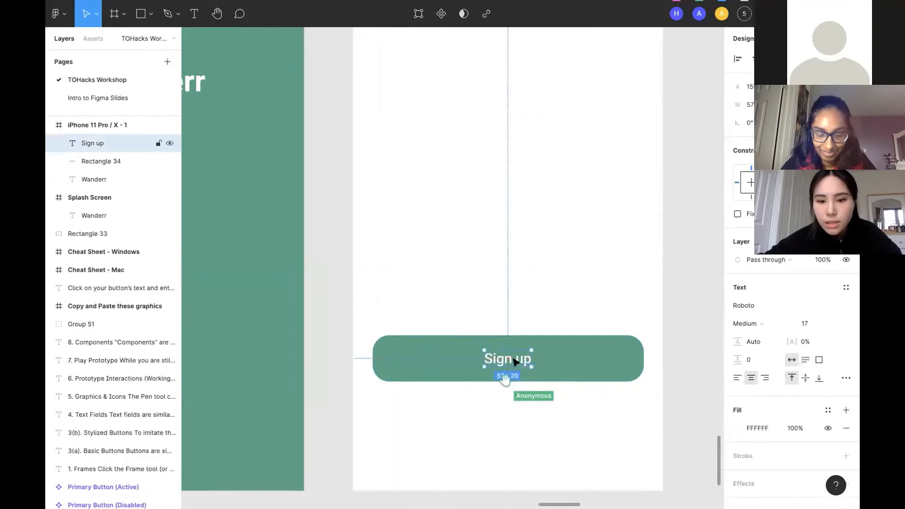
click(661, 333)
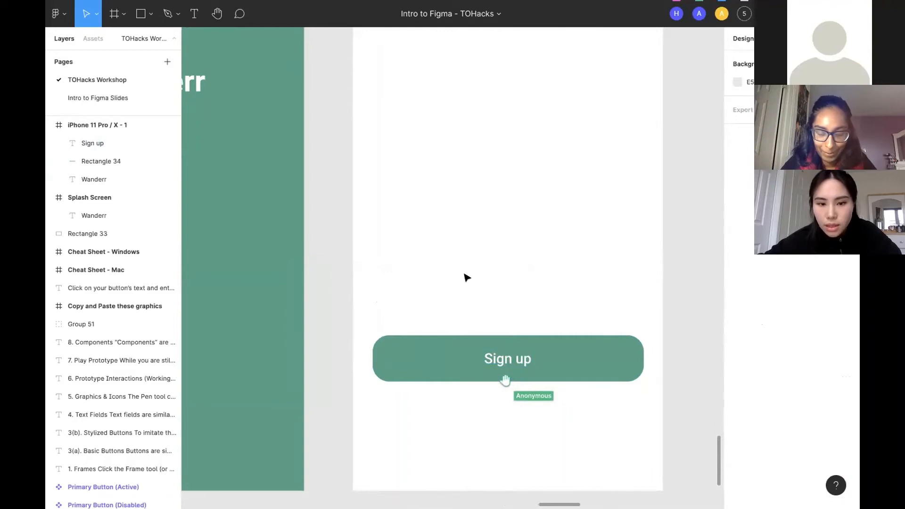
Step: Group the Sign up text with the green rectangle behind it
drag(359, 257, 655, 464)
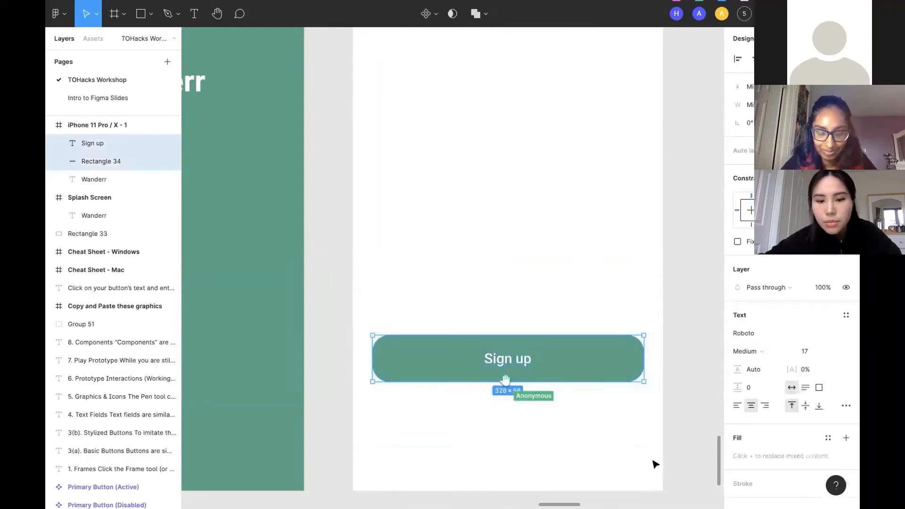
right_click(583, 351)
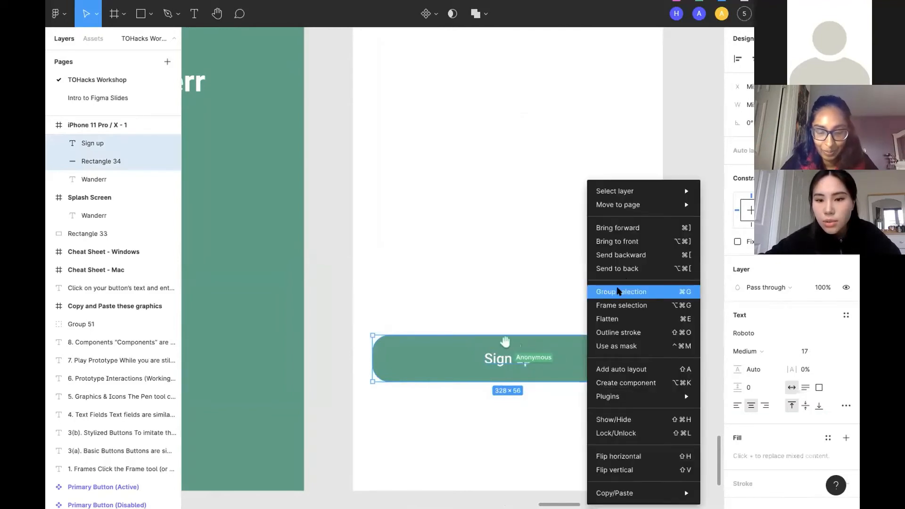
click(618, 291)
click(617, 269)
Step: Examine the Text Fields instructions for how to build a text field from a line and a label
scroll(618, 270, down, 5)
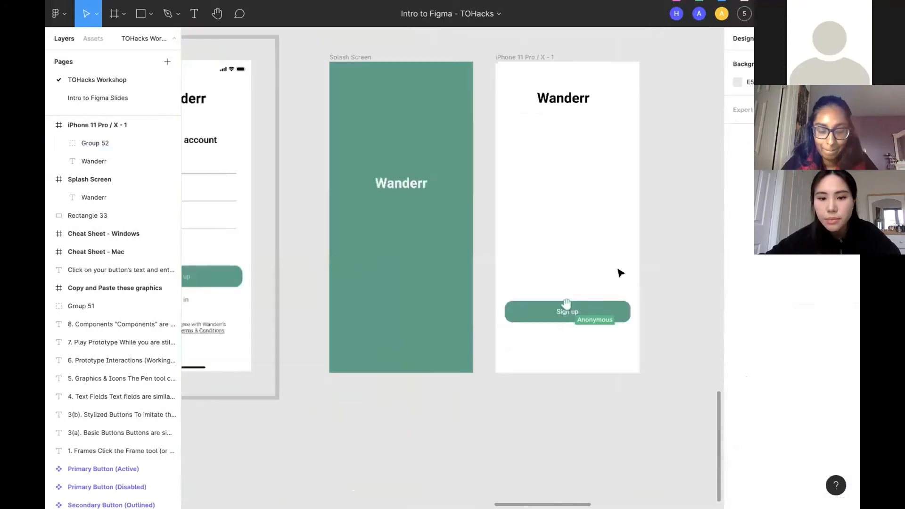
scroll(620, 273, down, 2)
scroll(619, 273, up, 1)
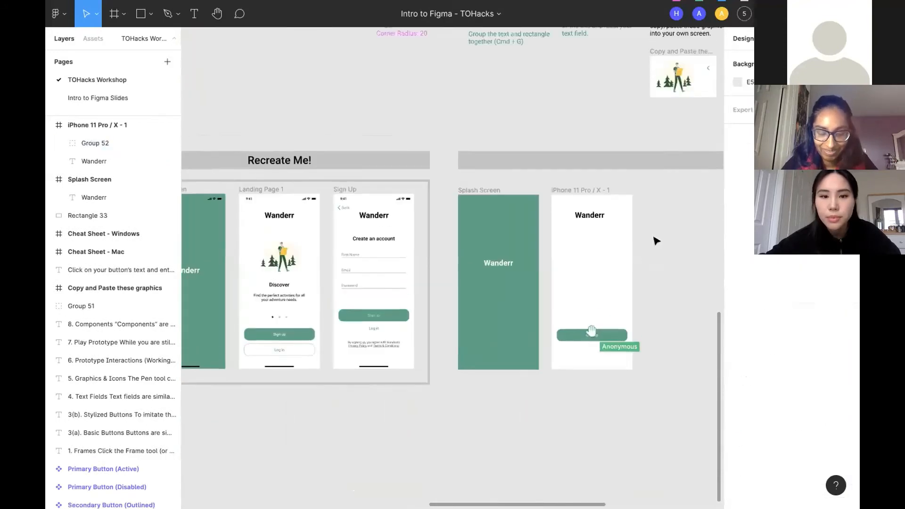
scroll(656, 240, up, 8)
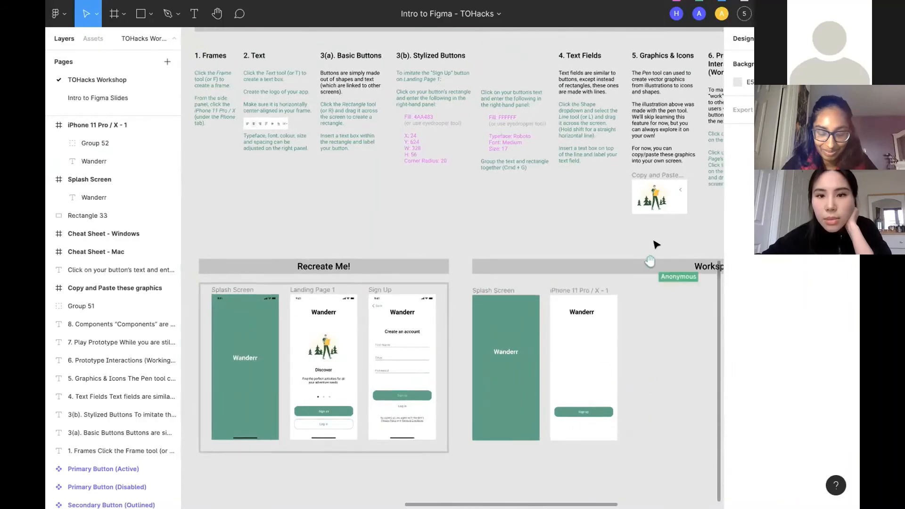
scroll(653, 244, right, 3)
scroll(521, 246, up, 5)
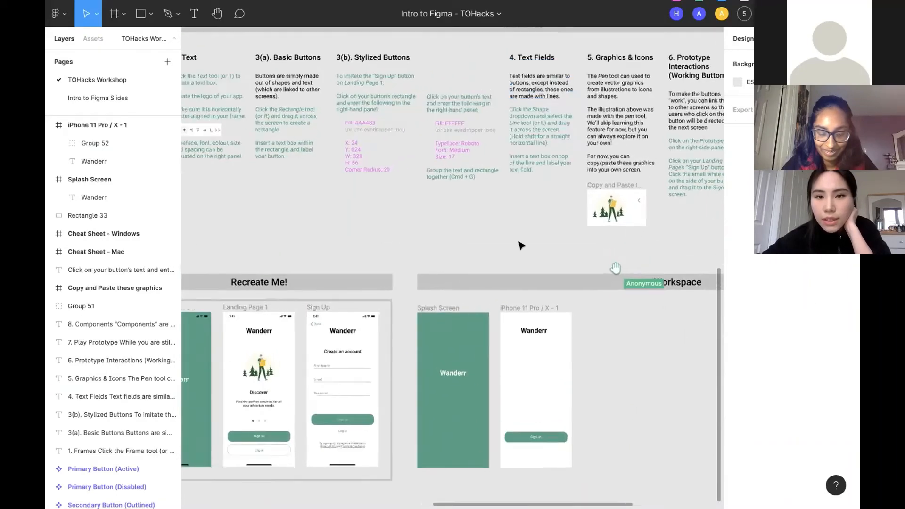
scroll(496, 295, down, 3)
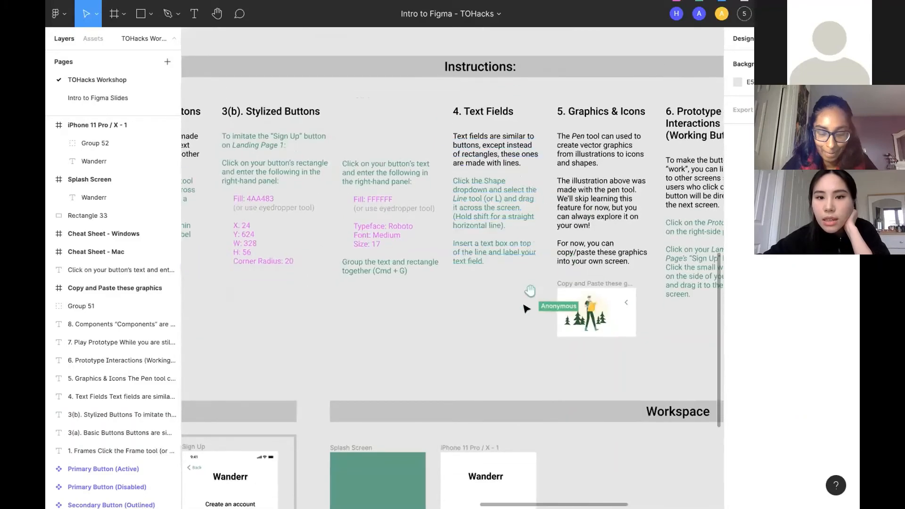
scroll(525, 313, down, 3)
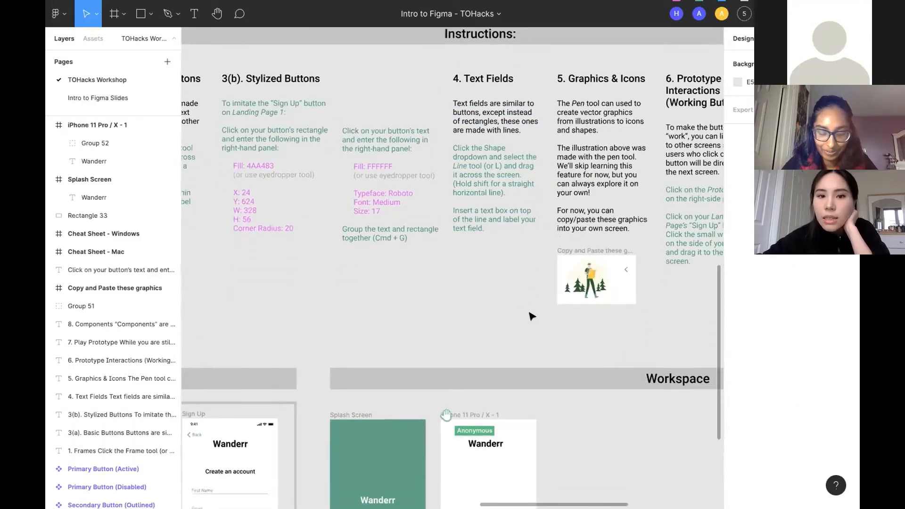
scroll(570, 335, down, 5)
scroll(570, 334, left, 4)
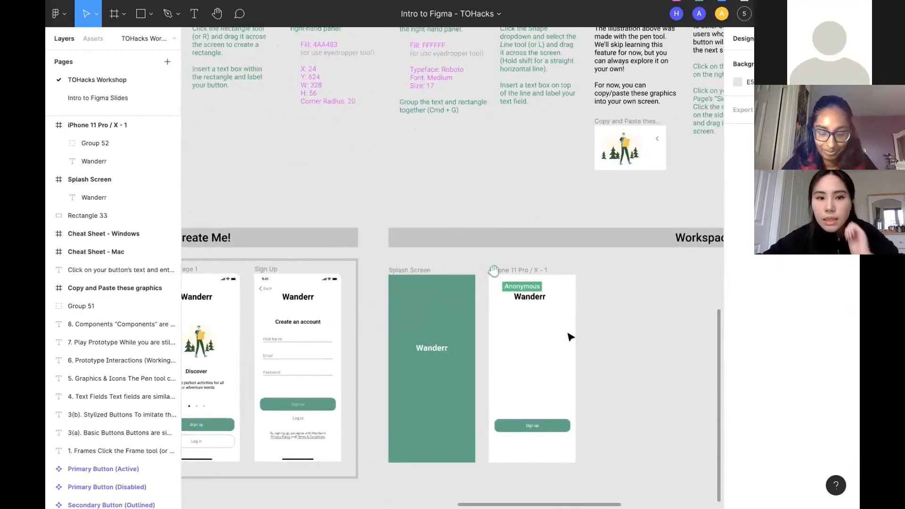
Step: Draw a horizontal line about 272 wide below the Wanderr title in the iPhone 11 Pro / X - 1 frame
scroll(323, 340, left, 2)
scroll(323, 339, up, 1)
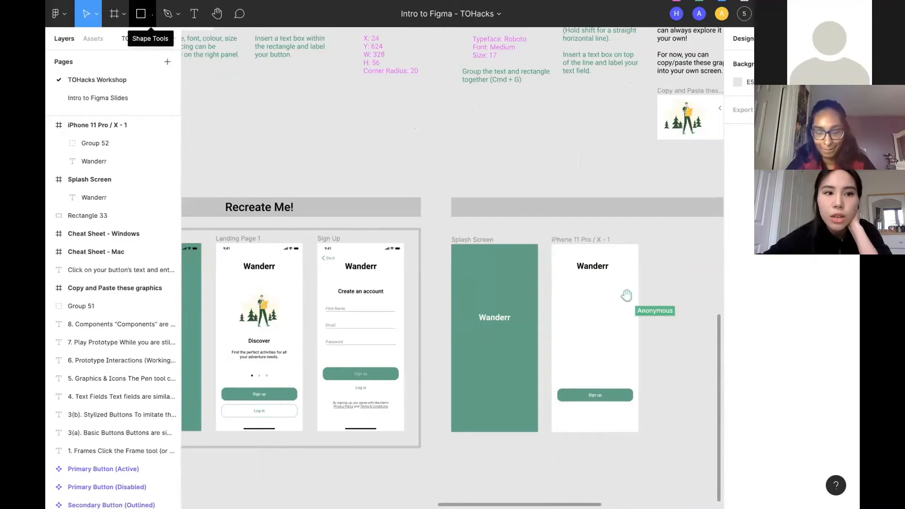
click(150, 14)
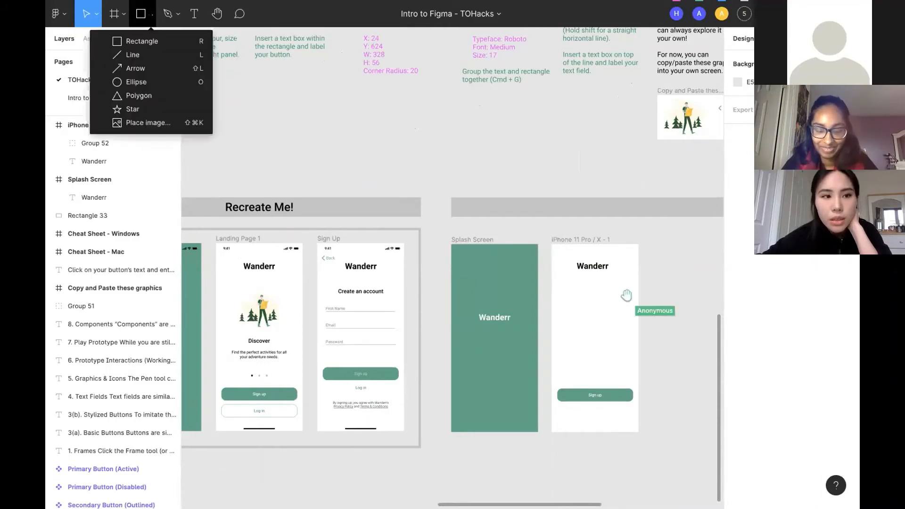
click(150, 55)
scroll(584, 289, down, 2)
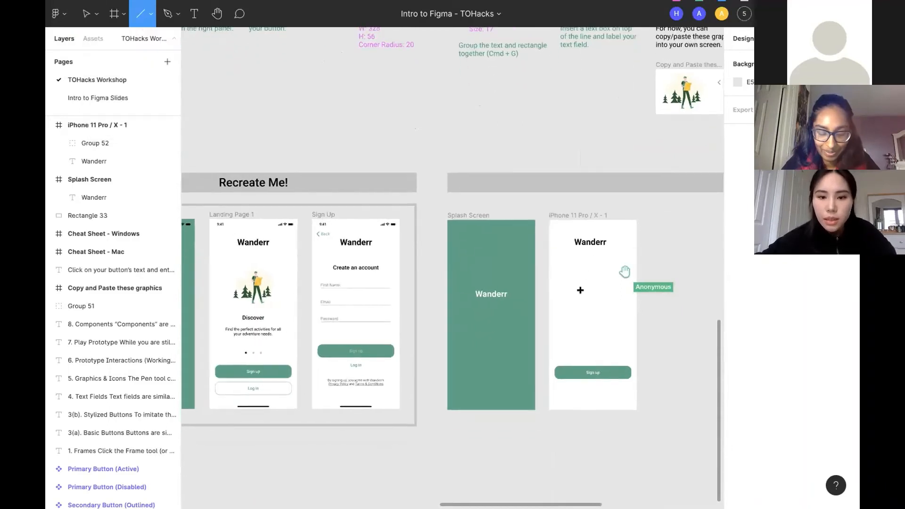
mouse_move(609, 262)
mouse_down()
mouse_move(620, 298)
mouse_move(627, 295)
mouse_move(617, 253)
mouse_move(614, 330)
mouse_move(623, 281)
mouse_up()
key(shift)
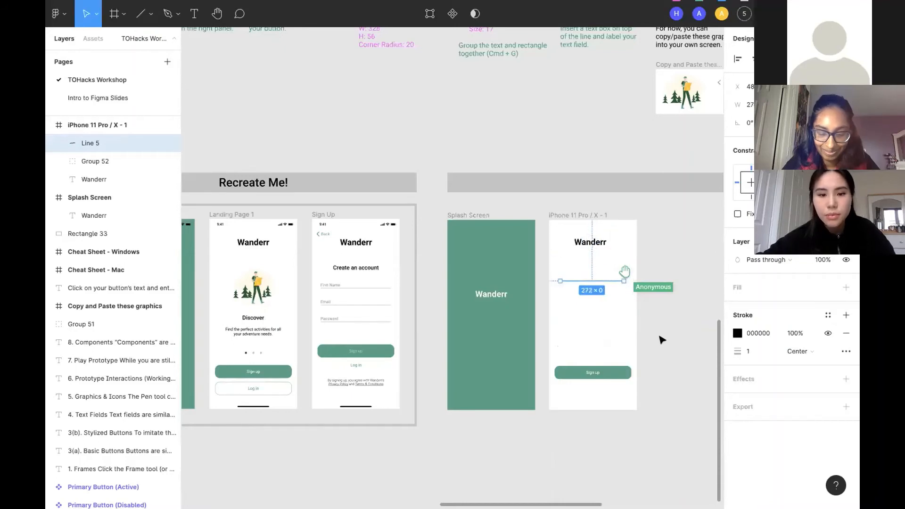
key(Escape)
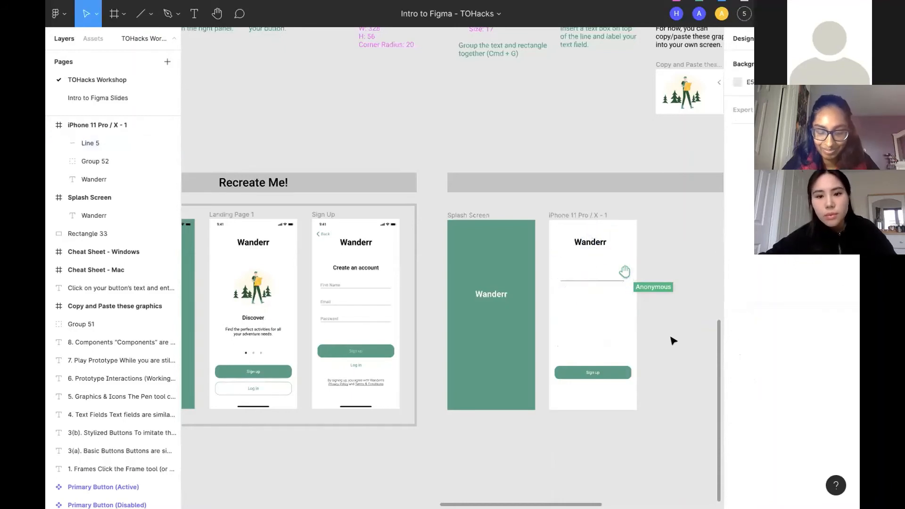
Step: Inspect the First Name field's size, fill and stroke in the reference Sign Up screen
ctrl+scroll(440, 278, up, 3)
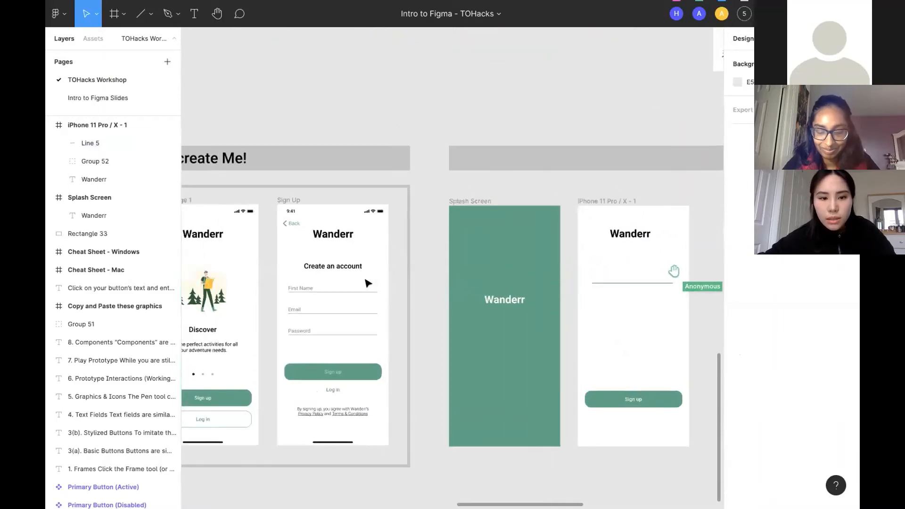
click(337, 290)
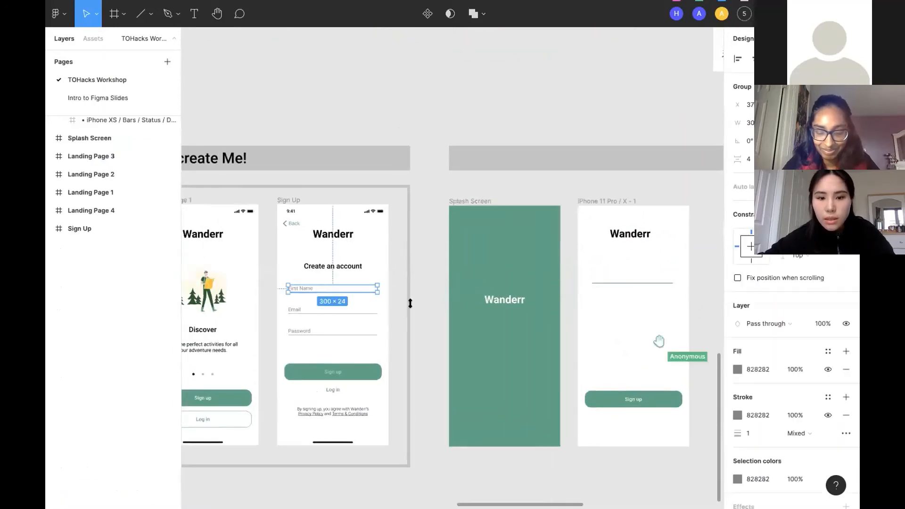
click(697, 302)
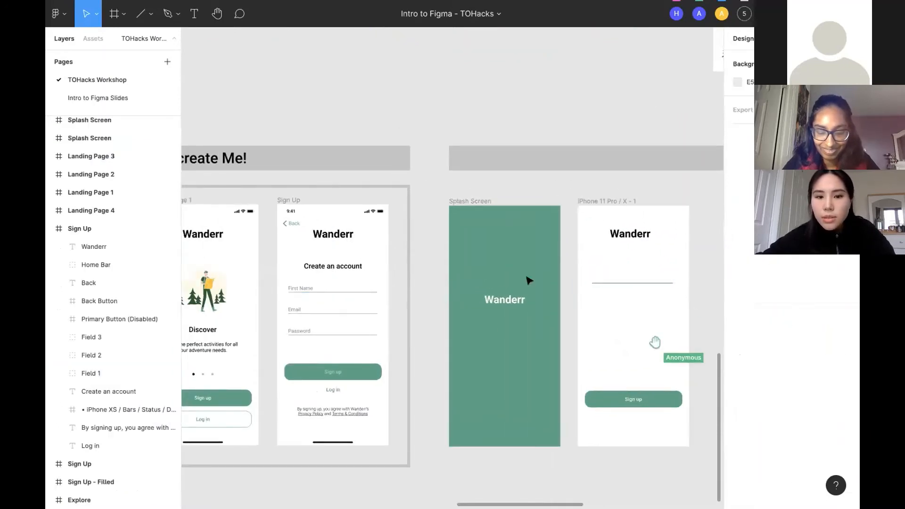
Step: Check the width and stroke of the line inside the First Name field of the reference Sign Up screen
click(301, 290)
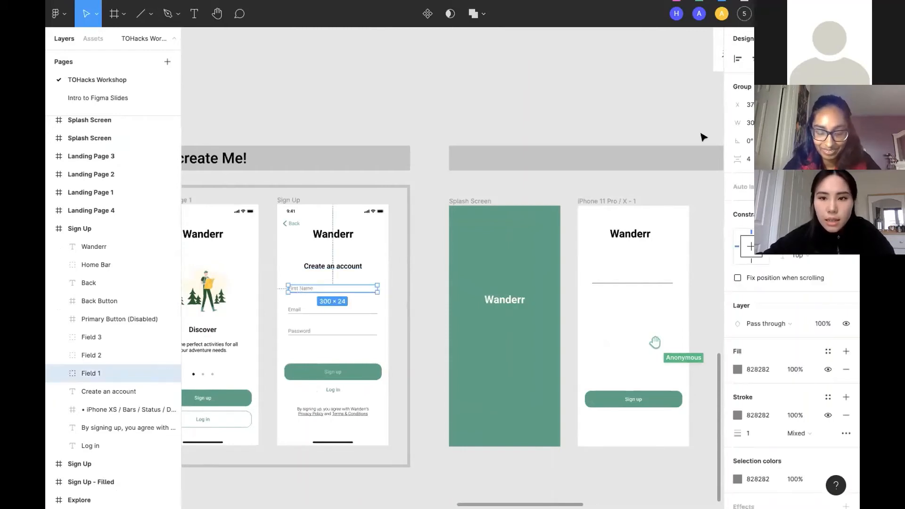
scroll(314, 314, up, 5)
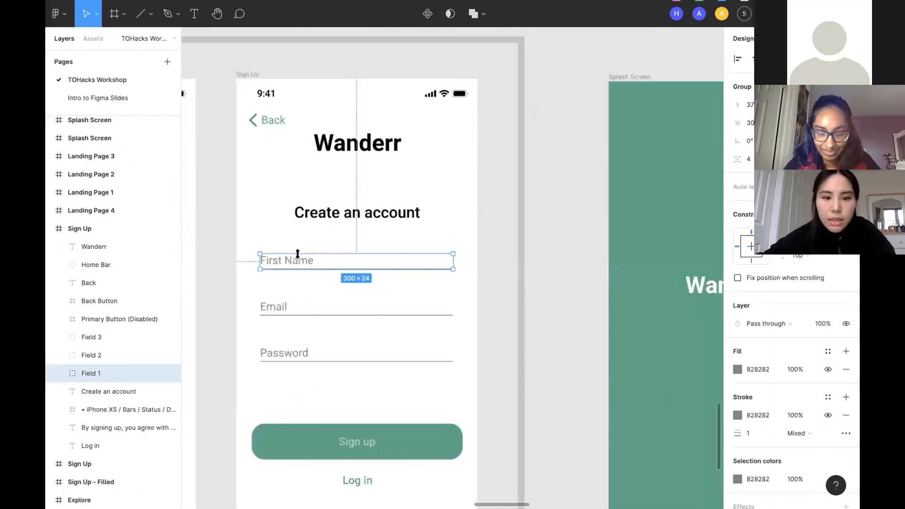
scroll(307, 274, up, 4)
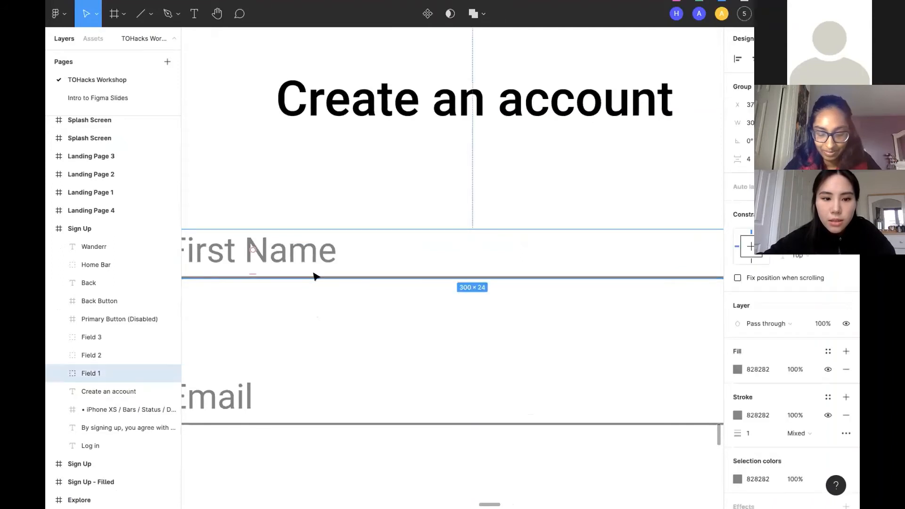
scroll(314, 276, up, 3)
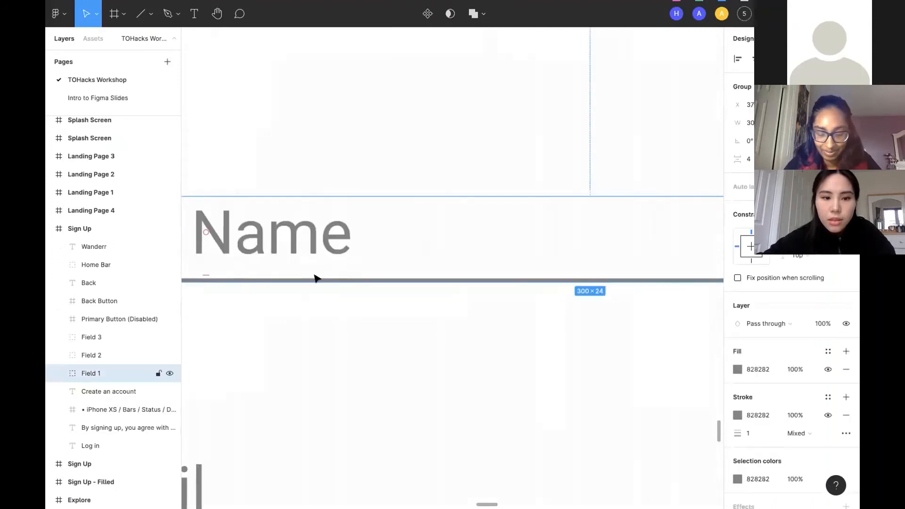
double_click(316, 279)
scroll(397, 285, down, 5)
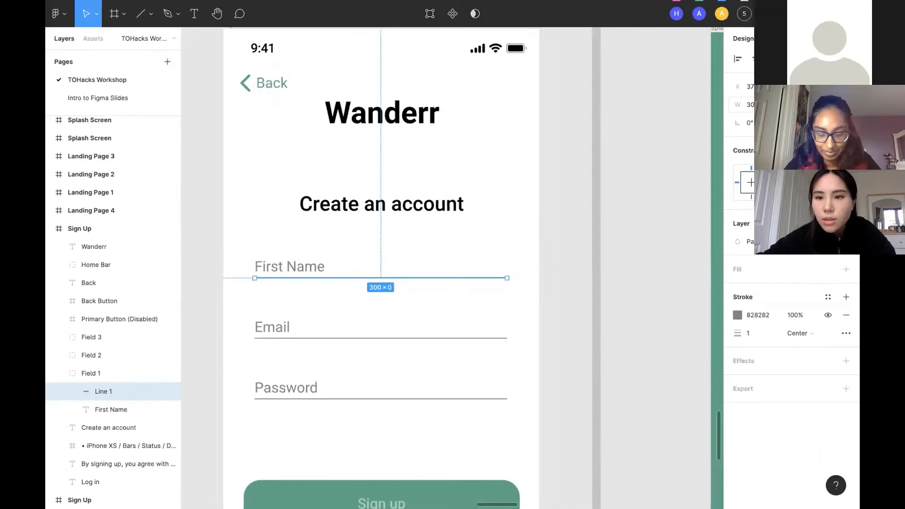
scroll(589, 241, down, 5)
scroll(590, 238, right, 5)
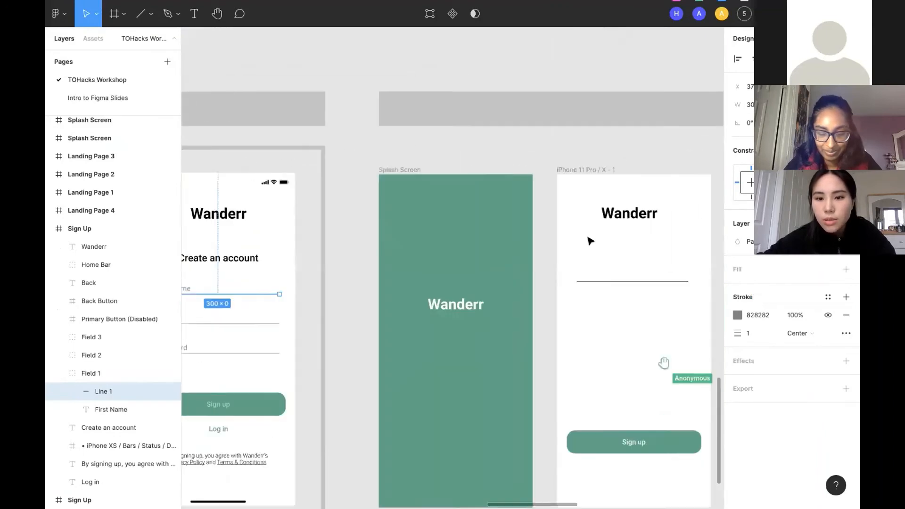
Step: Set the width of the line in the iPhone 11 Pro / X - 1 frame to 300 and center it horizontally
click(586, 276)
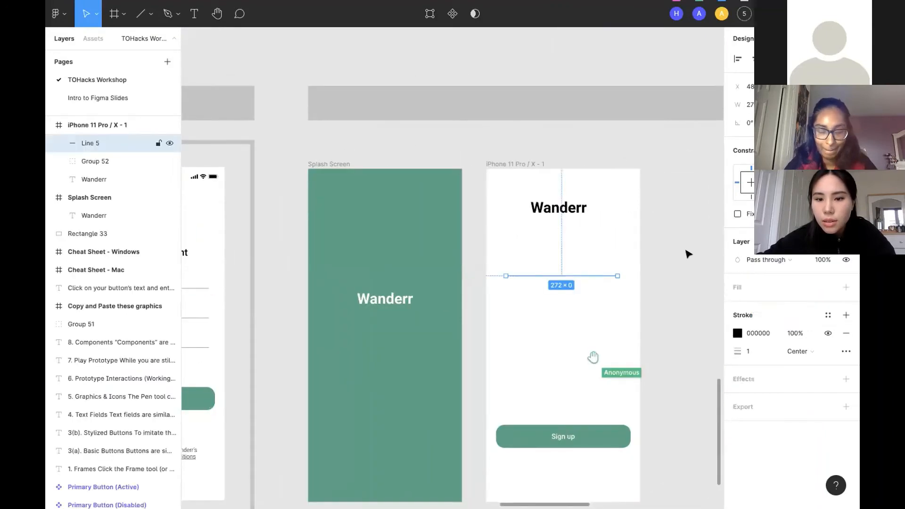
click(749, 104)
text(3)
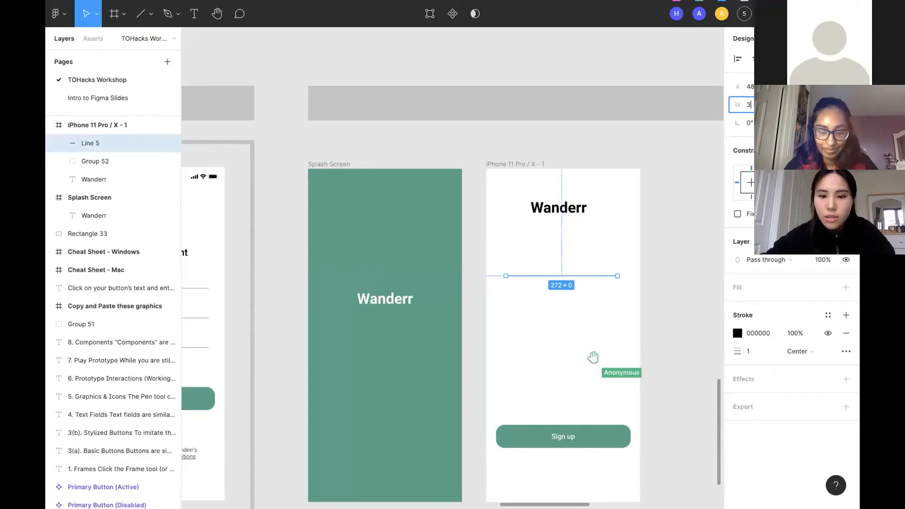
text(00)
key(Return)
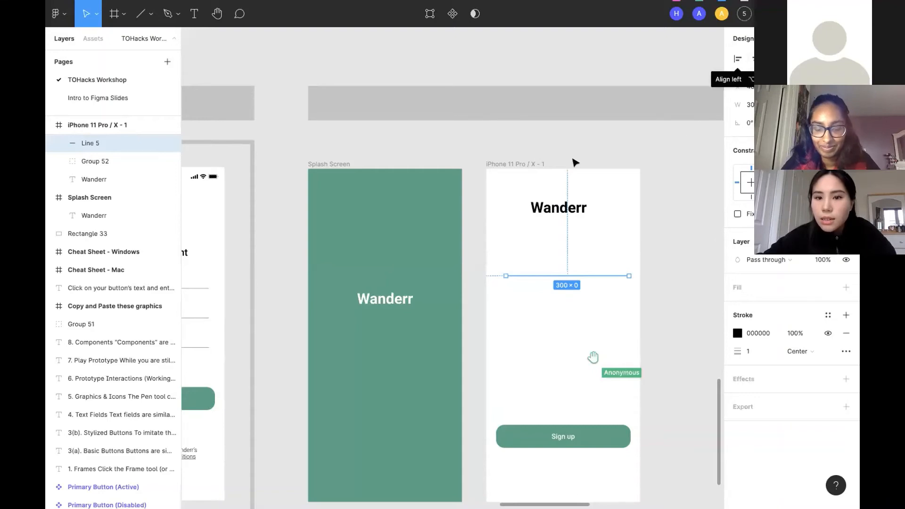
key(shift+Left)
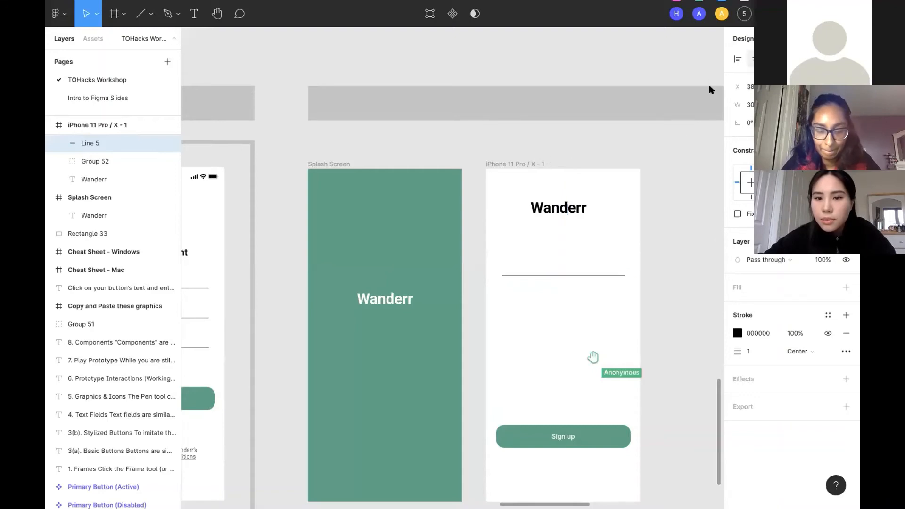
Step: Add a "Name" text label at the start of the line below the Wanderr title in the iPhone 11 Pro / X - 1 frame
scroll(677, 130, down, 2)
scroll(678, 129, left, 2)
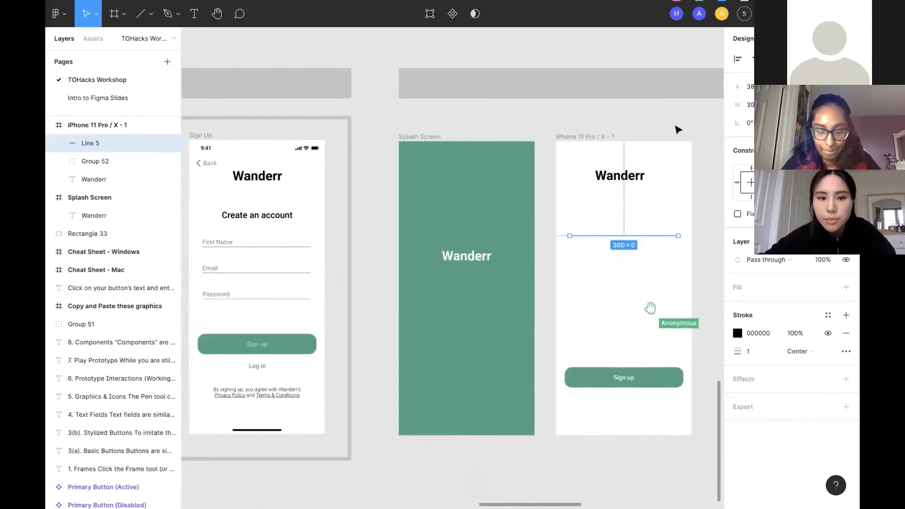
scroll(296, 269, up, 3)
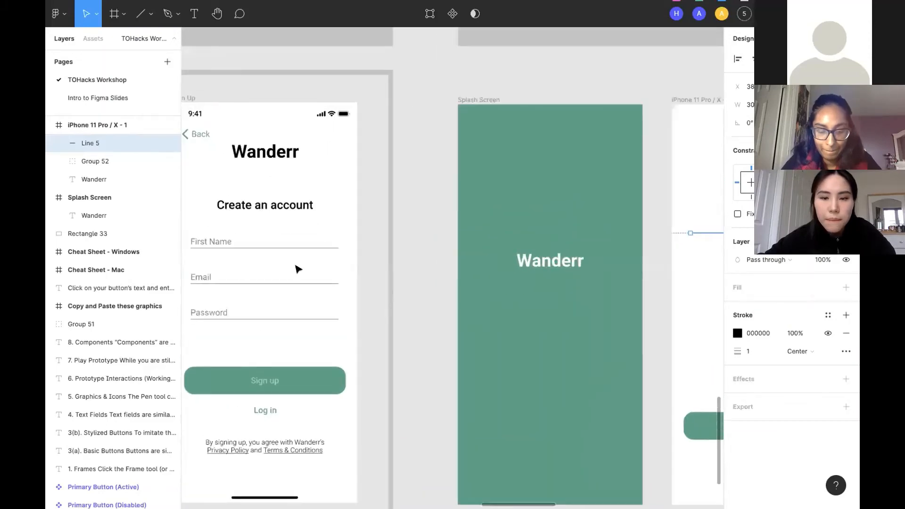
scroll(296, 268, down, 3)
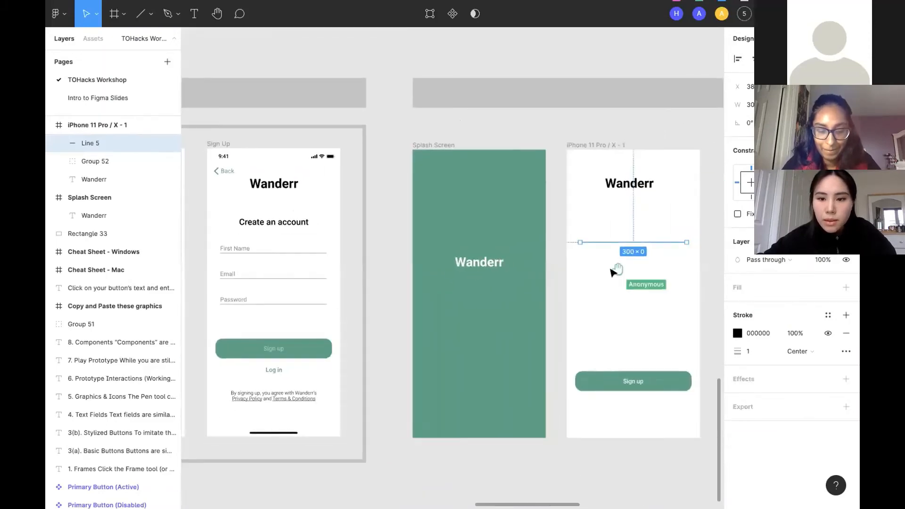
click(612, 272)
scroll(610, 271, up, 3)
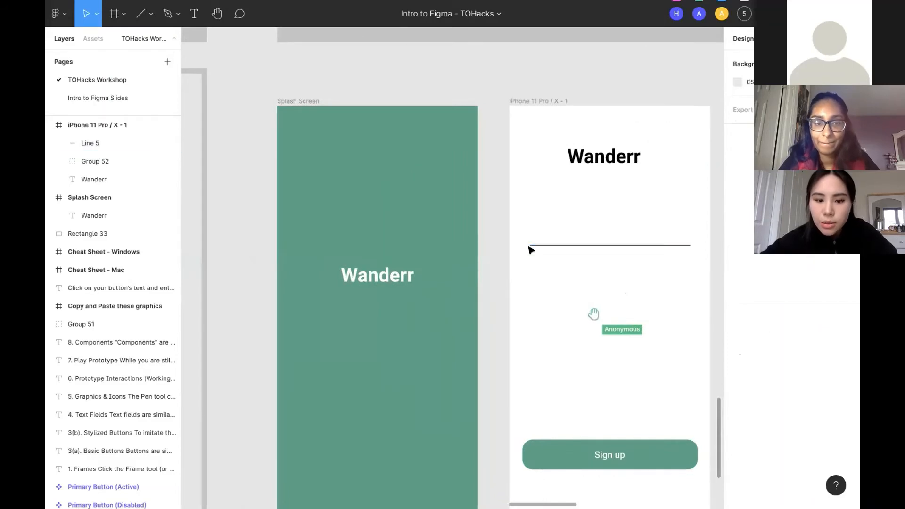
key(t)
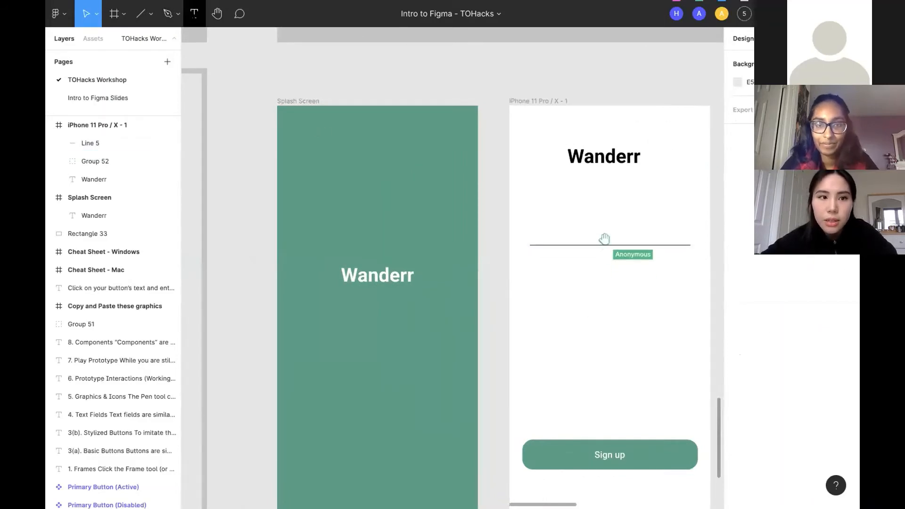
key(t)
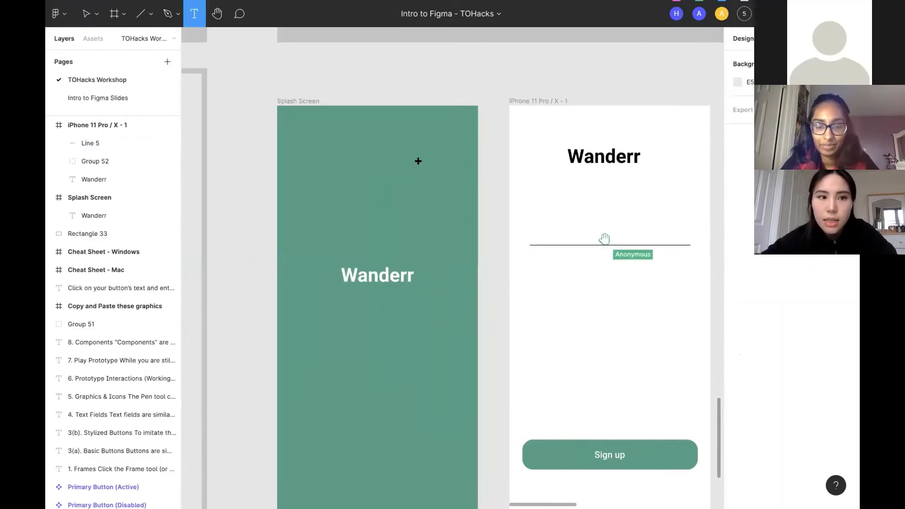
click(528, 231)
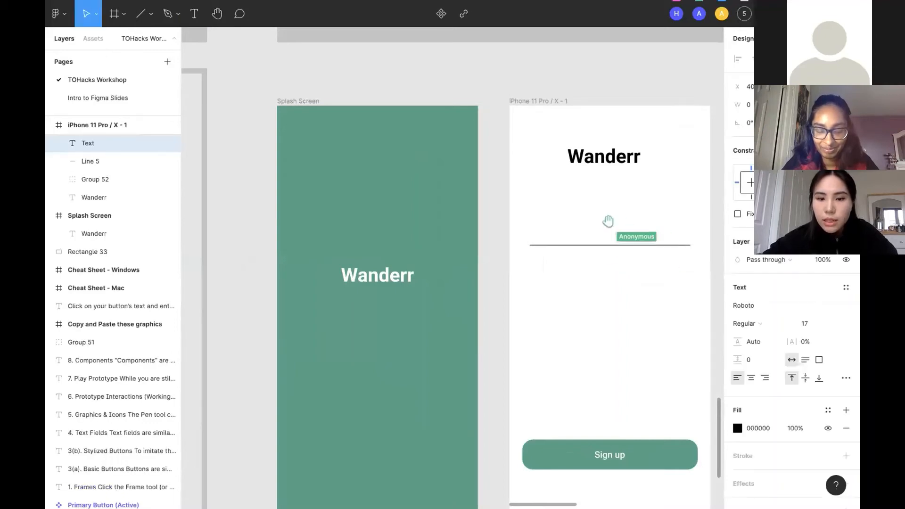
text(Name)
key(Escape)
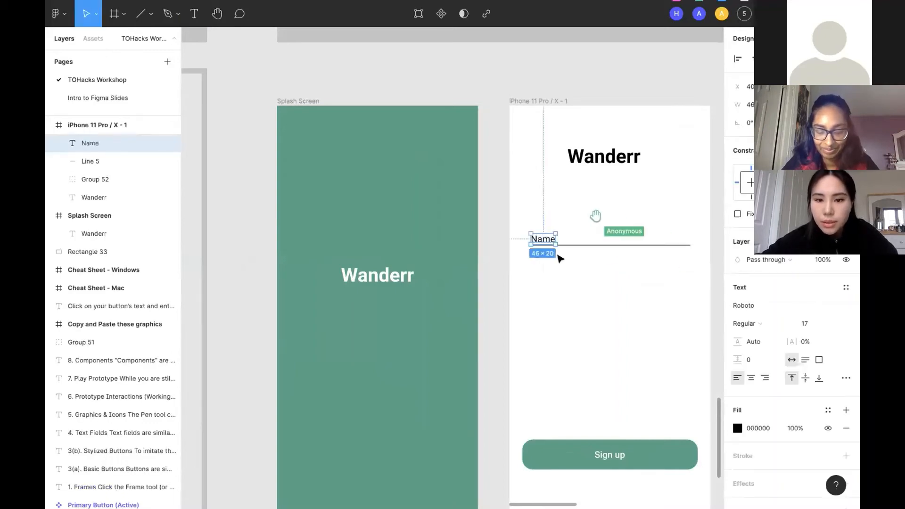
Step: Adjust the Name label's vertical position so it sits slightly above the line
drag(542, 236, 543, 234)
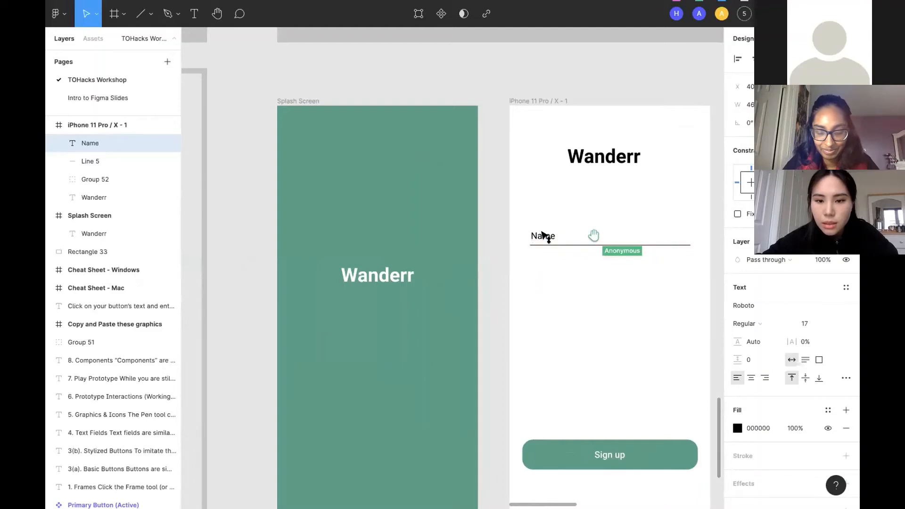
key(Down)
key(Down)
key(Down)
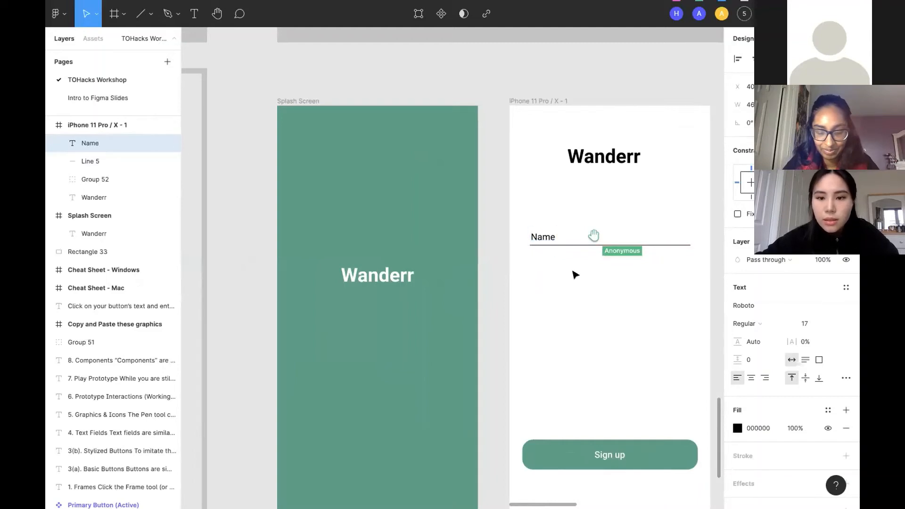
click(590, 278)
Step: Change the Name label's text to "First Name", as in the reference Sign Up screen
scroll(589, 279, down, 1)
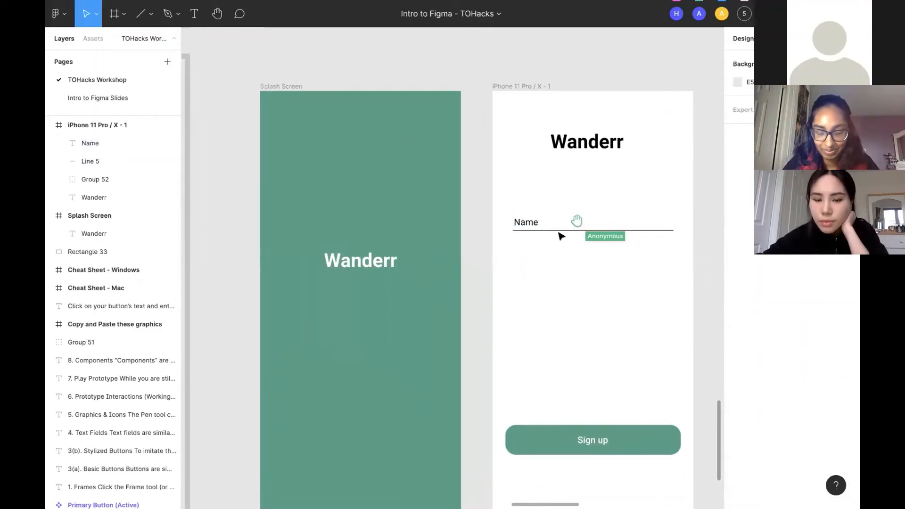
scroll(525, 226, left, 3)
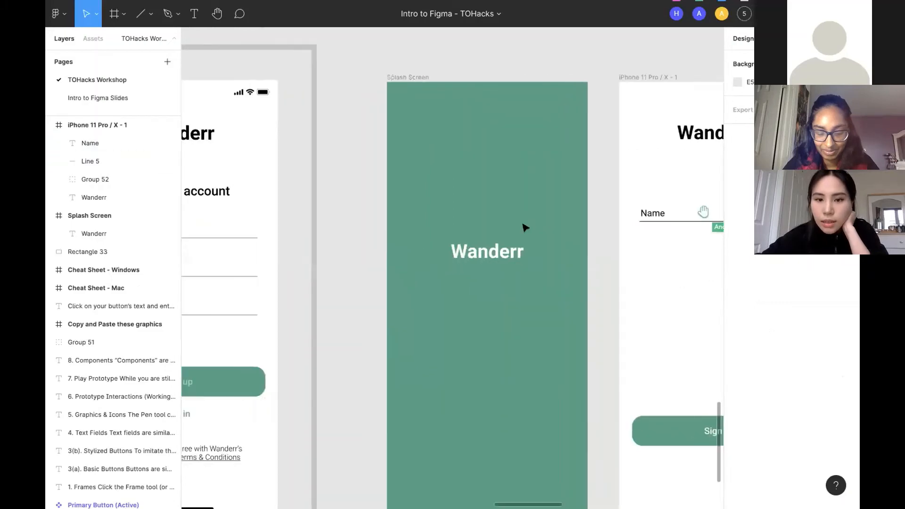
scroll(526, 227, down, 3)
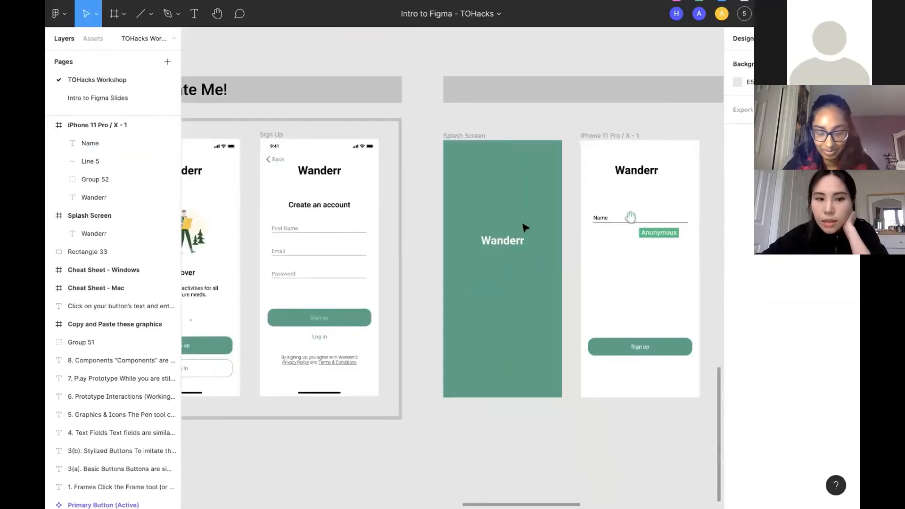
click(601, 217)
double_click(594, 218)
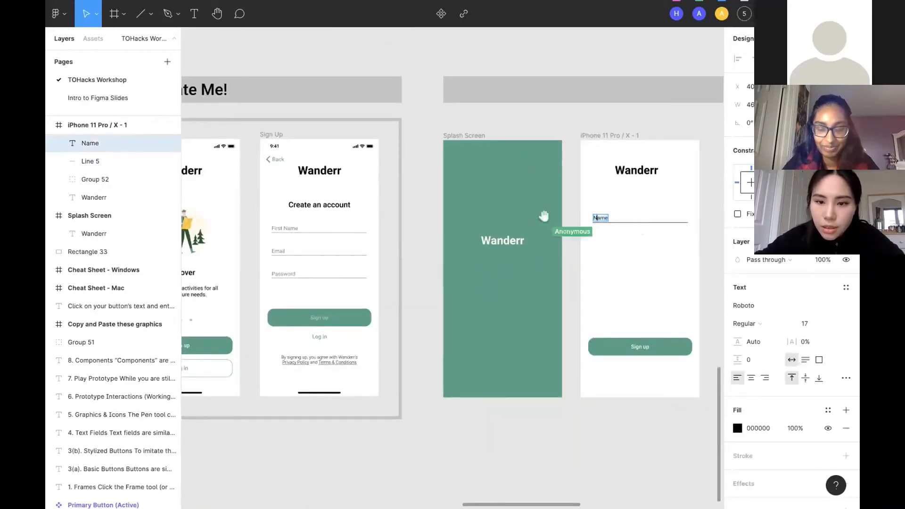
text(First Name)
key(Escape)
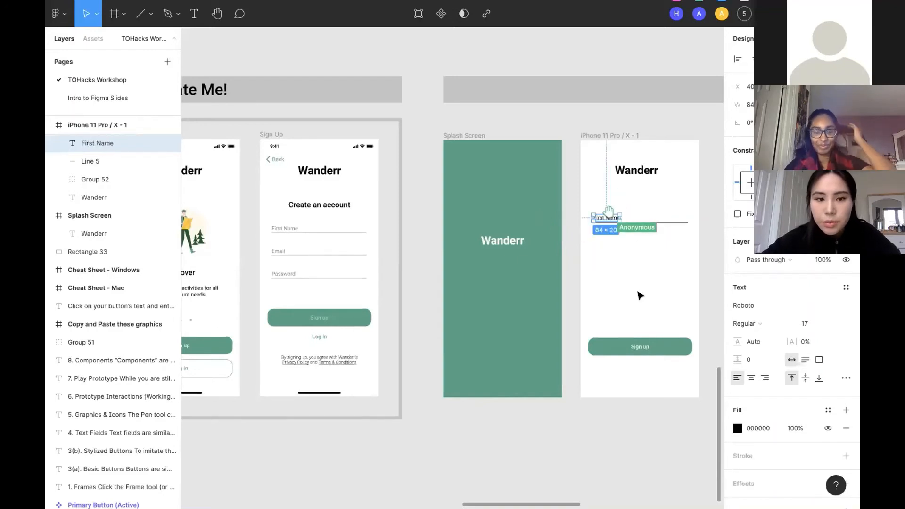
scroll(612, 261, up, 4)
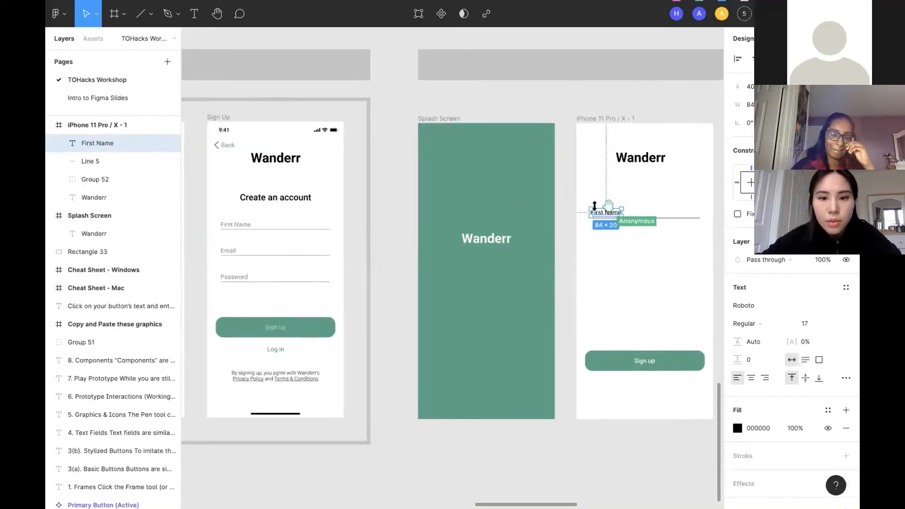
scroll(595, 207, up, 3)
scroll(598, 211, up, 2)
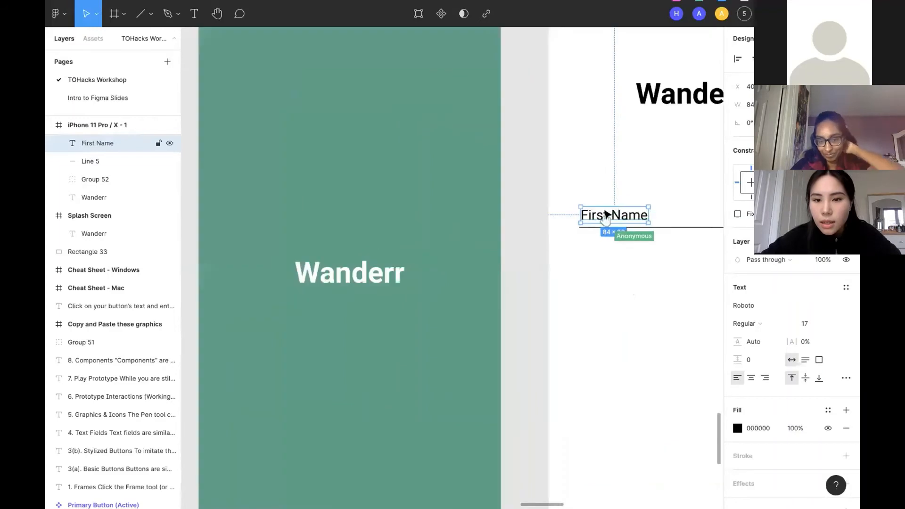
click(677, 228)
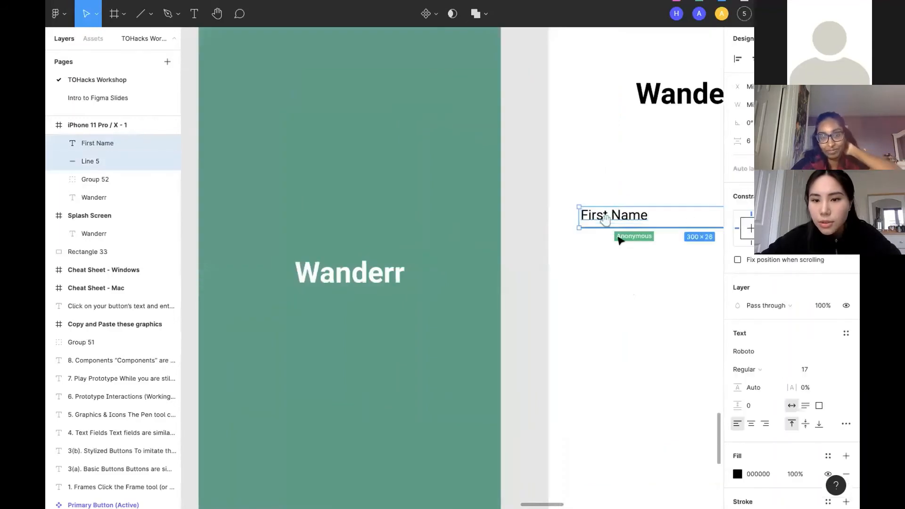
click(630, 268)
click(623, 212)
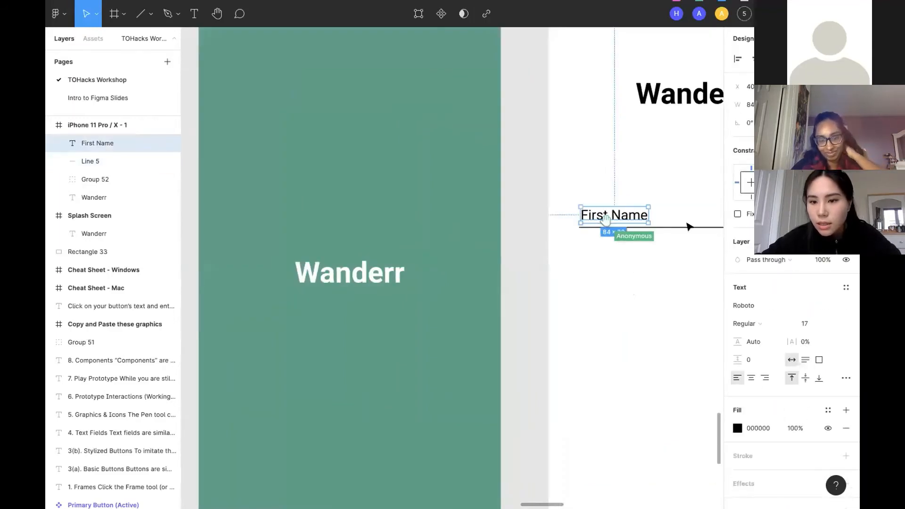
shift+click(689, 226)
scroll(591, 295, down, 5)
scroll(612, 288, right, 2)
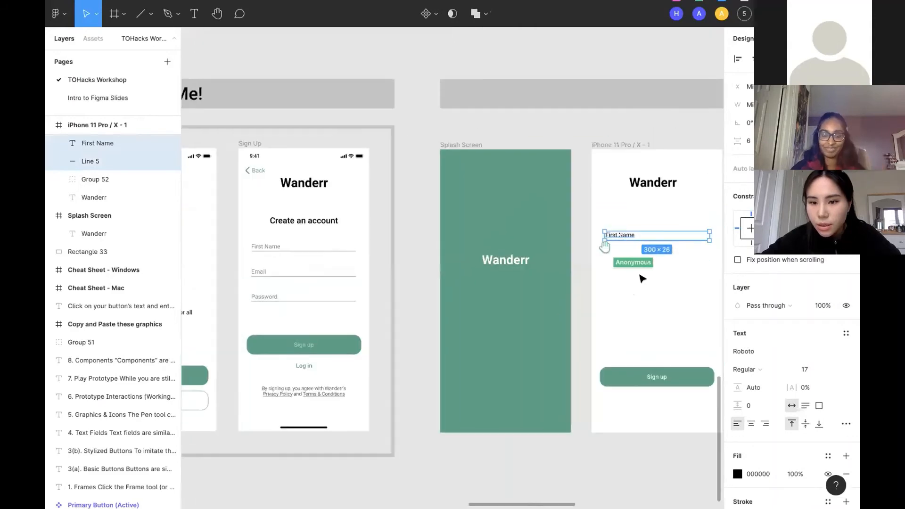
click(641, 279)
Step: Select the First Name label together with its line and set the label's fill to gray A0A0A0, copying the hex code
scroll(650, 280, up, 5)
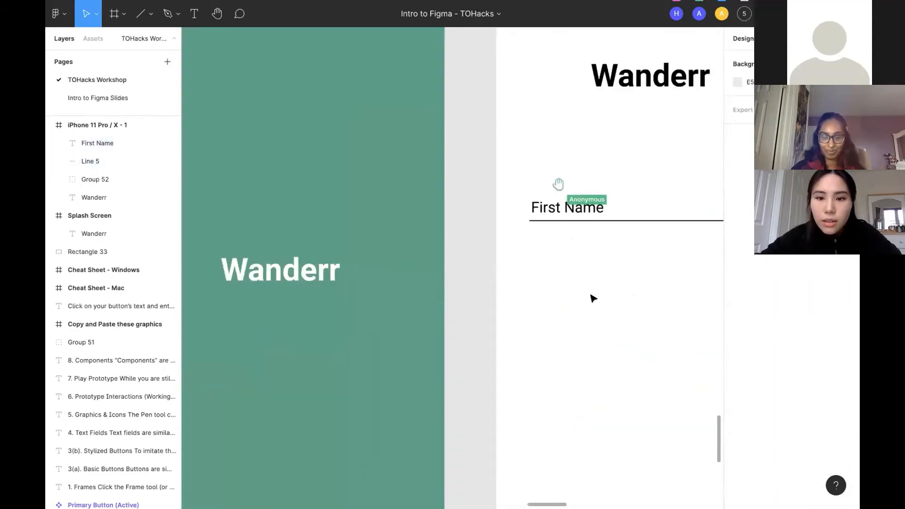
scroll(593, 298, right, 5)
scroll(593, 298, up, 2)
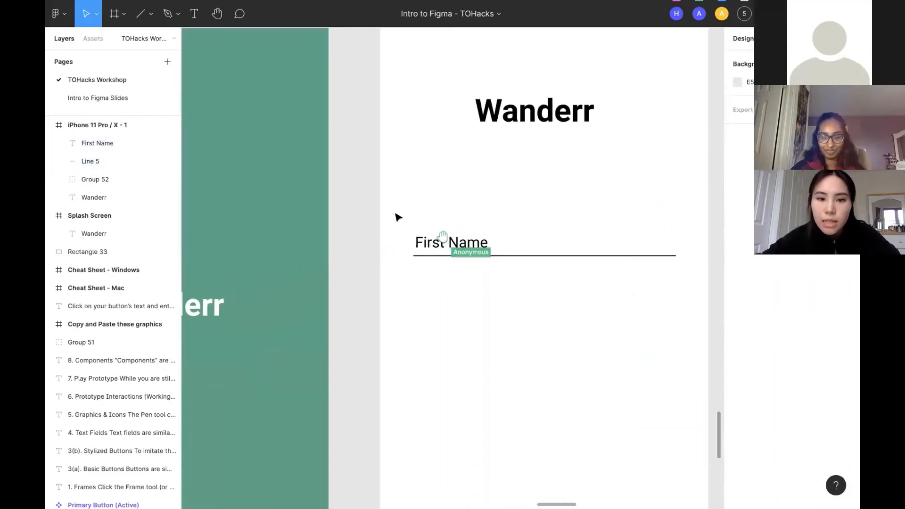
click(414, 235)
click(495, 346)
click(424, 241)
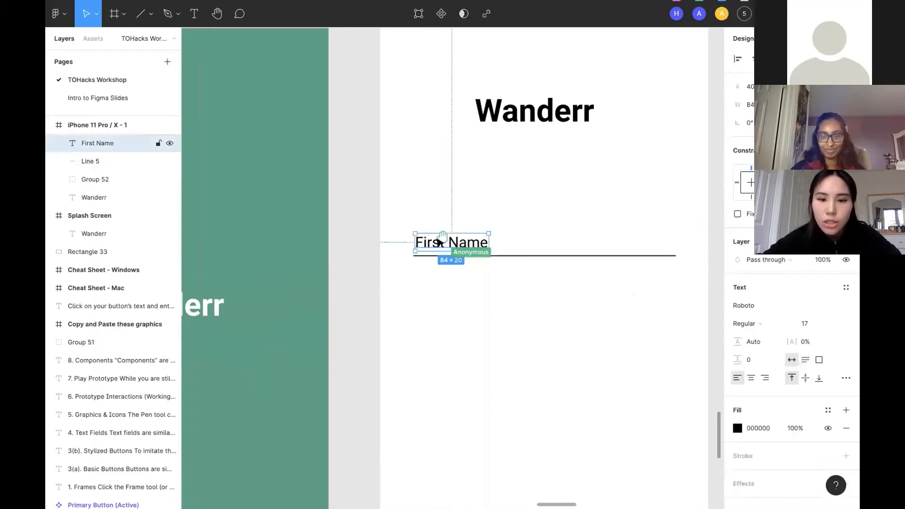
shift+click(504, 256)
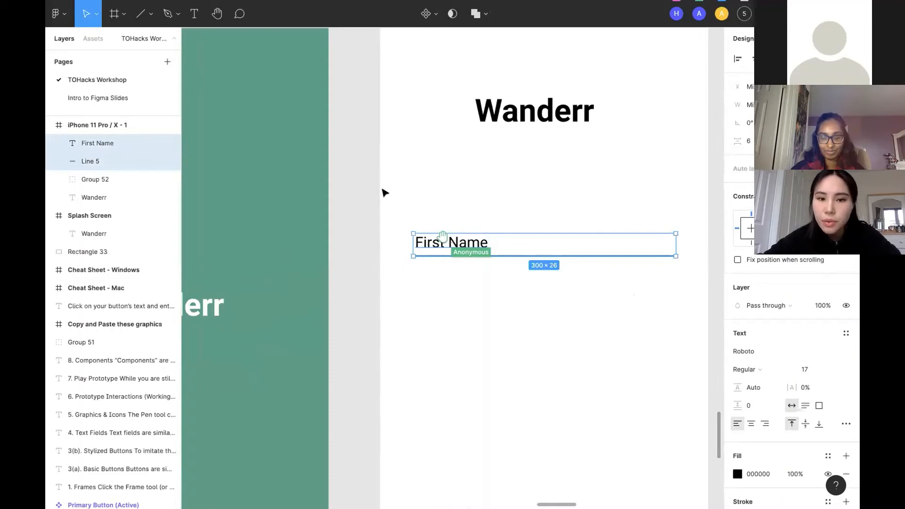
scroll(749, 445, down, 2)
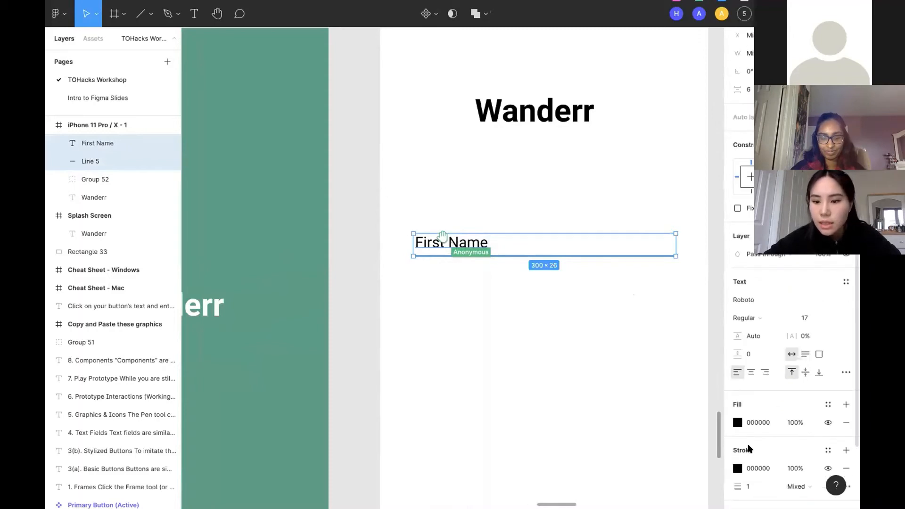
click(737, 423)
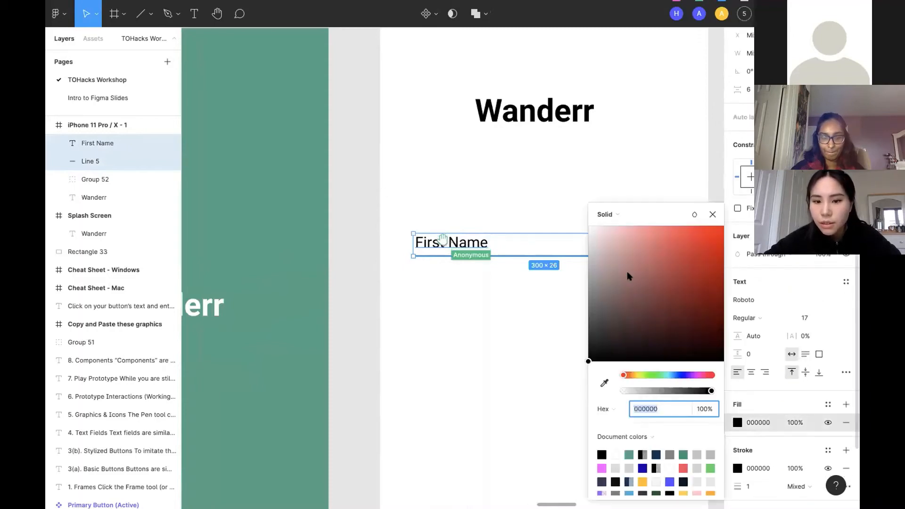
mouse_move(619, 276)
mouse_down()
mouse_move(601, 282)
mouse_move(594, 302)
mouse_move(561, 269)
mouse_move(552, 296)
mouse_move(552, 270)
mouse_move(547, 294)
mouse_move(589, 290)
mouse_move(584, 281)
mouse_move(590, 307)
mouse_up()
click(658, 409)
key(ctrl+c)
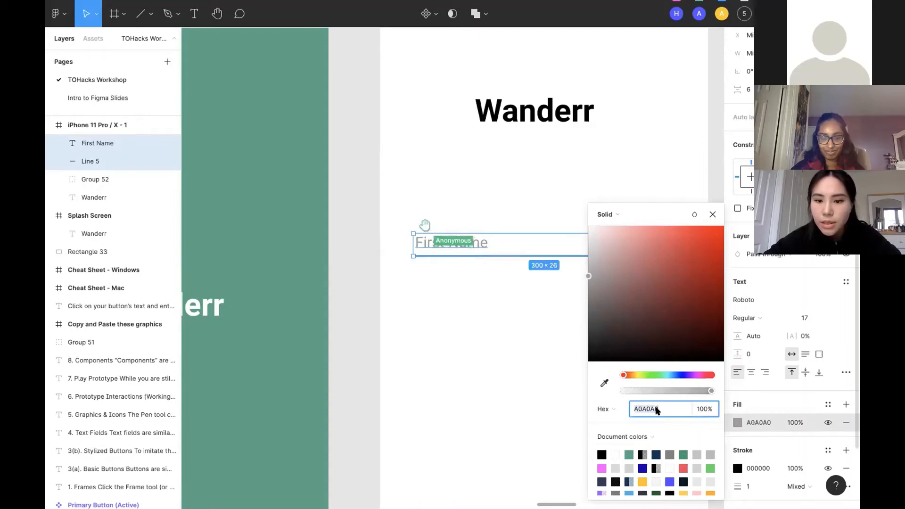
click(712, 214)
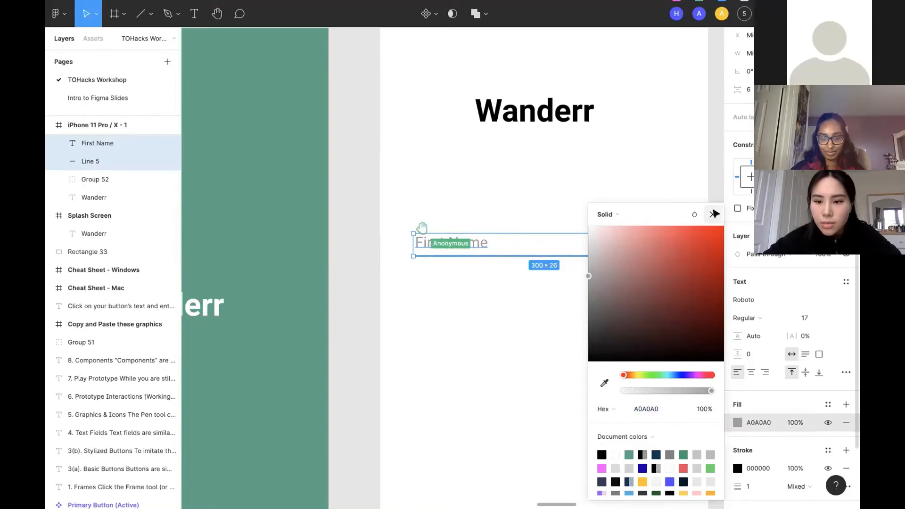
Step: Set the stroke color of the line under First Name to the same gray, A0A0A0
click(750, 469)
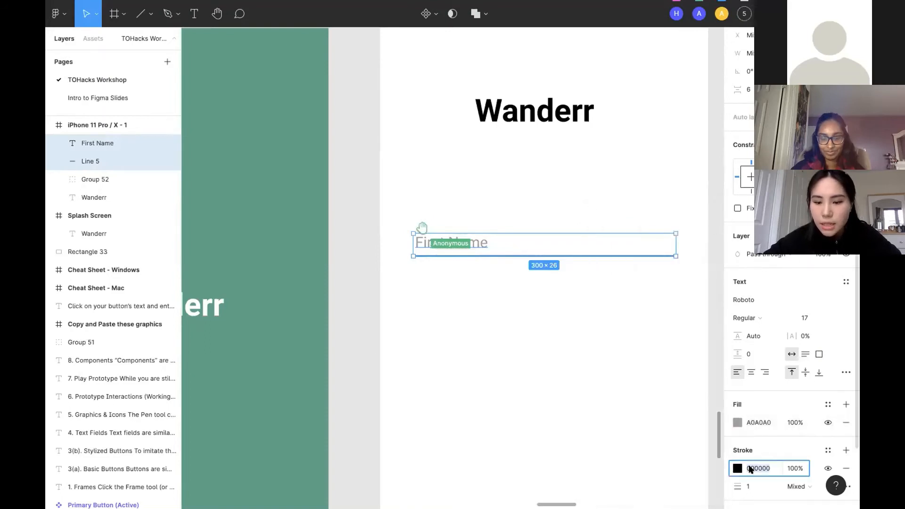
key(ctrl+v)
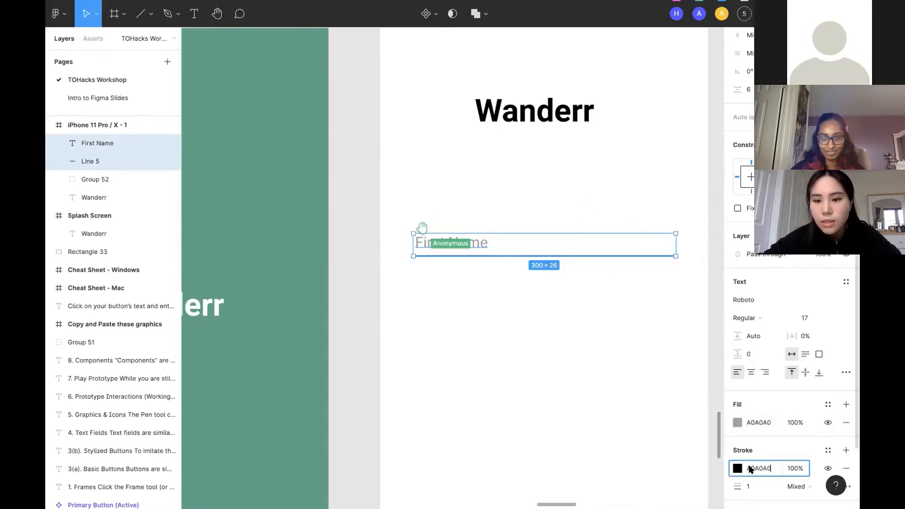
click(664, 374)
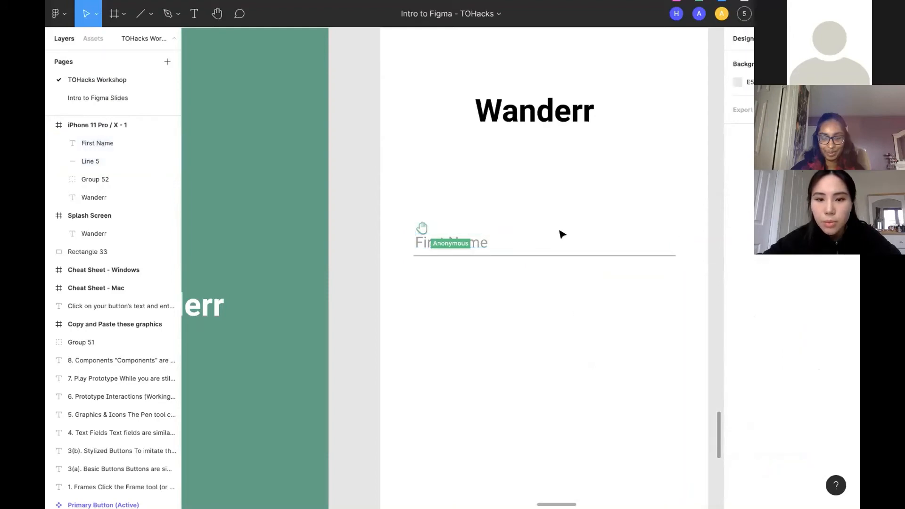
Step: Group the First Name label and its line into one text field in the iPhone 11 Pro / X - 1 frame
scroll(574, 189, up, 3)
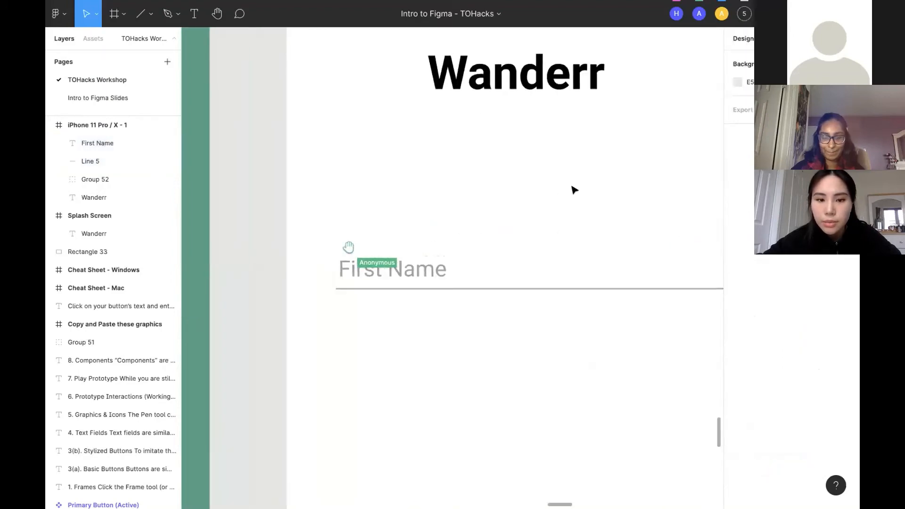
scroll(573, 189, down, 5)
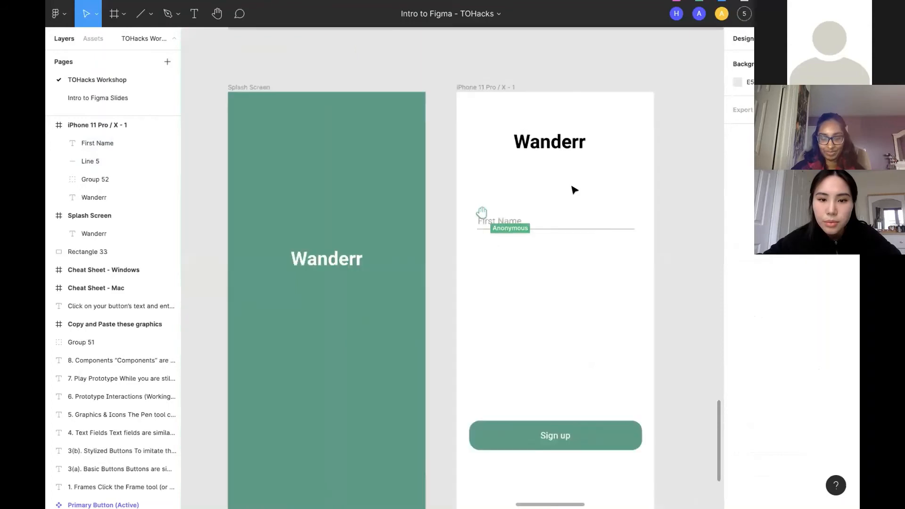
scroll(573, 190, up, 1)
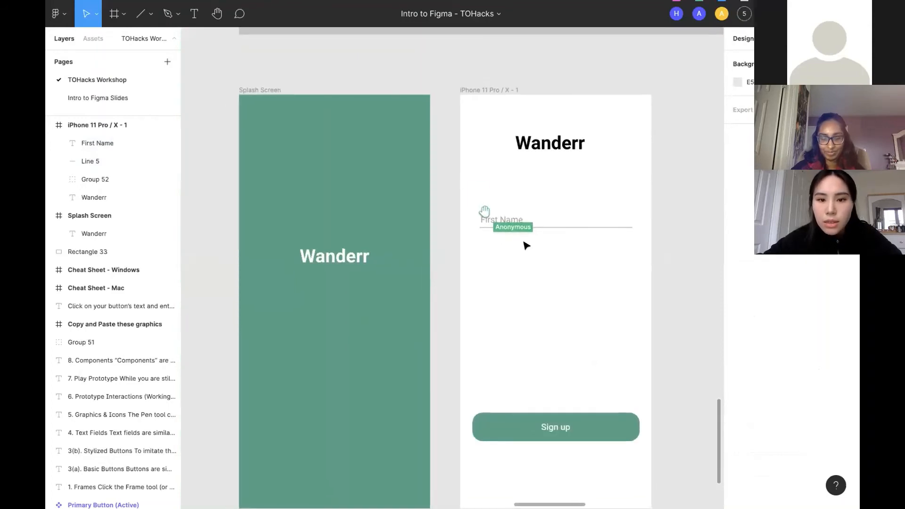
drag(469, 182, 567, 268)
scroll(565, 269, up, 3)
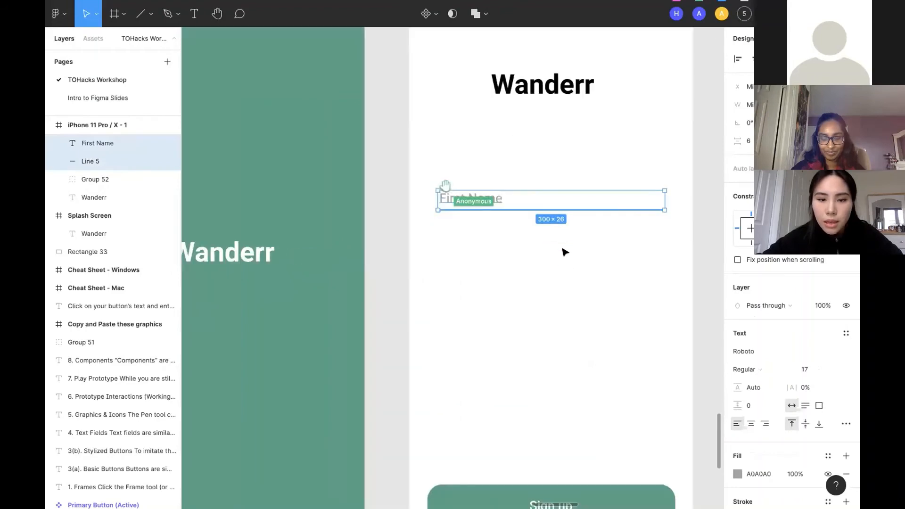
right_click(505, 200)
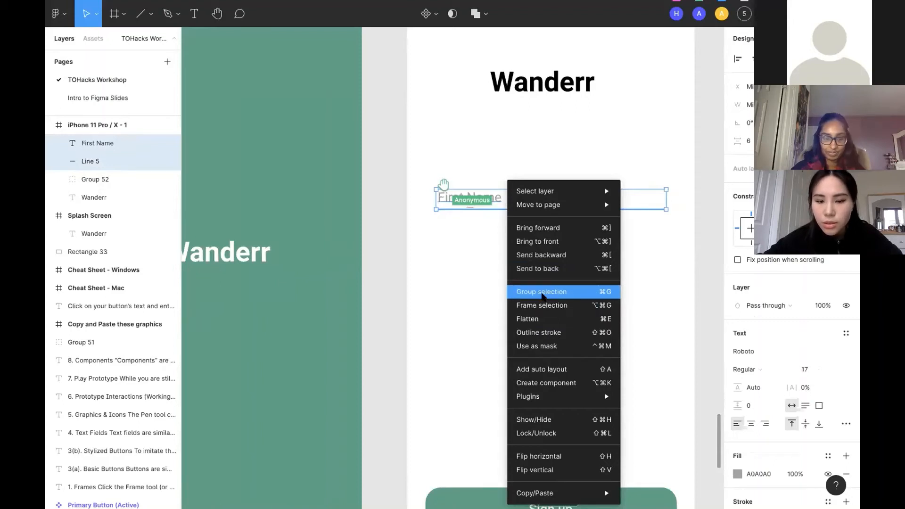
click(515, 294)
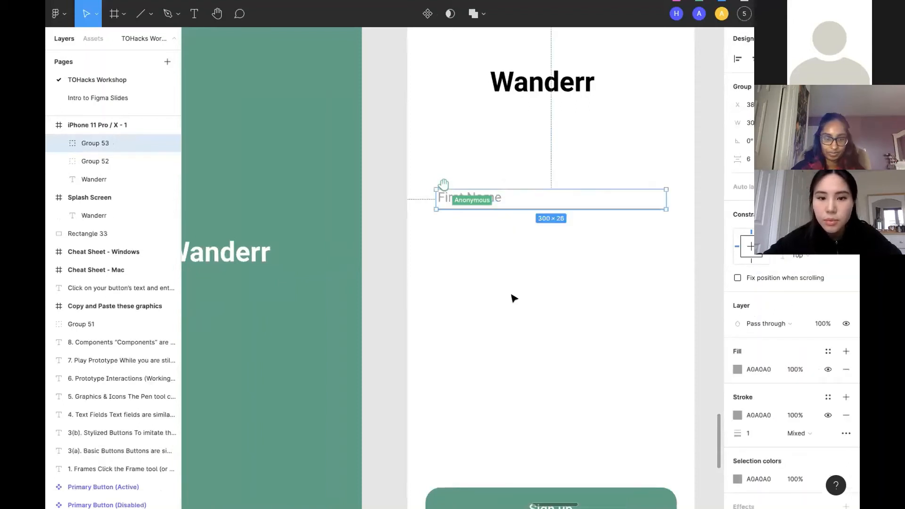
click(520, 306)
Step: Duplicate the First Name field group and place the copy a short gap below the original, aligned with it
scroll(502, 299, down, 3)
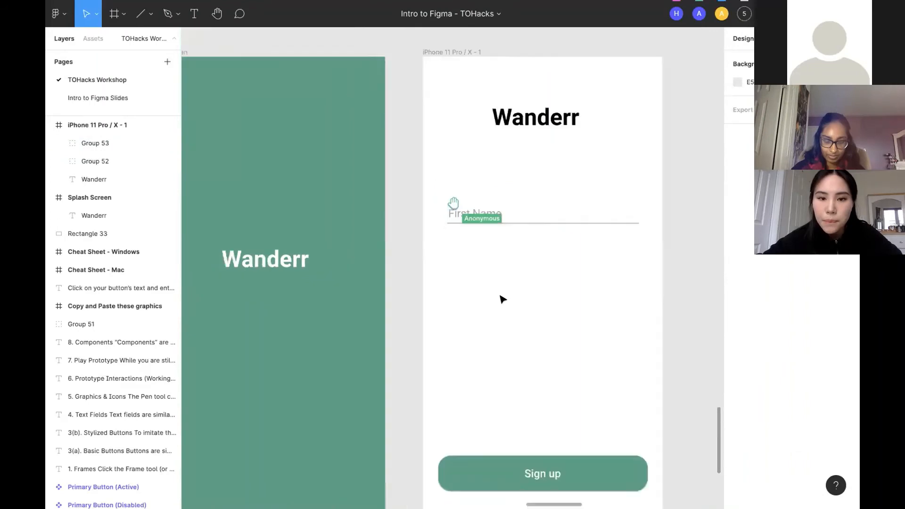
scroll(673, 227, down, 1)
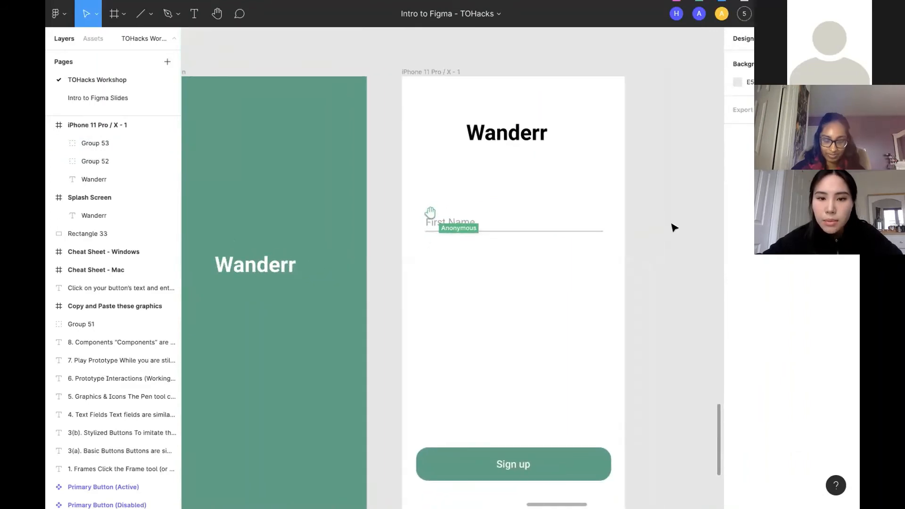
click(467, 224)
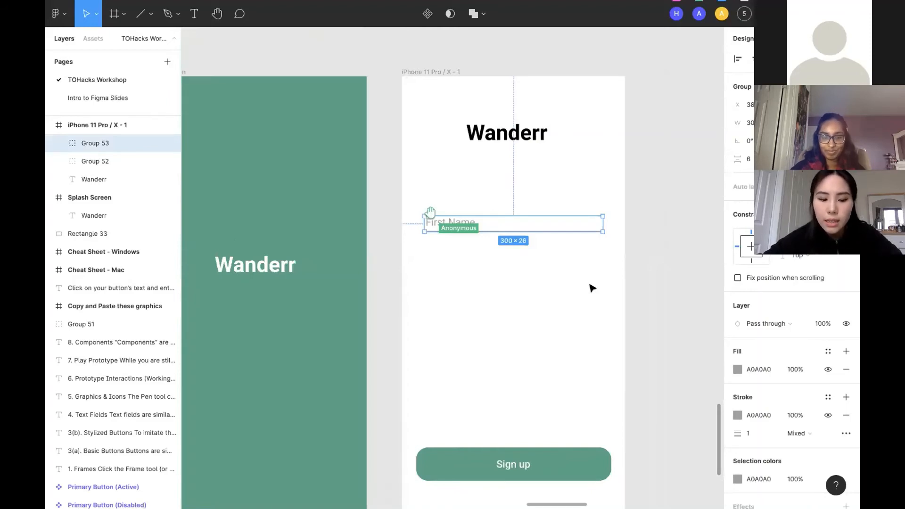
key(ctrl+d)
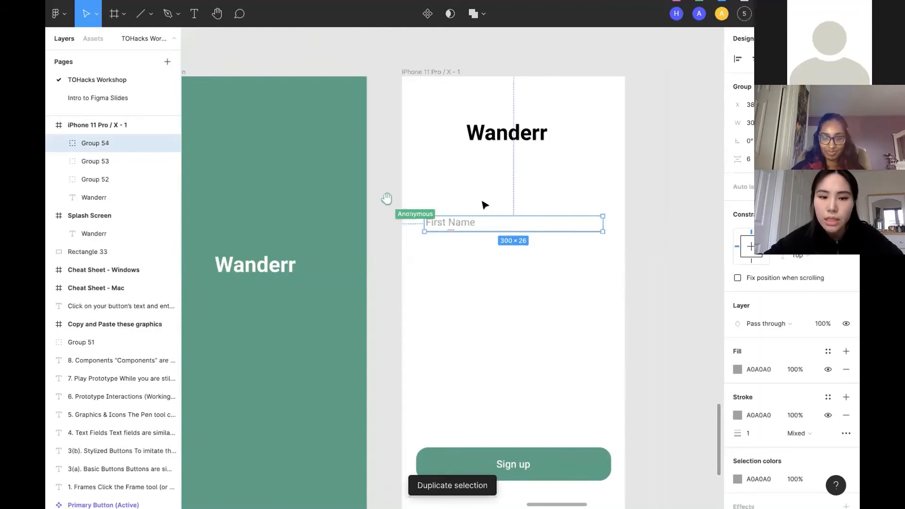
click(84, 157)
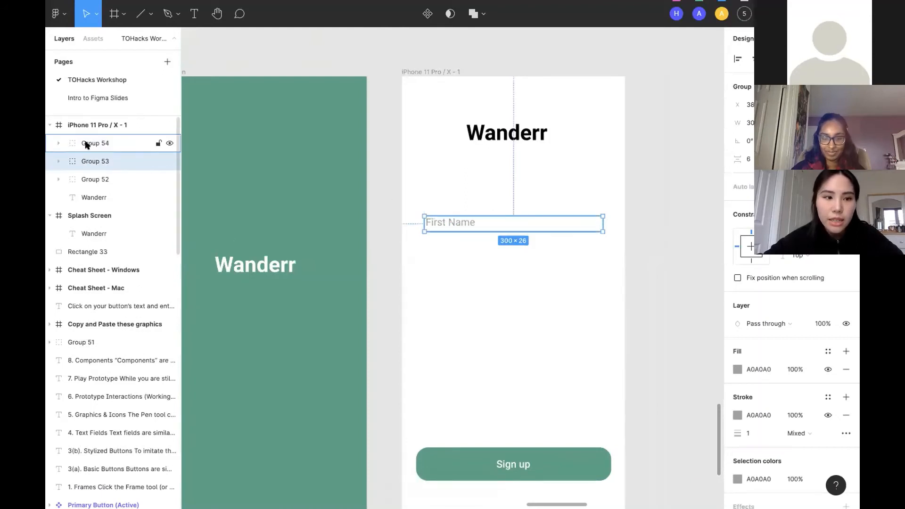
click(86, 142)
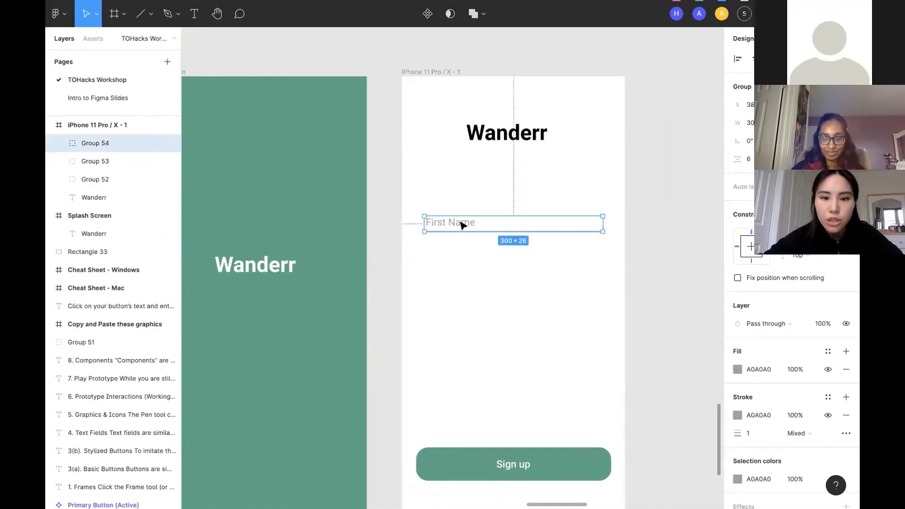
drag(461, 225, 466, 260)
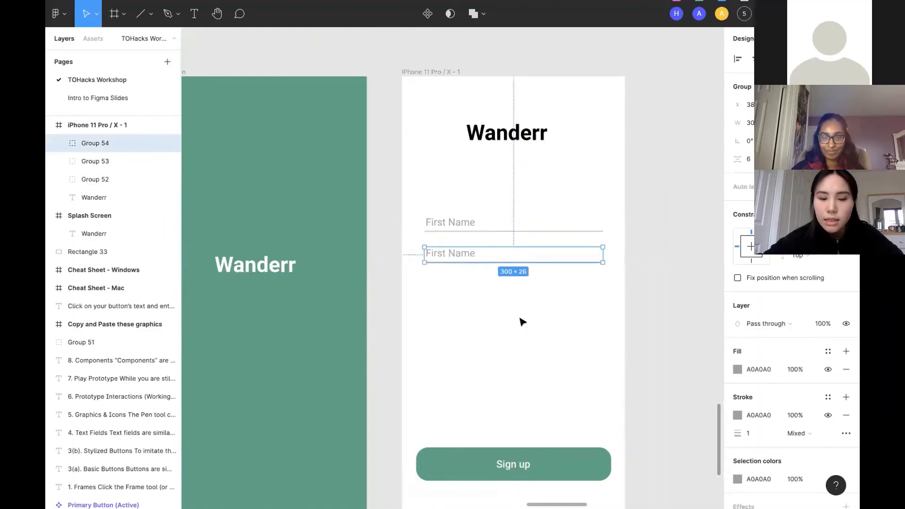
click(480, 290)
drag(458, 253, 465, 257)
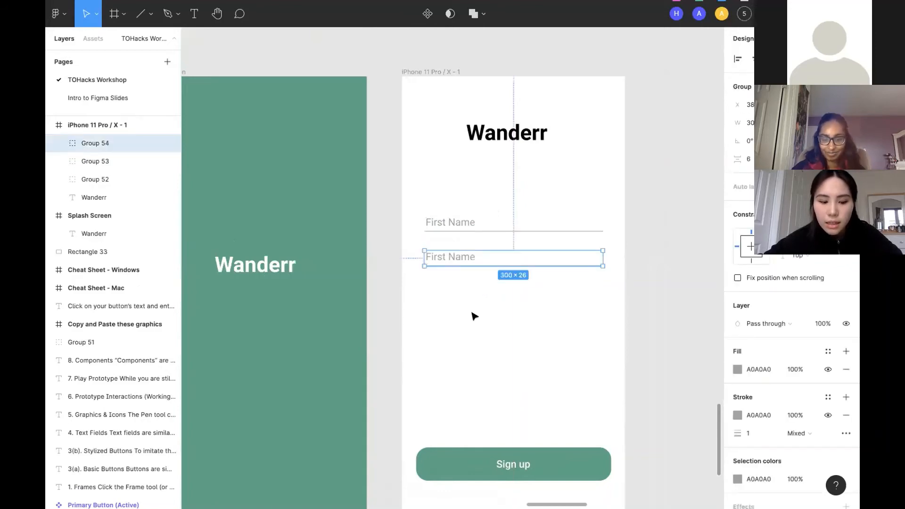
Step: Duplicate the second field group and place the copy below it with the same spacing, making three stacked fields
key(ctrl+d)
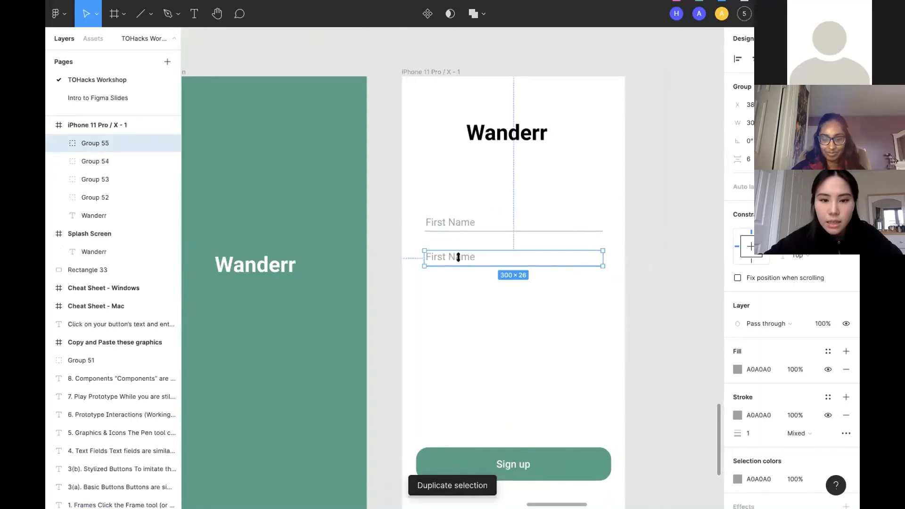
drag(461, 260, 460, 292)
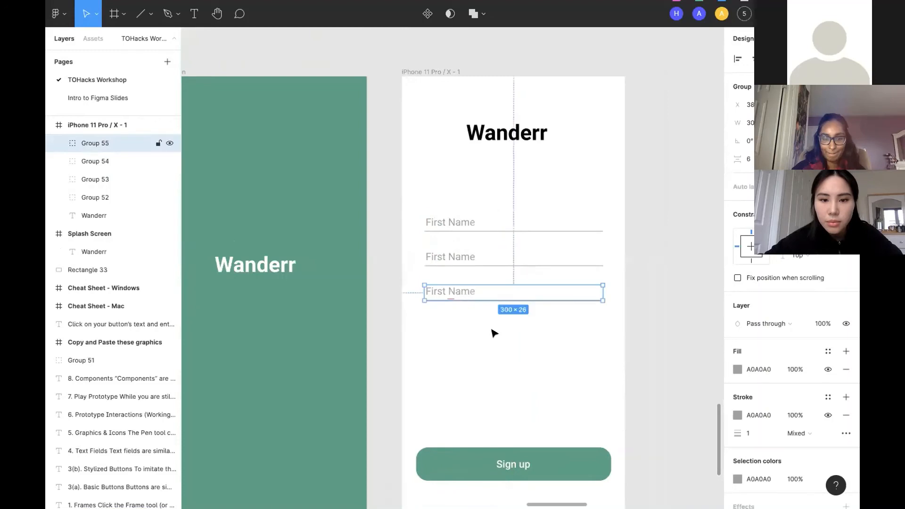
click(493, 333)
Step: Change the second field's label to "Email", following the reference Sign Up screen
scroll(494, 333, down, 3)
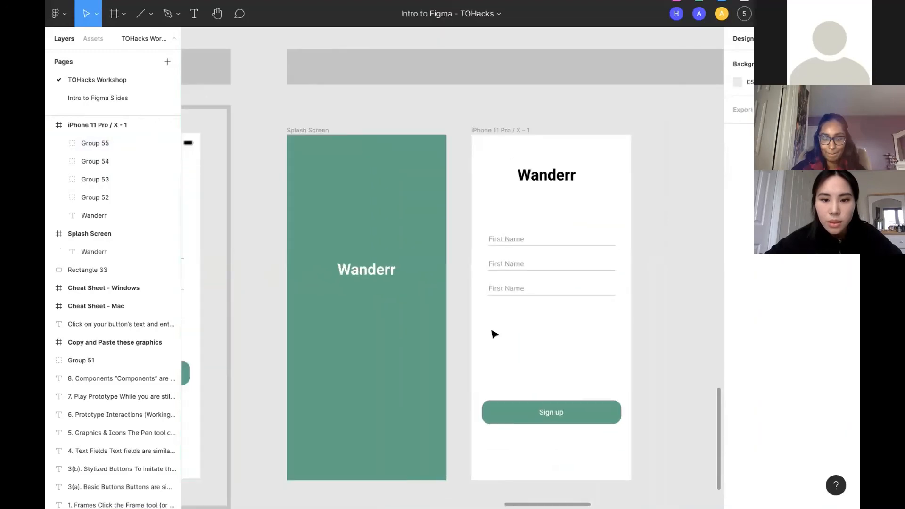
scroll(493, 333, left, 5)
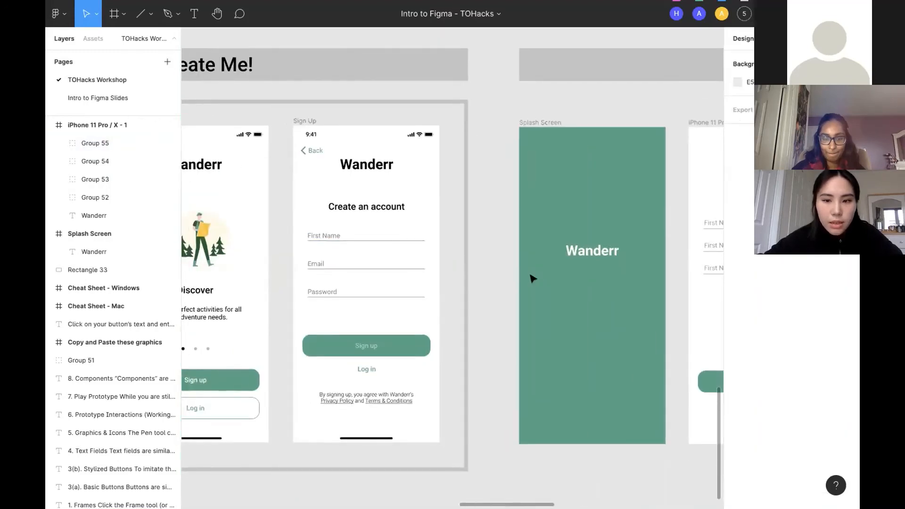
scroll(532, 278, right, 5)
scroll(610, 259, up, 3)
double_click(611, 237)
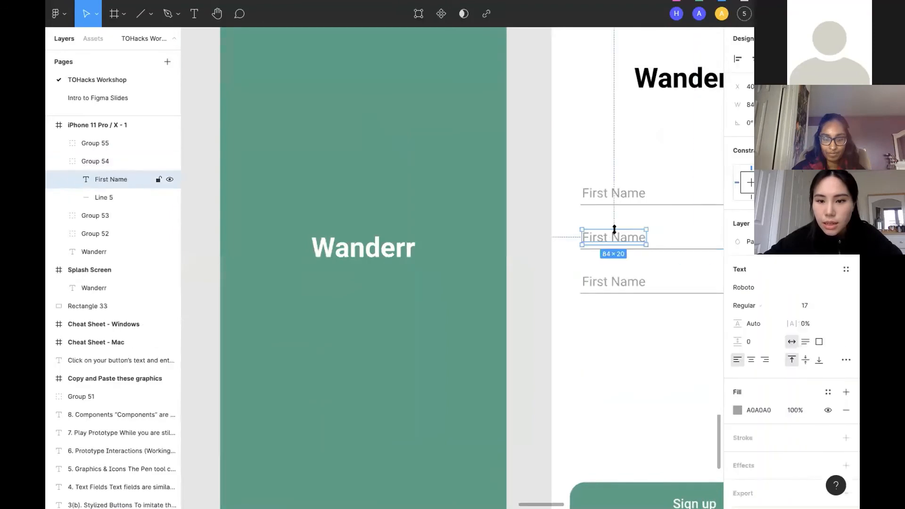
double_click(618, 234)
text(Email)
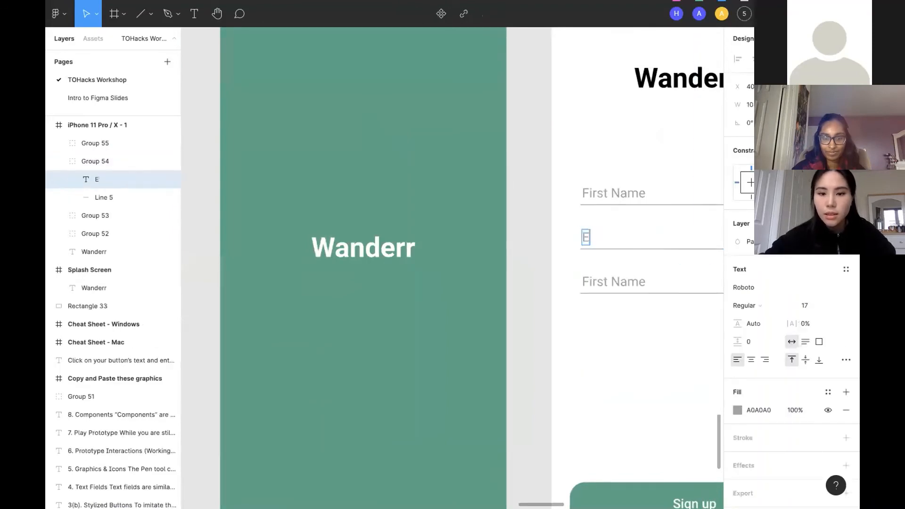
Step: Change the third field's label to "Password", matching the reference Sign Up screen
double_click(614, 280)
scroll(614, 281, right, 4)
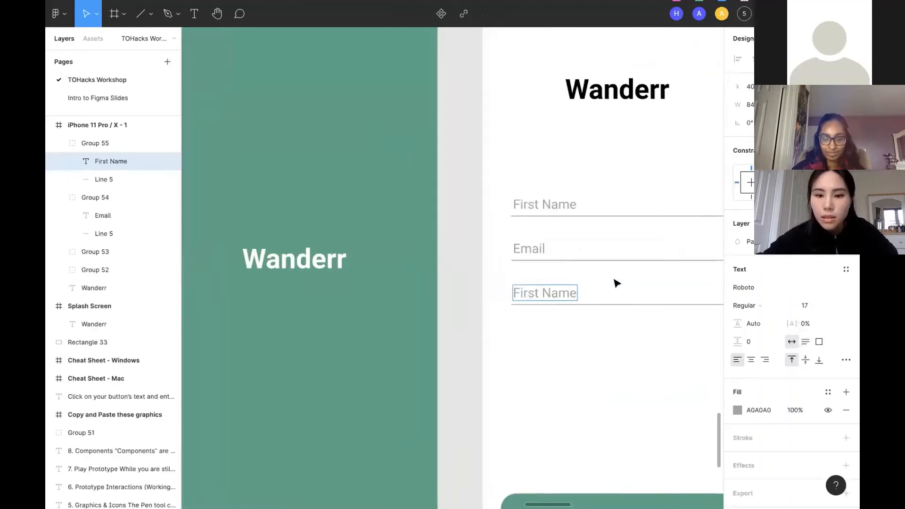
key(Return)
text(Passwo)
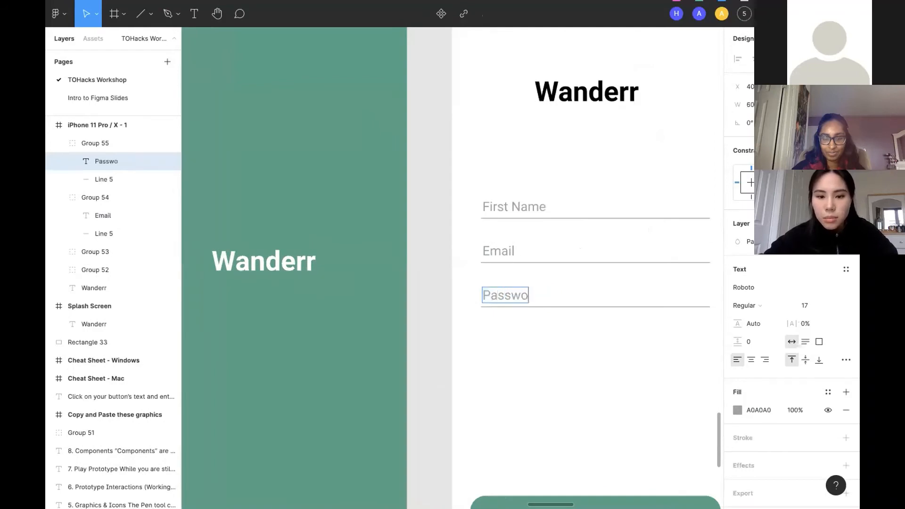
text(rd)
key(Escape)
key(Escape)
scroll(594, 348, down, 5)
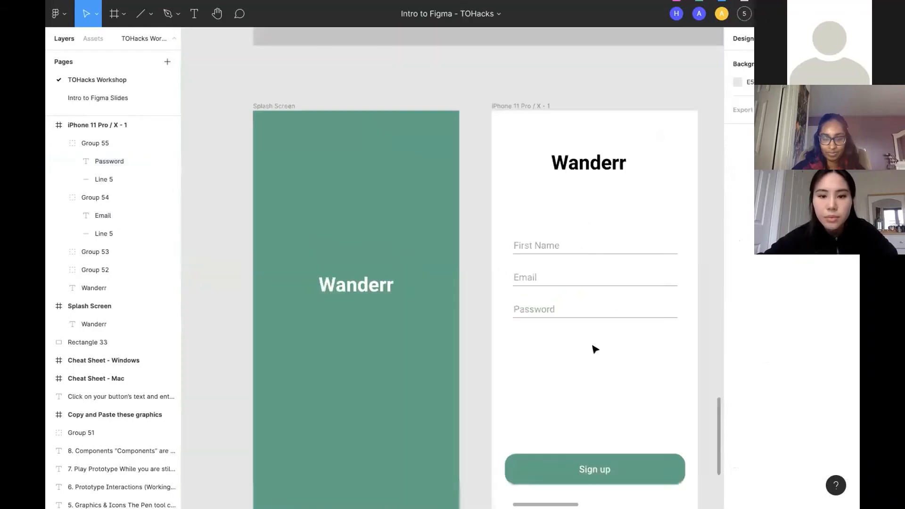
scroll(574, 352, left, 2)
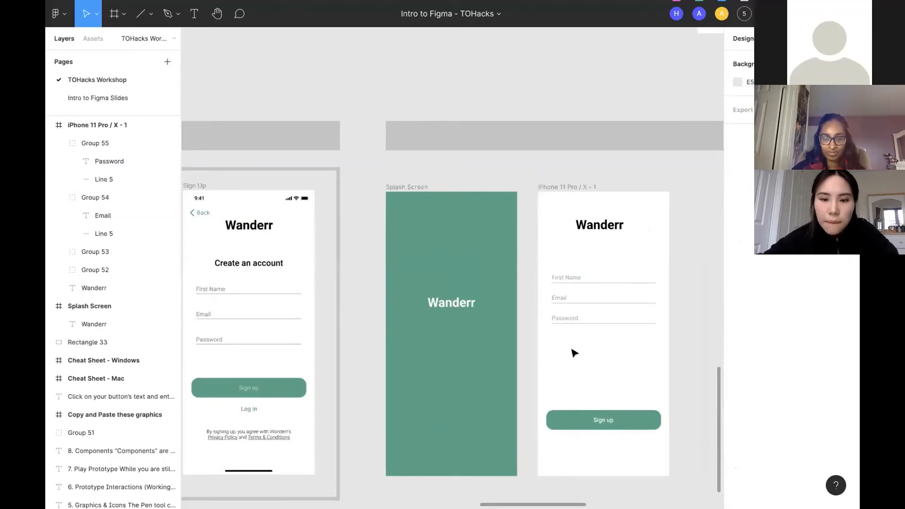
Step: Measure the vertical gap between the First Name and Email fields on the reference Sign Up screen
scroll(527, 358, left, 3)
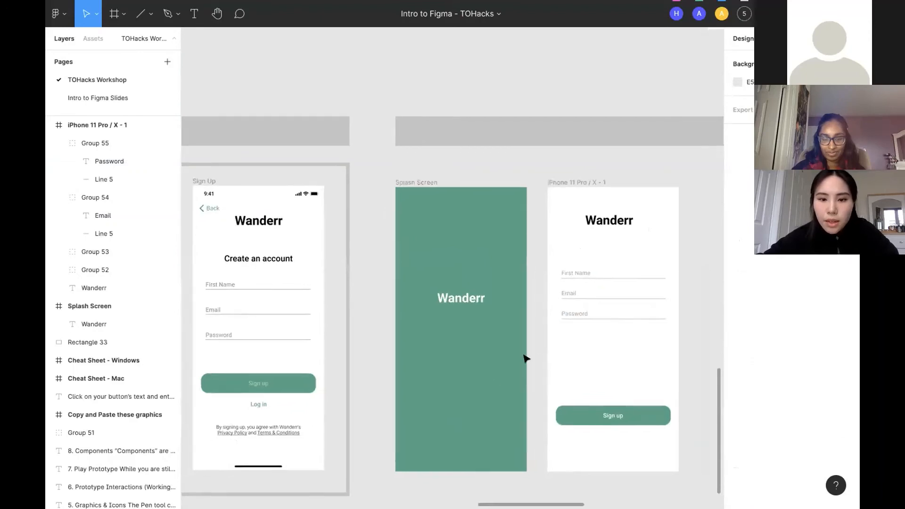
scroll(403, 348, left, 2)
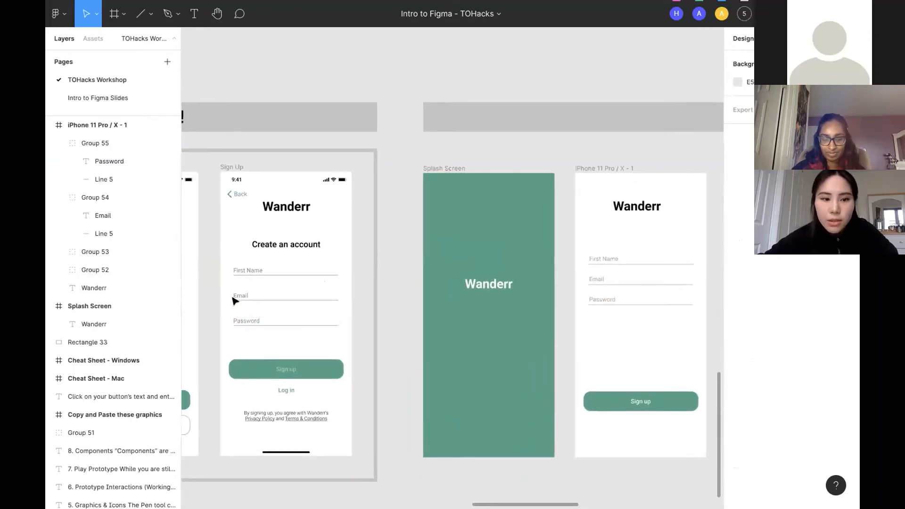
scroll(233, 298, up, 3)
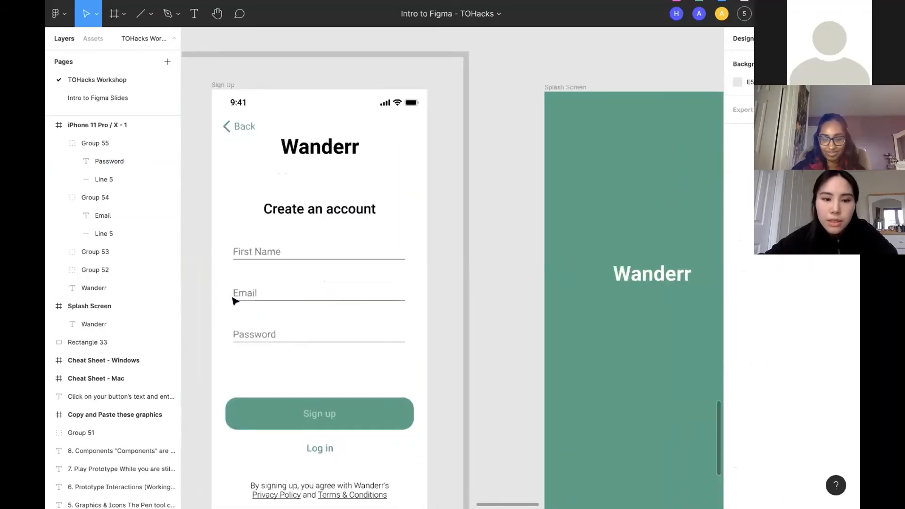
click(263, 286)
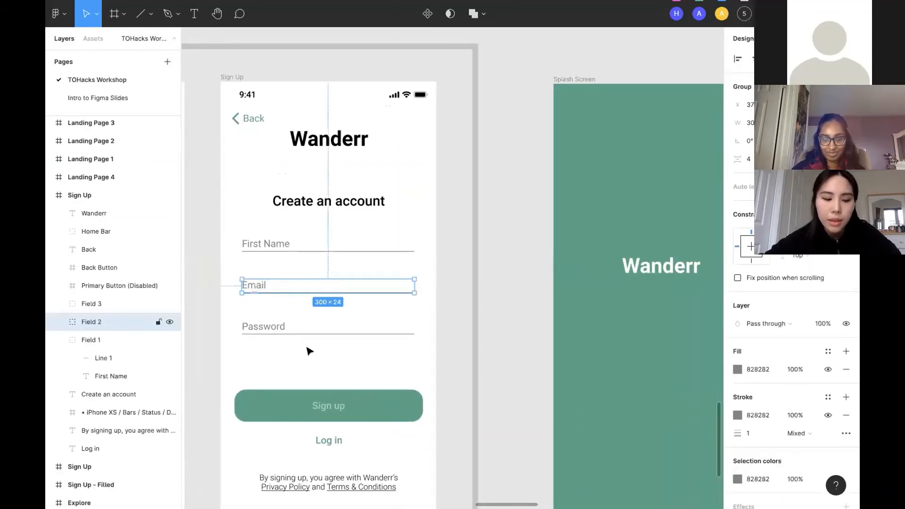
key(alt)
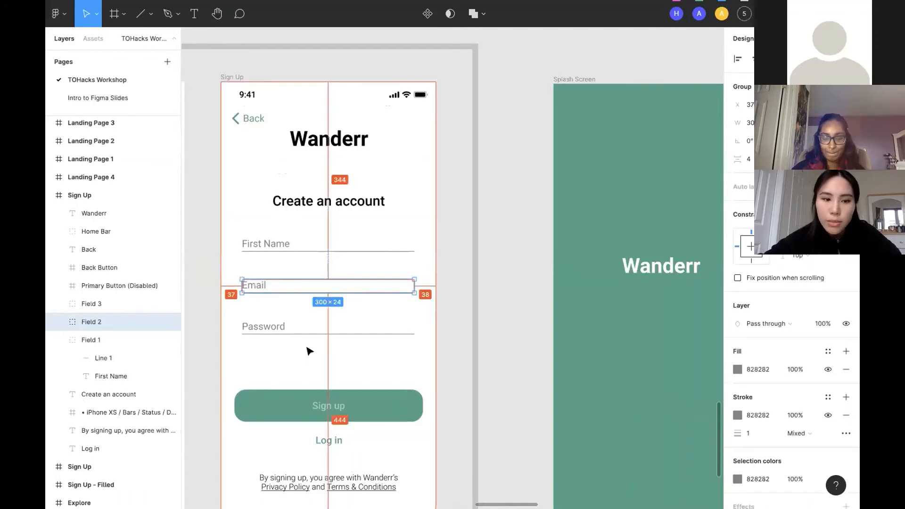
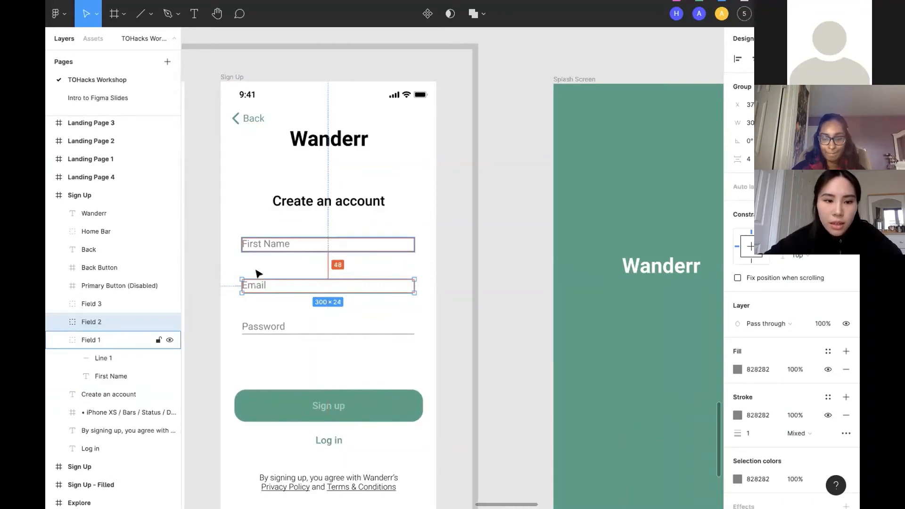
ctrl+scroll(263, 245, up, 3)
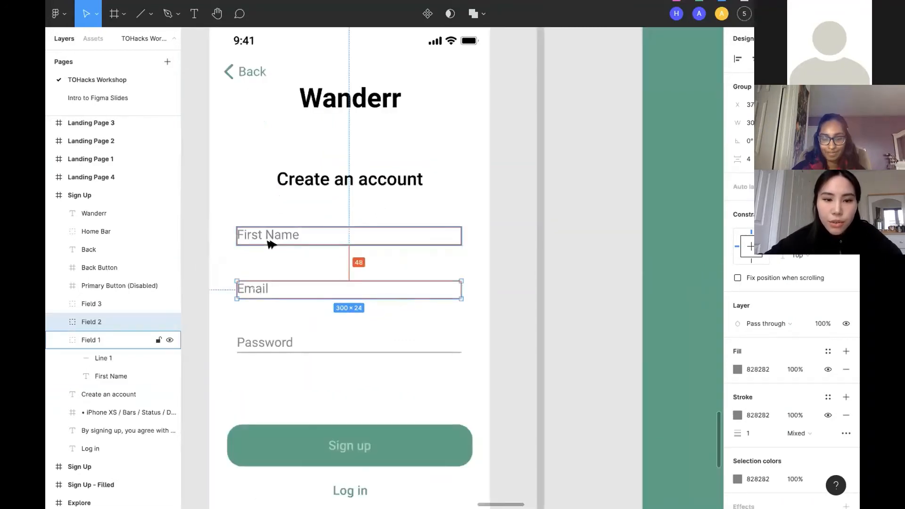
ctrl+scroll(272, 242, down, 5)
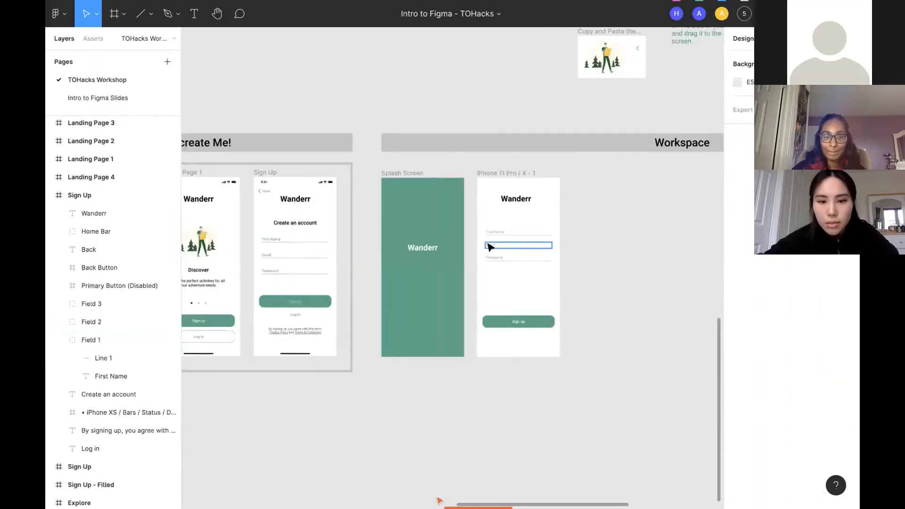
Step: Move the First Name field group in the Workspace screen up to leave a 48 px gap above the Email field
click(490, 246)
ctrl+scroll(490, 246, up, 5)
scroll(490, 246, right, 2)
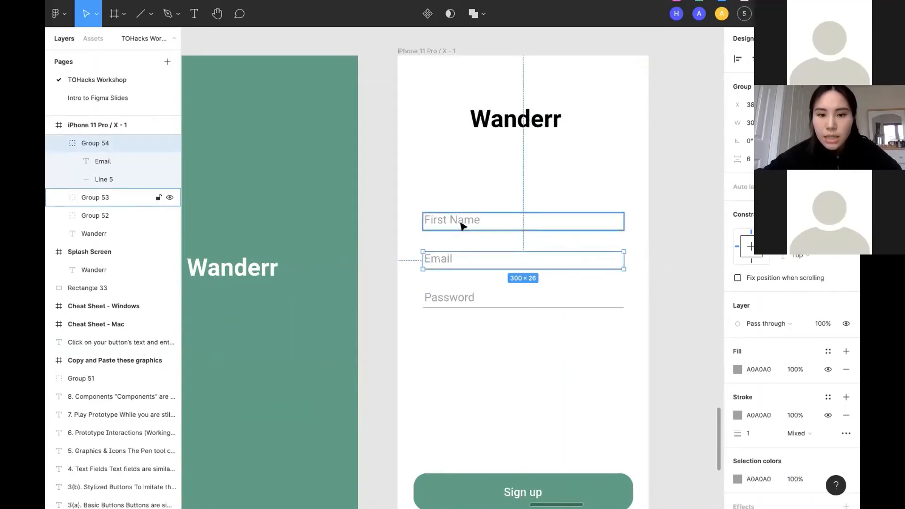
click(464, 221)
drag(465, 224, 464, 214)
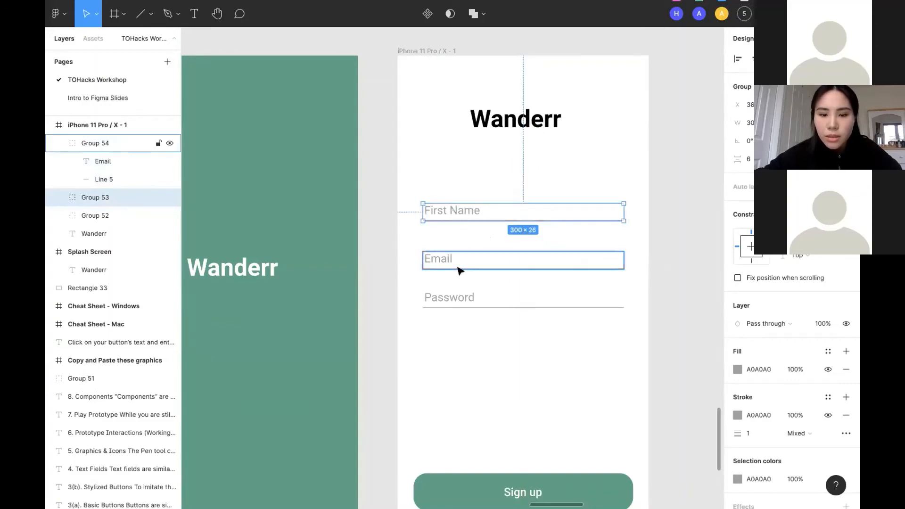
key(Up)
key(Up)
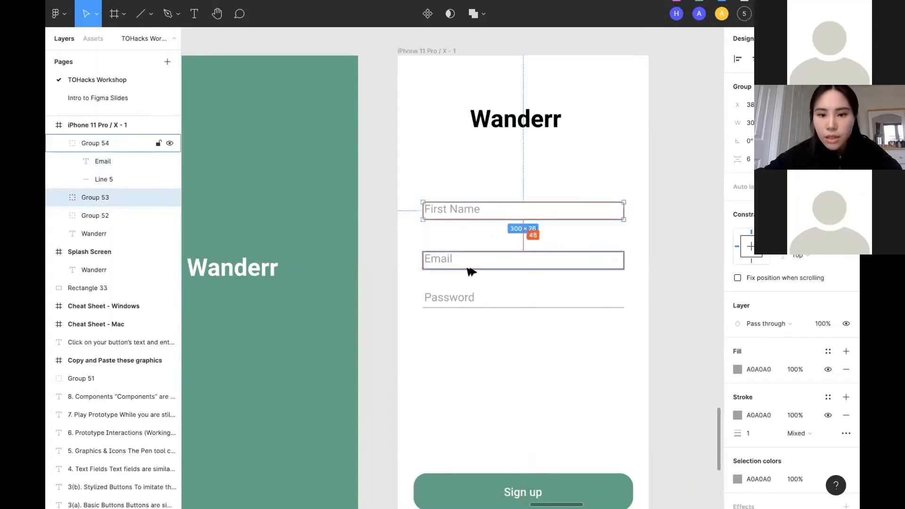
Step: Move the Password field group down so its gap below Email equals the gap between First Name and Email
scroll(422, 297, left, 5)
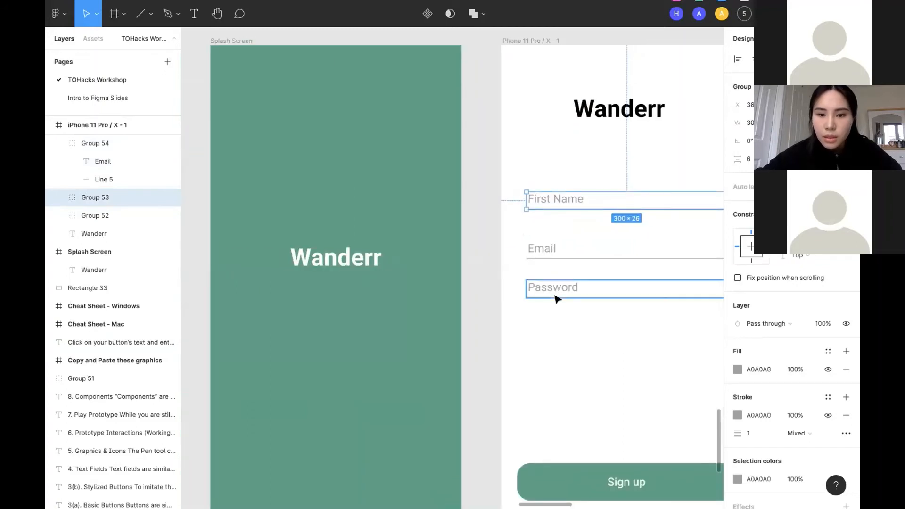
scroll(546, 298, right, 3)
click(497, 298)
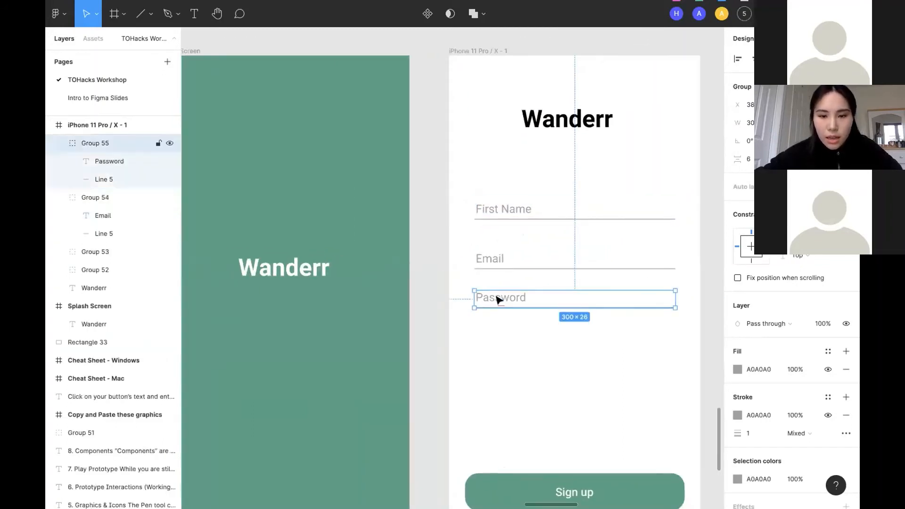
mouse_move(497, 298)
mouse_down()
mouse_move(488, 311)
mouse_move(515, 313)
mouse_move(497, 298)
mouse_move(493, 325)
mouse_move(494, 258)
mouse_move(500, 325)
mouse_move(496, 298)
mouse_move(498, 310)
mouse_up()
scroll(549, 366, down, 3)
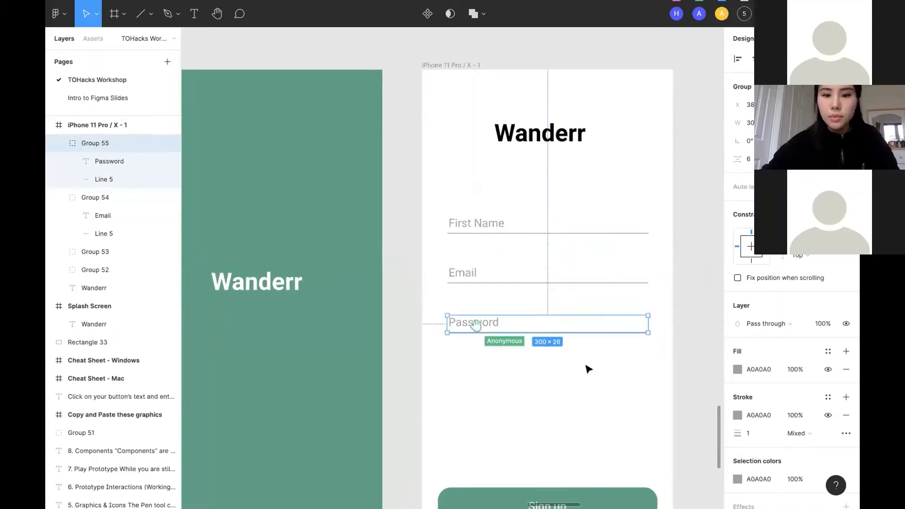
click(588, 369)
Step: Review the three evenly spaced fields in the Workspace screen and compare the layout with the Recreate Me reference screens
scroll(588, 369, down, 5)
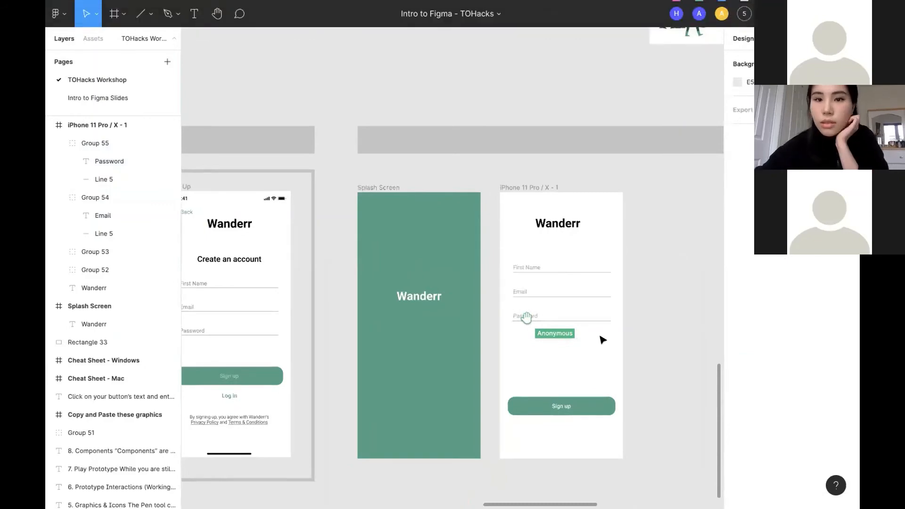
scroll(603, 339, down, 5)
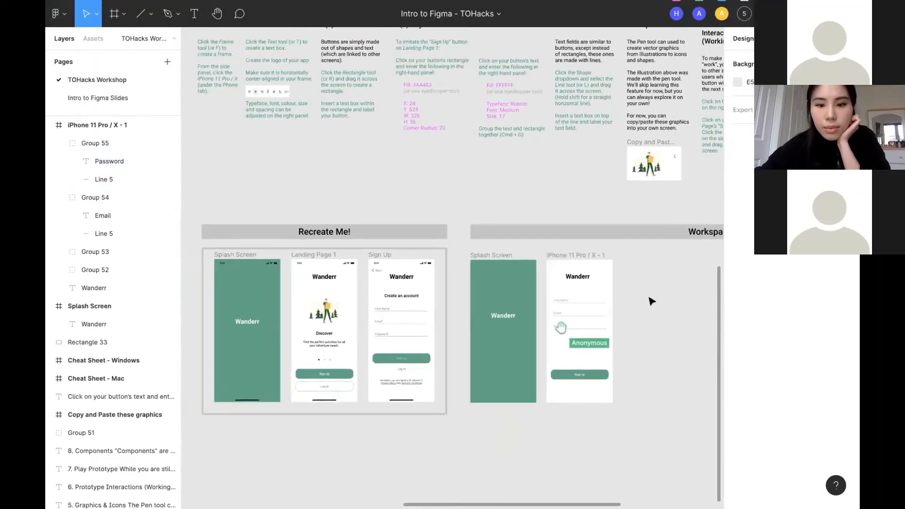
scroll(651, 301, up, 3)
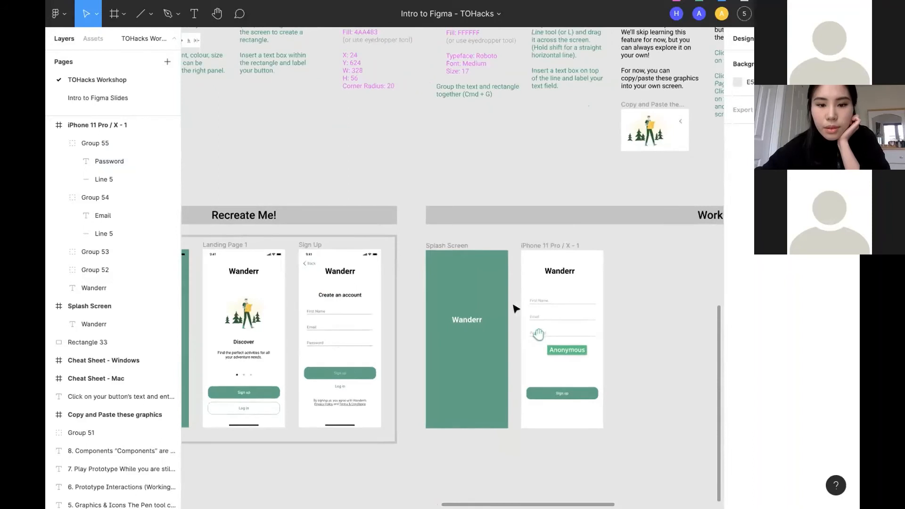
drag(521, 295, 593, 353)
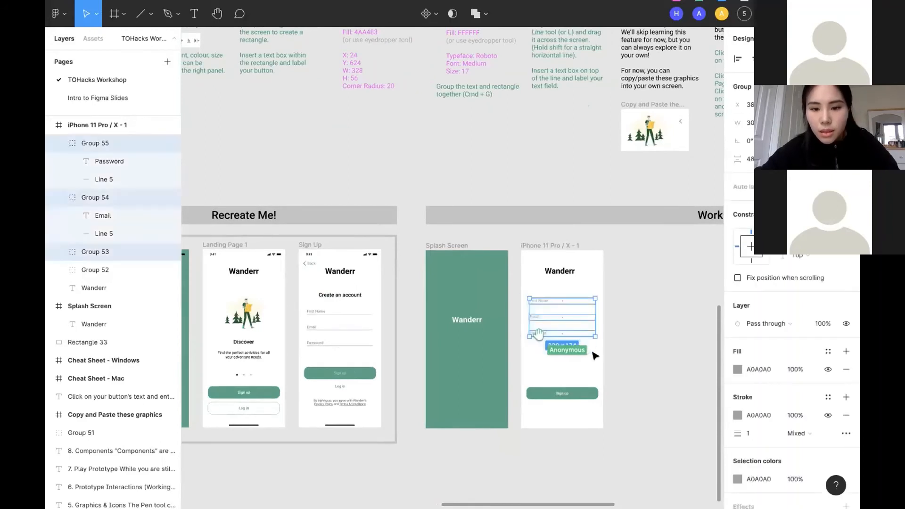
scroll(594, 353, up, 5)
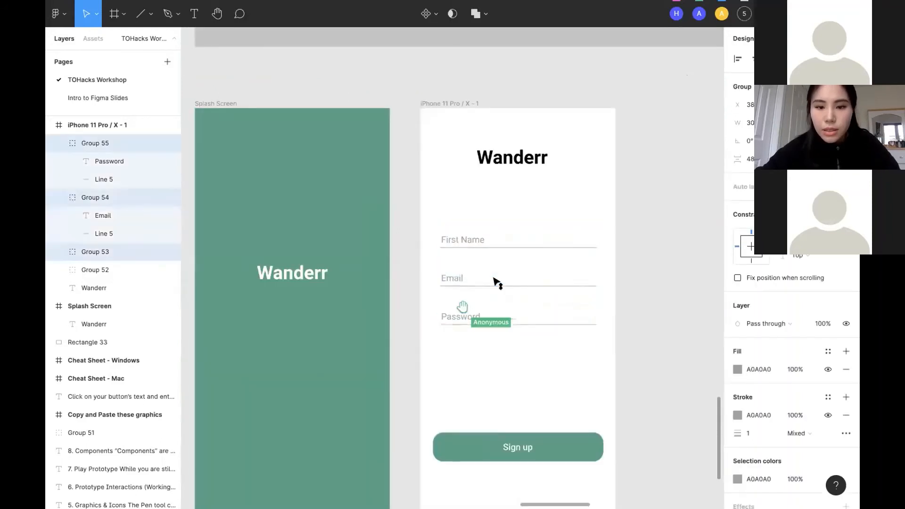
click(633, 209)
scroll(632, 208, down, 3)
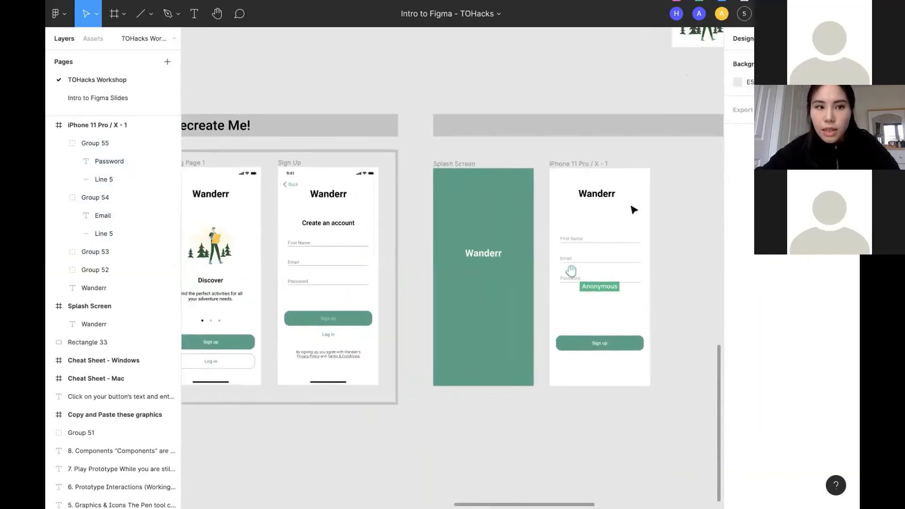
scroll(632, 208, down, 3)
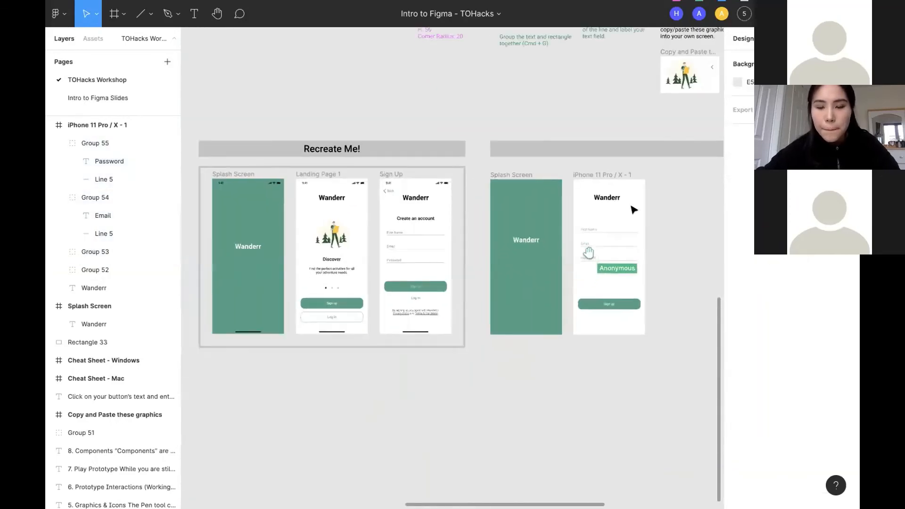
scroll(632, 209, right, 2)
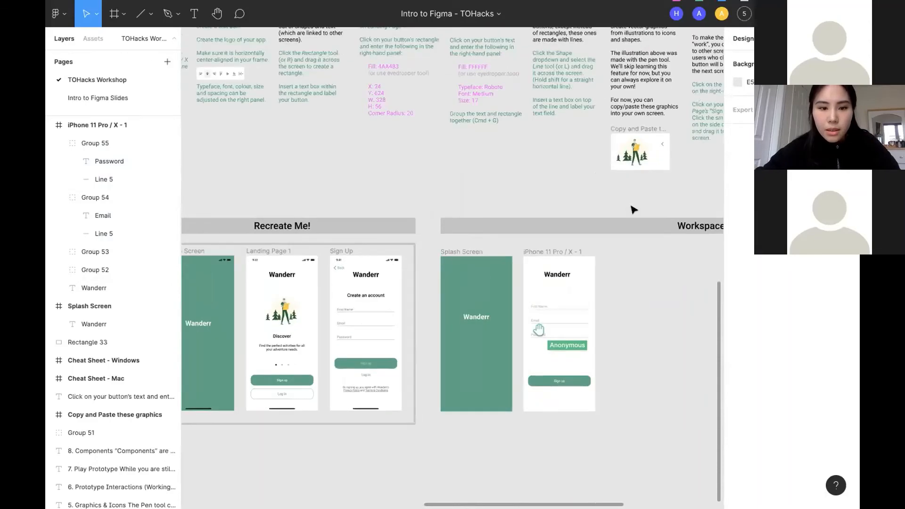
scroll(590, 259, up, 1)
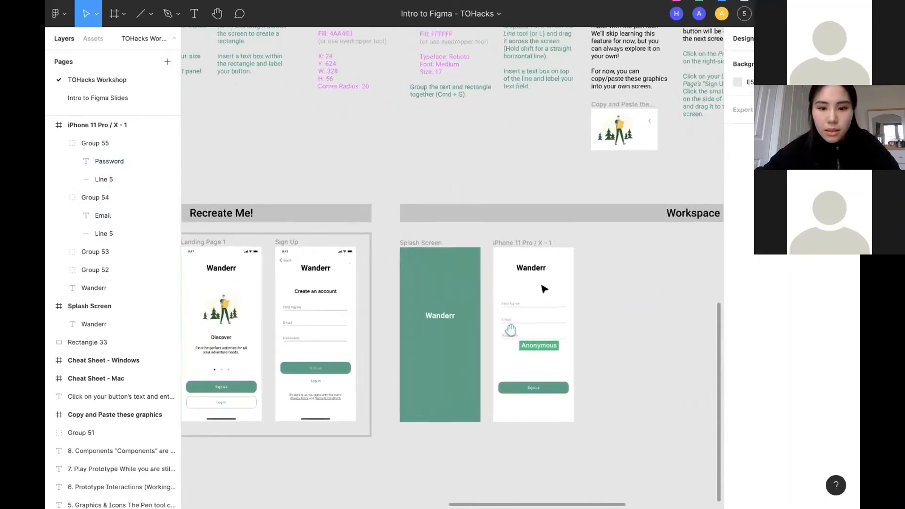
scroll(541, 289, down, 1)
scroll(348, 296, left, 1)
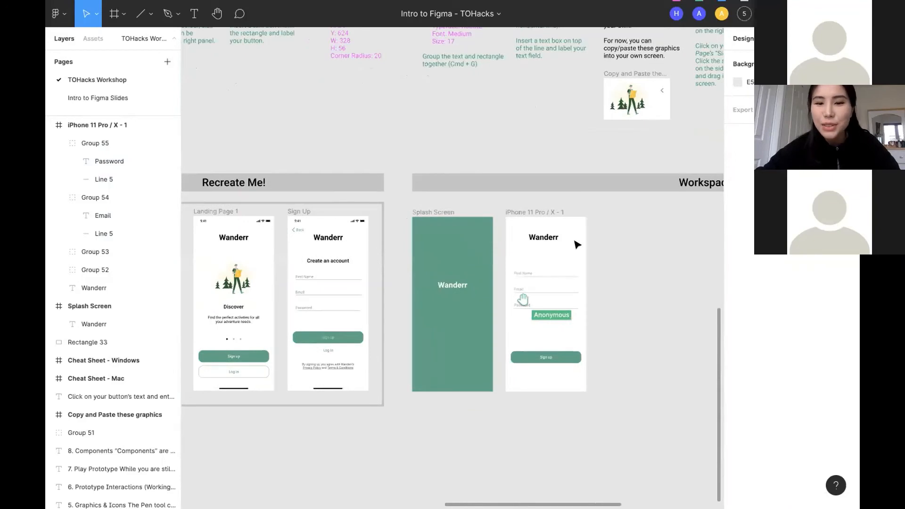
scroll(577, 244, left, 2)
scroll(576, 244, down, 1)
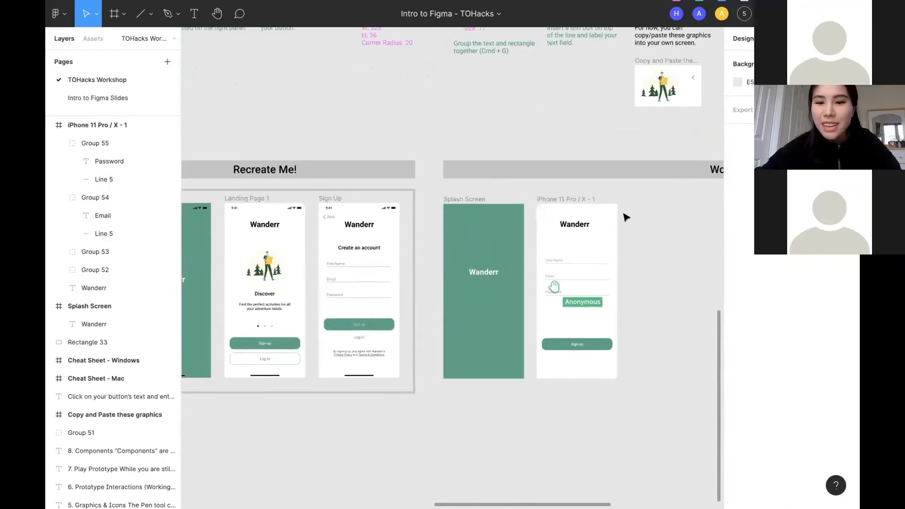
scroll(625, 217, right, 4)
scroll(625, 216, down, 1)
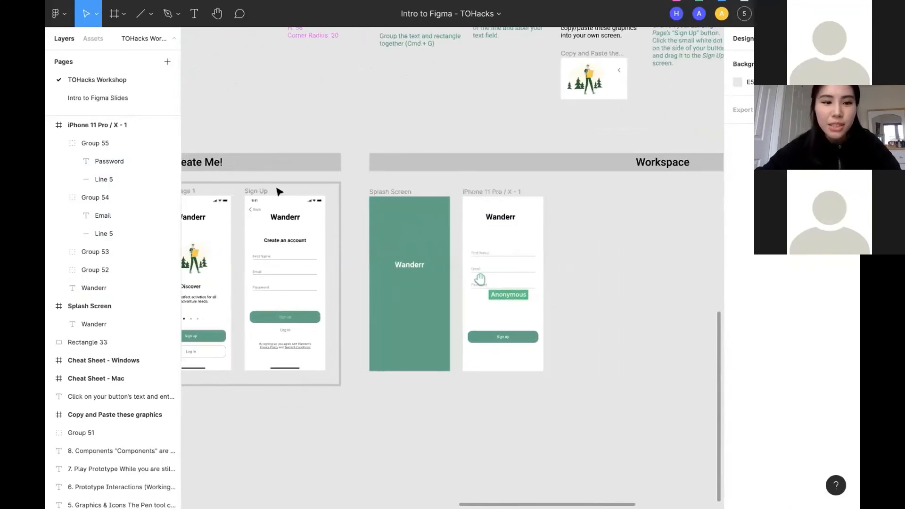
Step: Duplicate the iPhone 11 Pro / X - 1 frame in the Workspace, placing the copy beside the original
click(503, 191)
scroll(502, 189, up, 3)
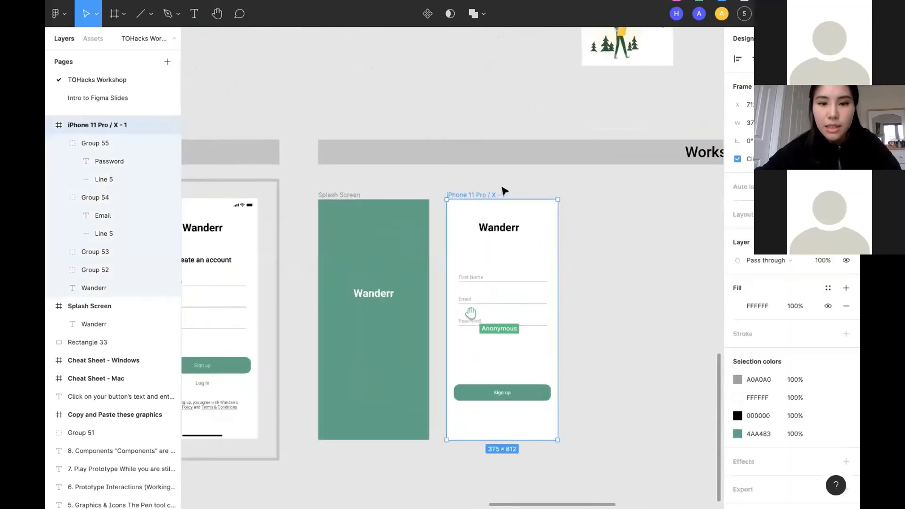
scroll(350, 255, right, 3)
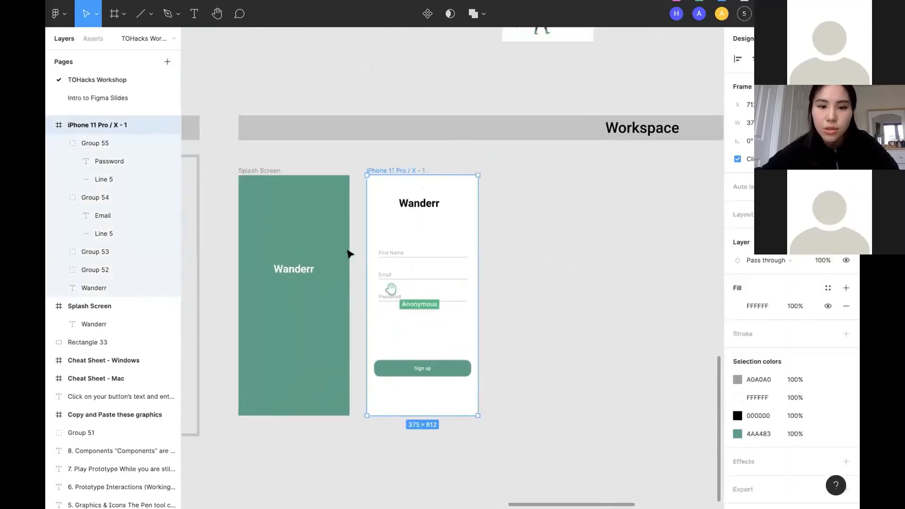
key(ctrl+d)
click(631, 216)
scroll(631, 216, down, 3)
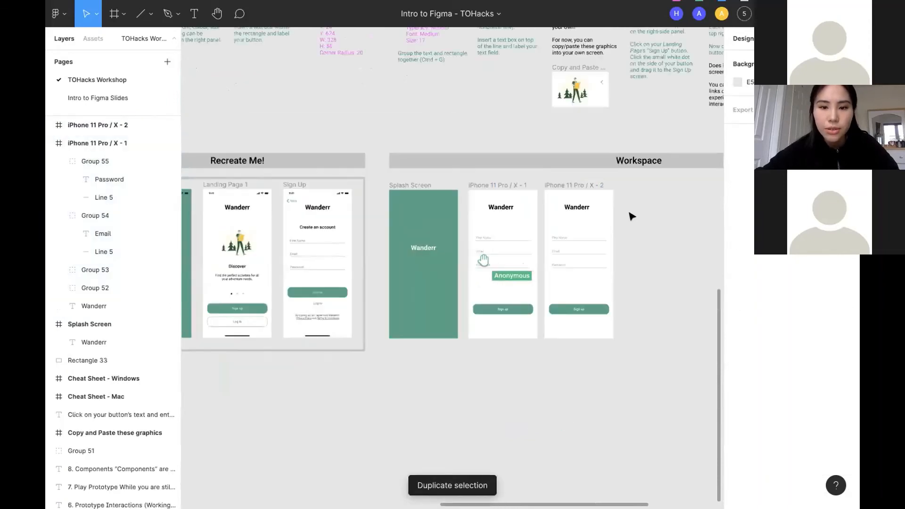
Step: Delete the First Name, Email and Password fields from the iPhone 11 Pro / X - 1 frame
scroll(519, 245, up, 2)
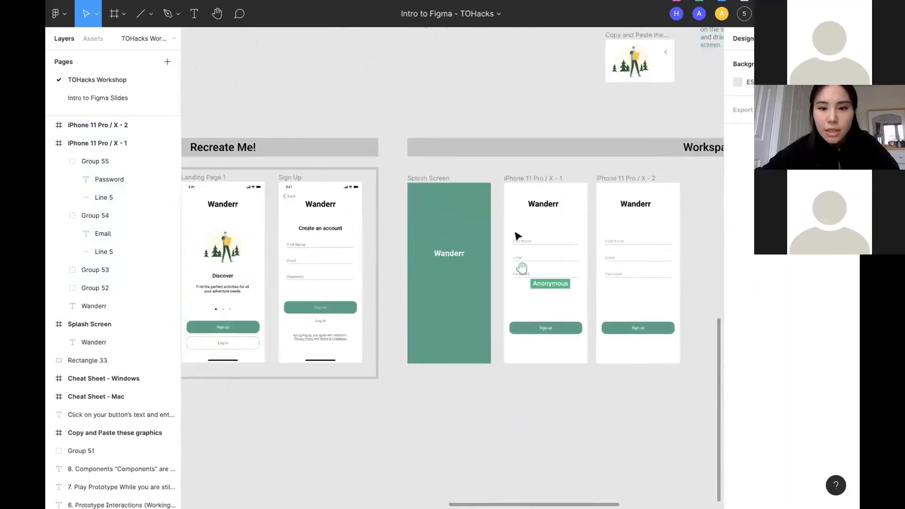
scroll(517, 236, up, 1)
drag(514, 237, 588, 298)
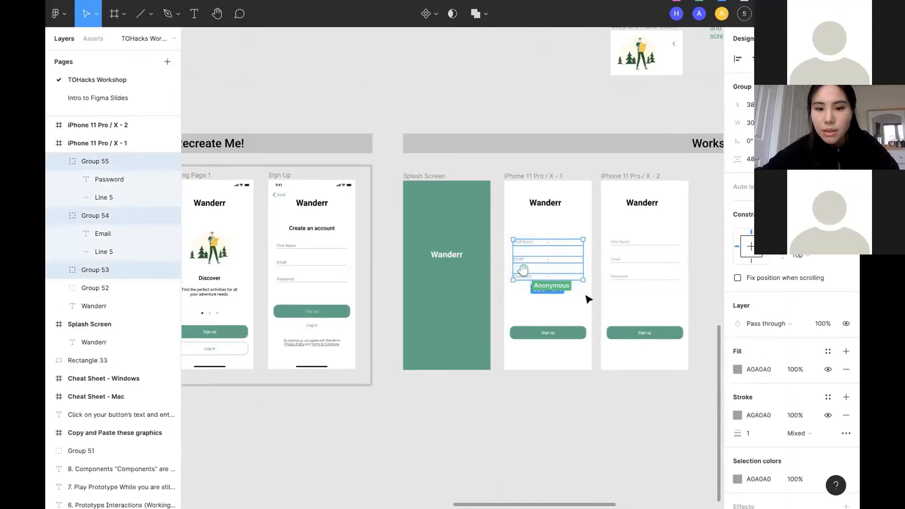
scroll(588, 298, up, 2)
scroll(596, 255, down, 4)
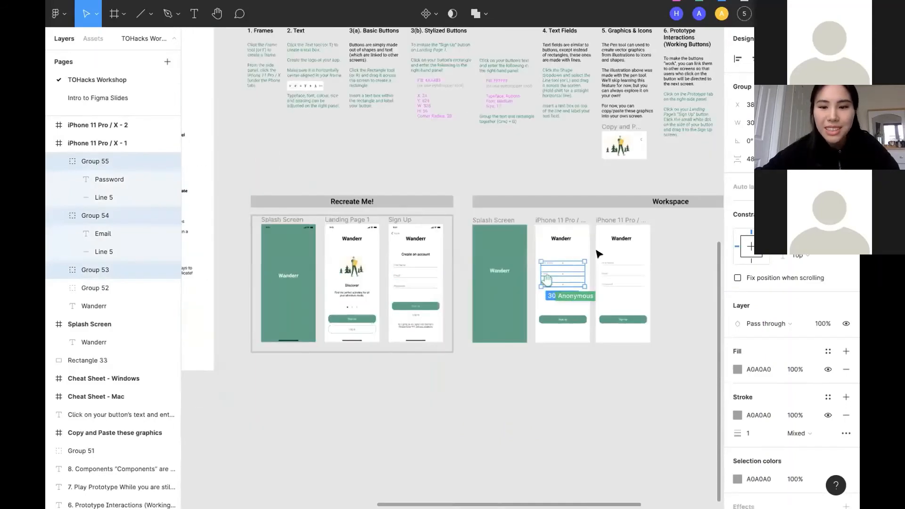
scroll(596, 254, up, 3)
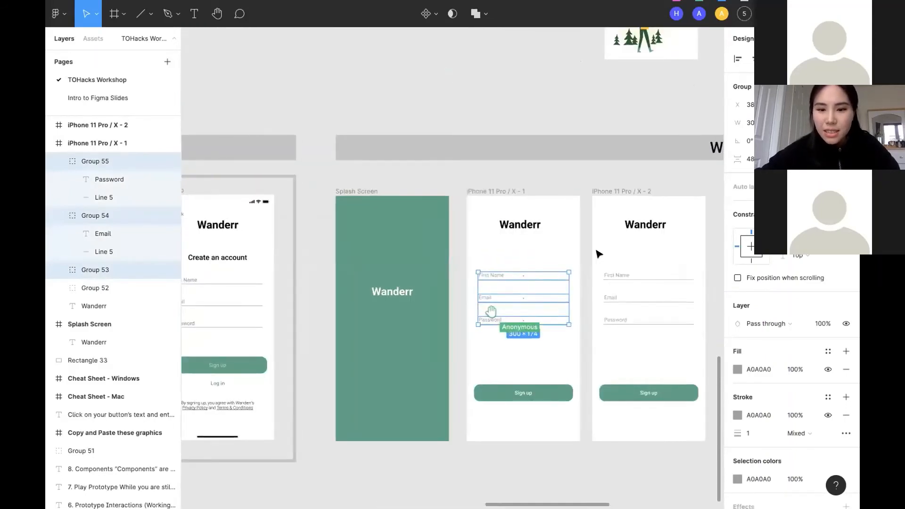
click(549, 232)
scroll(552, 232, down, 3)
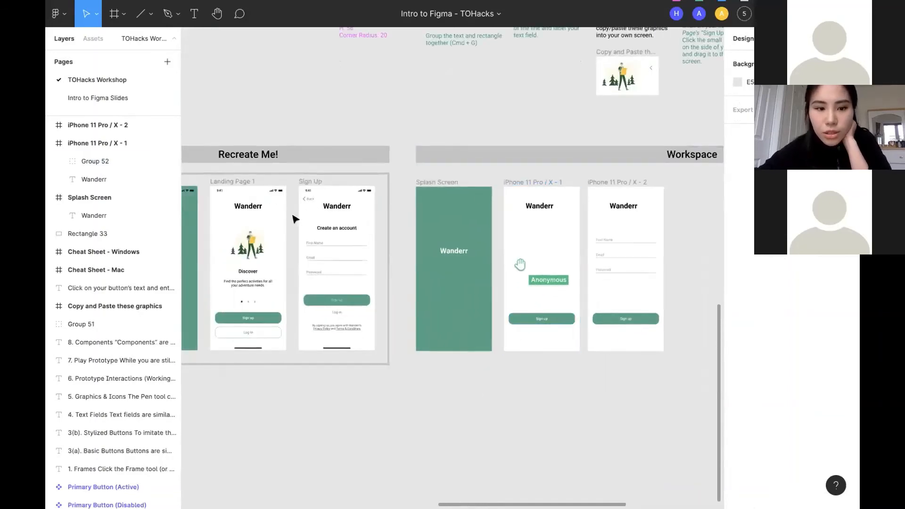
Step: Move the Sign up button in the iPhone 11 Pro / X - 2 frame up 90 px, closer to the Password field
click(648, 319)
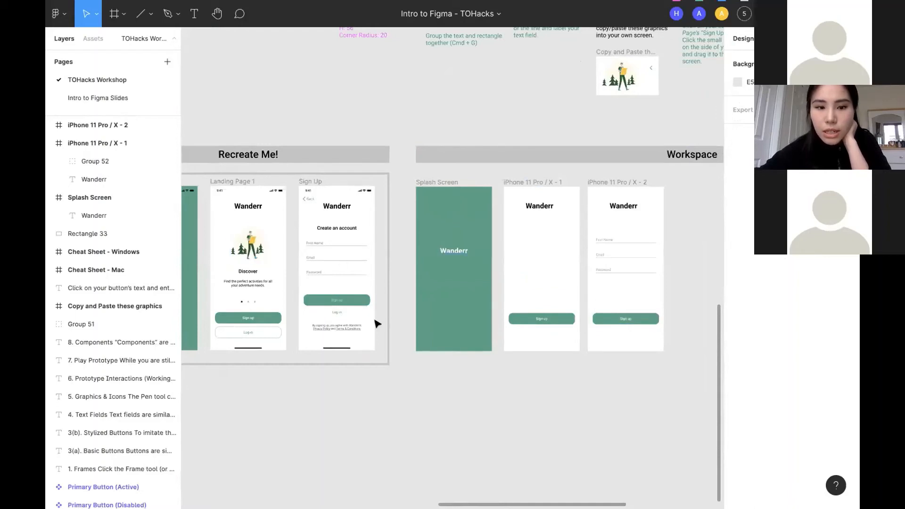
click(352, 303)
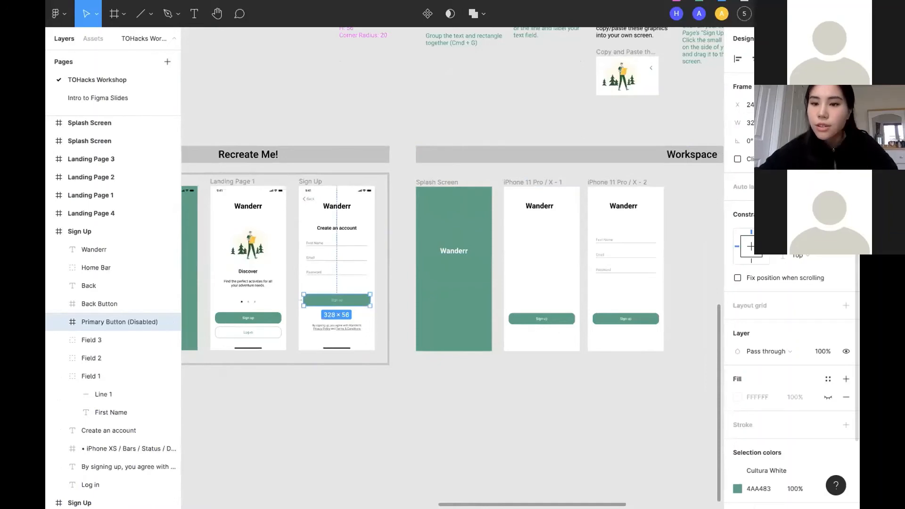
click(647, 319)
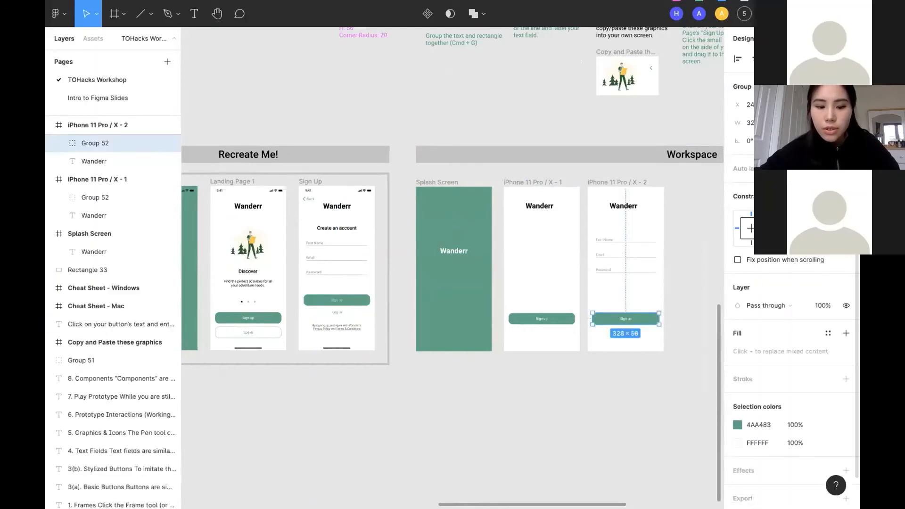
key(shift+Up)
key(shift+Up)
key(shift+Up)
key(shift+Up)
key(shift+Up)
key(shift+Up)
key(shift+Up)
key(shift+Up)
key(shift+Up)
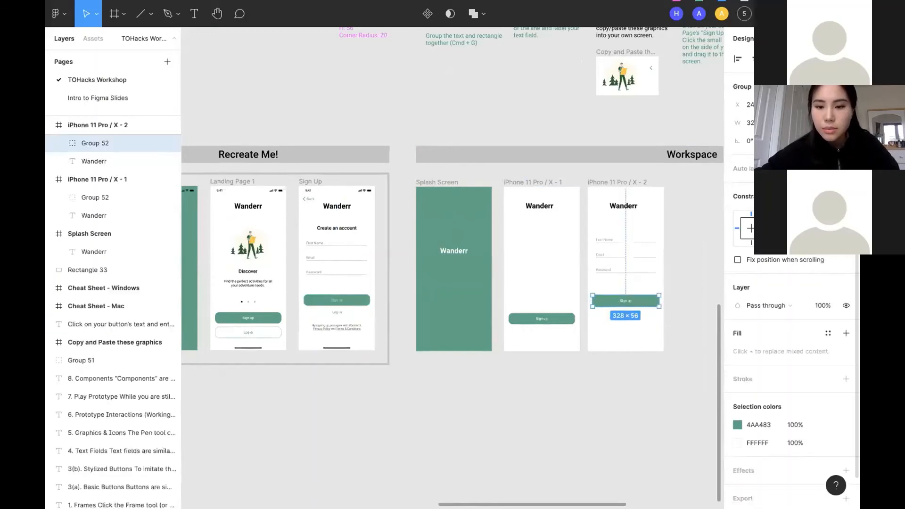
click(676, 387)
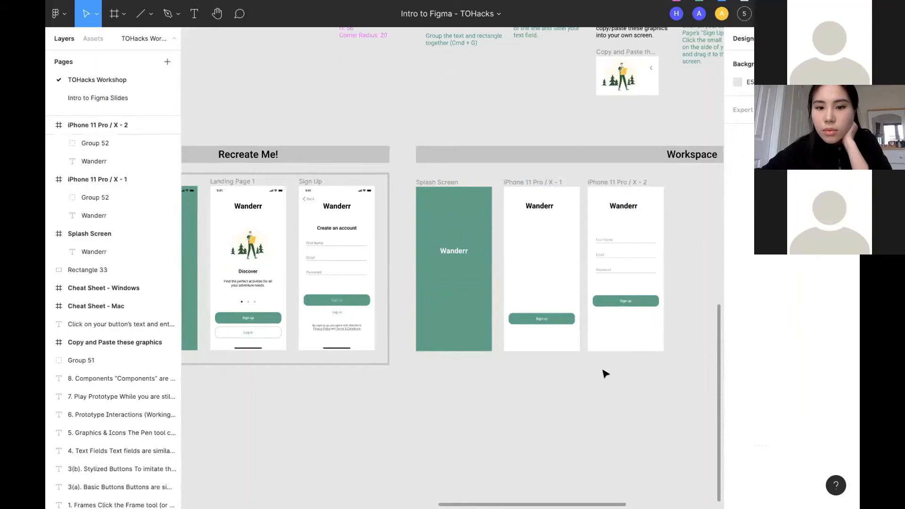
Step: Review the Text Fields and Graphics & Icons instructions and examine the hiker illustration supplied for copying
scroll(605, 374, up, 5)
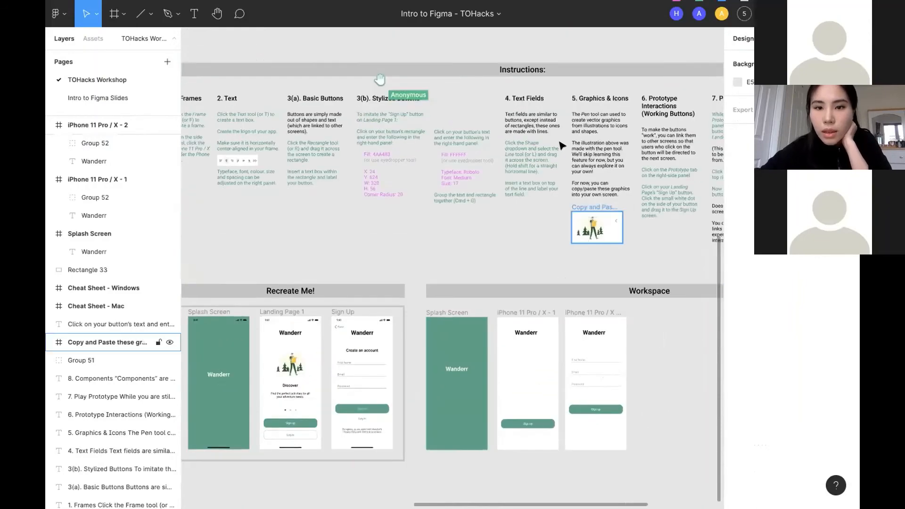
scroll(560, 146, right, 2)
scroll(554, 140, up, 5)
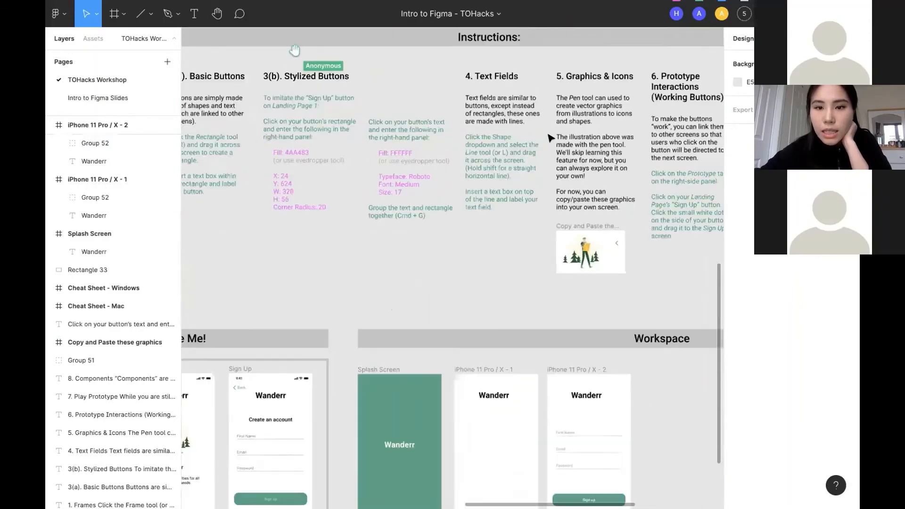
scroll(551, 138, up, 5)
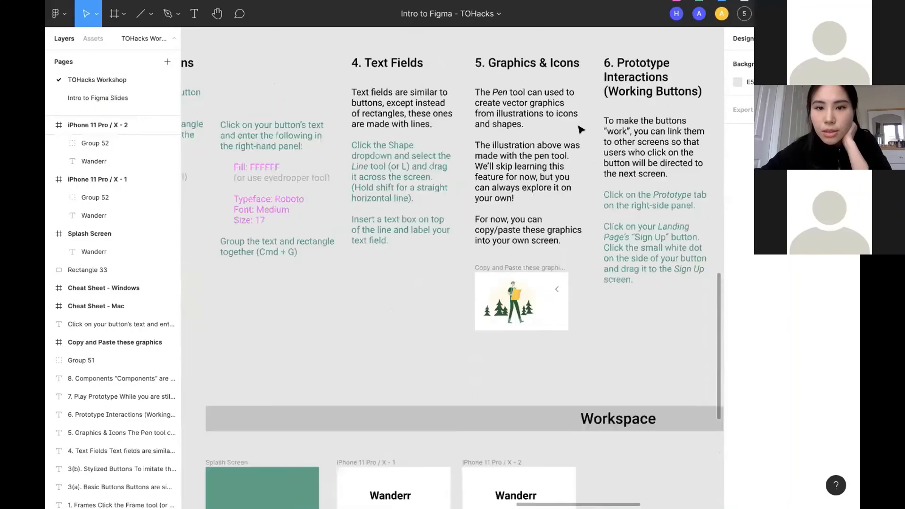
scroll(580, 129, up, 5)
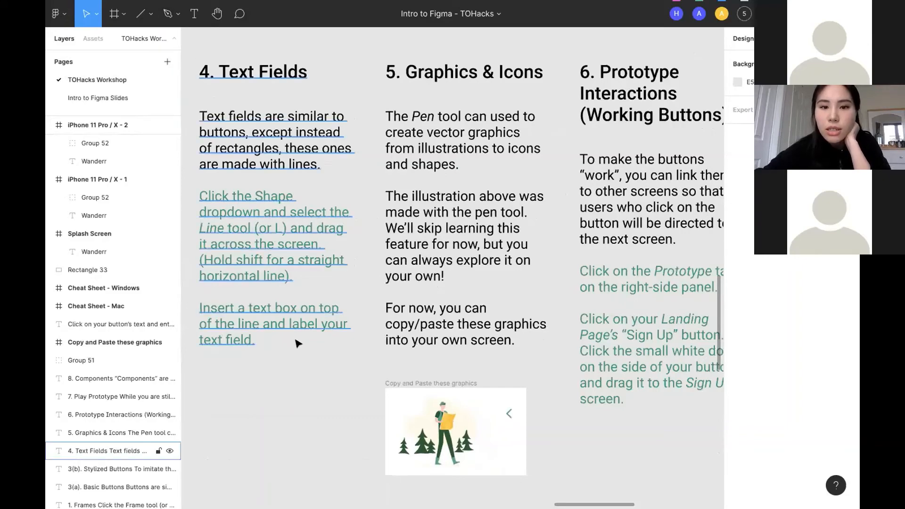
scroll(363, 253, down, 3)
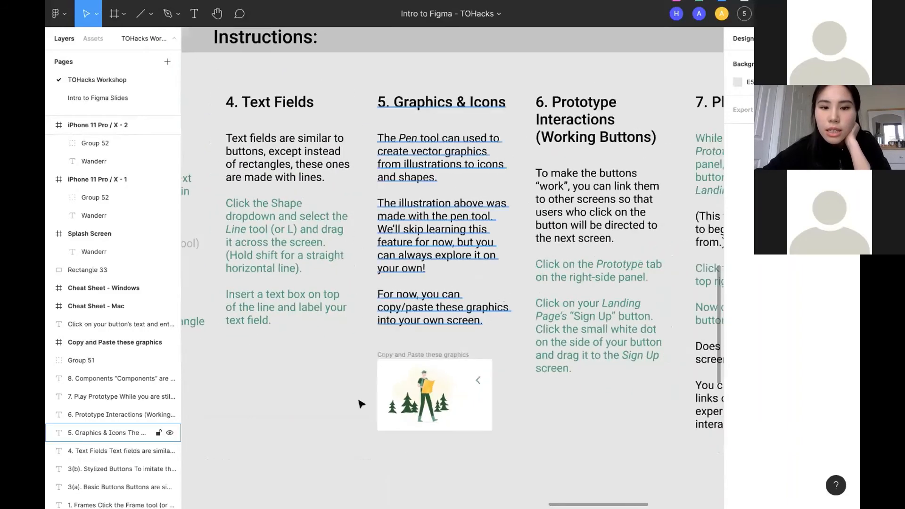
scroll(403, 408, up, 5)
scroll(403, 408, down, 3)
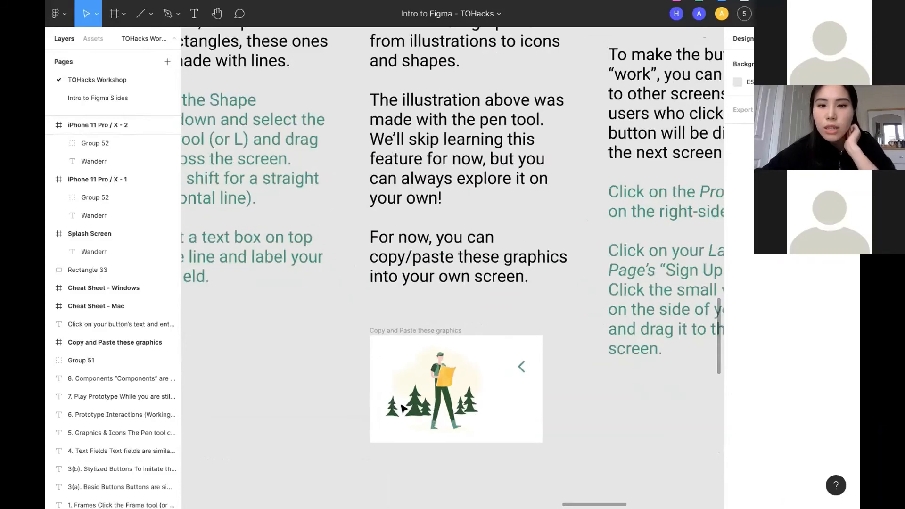
scroll(384, 412, up, 5)
scroll(470, 364, down, 2)
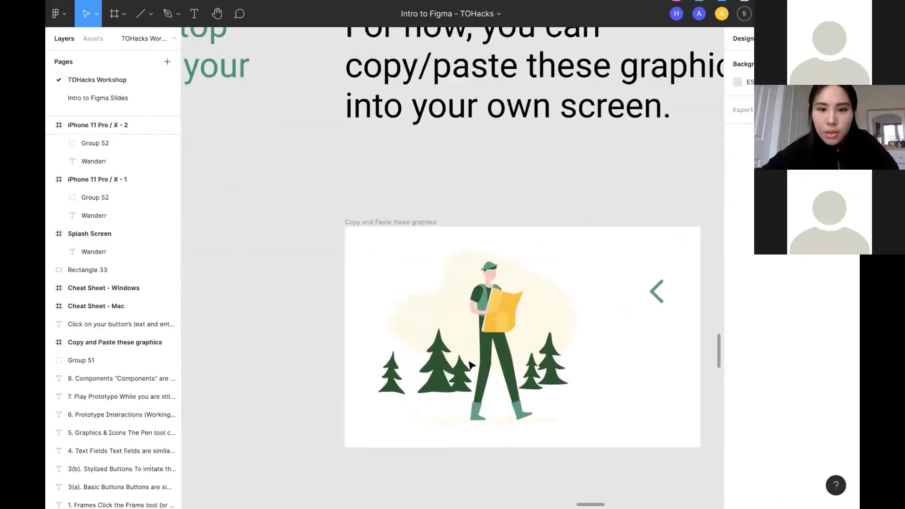
scroll(470, 365, down, 3)
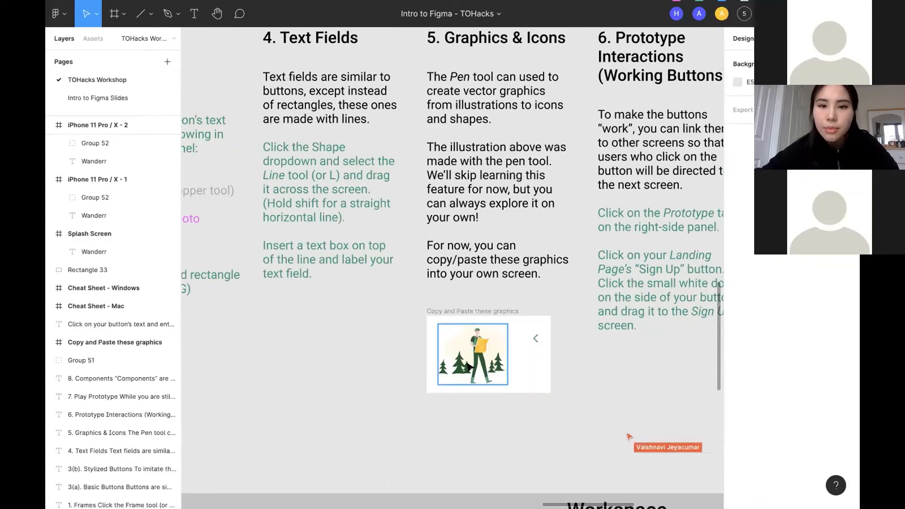
mouse_move(550, 4)
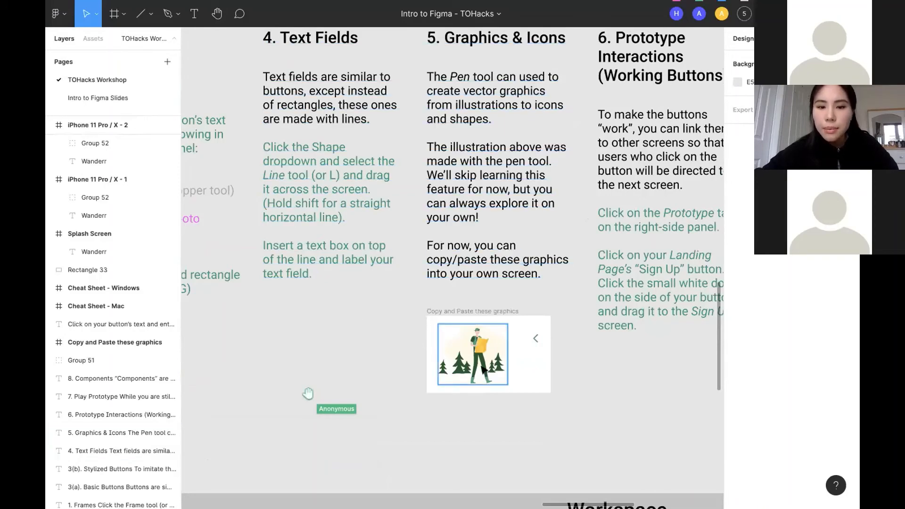
scroll(484, 360, up, 10)
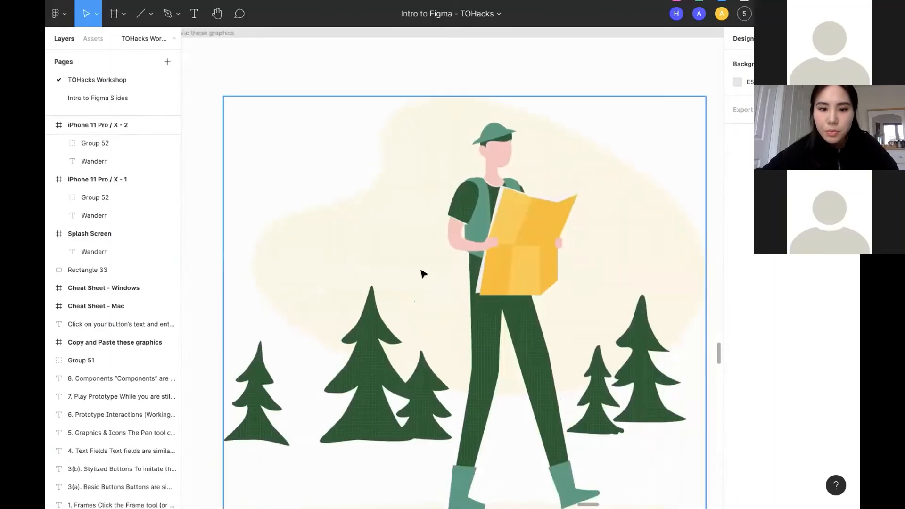
Step: Inspect the vector points of the pale yellow background shape in the hiker illustration
click(423, 273)
double_click(423, 273)
double_click(397, 262)
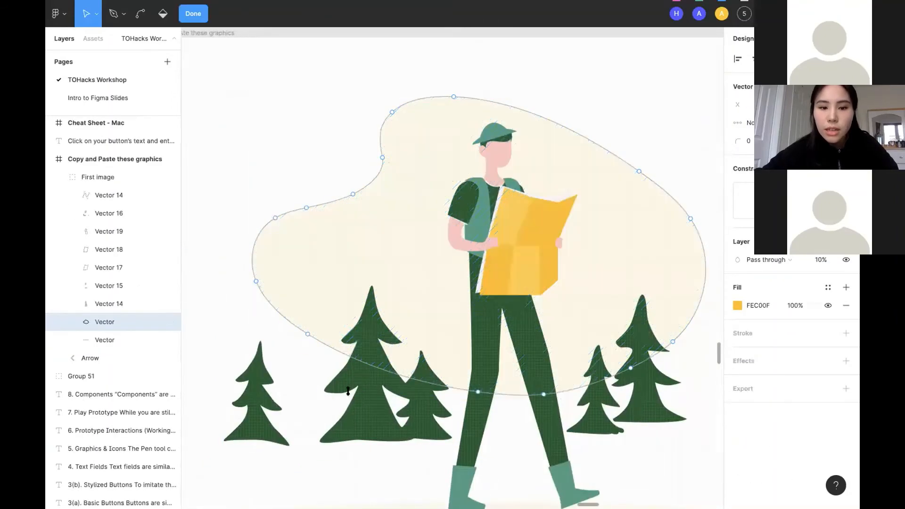
key(Escape)
Step: Open the green trees in the hiker illustration for vector editing and examine their anchor points and curves
double_click(365, 424)
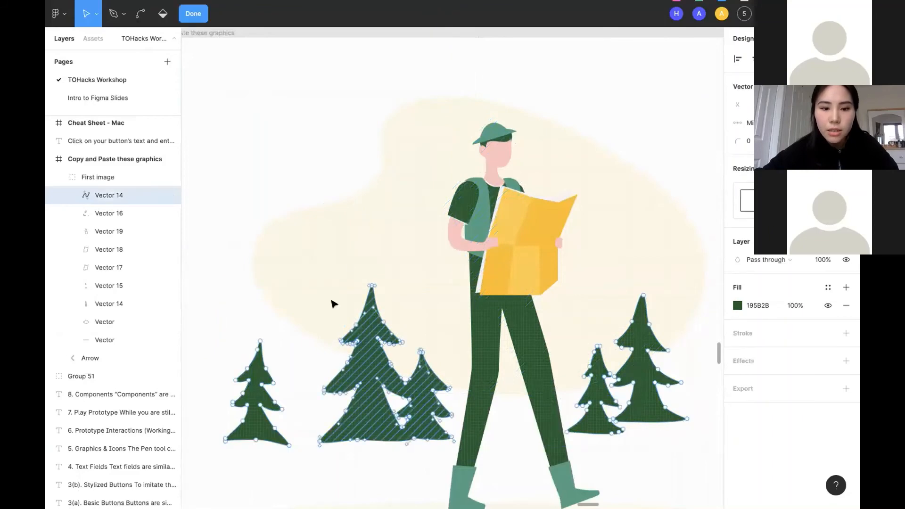
scroll(334, 303, up, 5)
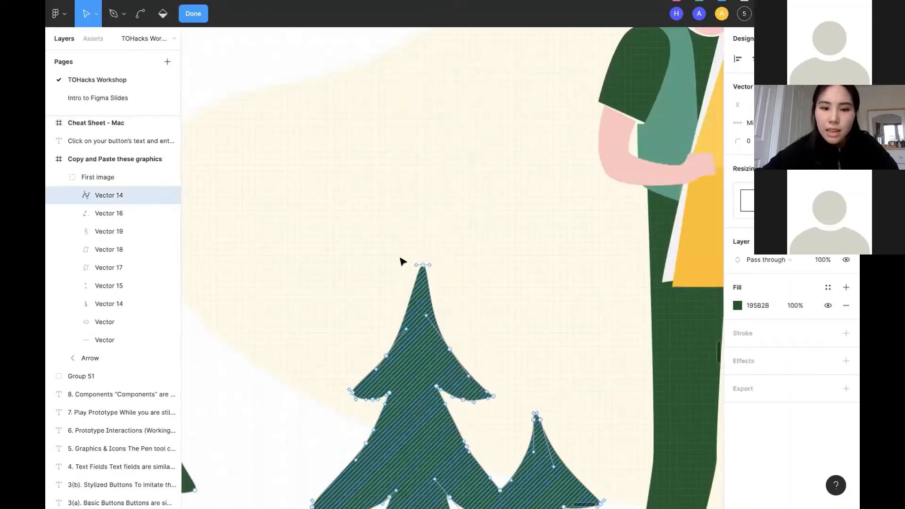
scroll(429, 262, up, 3)
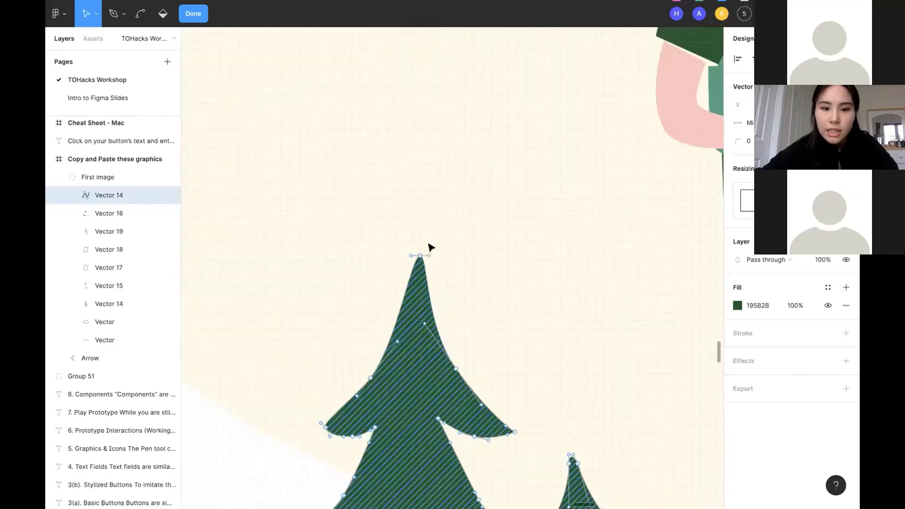
scroll(440, 378, down, 5)
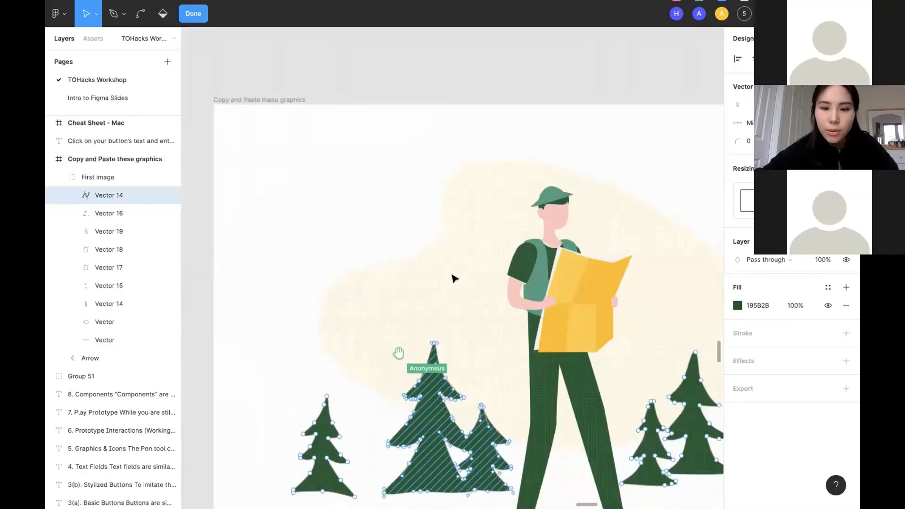
scroll(410, 289, right, 2)
scroll(409, 289, up, 1)
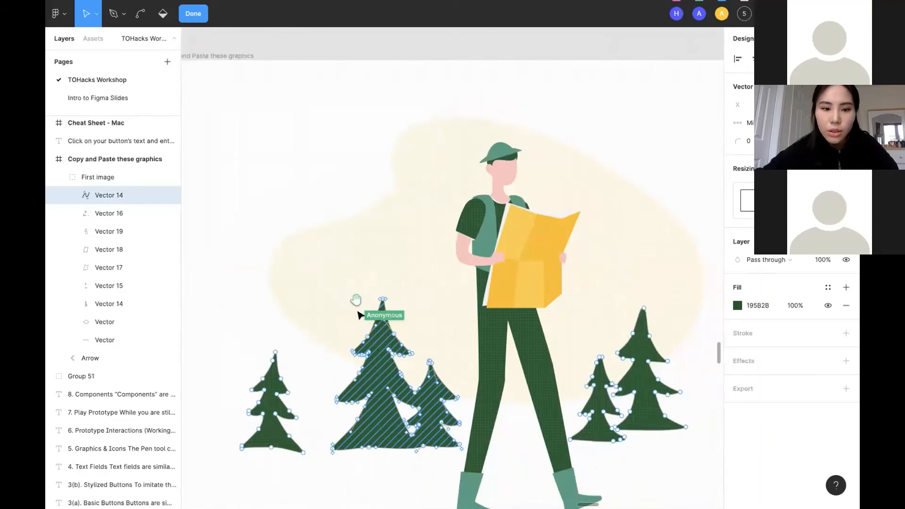
scroll(401, 374, up, 1)
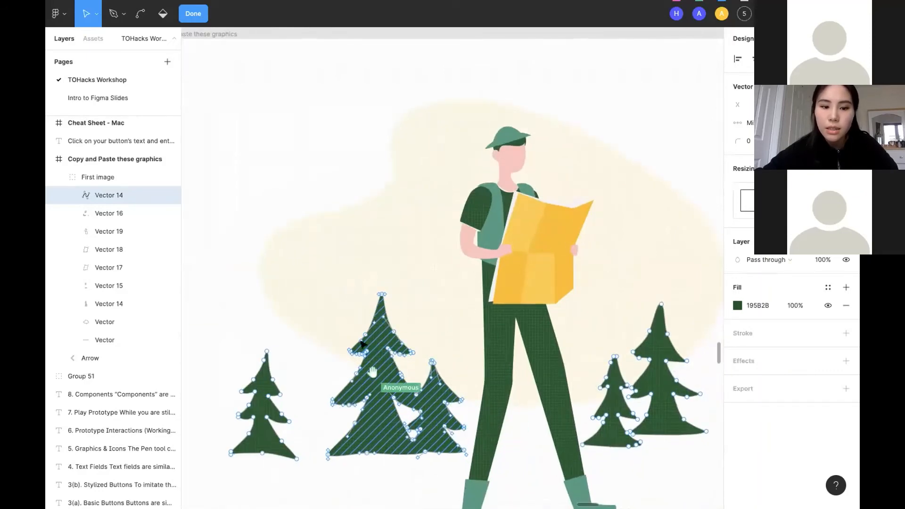
scroll(577, 168, down, 3)
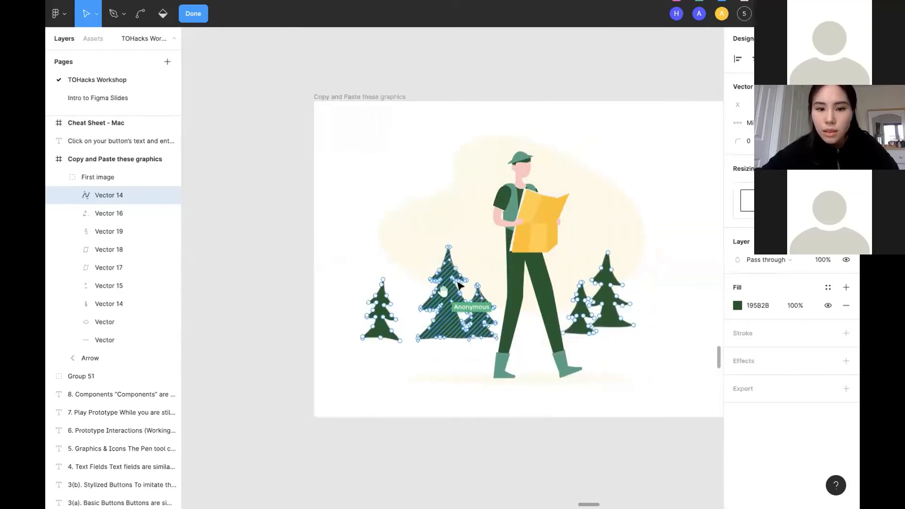
scroll(458, 285, up, 1)
scroll(430, 186, up, 5)
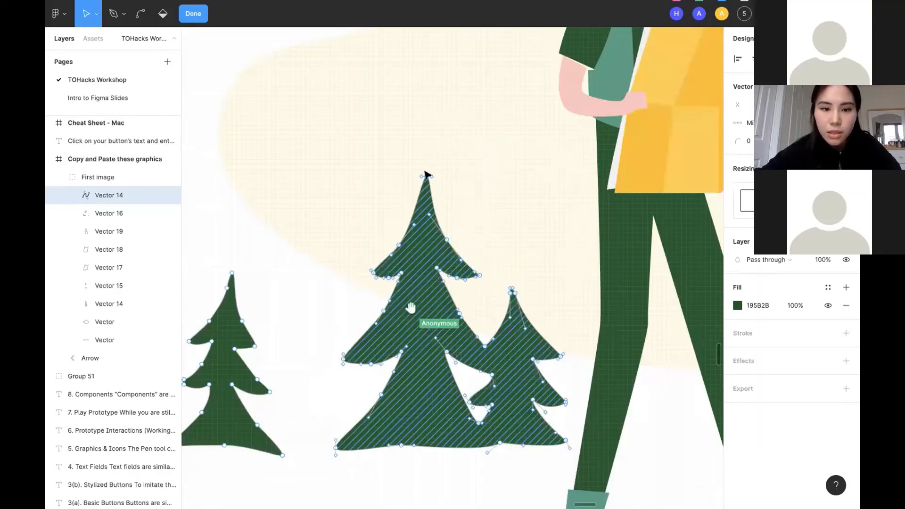
Step: Try to reshape the tip of the tallest tree, undo the change and leave vector editing
scroll(426, 176, up, 1)
drag(497, 141, 370, 73)
key(ctrl+z)
key(Escape)
scroll(380, 151, down, 6)
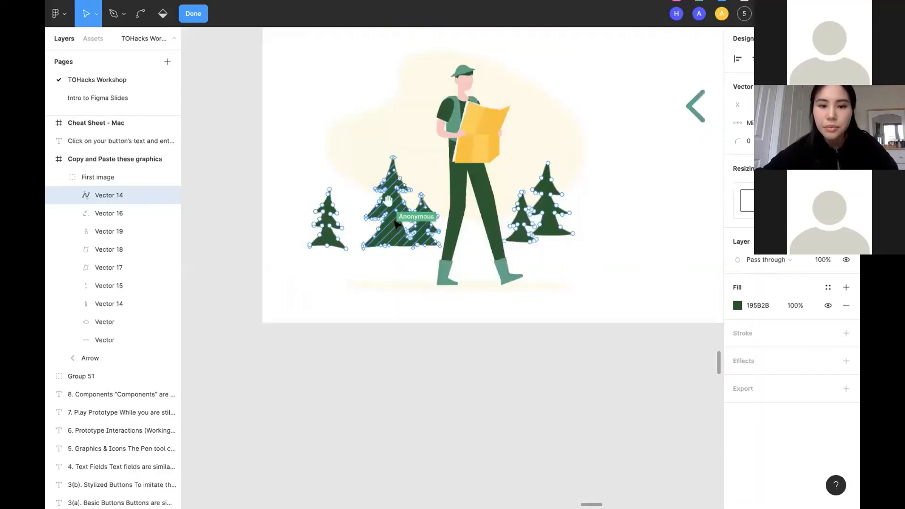
scroll(427, 276, down, 4)
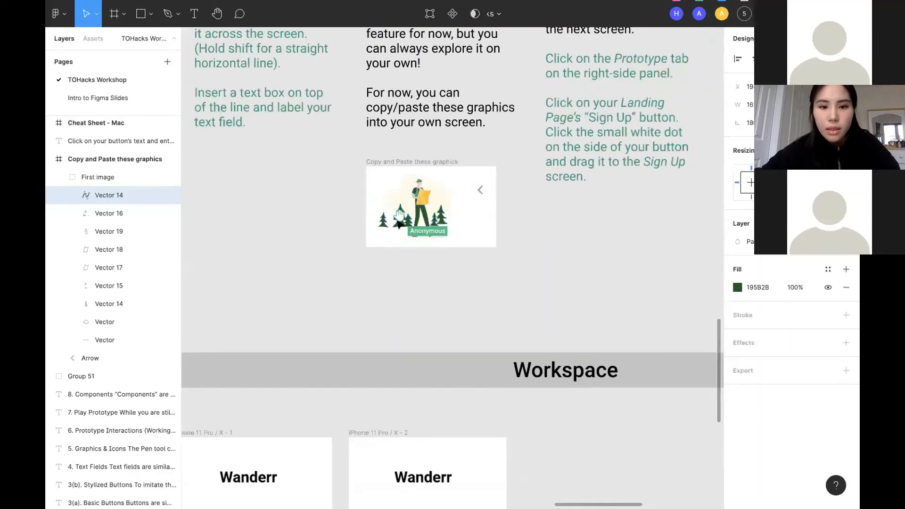
click(427, 268)
Step: Copy the hiker illustration from the supplied graphics and paste it into the first iPhone screen in the workspace
scroll(424, 206, up, 4)
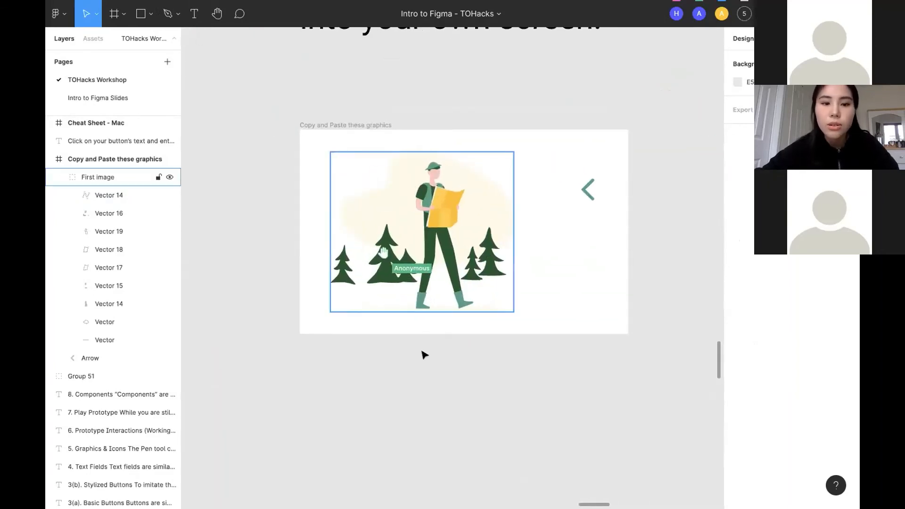
scroll(475, 299, down, 6)
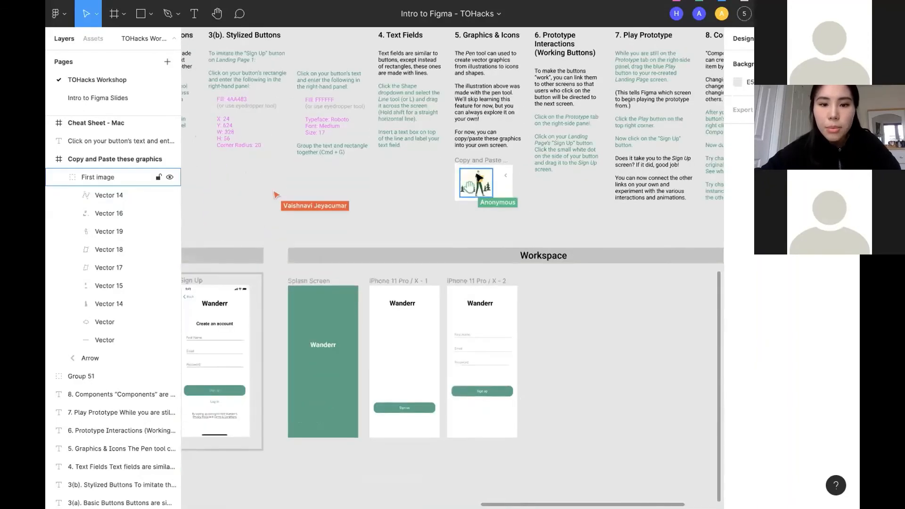
scroll(477, 198, up, 5)
click(471, 214)
scroll(479, 197, down, 3)
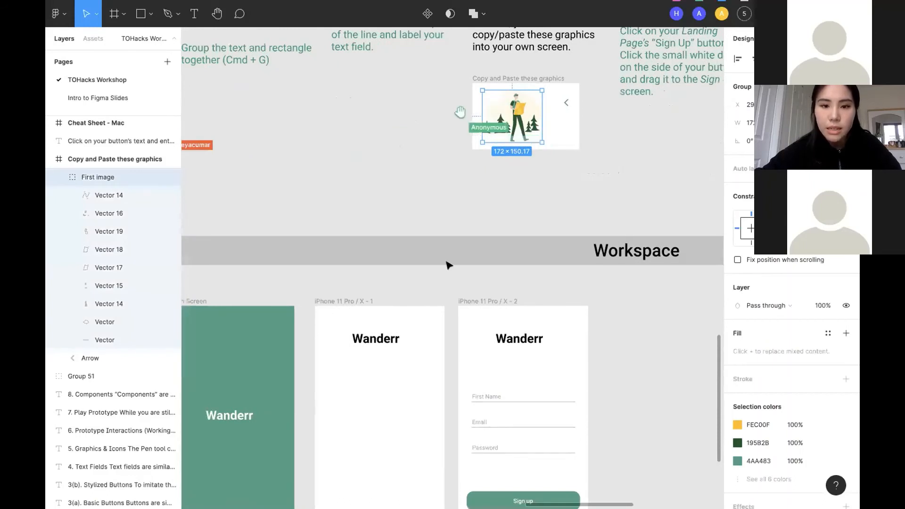
scroll(446, 264, down, 2)
click(386, 253)
scroll(387, 253, down, 2)
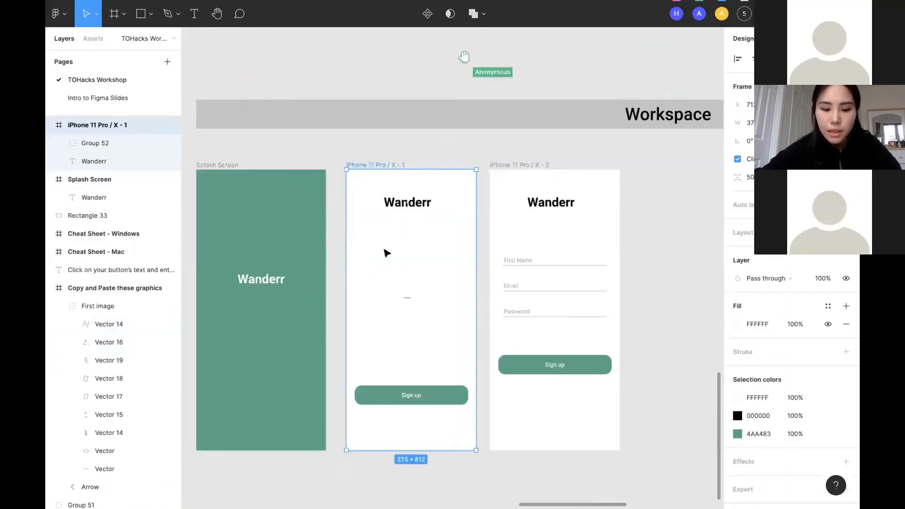
key(ctrl+v)
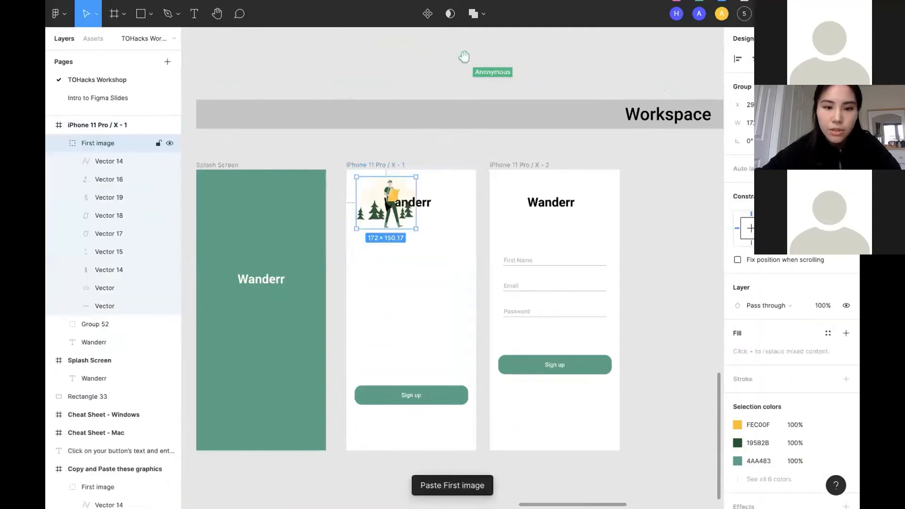
Step: Move the pasted hiker illustration below the Wanderr heading, following the layout of the reference Landing Page 1
drag(386, 202, 413, 271)
scroll(440, 355, left, 3)
scroll(441, 355, down, 1)
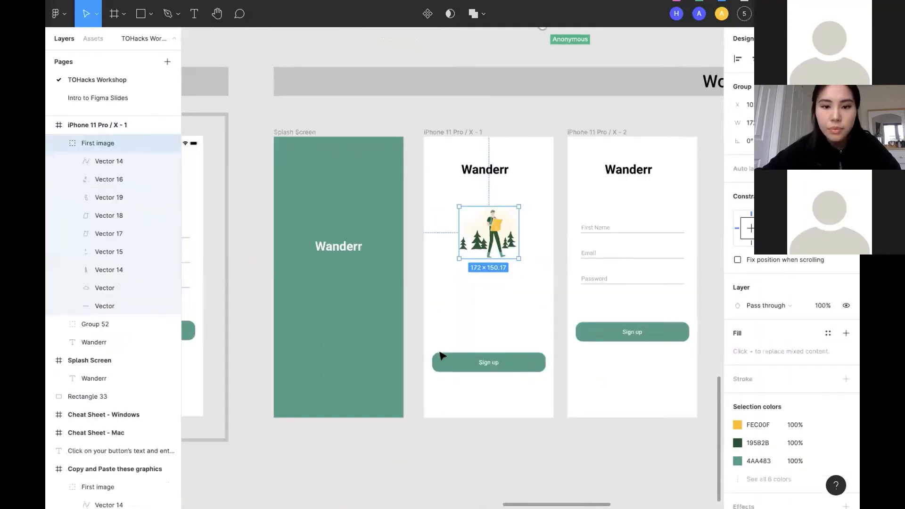
scroll(440, 355, down, 3)
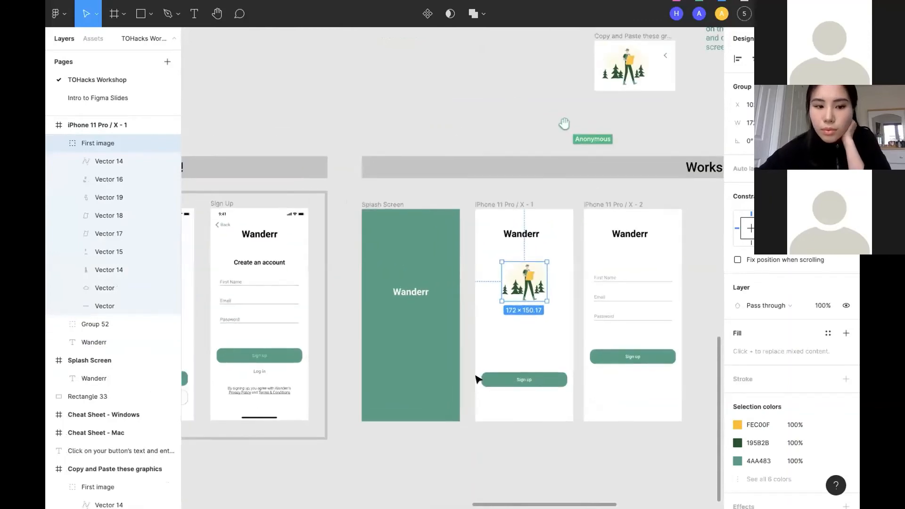
scroll(477, 379, down, 3)
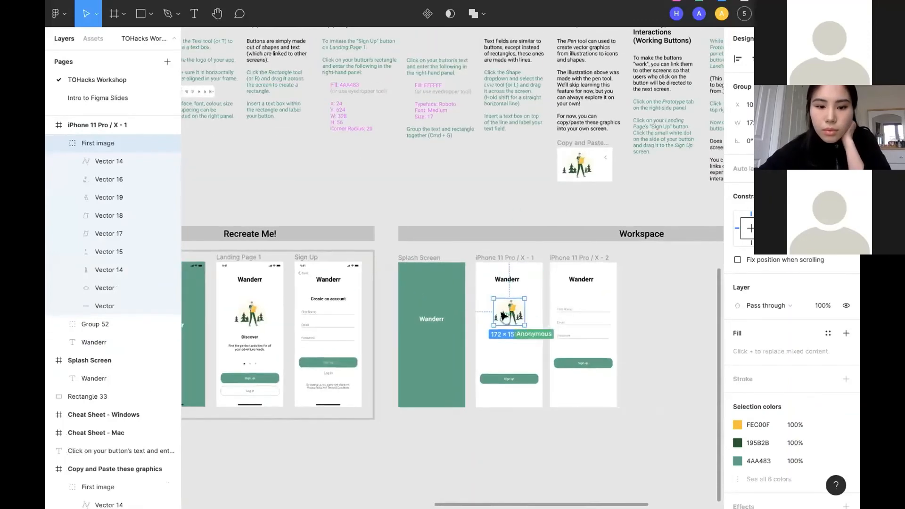
scroll(499, 308, up, 2)
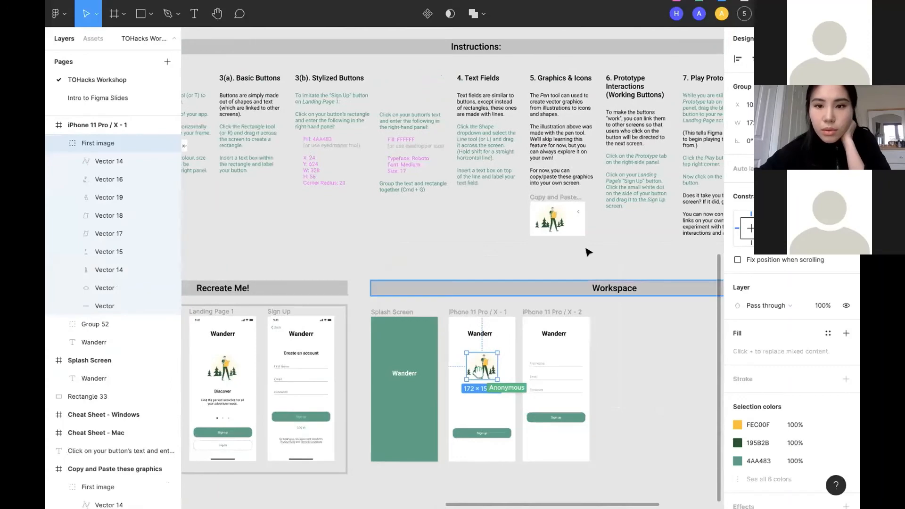
scroll(631, 222, right, 1)
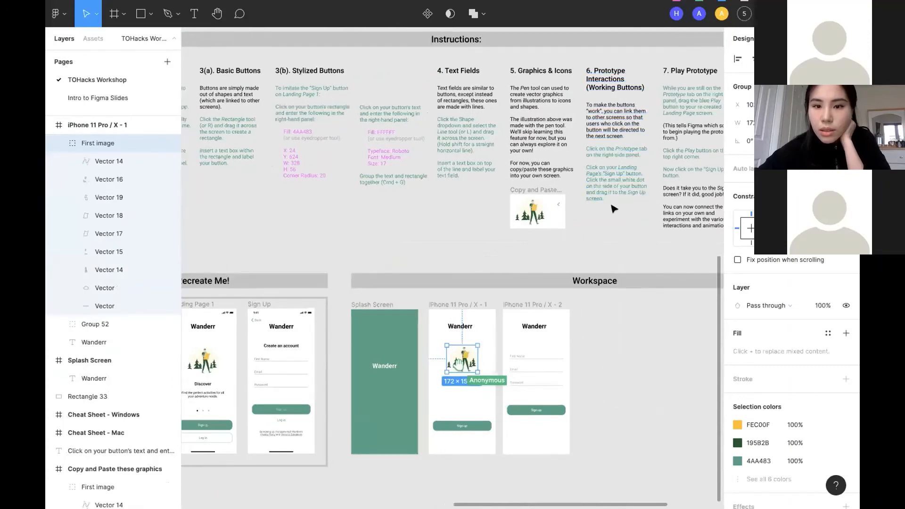
click(632, 145)
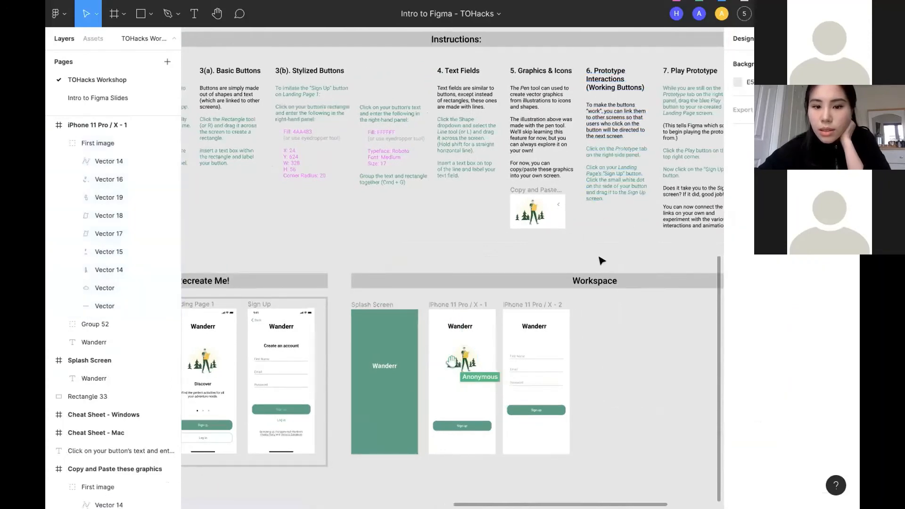
Step: Fine-tune the hiker illustration's position between the Wanderr heading and the Sign up button
click(465, 367)
scroll(465, 367, up, 2)
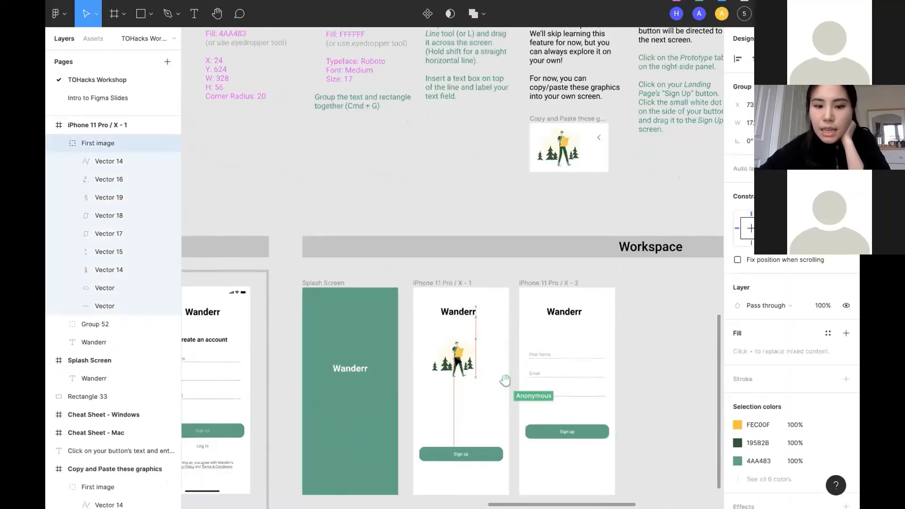
scroll(607, 278, up, 3)
scroll(606, 278, right, 1)
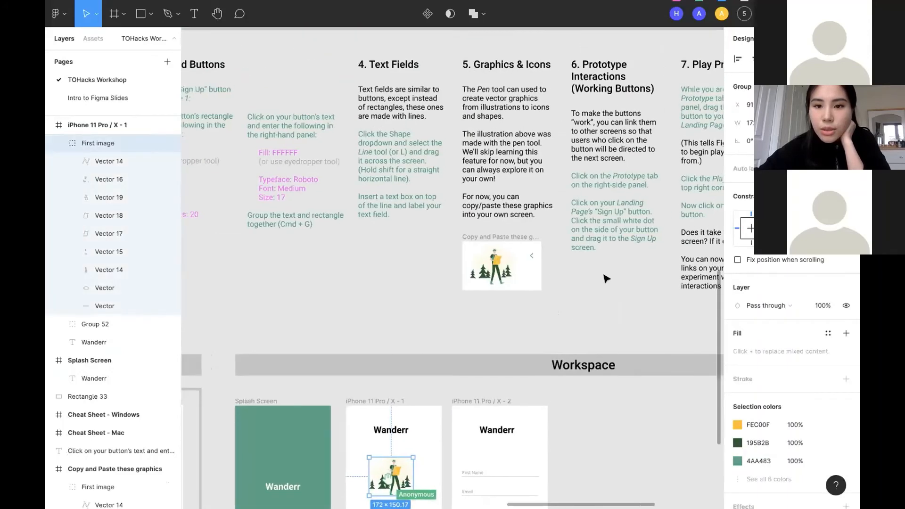
scroll(606, 278, up, 1)
scroll(606, 278, right, 1)
click(606, 288)
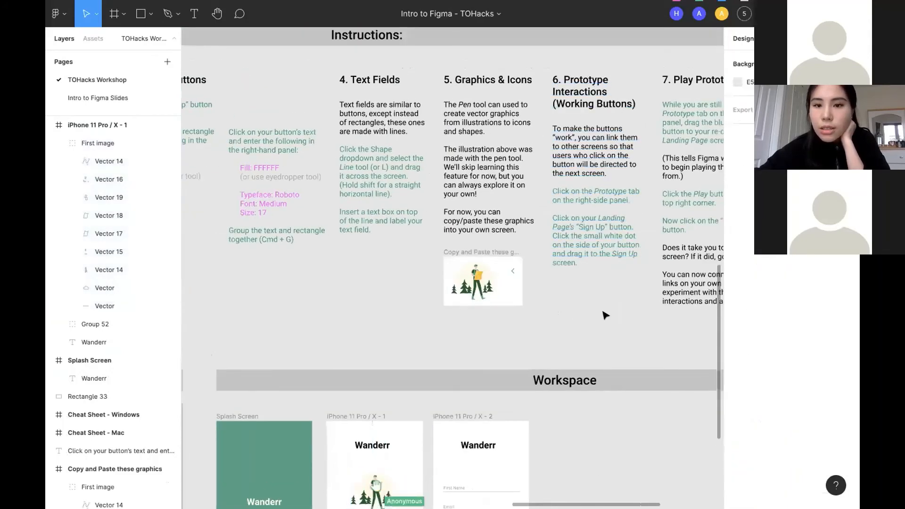
Step: Review the Prototype Interactions and Play Prototype instructions and compare them with the two workspace screens
scroll(365, 413, up, 5)
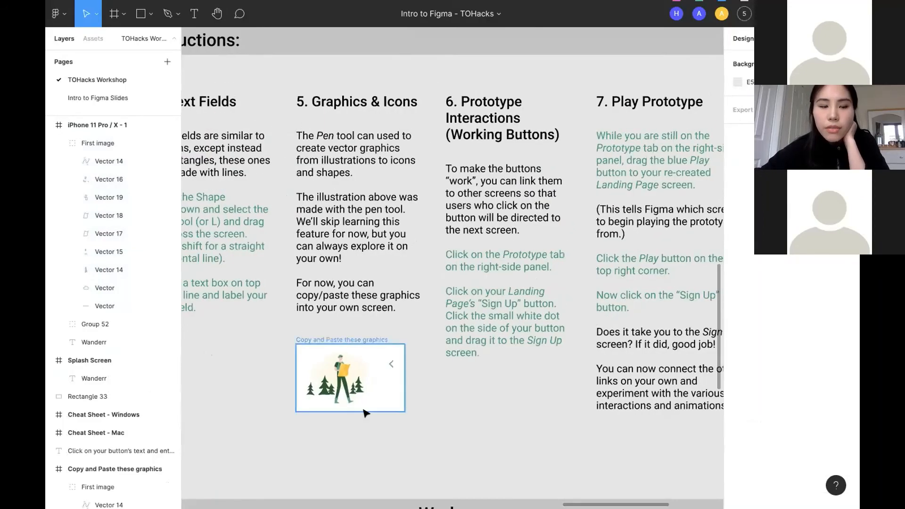
scroll(365, 412, down, 5)
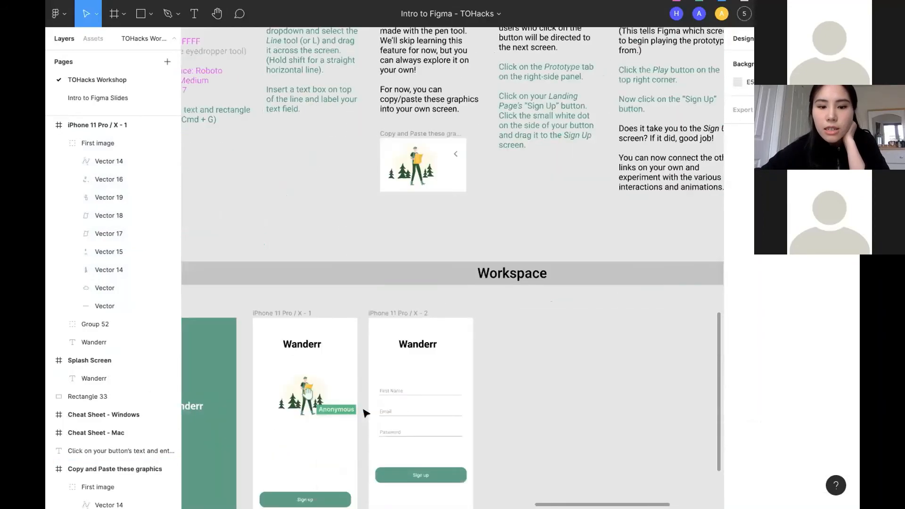
scroll(366, 413, down, 4)
scroll(531, 339, left, 2)
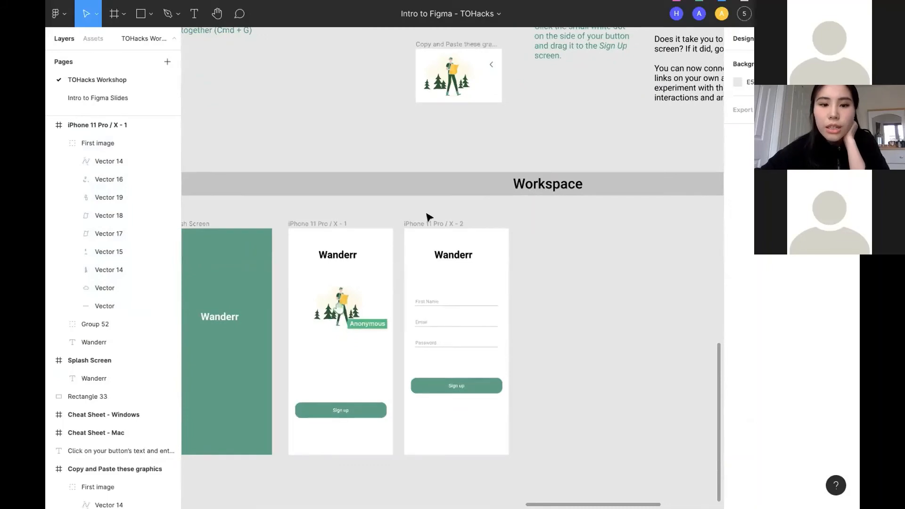
scroll(477, 222, up, 4)
scroll(477, 221, right, 2)
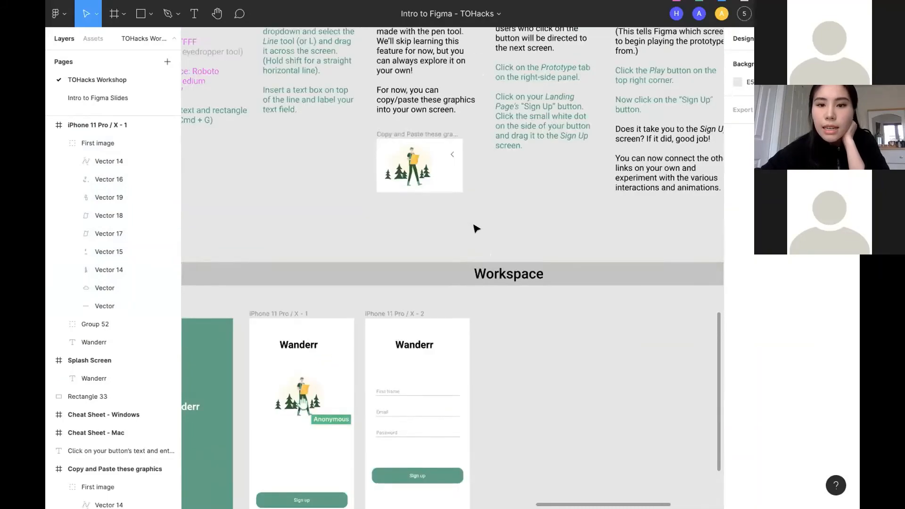
scroll(476, 229, up, 5)
scroll(475, 229, right, 2)
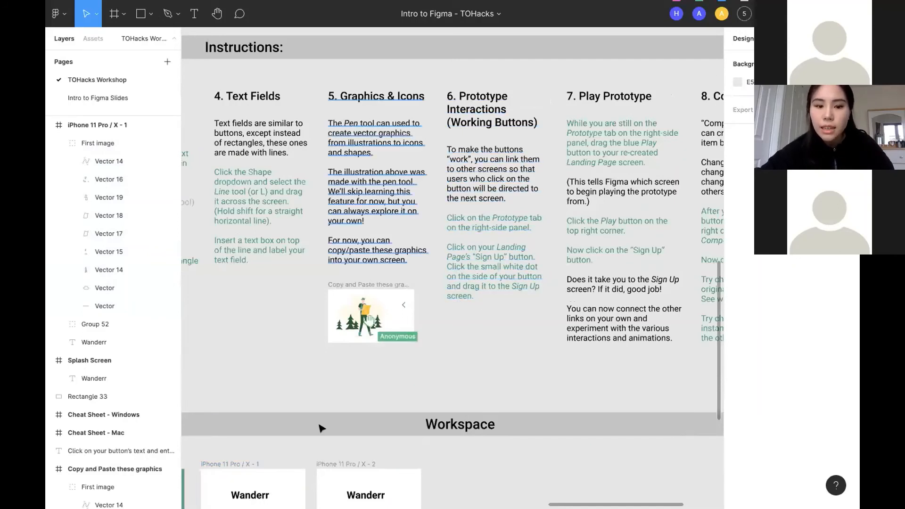
scroll(358, 330, down, 10)
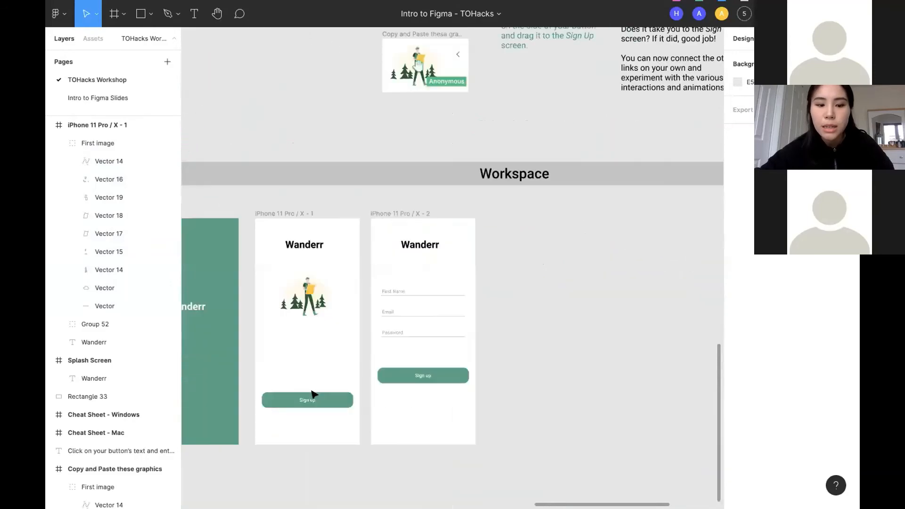
scroll(405, 205, up, 9)
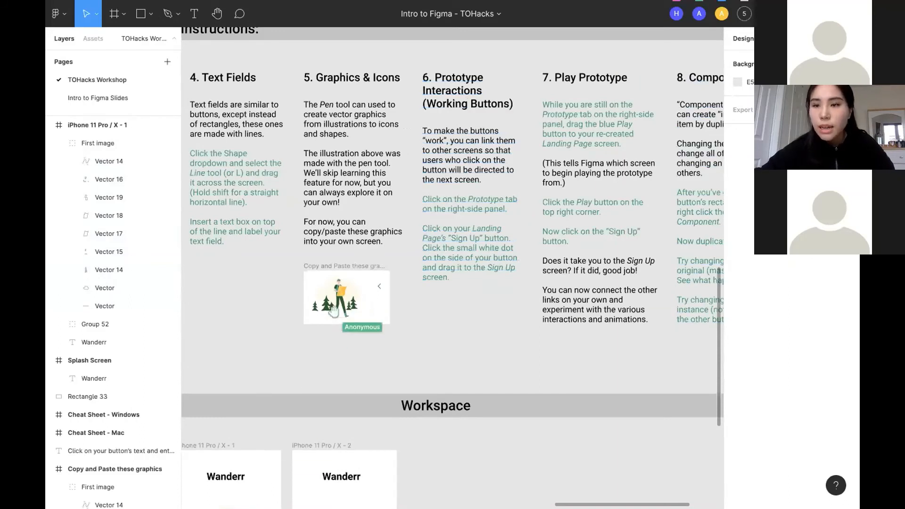
Step: Switch to the prototype settings and keep the currently chosen iPhone as the preview device
click(776, 38)
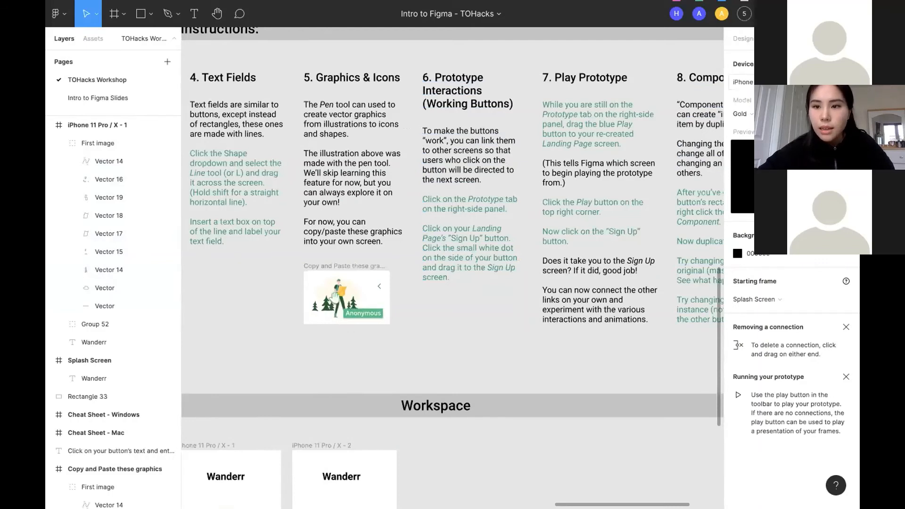
click(792, 82)
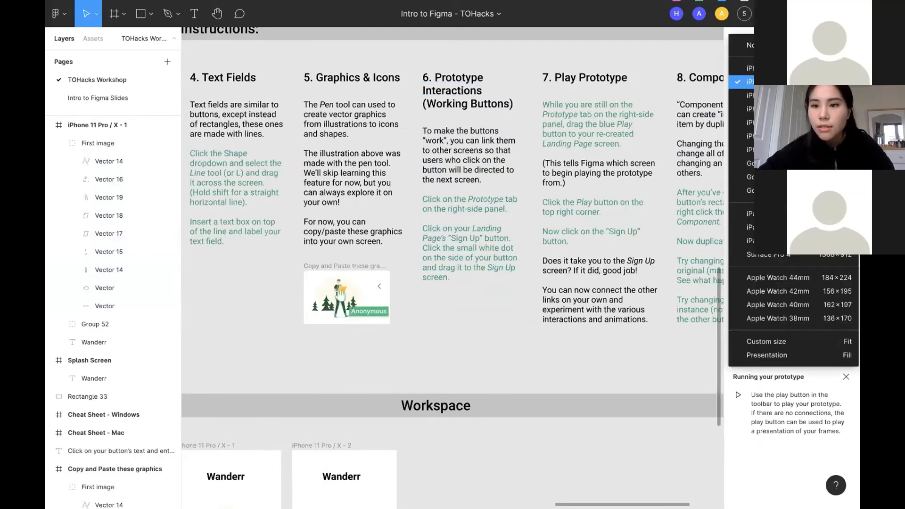
click(793, 82)
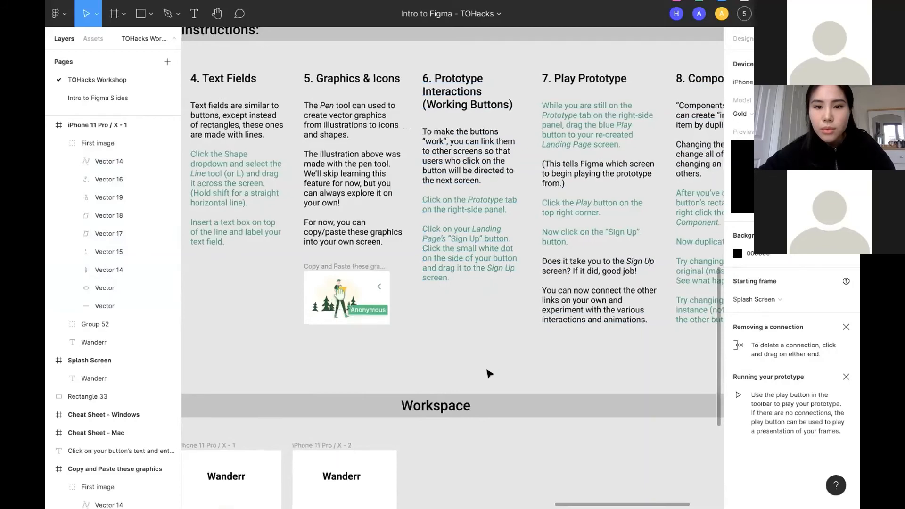
Step: Rename the first iPhone frame in the workspace, which holds the hiker illustration, as Landing Page
scroll(456, 368, down, 3)
scroll(456, 369, left, 2)
scroll(456, 369, down, 2)
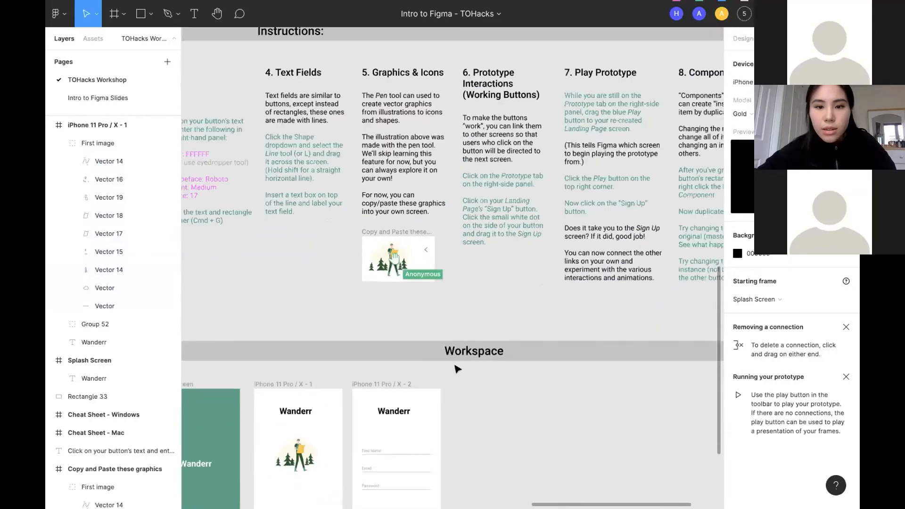
scroll(456, 369, down, 5)
scroll(456, 369, left, 2)
scroll(354, 422, up, 3)
scroll(353, 422, up, 2)
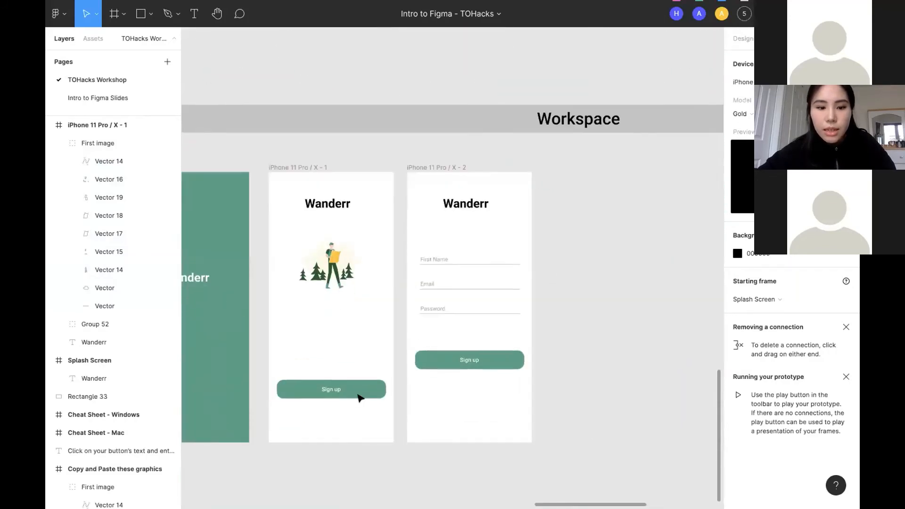
scroll(360, 395, left, 2)
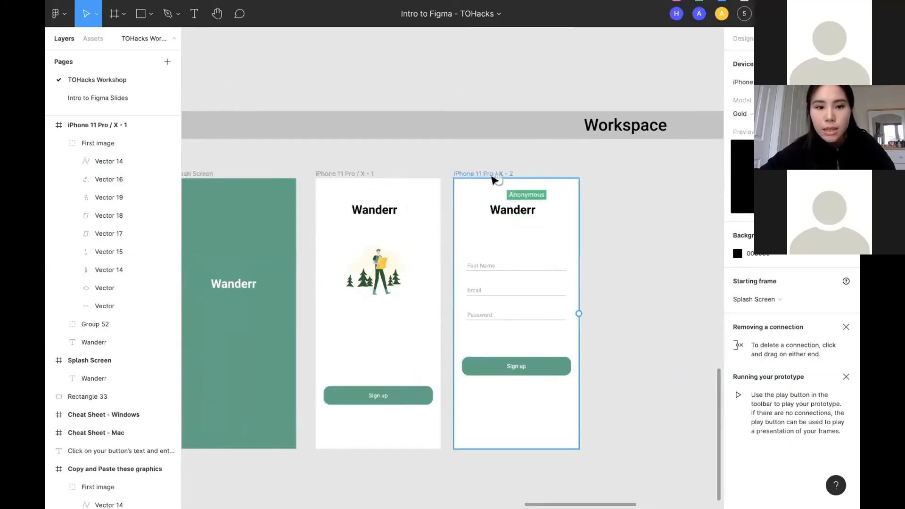
scroll(424, 174, left, 2)
click(369, 174)
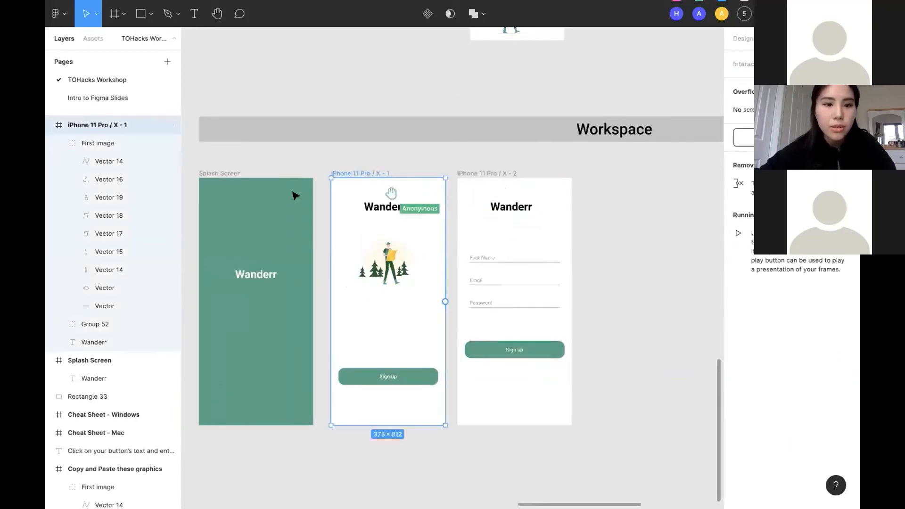
scroll(348, 193, left, 3)
scroll(348, 192, down, 2)
scroll(348, 191, left, 5)
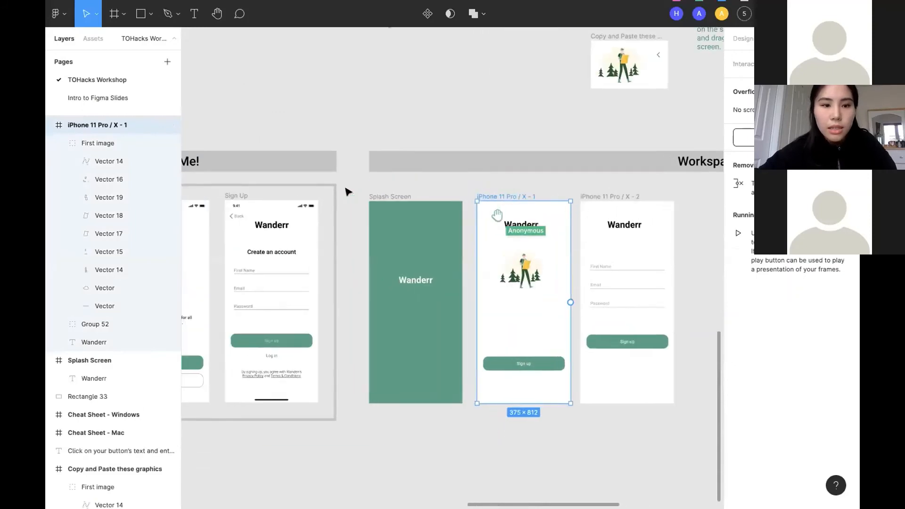
scroll(347, 192, down, 3)
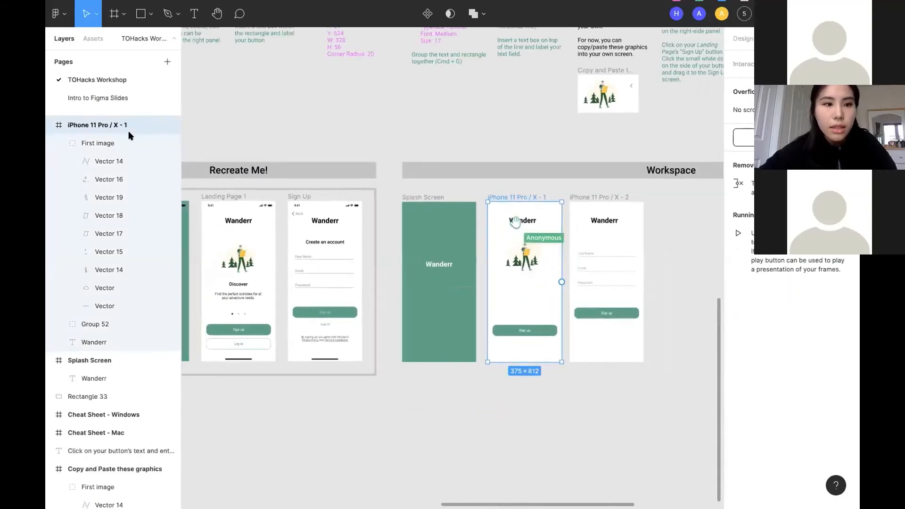
double_click(94, 125)
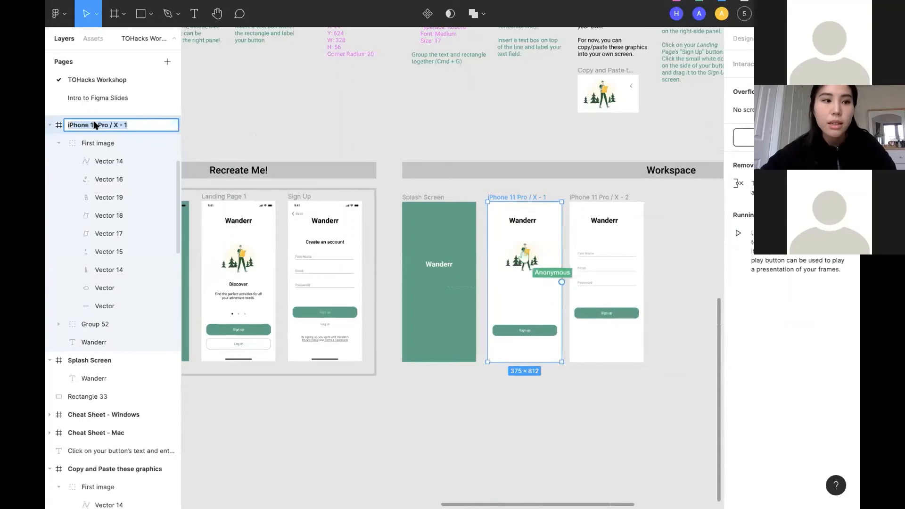
text(Landing Page)
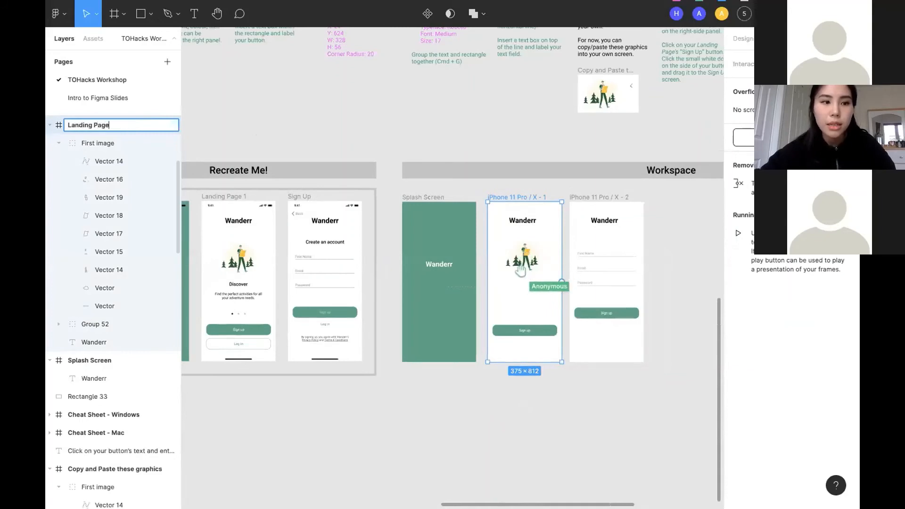
key(Return)
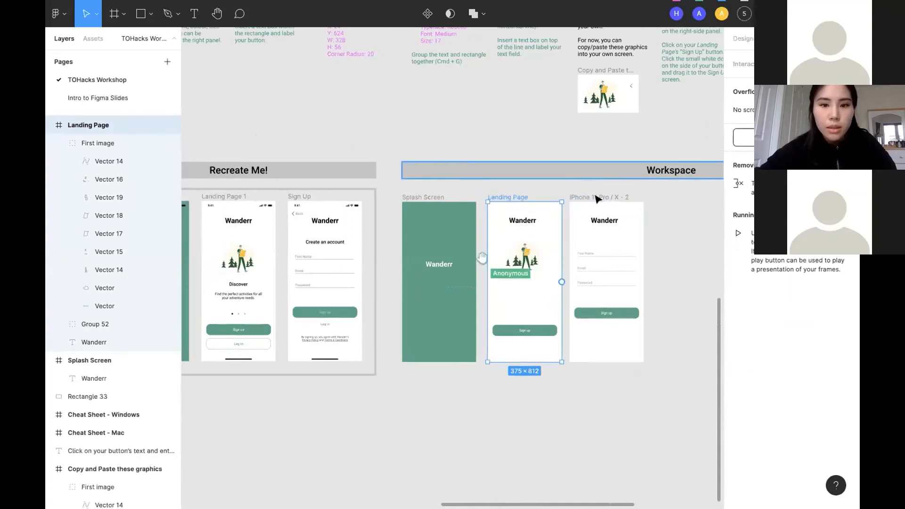
Step: Rename the remaining iPhone frame in the workspace, which holds the name, email and password fields, as Sign Up
click(591, 196)
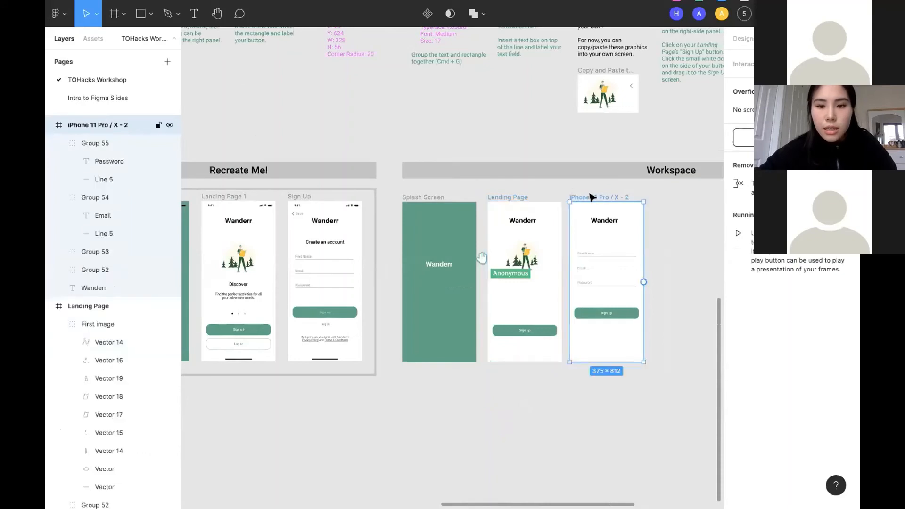
scroll(591, 197, up, 2)
scroll(282, 243, left, 1)
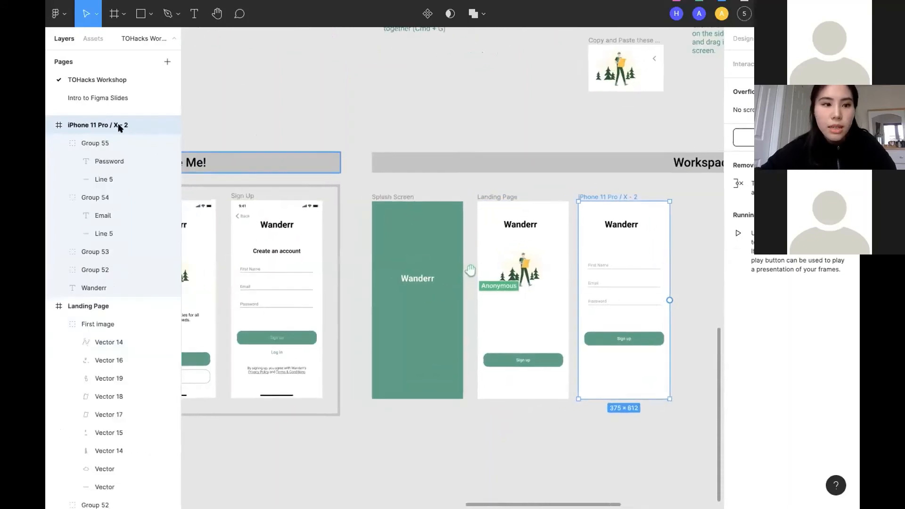
double_click(94, 125)
text(Sign U)
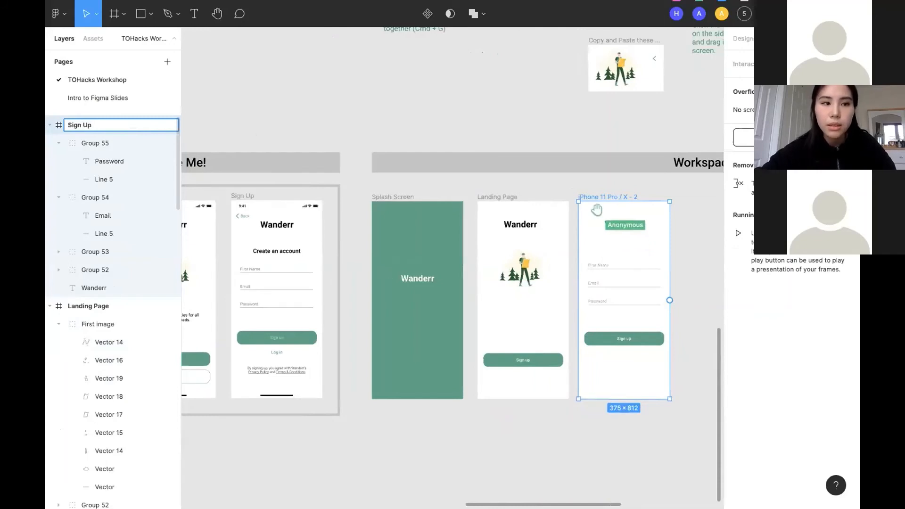
text(p)
key(Return)
click(687, 409)
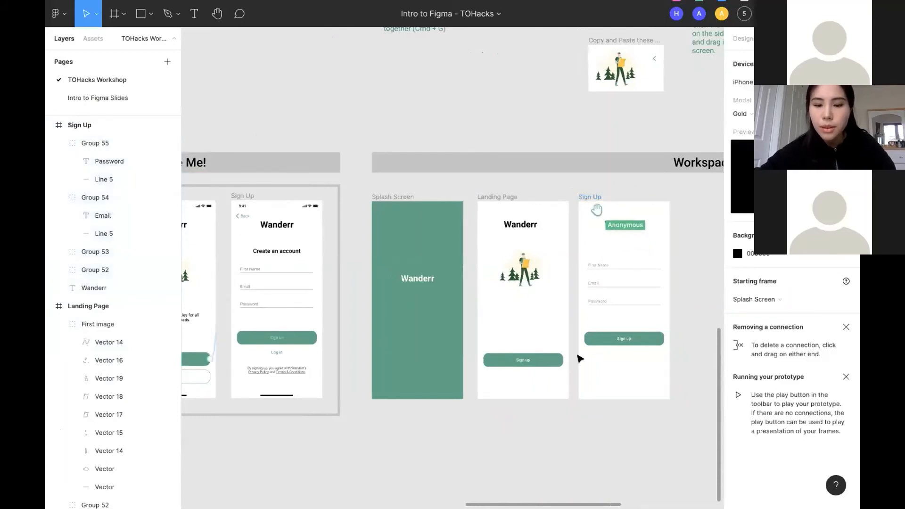
Step: Connect the Landing Page's Sign up button to the workspace's Sign Up screen with an On tap, Navigate to interaction and Instant animation
scroll(579, 359, up, 2)
click(515, 369)
scroll(517, 369, up, 2)
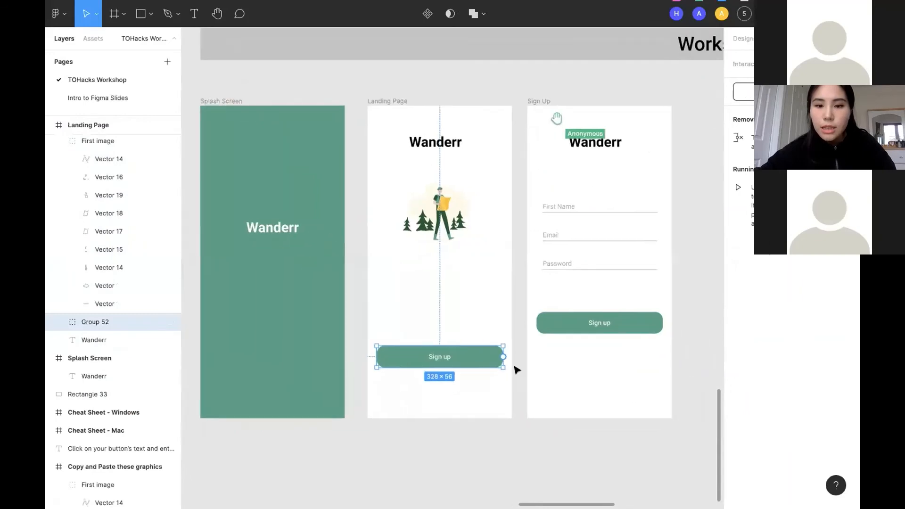
scroll(517, 369, right, 1)
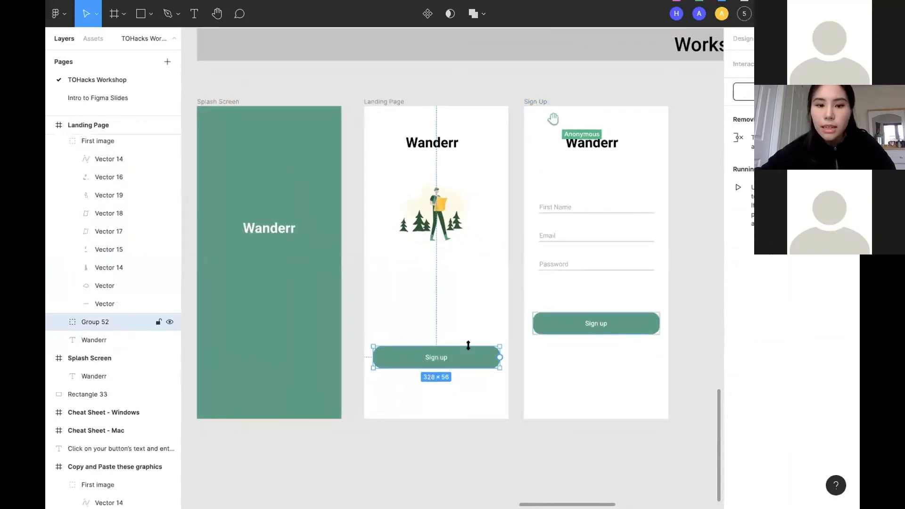
scroll(476, 368, up, 1)
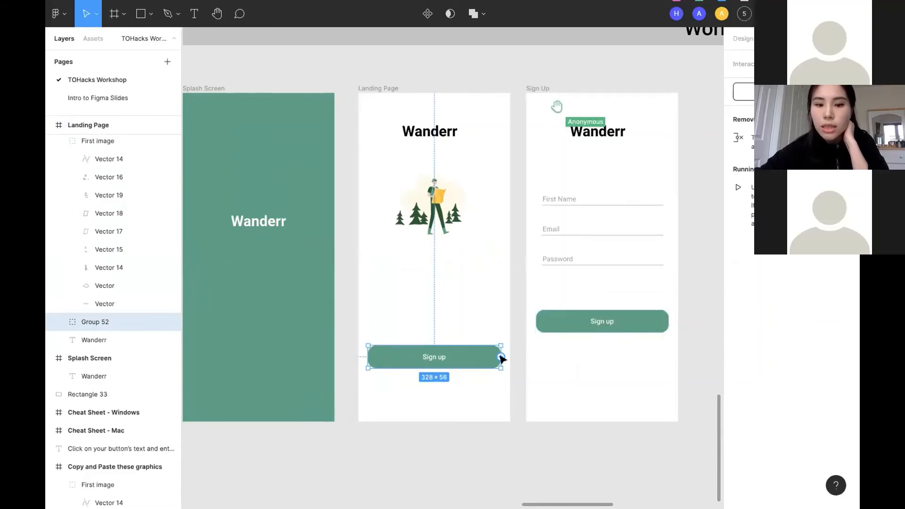
drag(523, 307, 547, 281)
scroll(546, 280, right, 3)
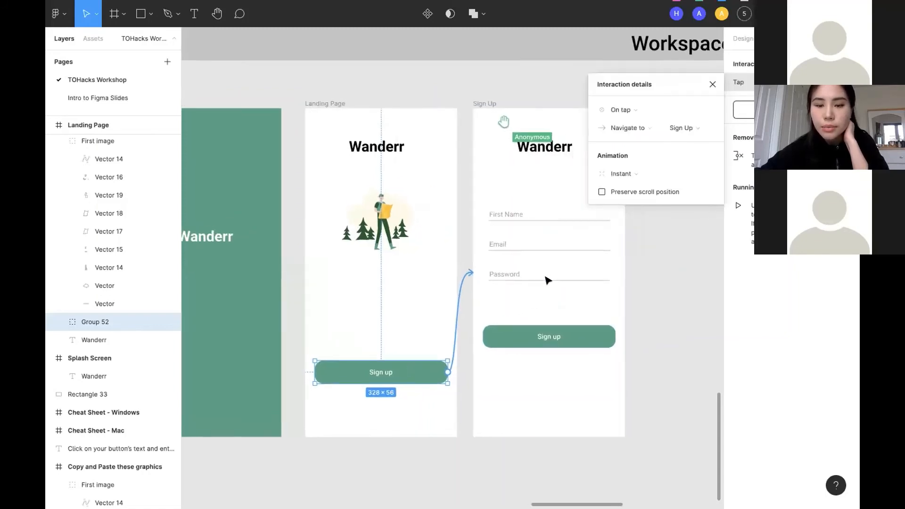
scroll(546, 280, right, 3)
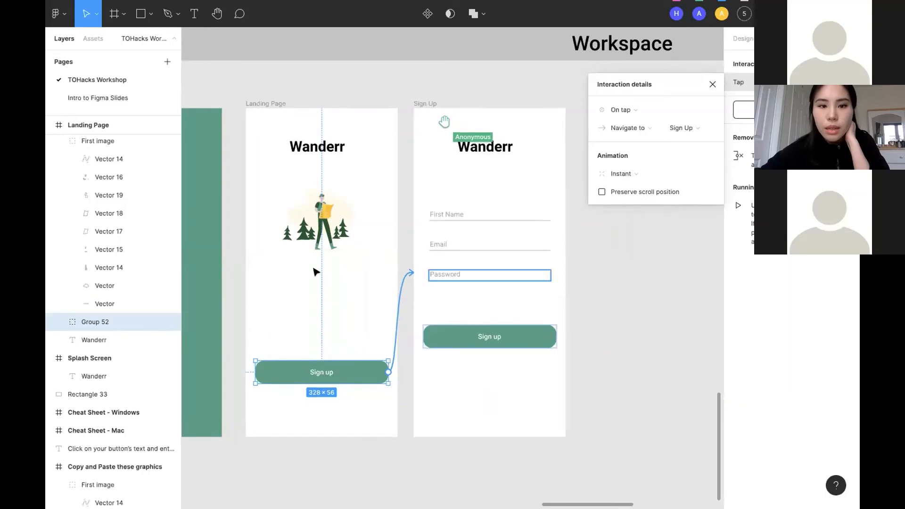
Step: Review the trigger options for the Sign up button's interaction, keep On tap and close the interaction details
click(656, 110)
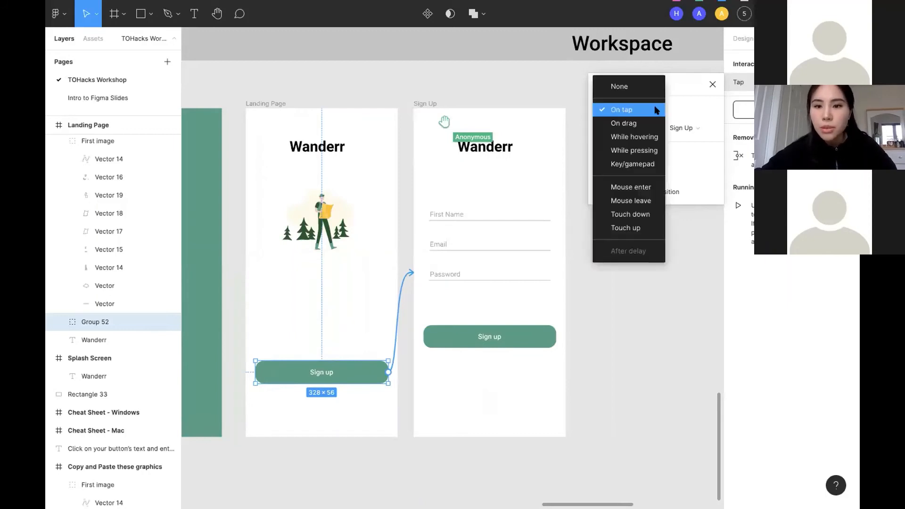
click(658, 114)
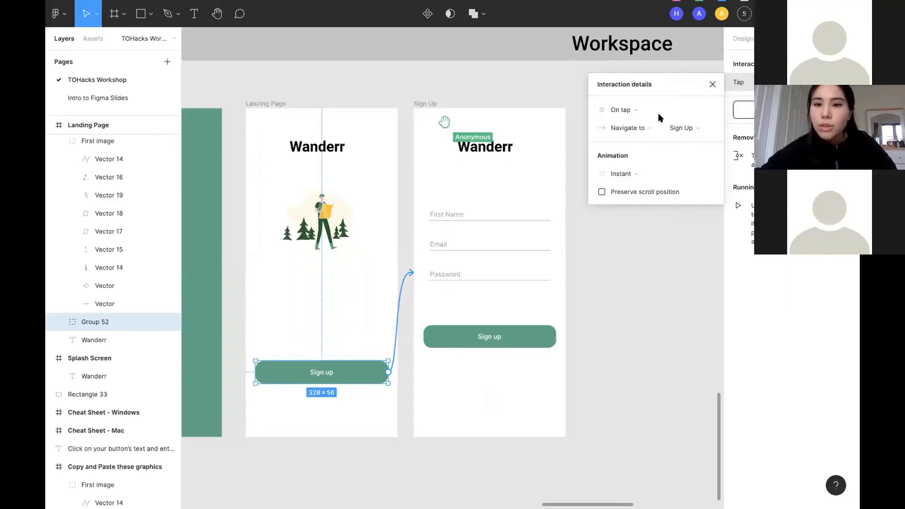
click(640, 114)
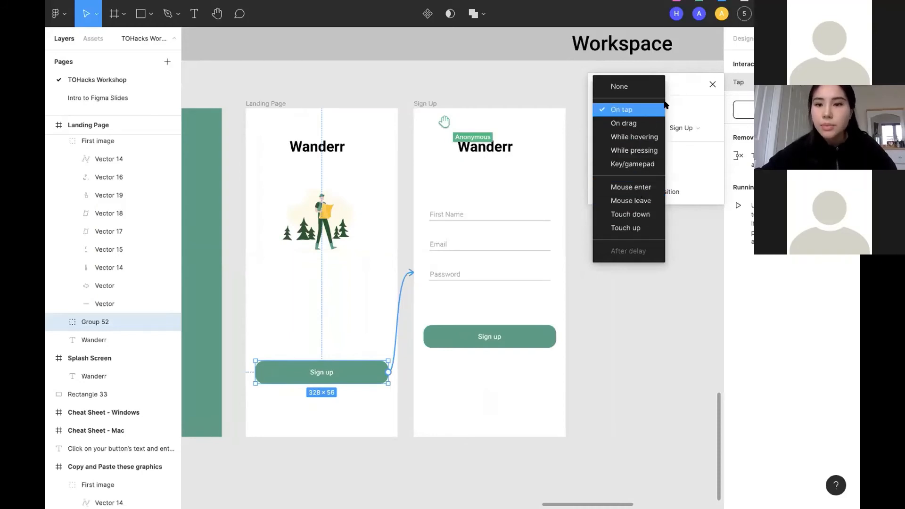
click(615, 111)
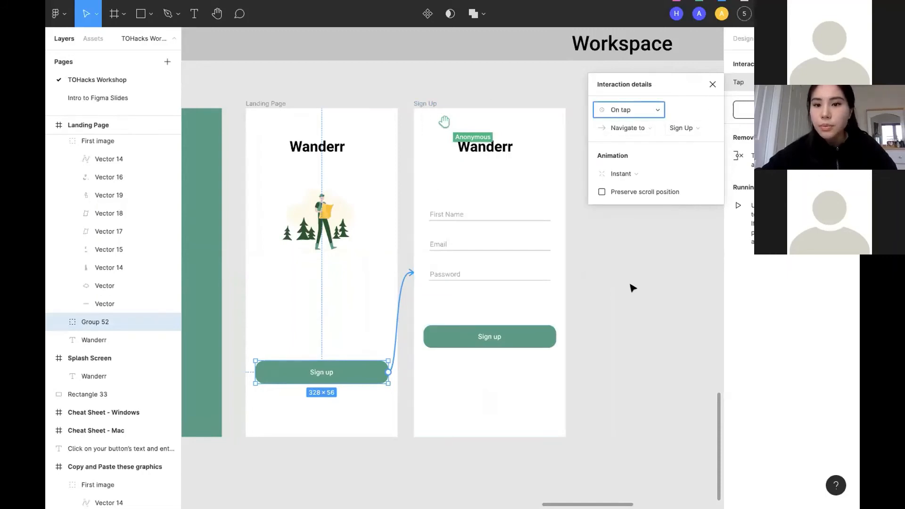
scroll(631, 287, right, 1)
click(712, 84)
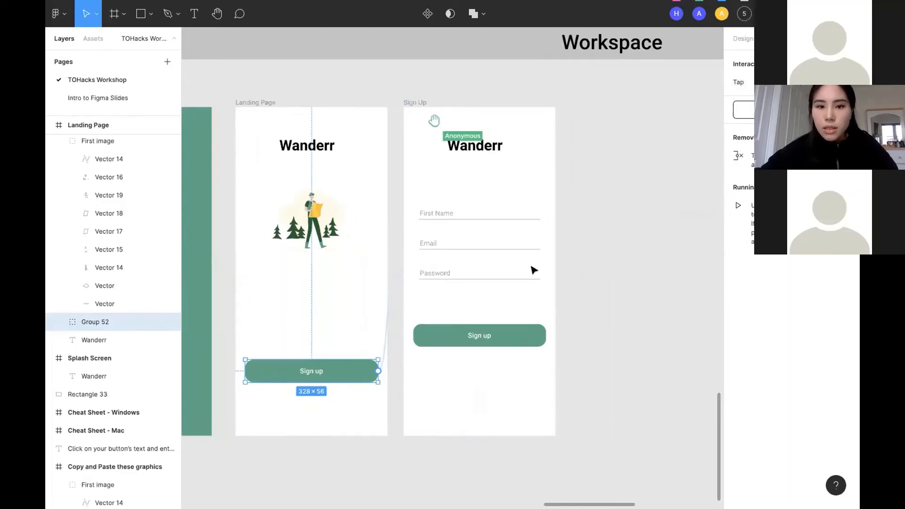
Step: Connect the workspace's Splash Screen to the Landing Page with an On tap, Navigate to interaction and Instant animation
click(567, 305)
scroll(567, 303, down, 5)
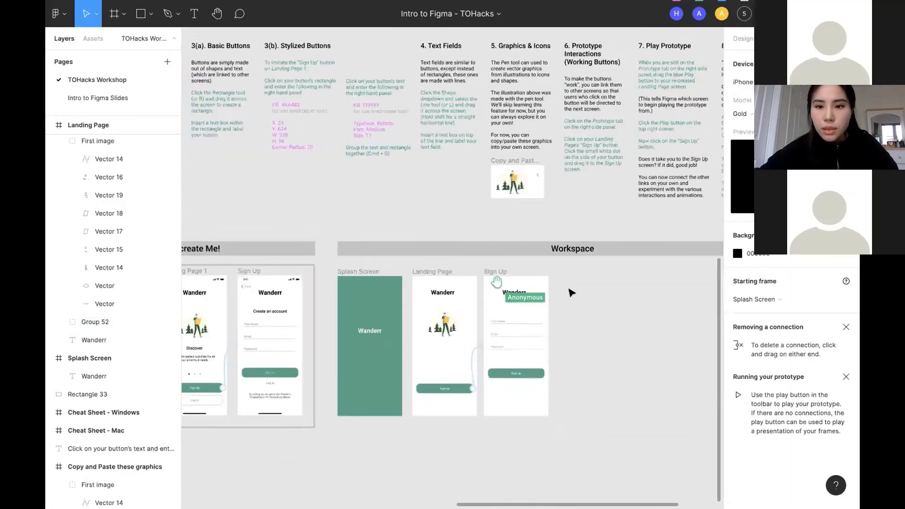
scroll(571, 292, down, 2)
scroll(575, 223, up, 5)
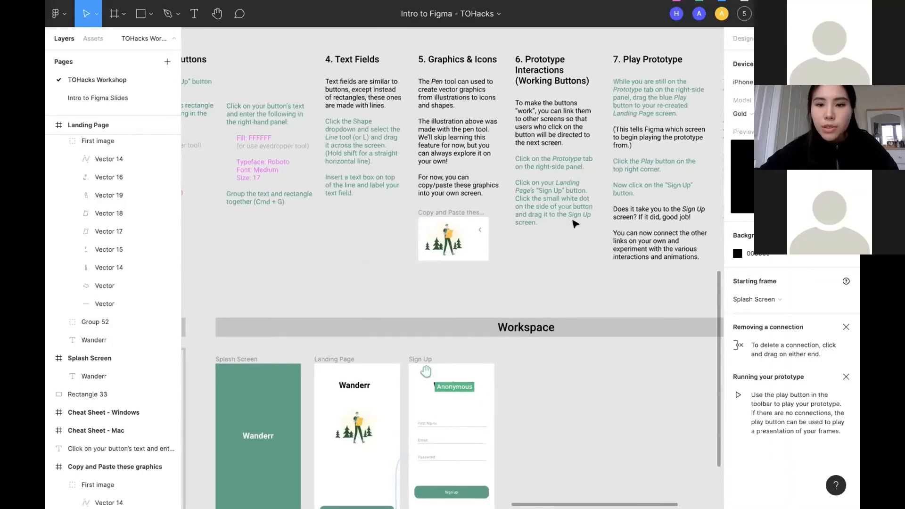
scroll(575, 223, up, 2)
scroll(344, 359, down, 5)
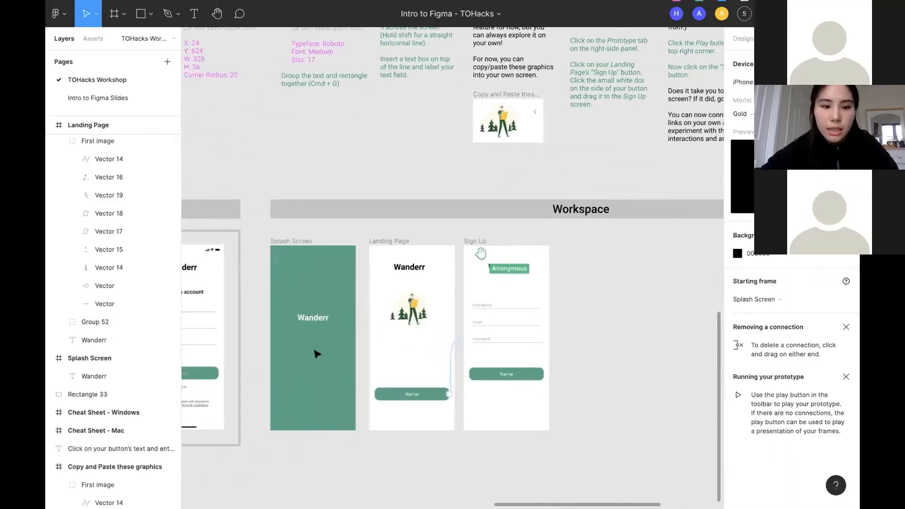
scroll(317, 353, up, 3)
click(262, 152)
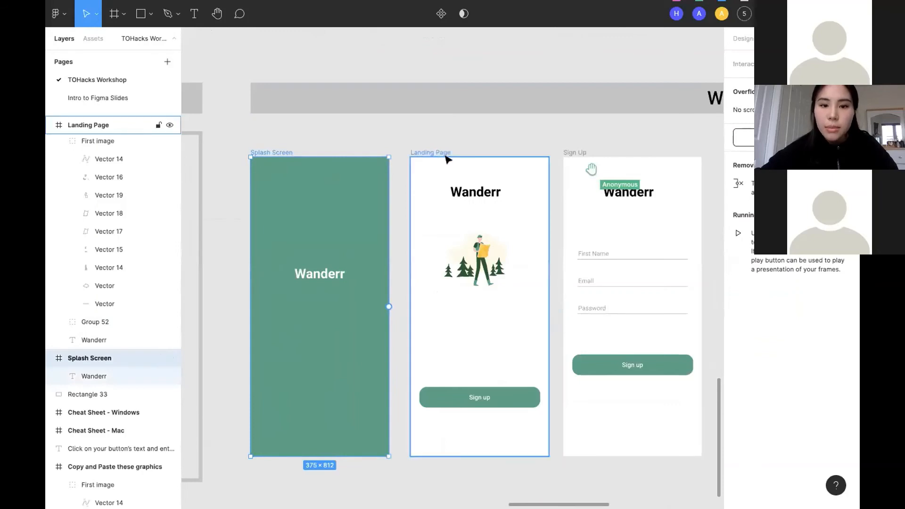
scroll(363, 346, up, 1)
scroll(363, 345, down, 1)
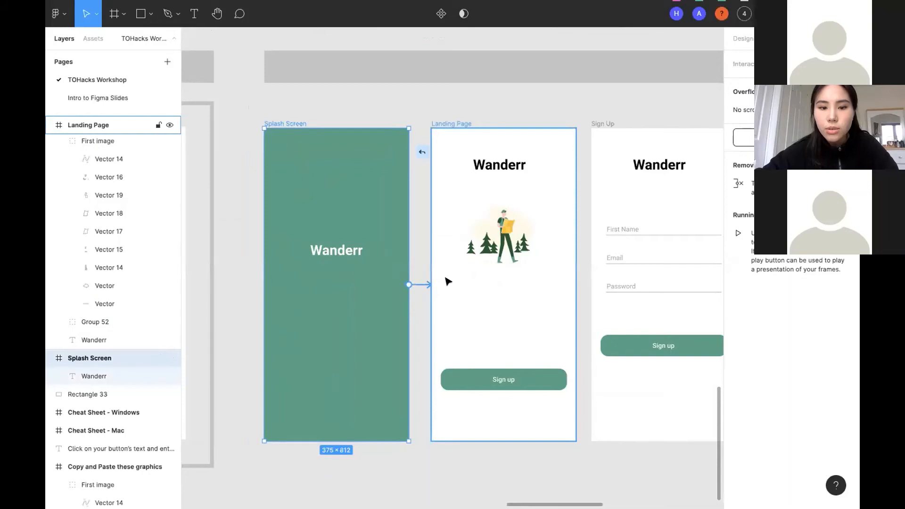
click(427, 284)
scroll(456, 123, right, 2)
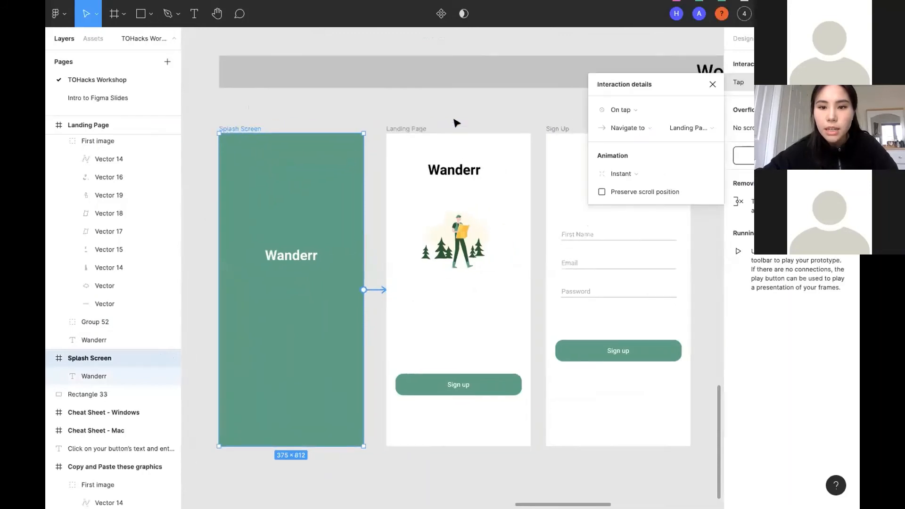
click(711, 80)
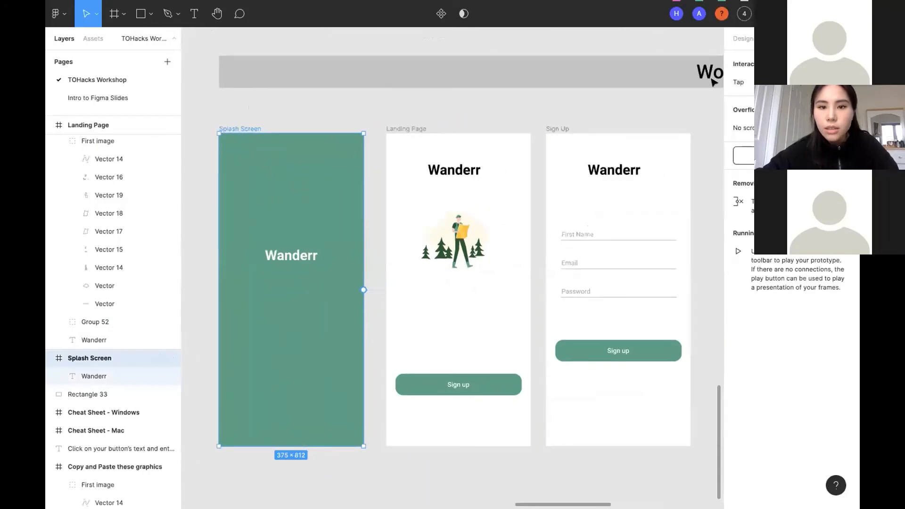
Step: Add the text "Back" to the workspace's Sign Up screen and position it in the frame's upper-left corner above the Wanderr heading
scroll(660, 180, down, 2)
scroll(660, 180, up, 4)
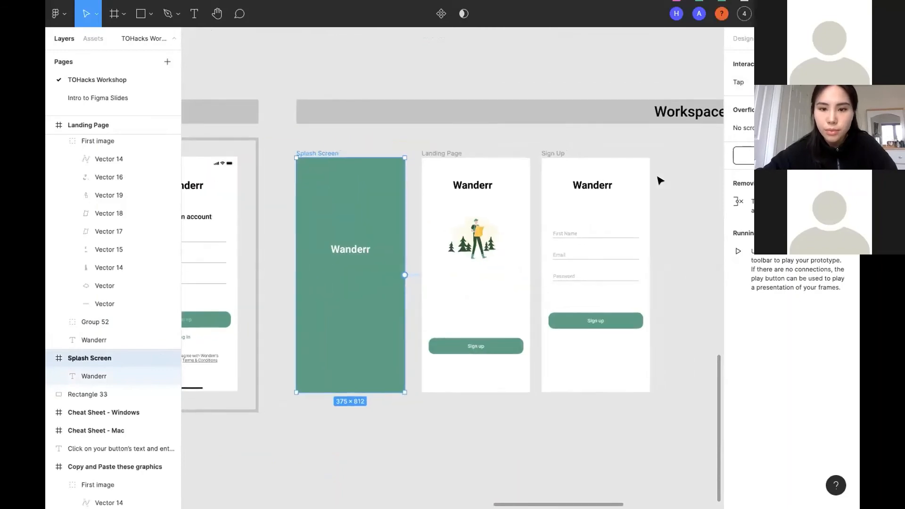
scroll(660, 180, down, 2)
scroll(589, 264, up, 2)
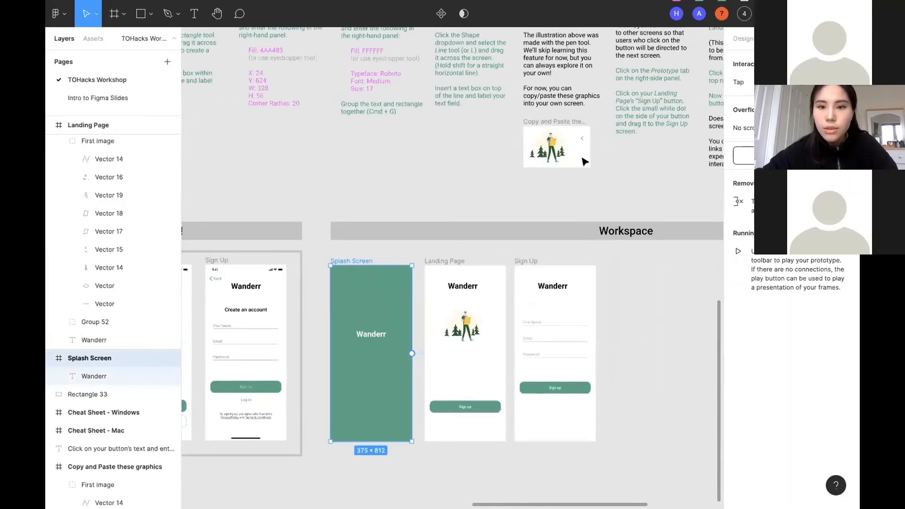
scroll(522, 360, up, 2)
scroll(521, 358, up, 2)
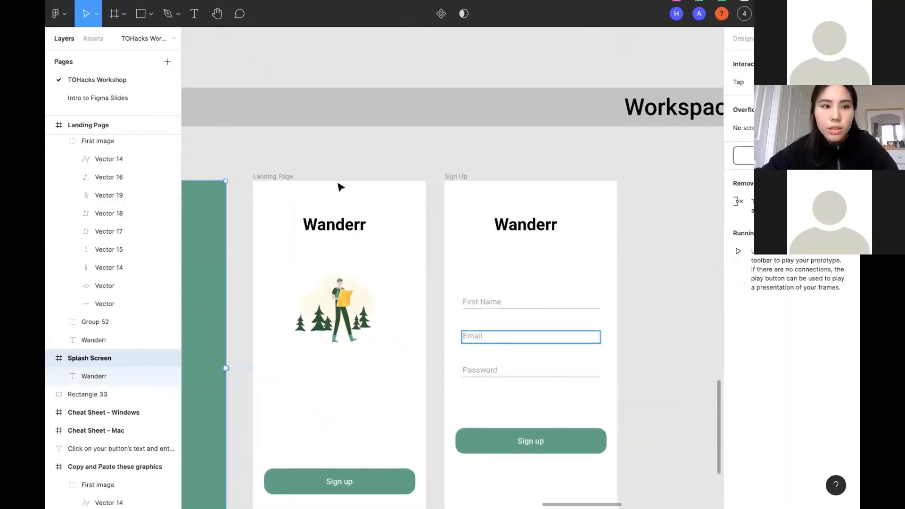
click(194, 14)
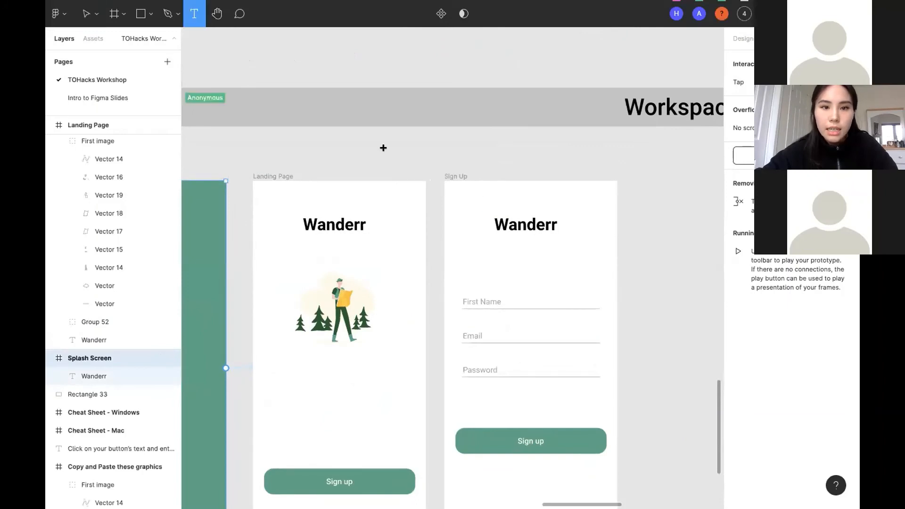
click(451, 194)
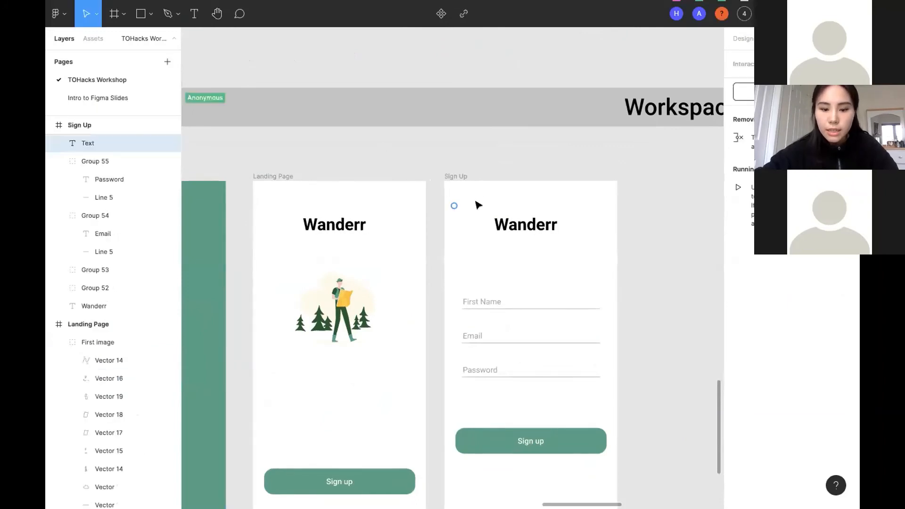
text(Back)
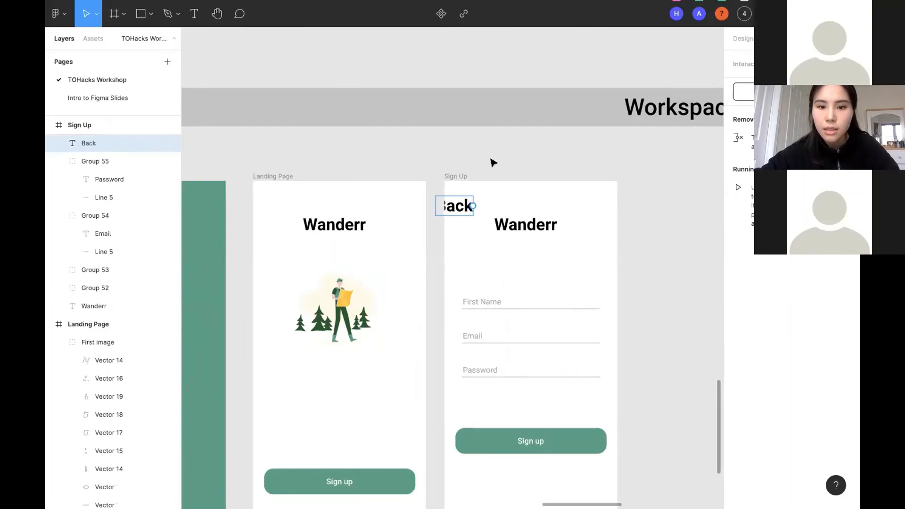
key(Escape)
drag(455, 207, 474, 200)
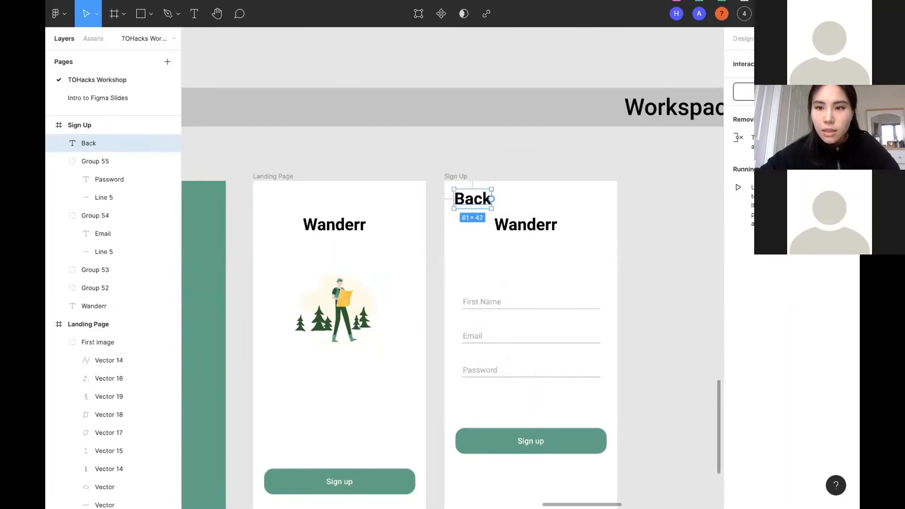
Step: Switch to the design settings and inspect the text properties of the Back label in the reference Sign Up screen
click(742, 41)
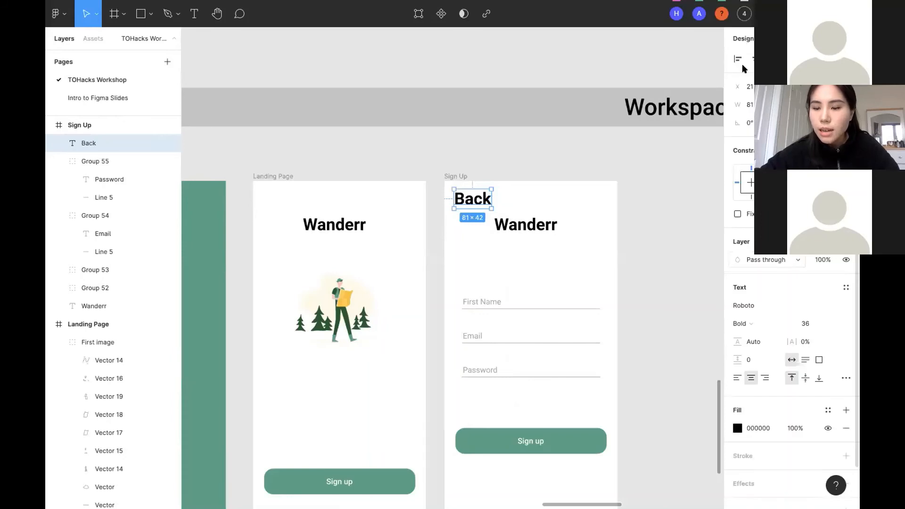
scroll(749, 377, down, 2)
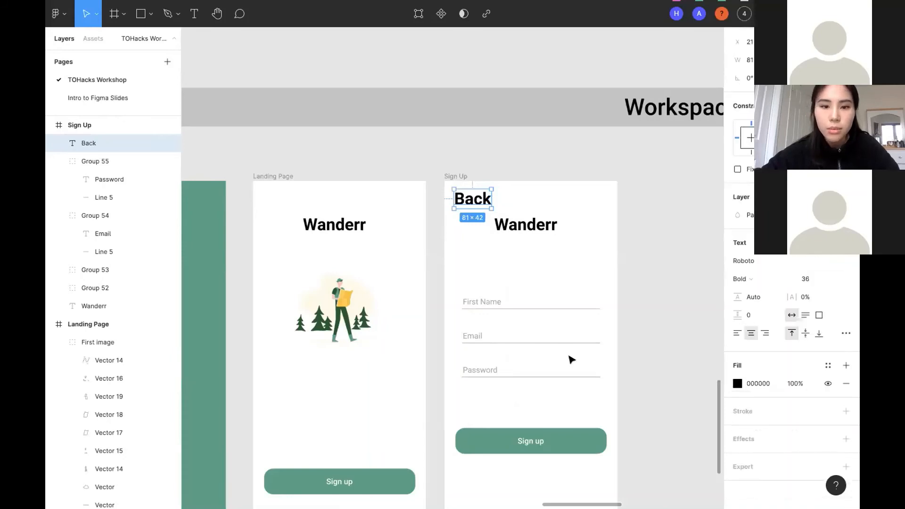
scroll(571, 360, down, 5)
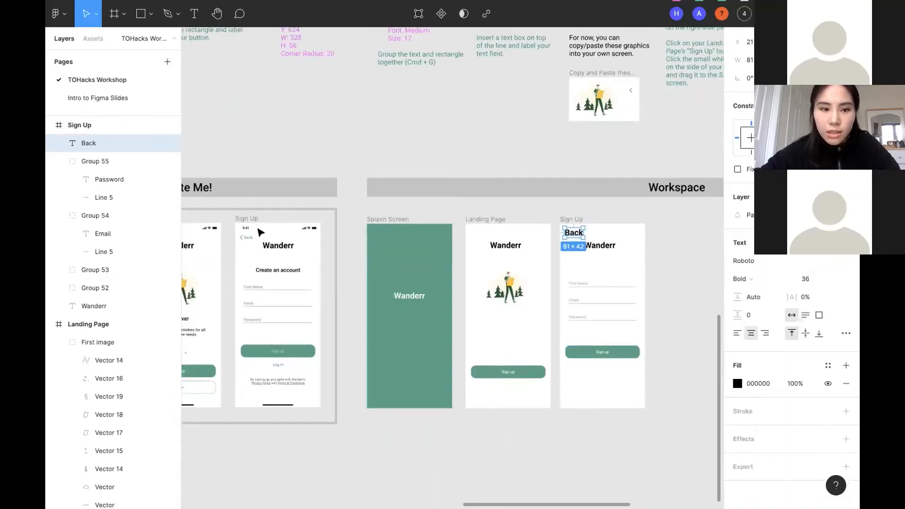
click(247, 240)
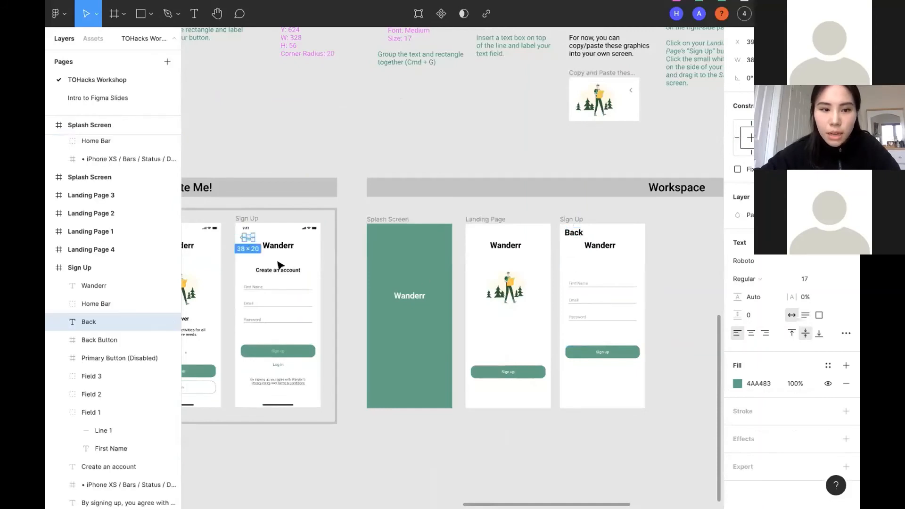
scroll(278, 265, up, 5)
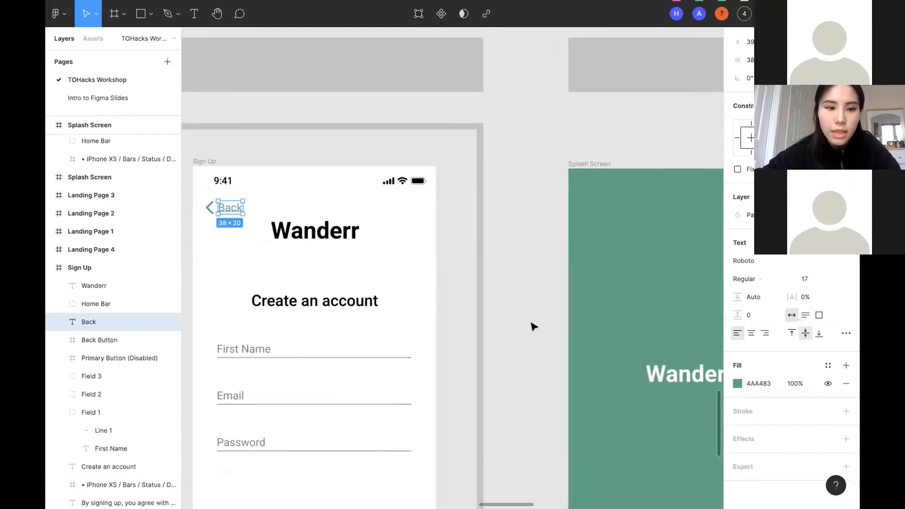
scroll(531, 323, down, 6)
scroll(523, 300, up, 3)
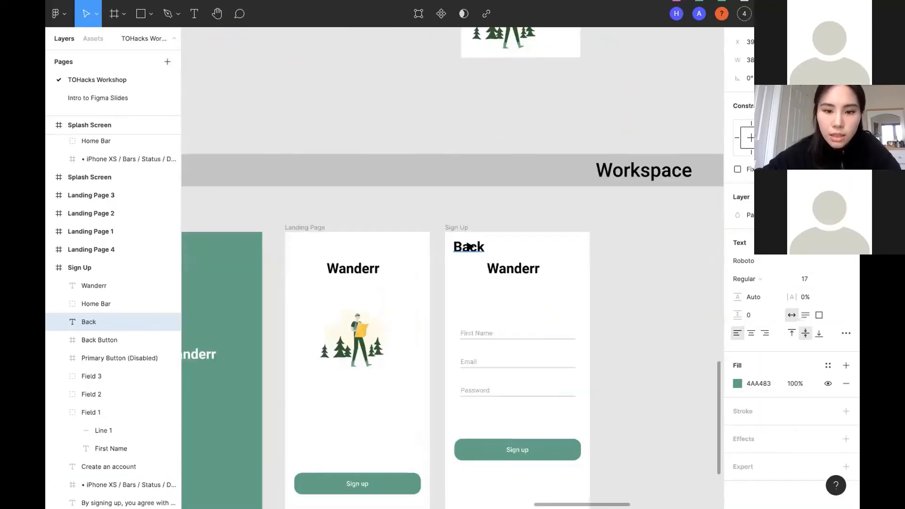
Step: Set the Back label on the workspace's Sign Up screen to size 17 with Regular weight
click(469, 246)
click(810, 278)
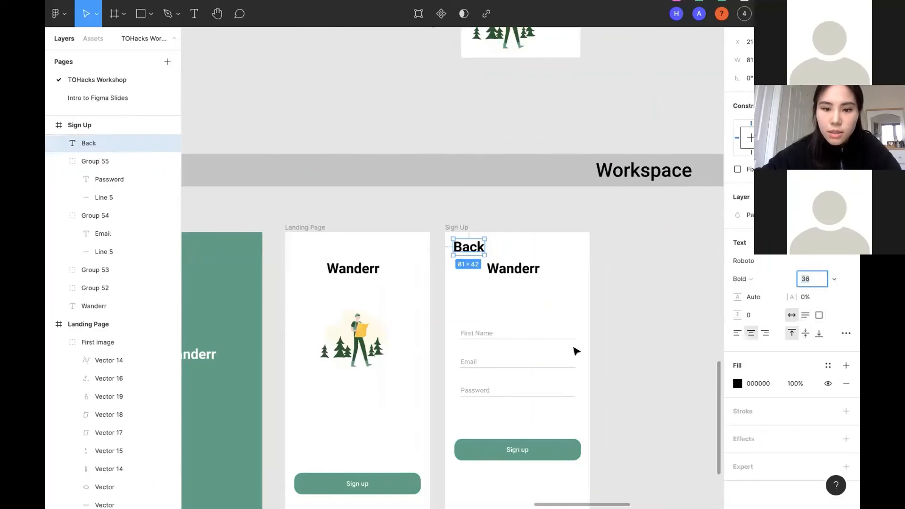
scroll(576, 352, up, 3)
key(Return)
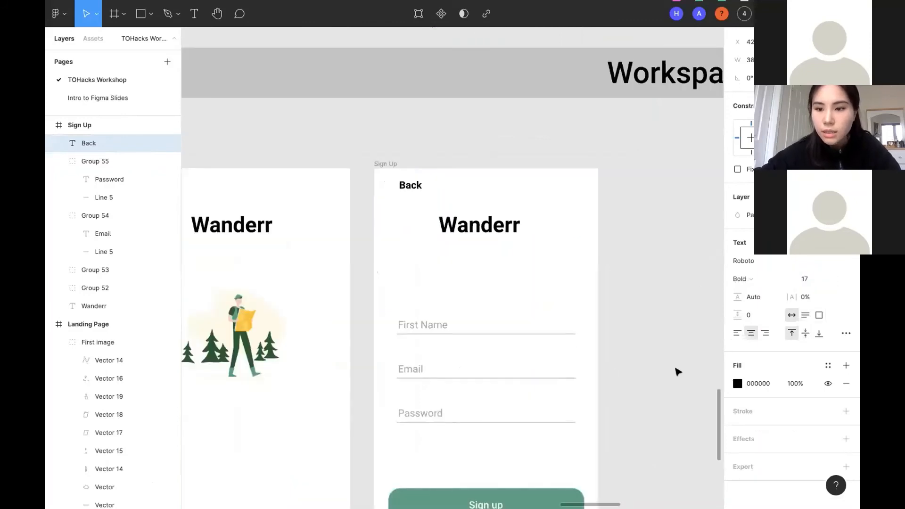
click(743, 279)
click(758, 252)
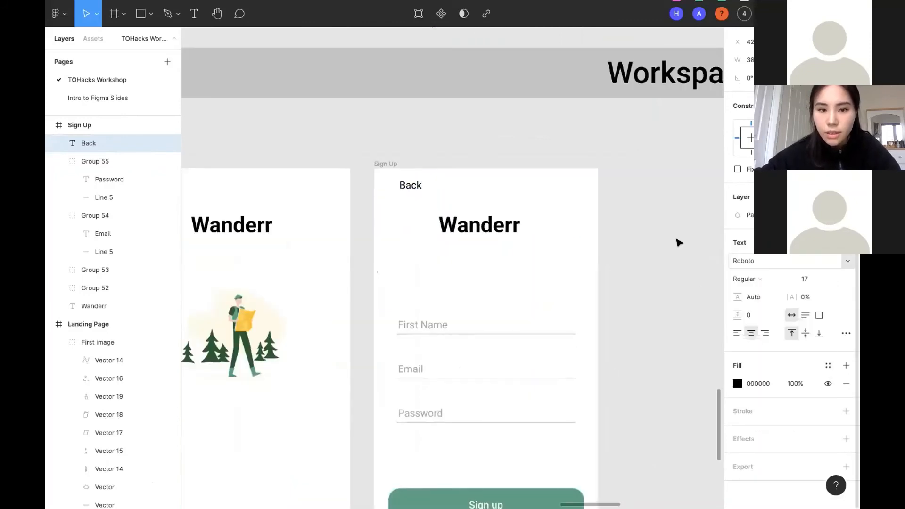
Step: Fill the Back label with the green 4AA483 sampled from the Sign up button
click(738, 383)
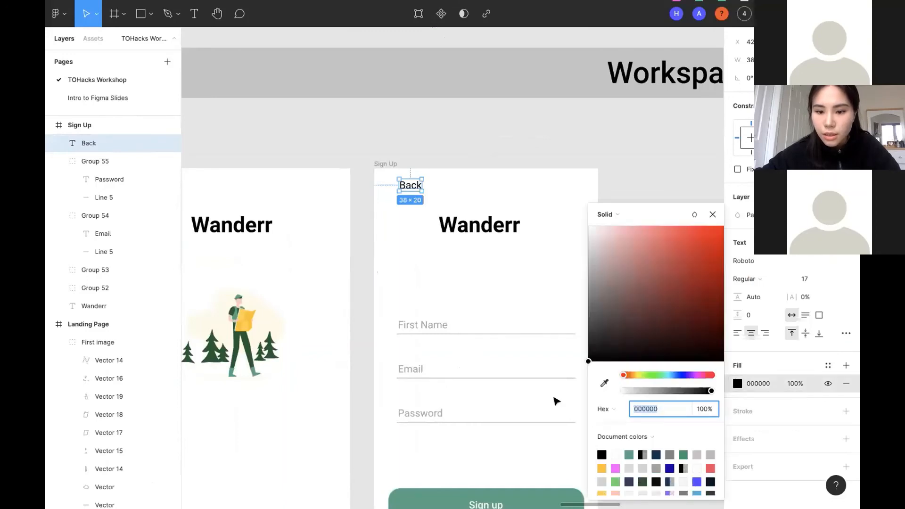
scroll(555, 398, down, 2)
click(604, 383)
click(546, 449)
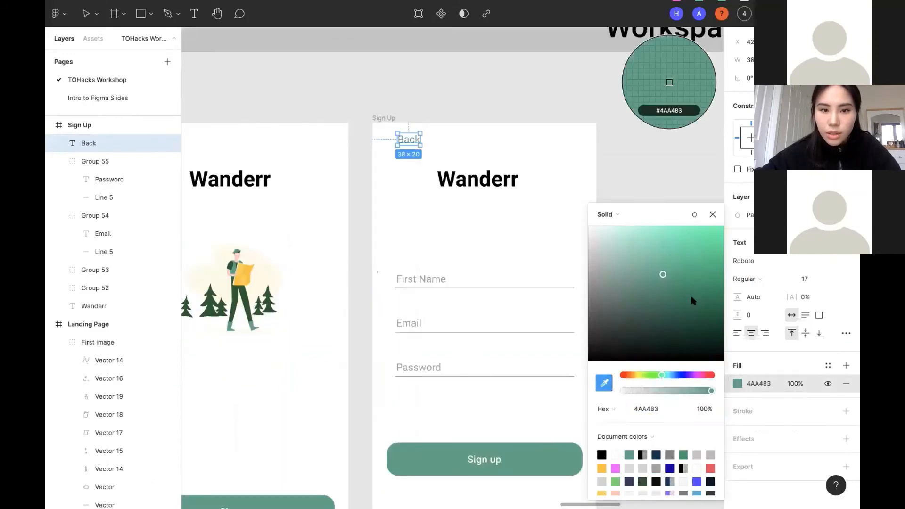
click(712, 215)
Step: Move the Back label closer to the left edge of the workspace's Sign Up frame, above the Wanderr heading
drag(418, 136, 401, 151)
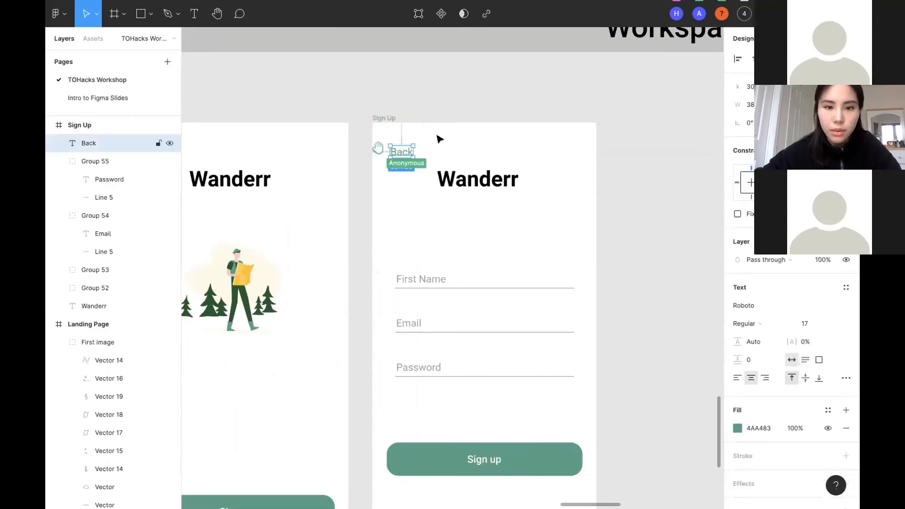
click(648, 146)
scroll(613, 135, down, 2)
scroll(436, 205, up, 2)
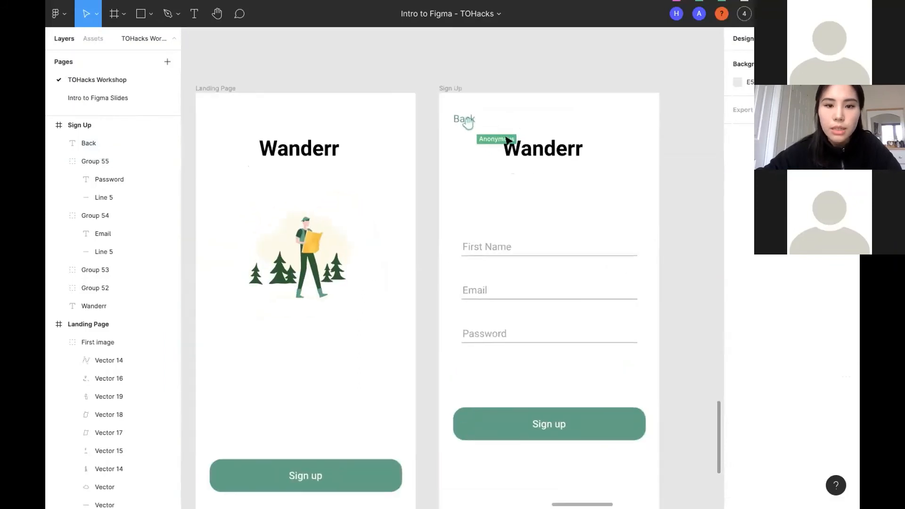
Step: Connect the Back label to the workspace's Landing Page with an On tap, Navigate to interaction and Instant animation
click(465, 119)
scroll(276, 105, left, 2)
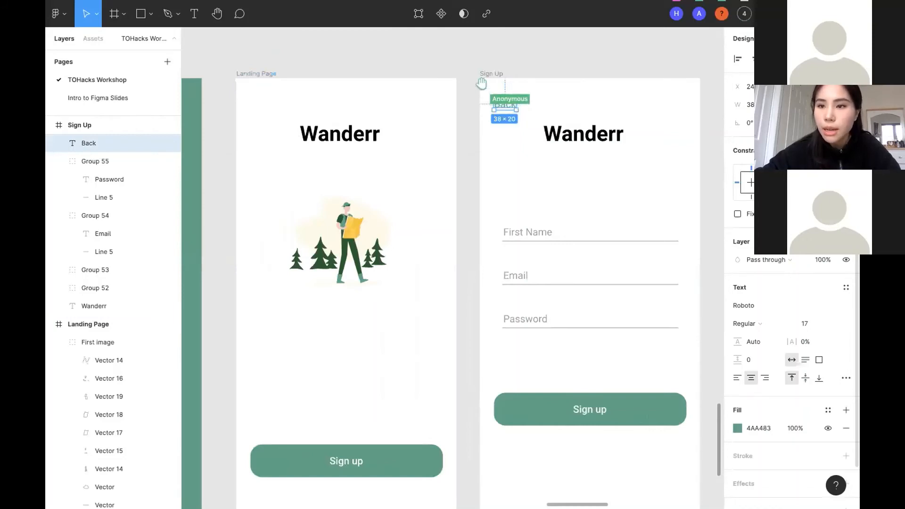
key(shift+e)
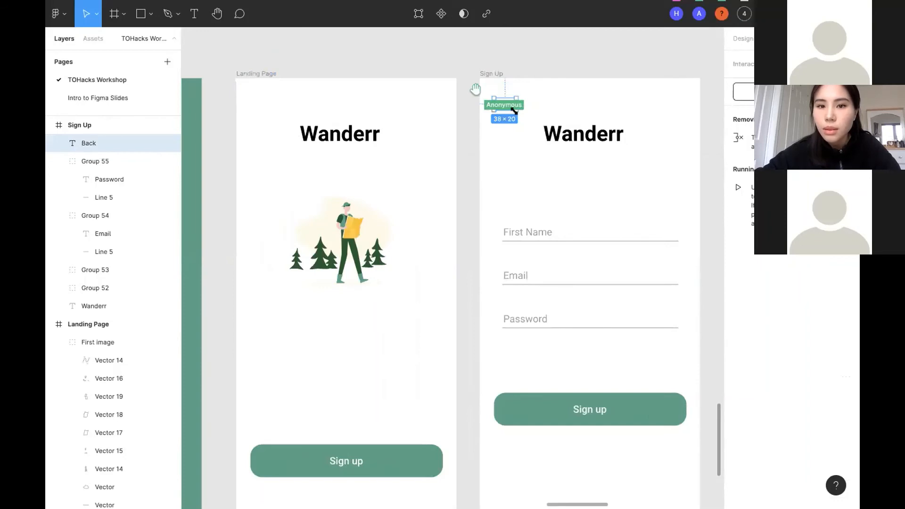
scroll(513, 110, up, 5)
scroll(513, 110, up, 1)
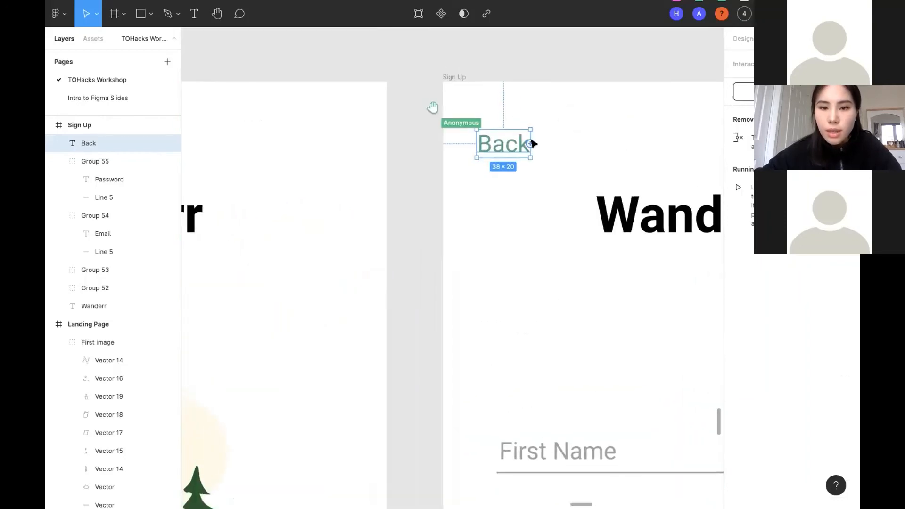
drag(530, 143, 362, 246)
scroll(362, 246, down, 2)
scroll(362, 246, down, 5)
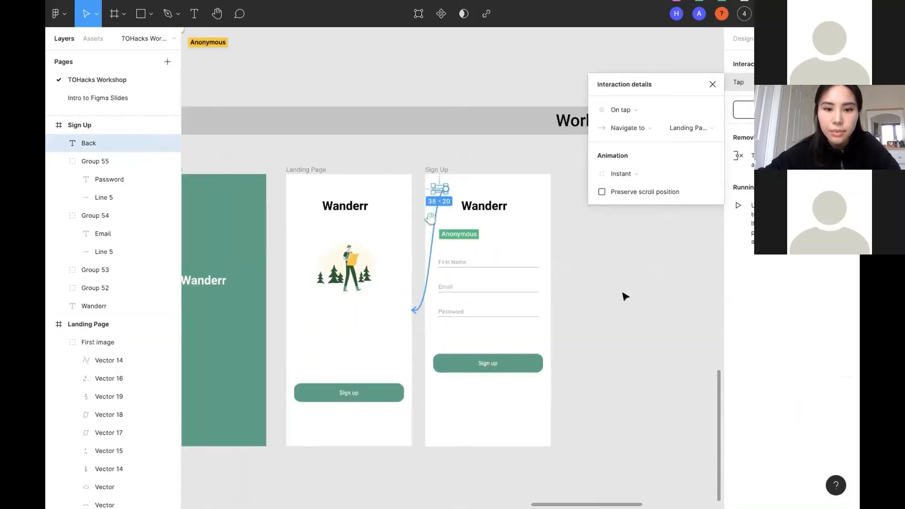
click(711, 82)
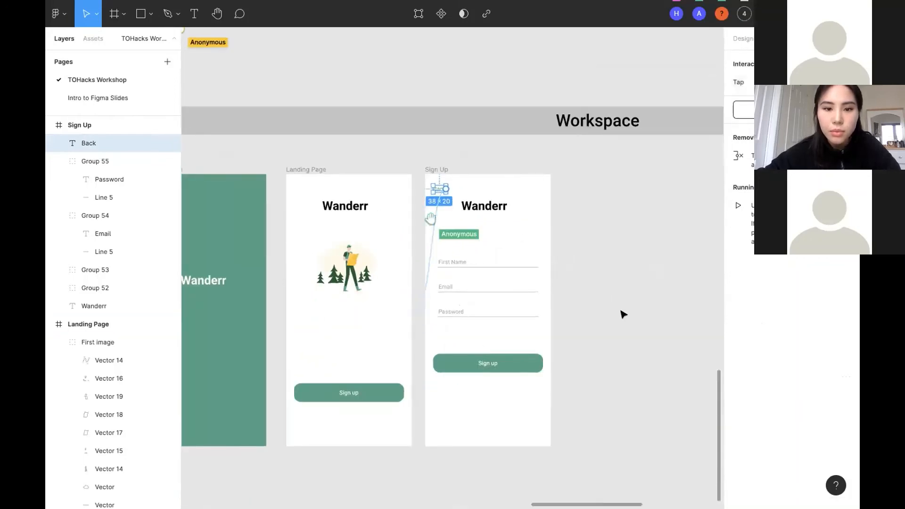
Step: Review the prototype connections between the workspace's Splash Screen, Landing Page and Sign Up frames
scroll(632, 313, left, 5)
scroll(632, 313, down, 2)
click(643, 313)
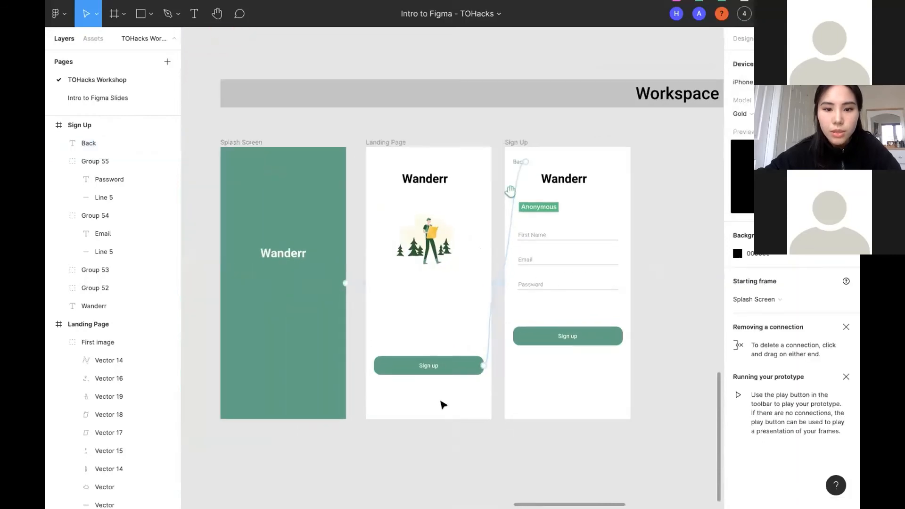
scroll(443, 405, down, 1)
scroll(333, 364, up, 5)
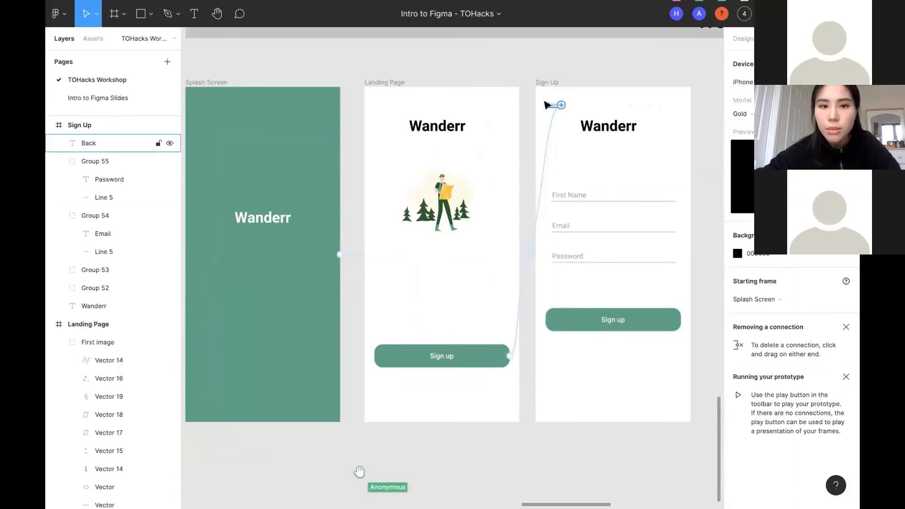
scroll(448, 202, left, 1)
scroll(448, 201, up, 1)
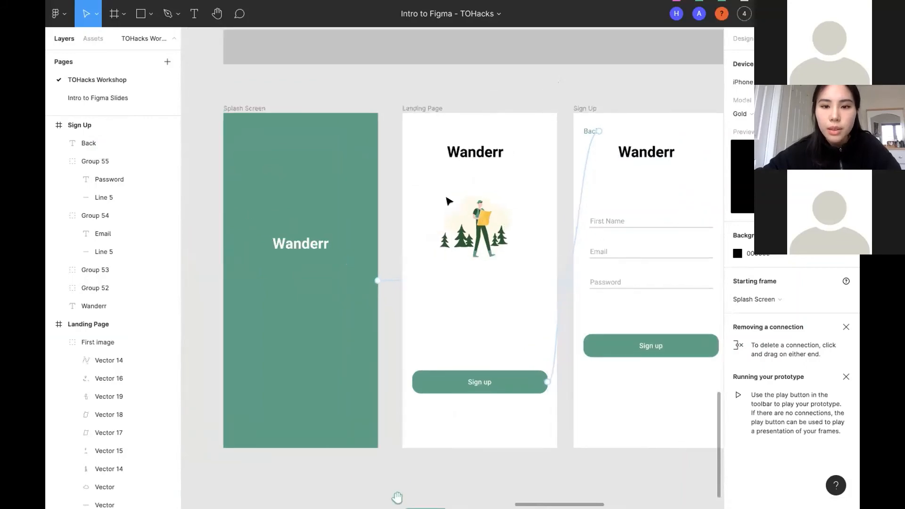
scroll(448, 202, down, 2)
Step: Select the workspace's Splash Screen frame, run the prototype presentation from it and reload the presentation
click(271, 119)
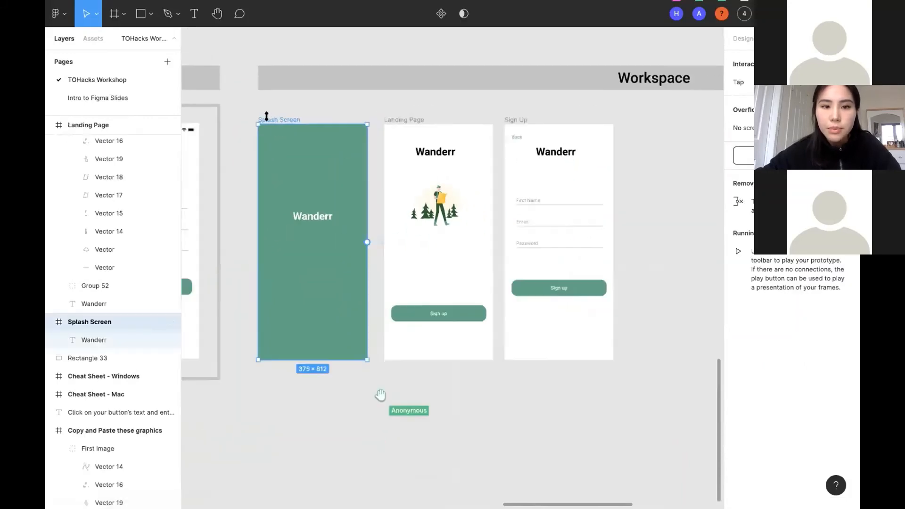
scroll(271, 119, down, 5)
scroll(271, 120, down, 2)
scroll(271, 120, up, 5)
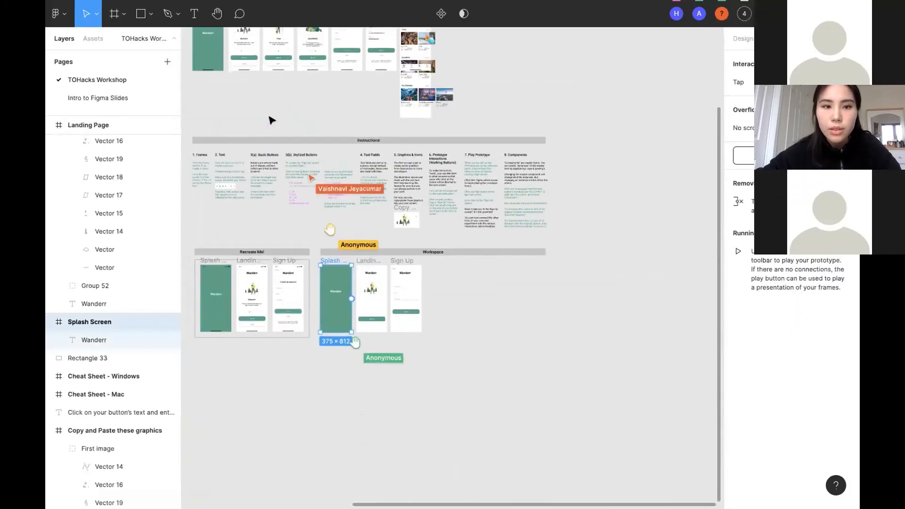
scroll(271, 119, left, 3)
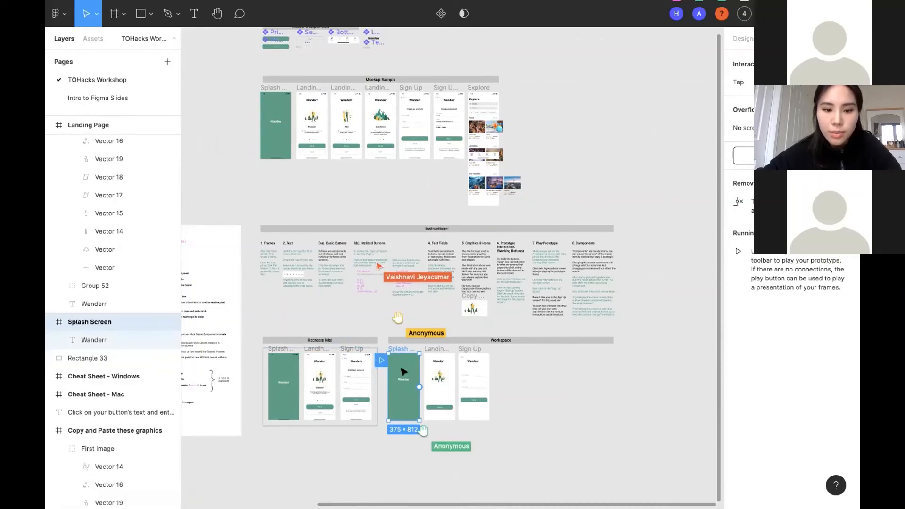
scroll(379, 360, up, 5)
scroll(382, 281, up, 5)
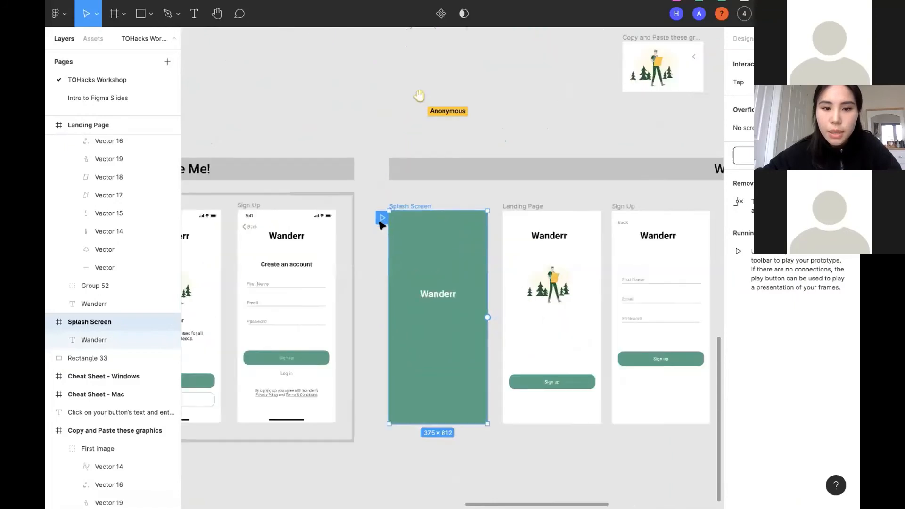
scroll(378, 212, down, 2)
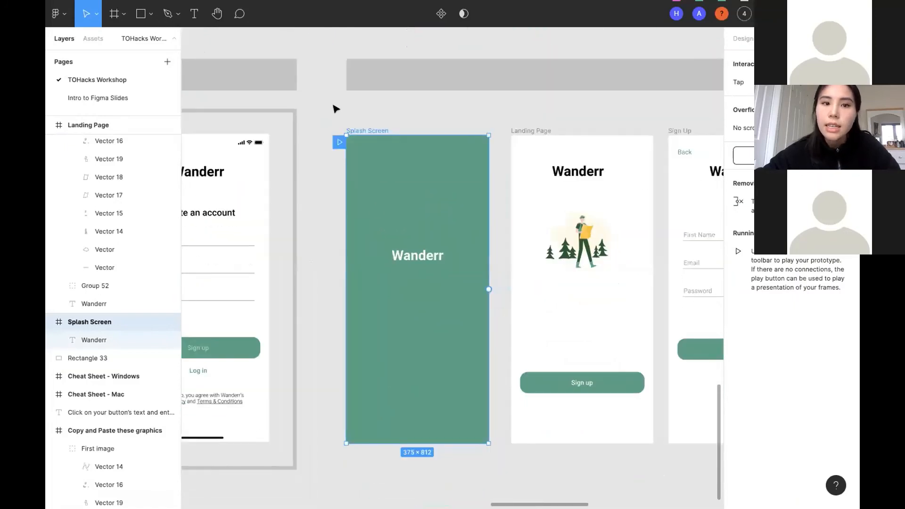
scroll(450, 184, right, 3)
scroll(449, 184, down, 1)
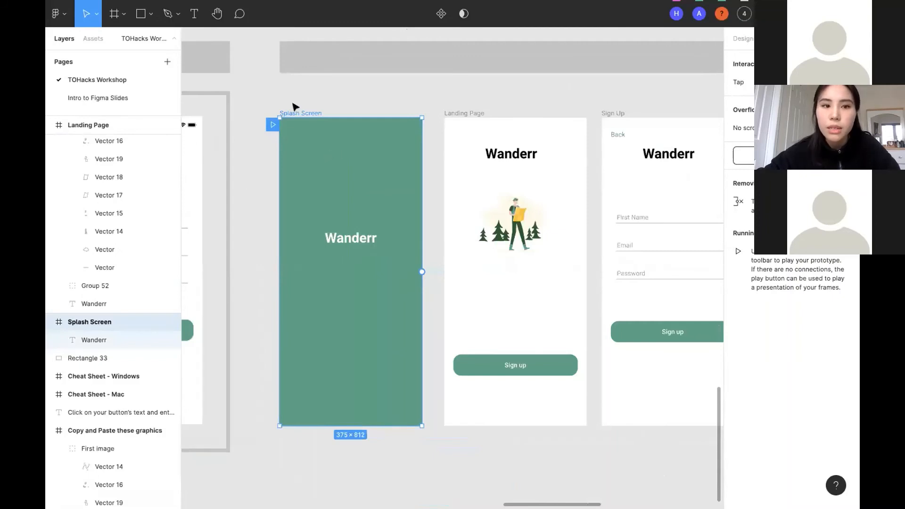
scroll(259, 133, up, 2)
scroll(236, 113, right, 3)
scroll(235, 113, down, 1)
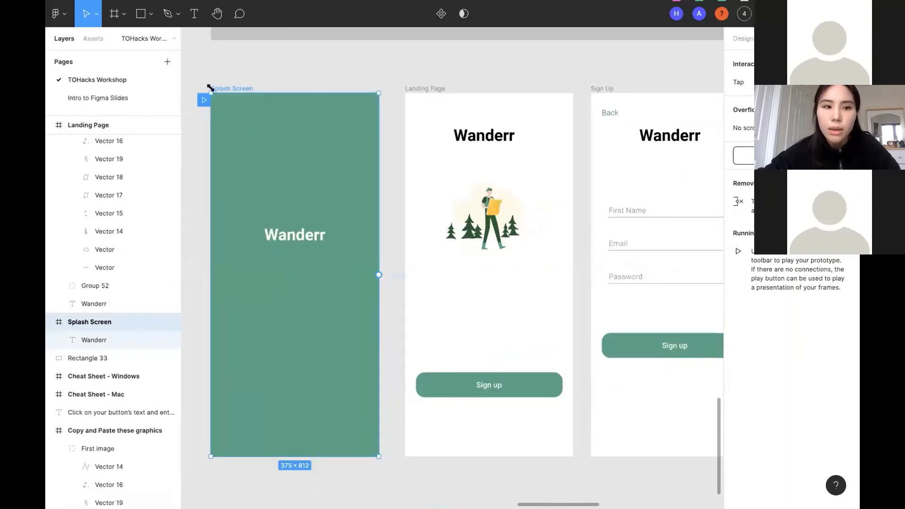
scroll(207, 101, down, 3)
scroll(217, 118, up, 1)
scroll(217, 117, left, 1)
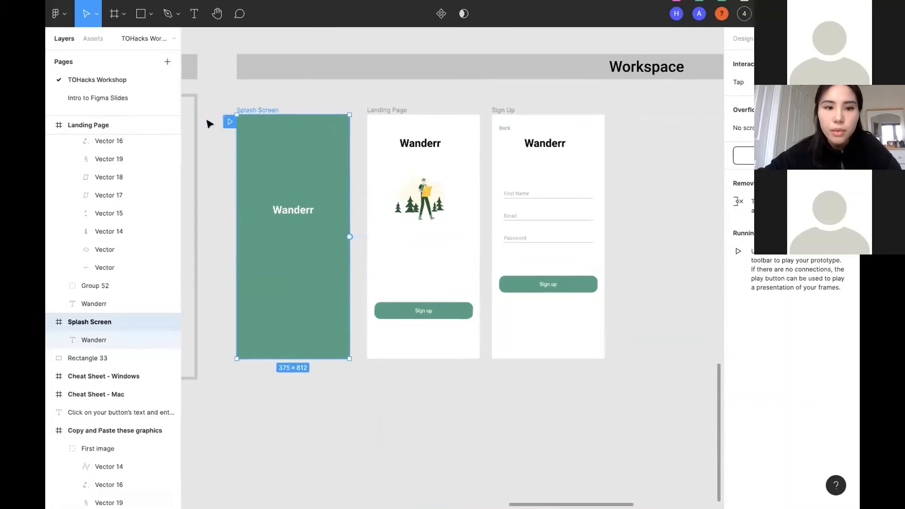
scroll(208, 121, up, 1)
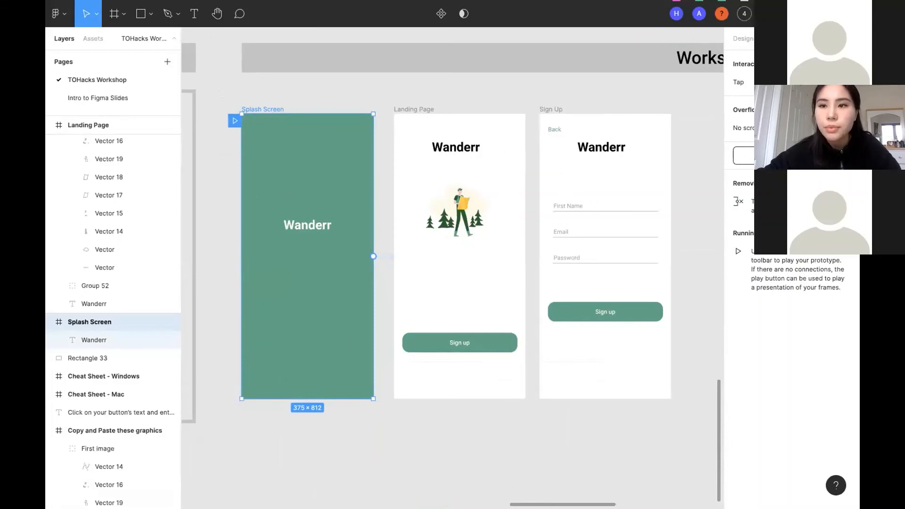
click(810, 14)
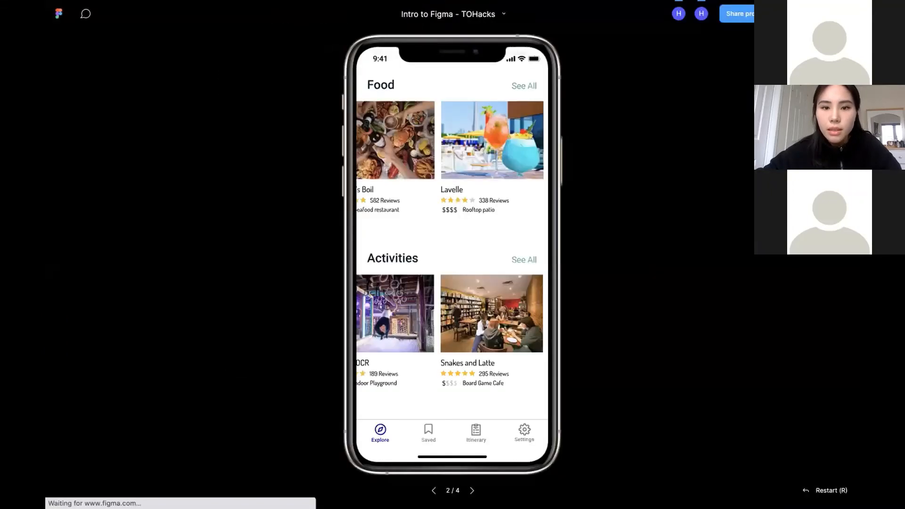
key(super+r)
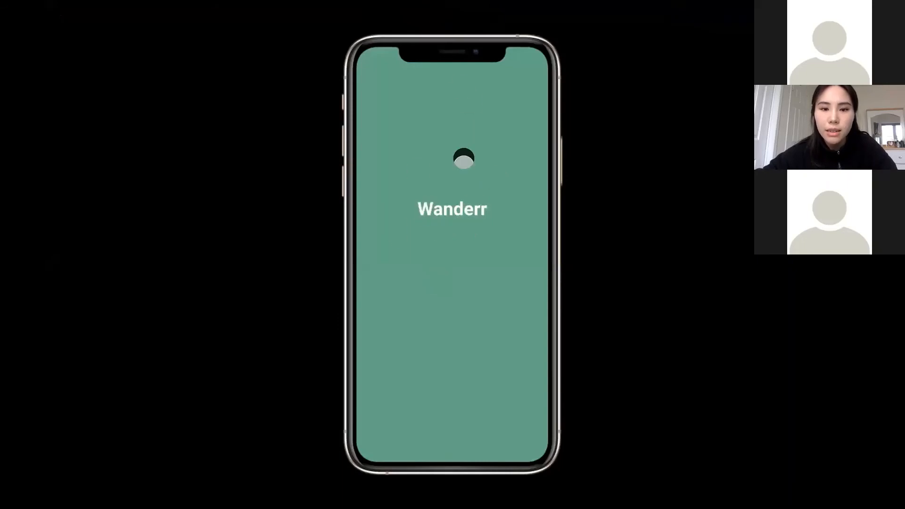
Step: Test the prototype by going from the splash screen through the landing page to Sign Up and back with Back
click(452, 208)
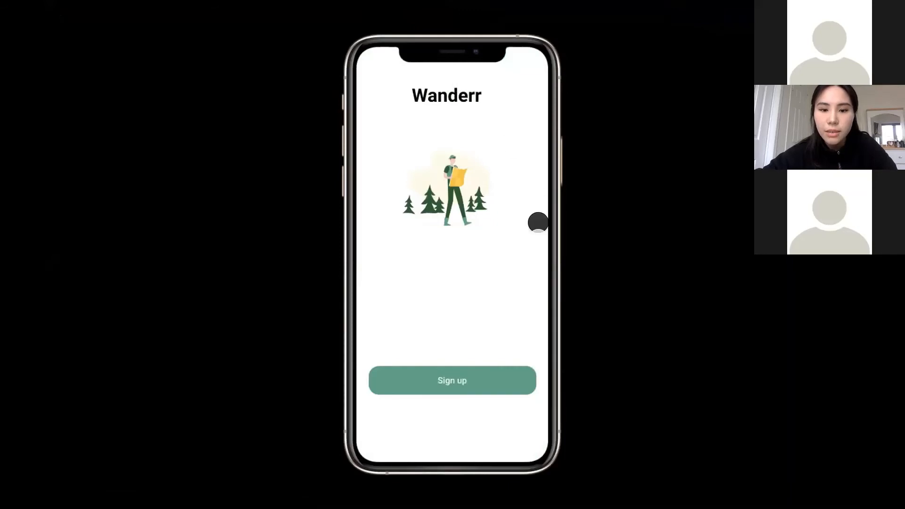
click(450, 376)
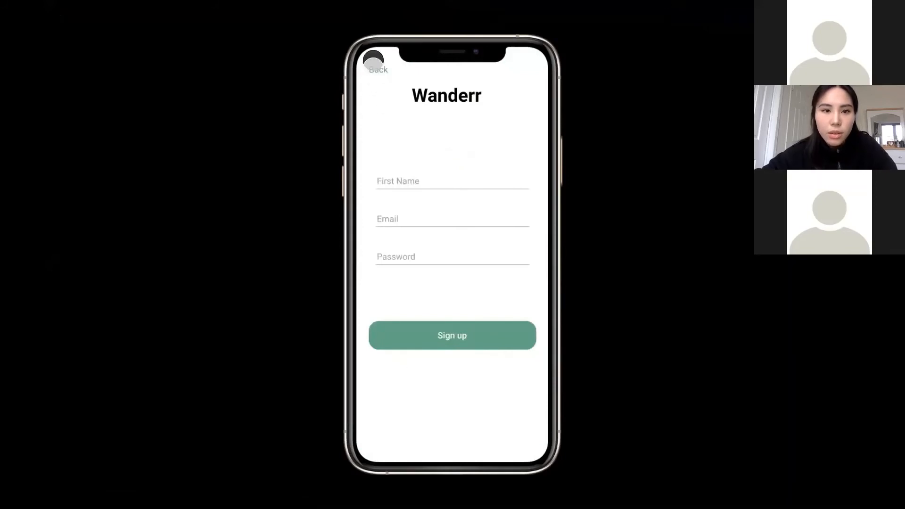
click(372, 62)
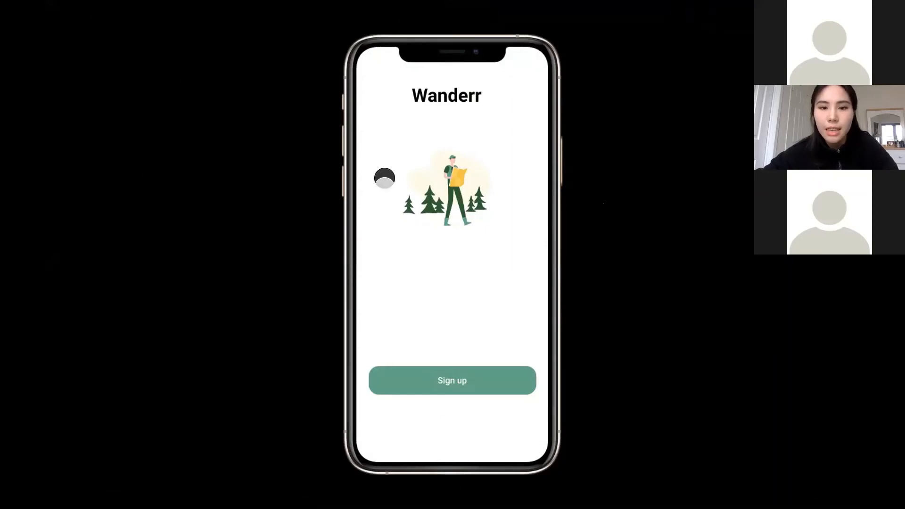
Step: Take the presentation out of full screen and return to the Intro to Figma - TOHacks design file in full screen
mouse_move(310, 5)
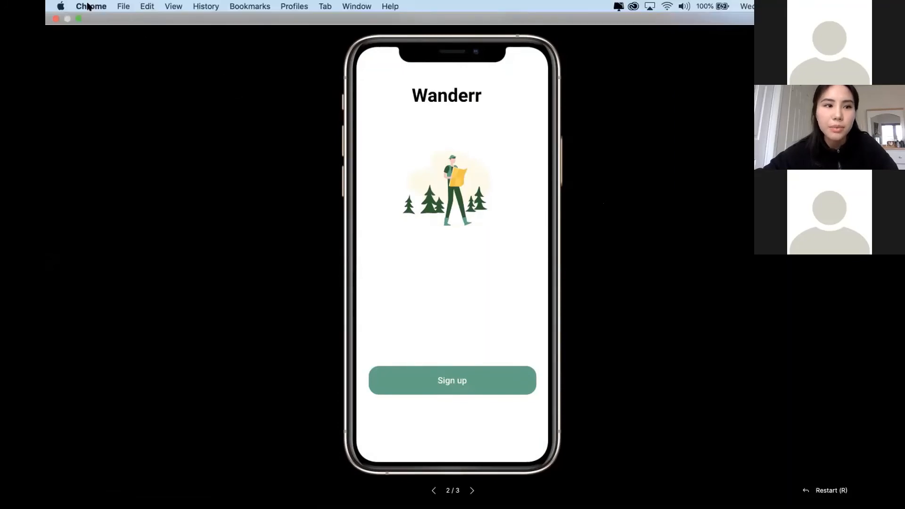
click(78, 19)
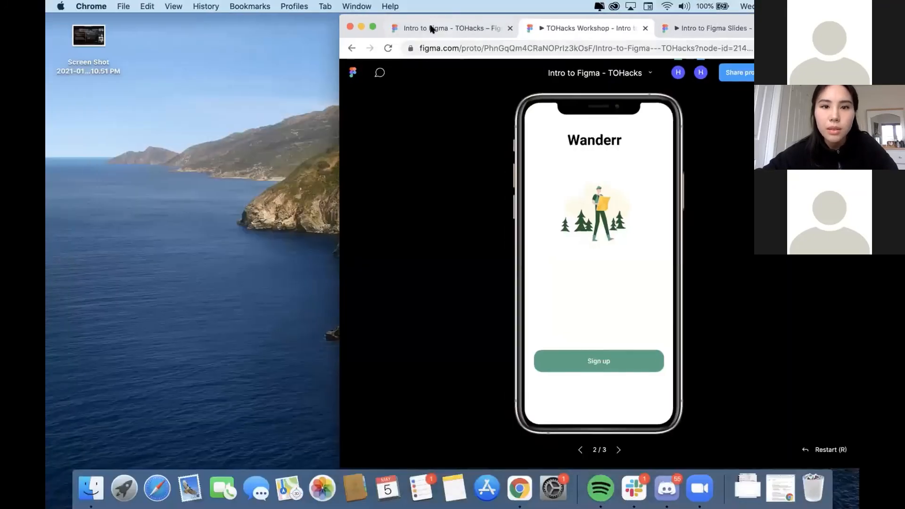
click(429, 29)
click(371, 27)
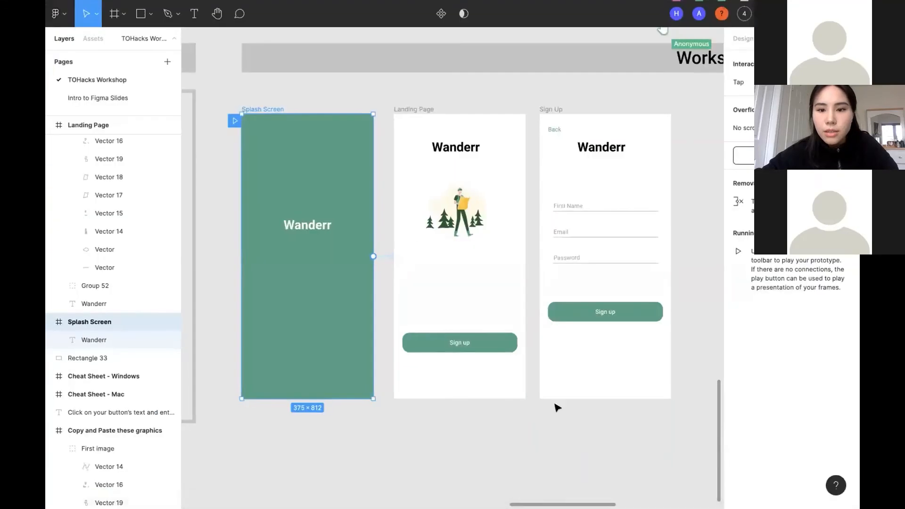
Step: Select the Sign up button in the workspace's Sign Up frame and inspect its placement within the frame
click(584, 399)
scroll(656, 286, up, 3)
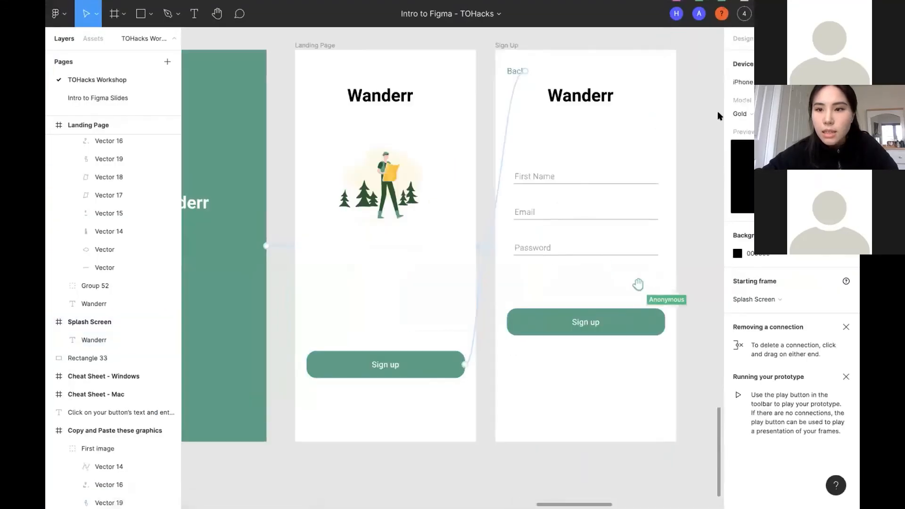
click(629, 322)
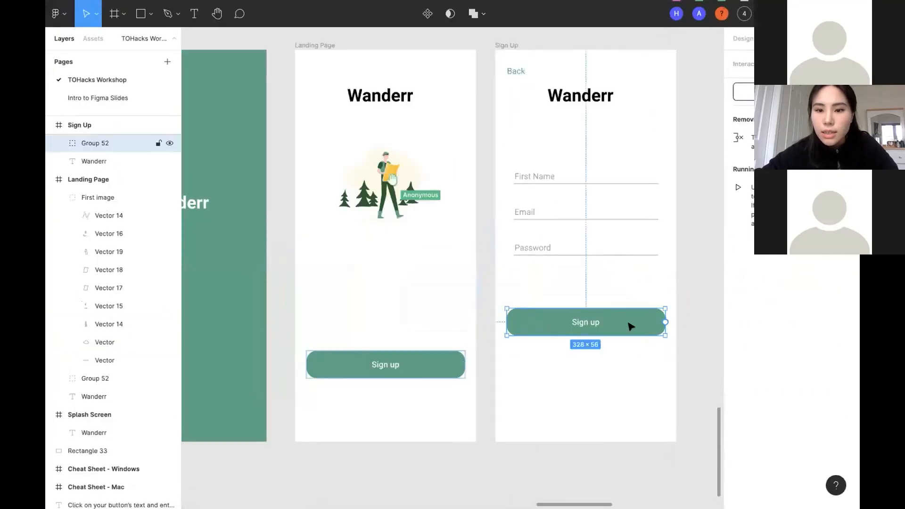
scroll(626, 323, right, 2)
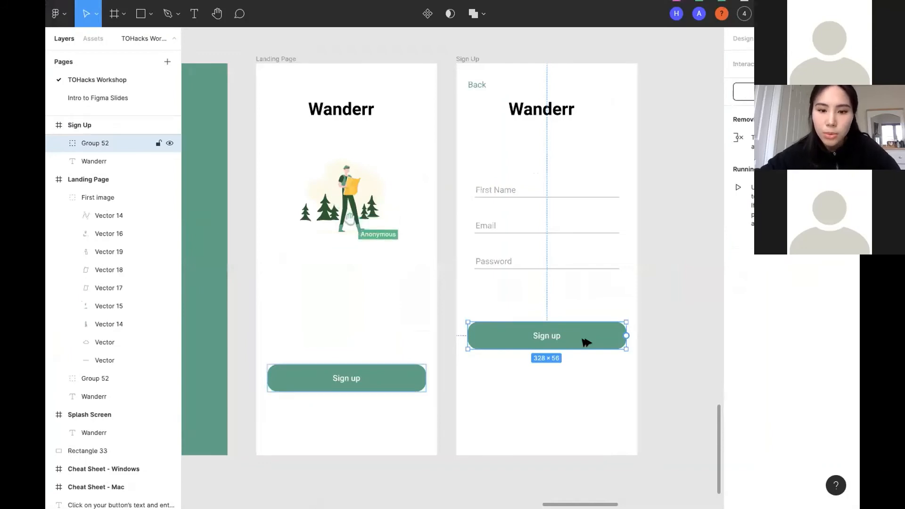
key(alt)
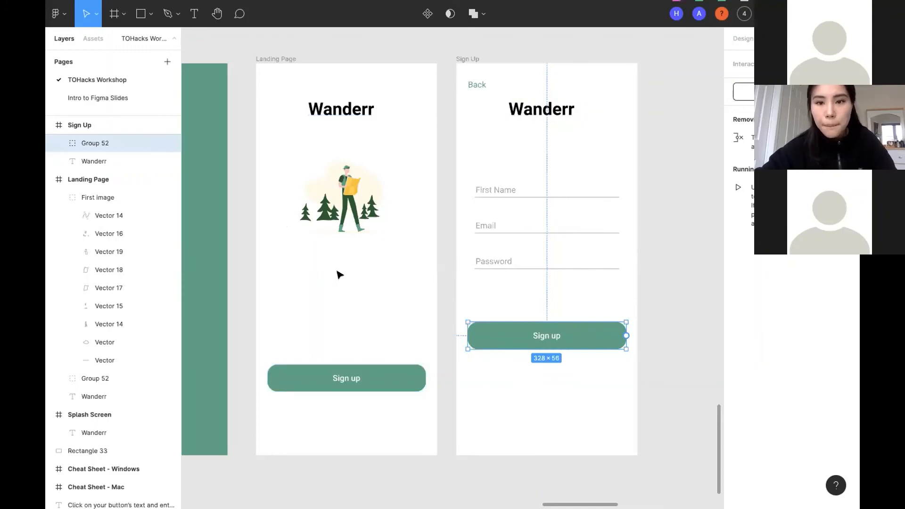
Step: Move the prototype's starting point from the workspace's Splash Screen to the Splash Screen in the Mockup Sample row
scroll(339, 275, down, 5)
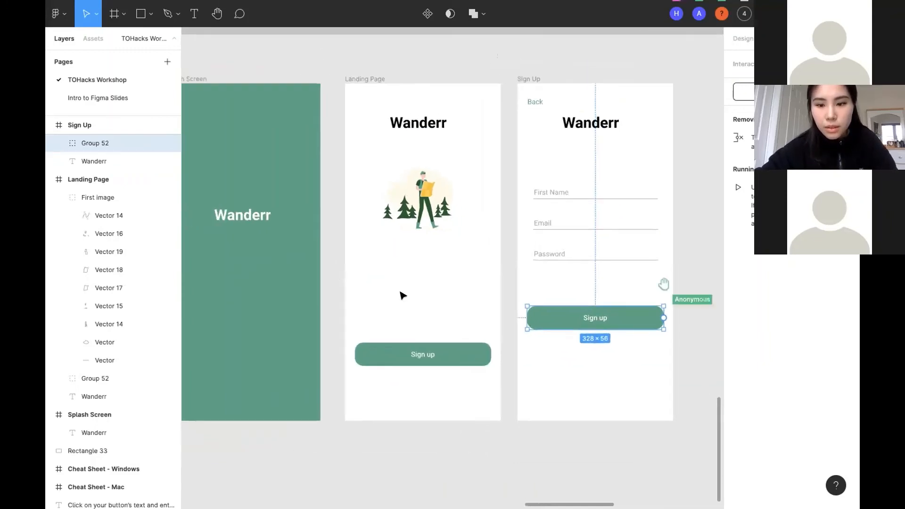
scroll(400, 292, left, 2)
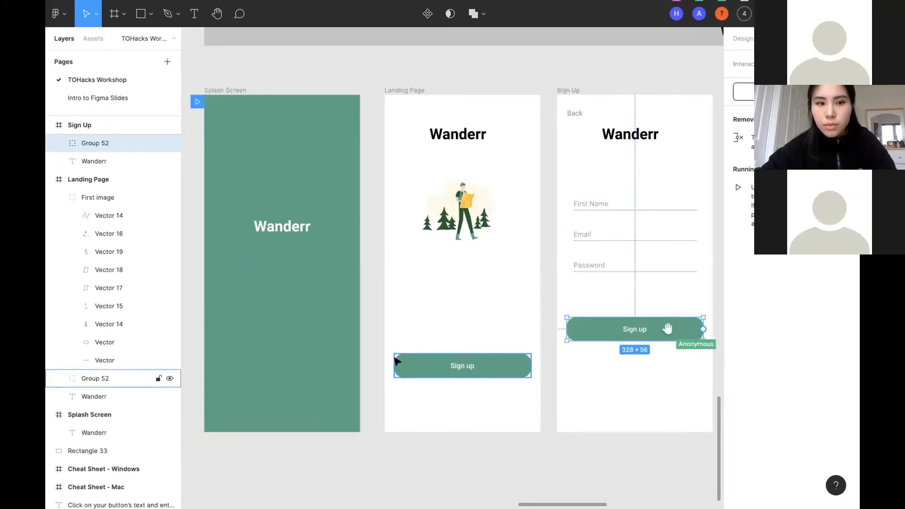
scroll(397, 362, down, 5)
scroll(397, 361, down, 5)
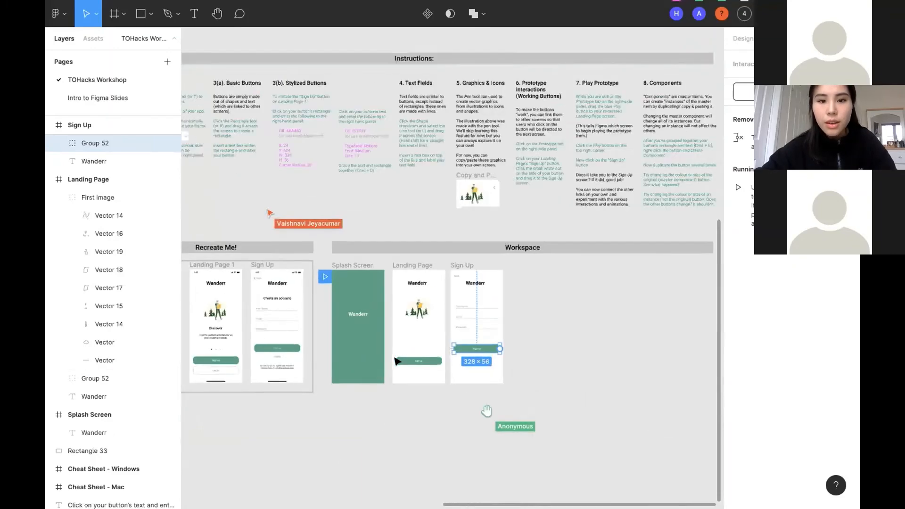
scroll(397, 362, down, 3)
scroll(359, 307, up, 3)
scroll(359, 307, left, 1)
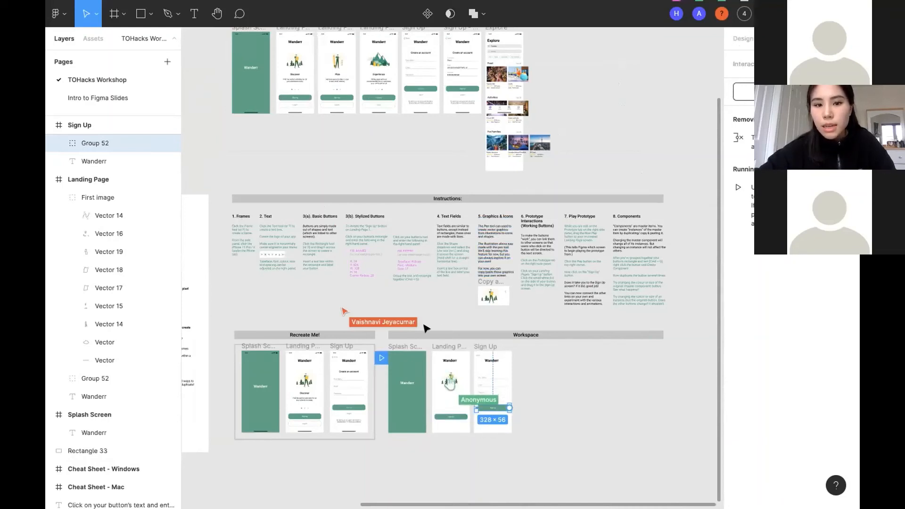
scroll(372, 366, down, 3)
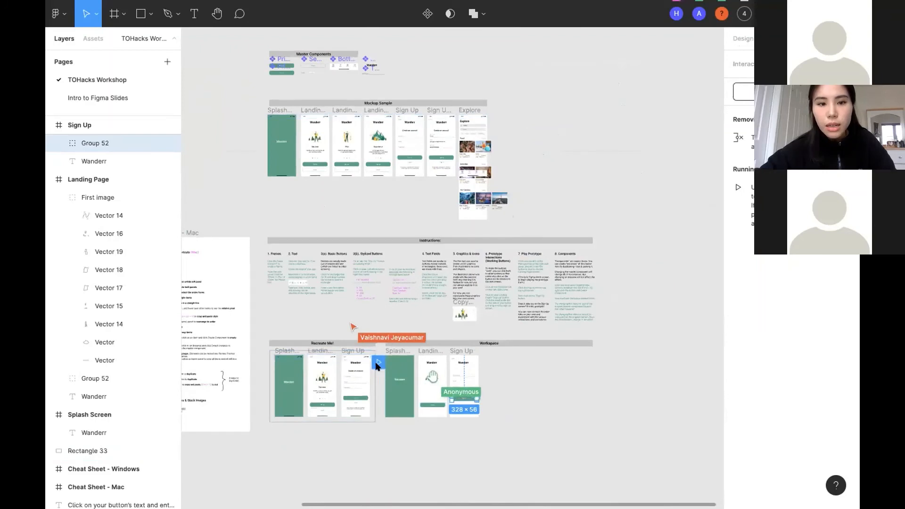
scroll(348, 320, up, 1)
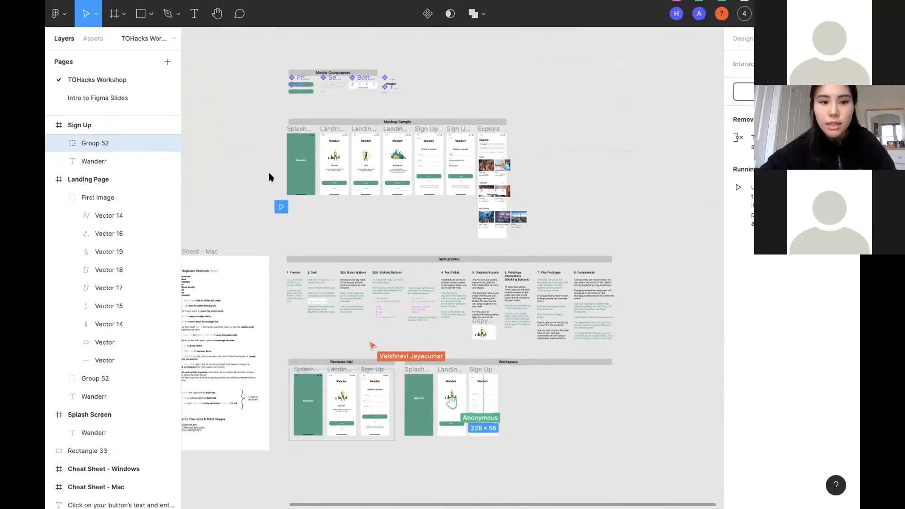
mouse_move(271, 145)
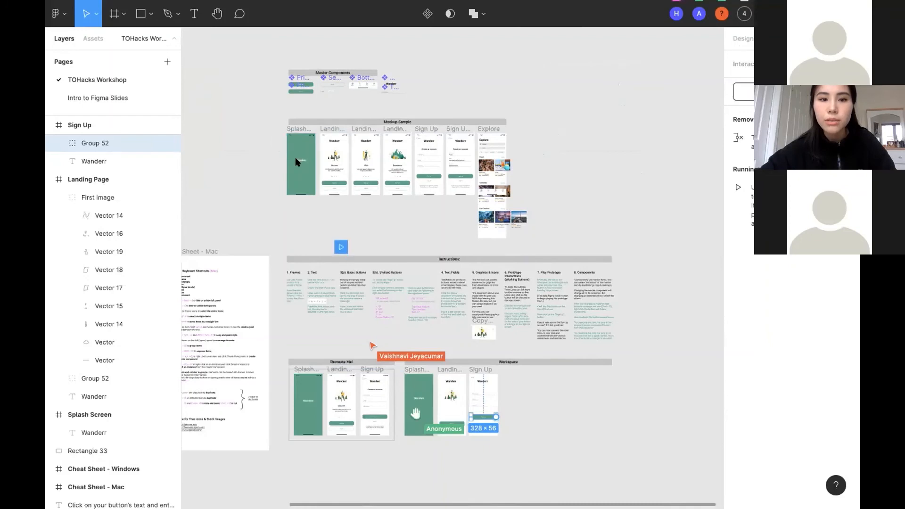
drag(296, 160, 277, 141)
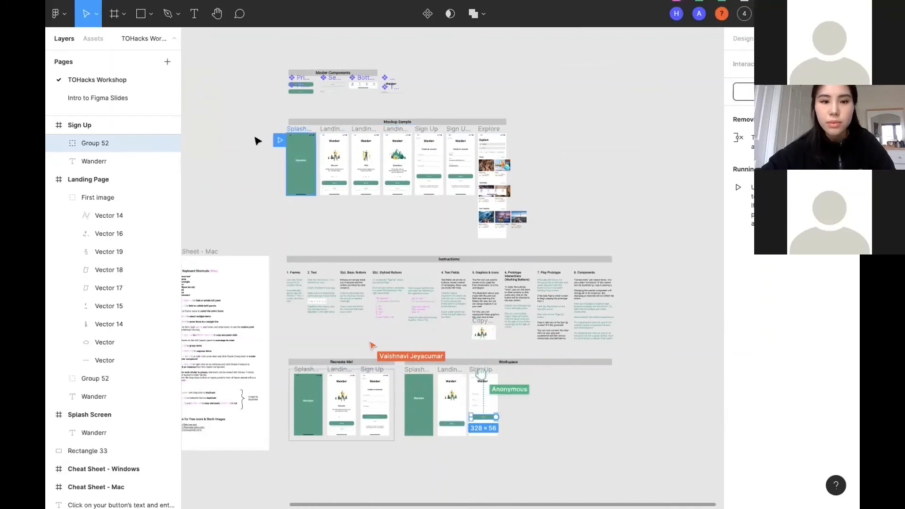
scroll(258, 167, down, 1)
scroll(259, 168, up, 1)
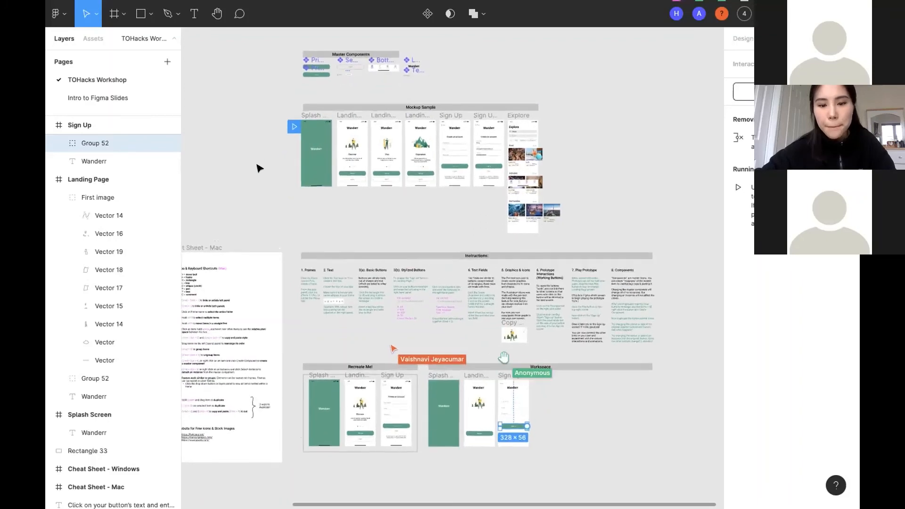
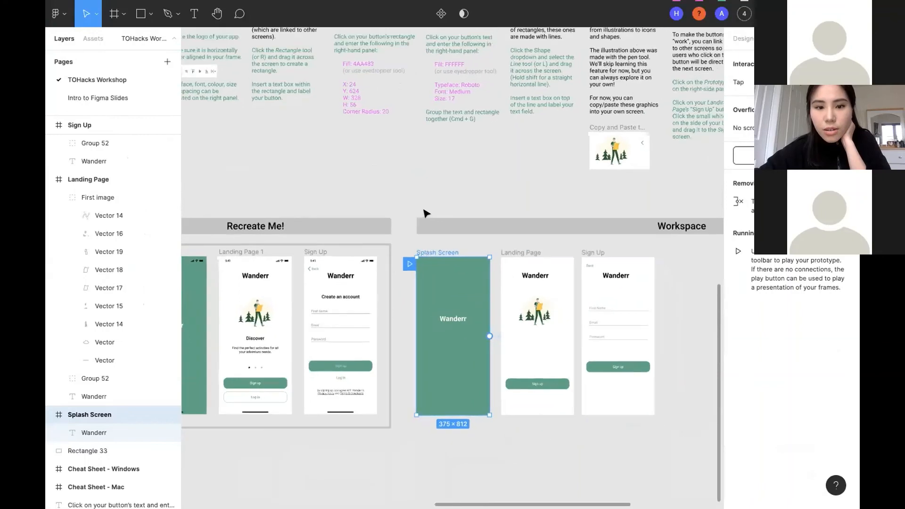
Step: Read the instructions in section 8, Components, about master components and their instances
scroll(425, 214, down, 3)
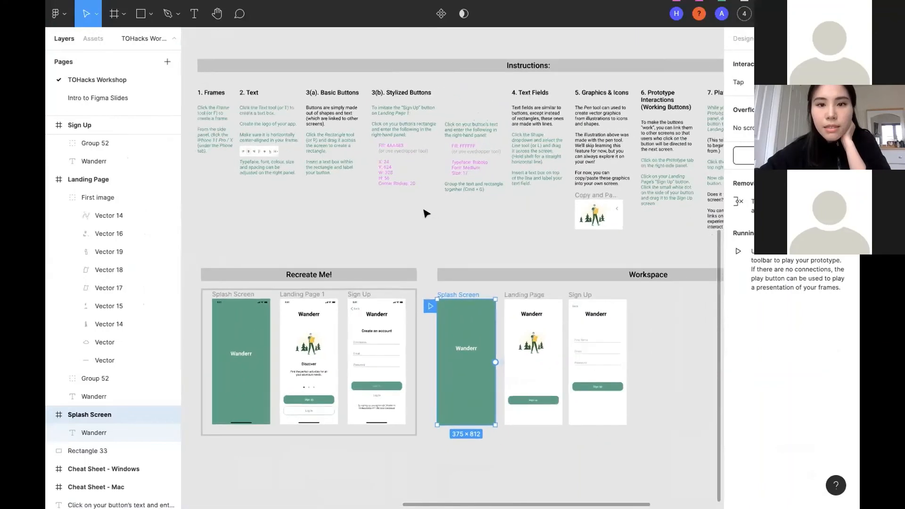
scroll(592, 169, right, 5)
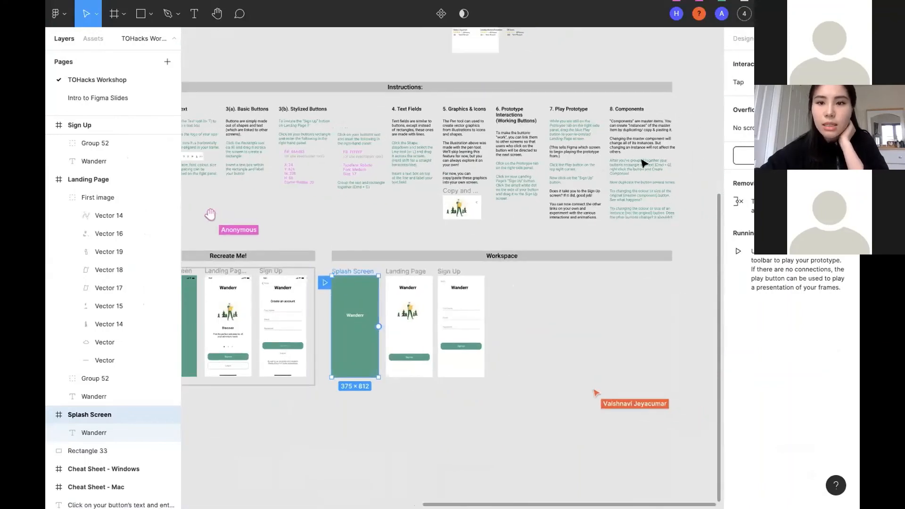
scroll(655, 171, up, 1)
scroll(654, 170, up, 5)
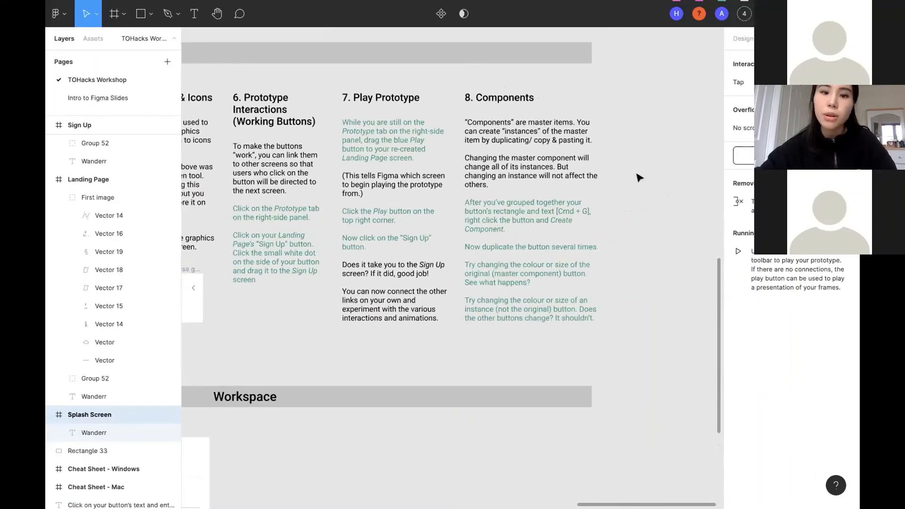
scroll(639, 177, right, 2)
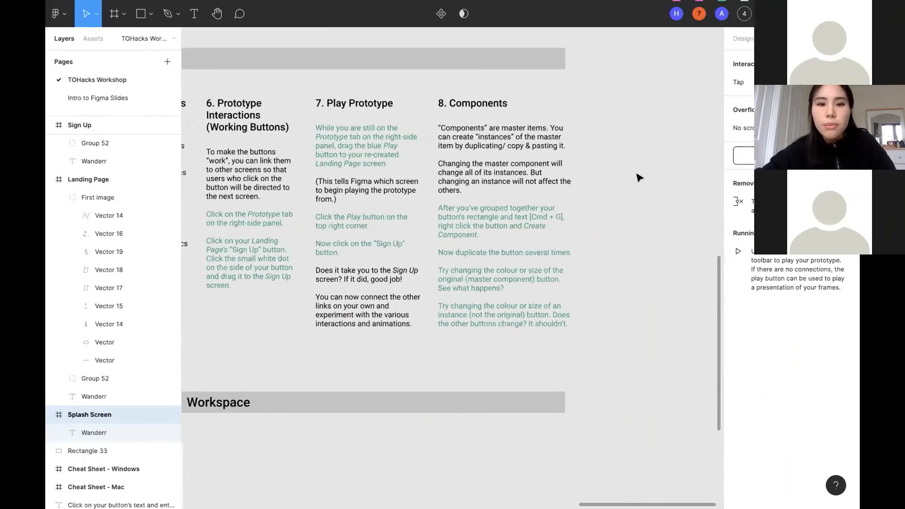
scroll(586, 210, up, 2)
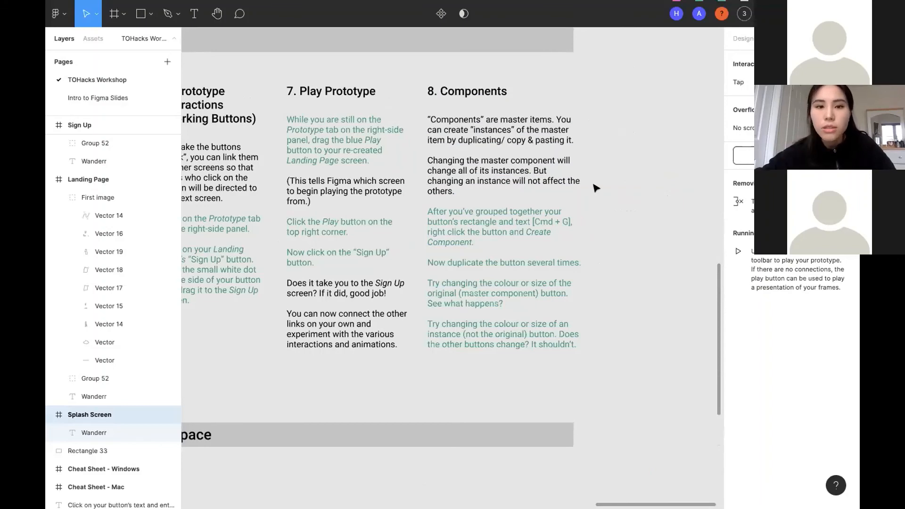
Step: Examine the Master Components area and select the Primary Button (Active) master component
scroll(596, 188, down, 5)
scroll(471, 179, up, 3)
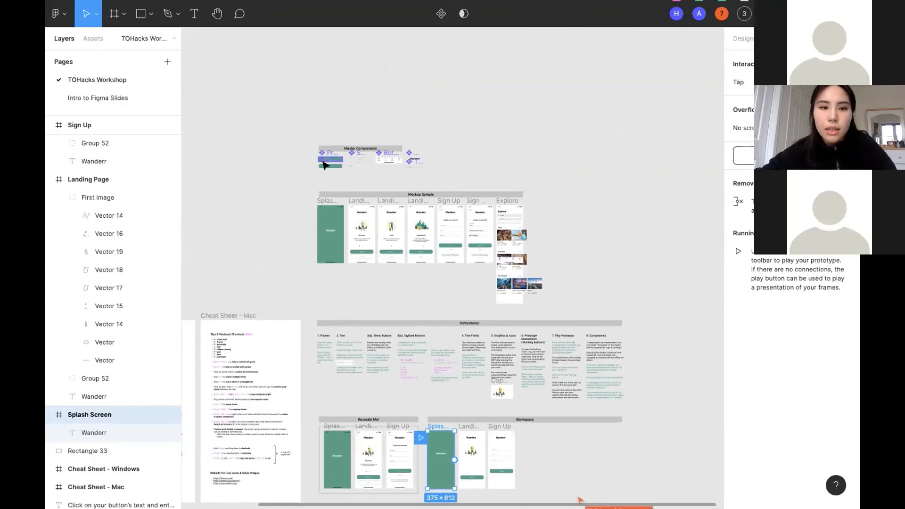
scroll(324, 164, up, 5)
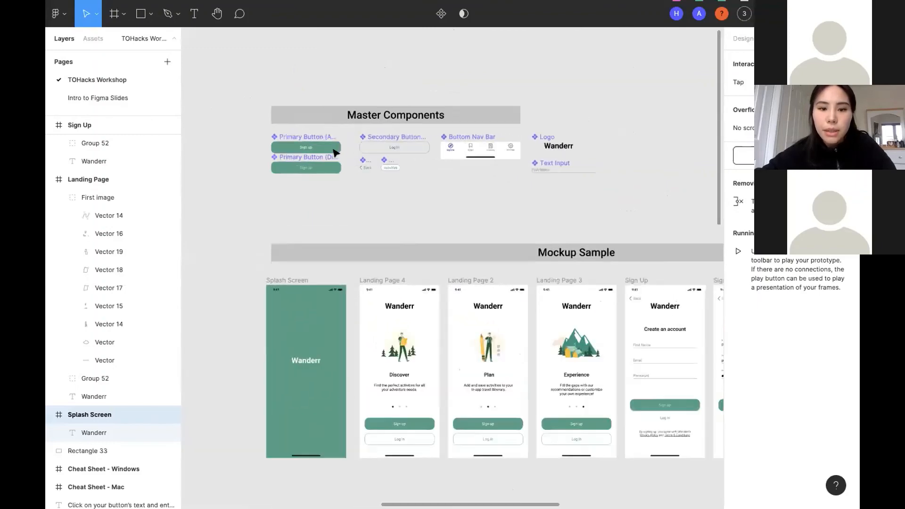
scroll(333, 151, down, 1)
scroll(264, 162, up, 2)
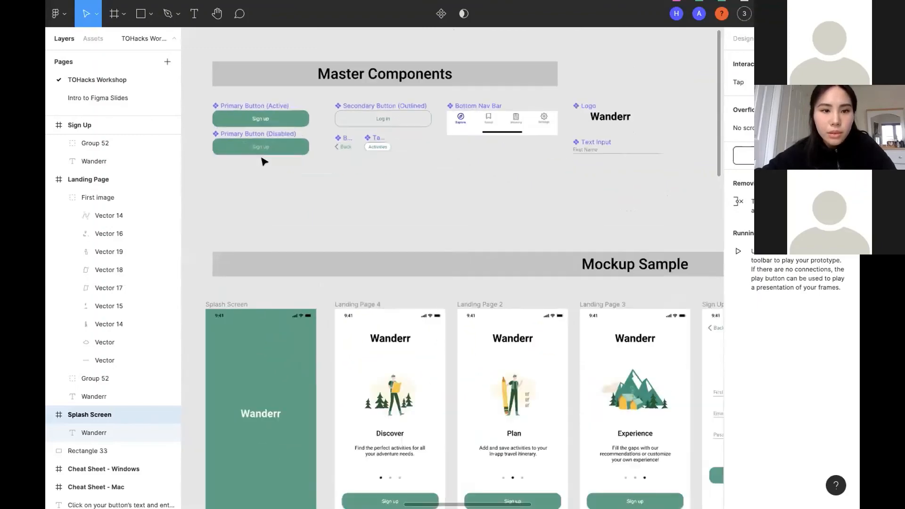
scroll(264, 161, up, 1)
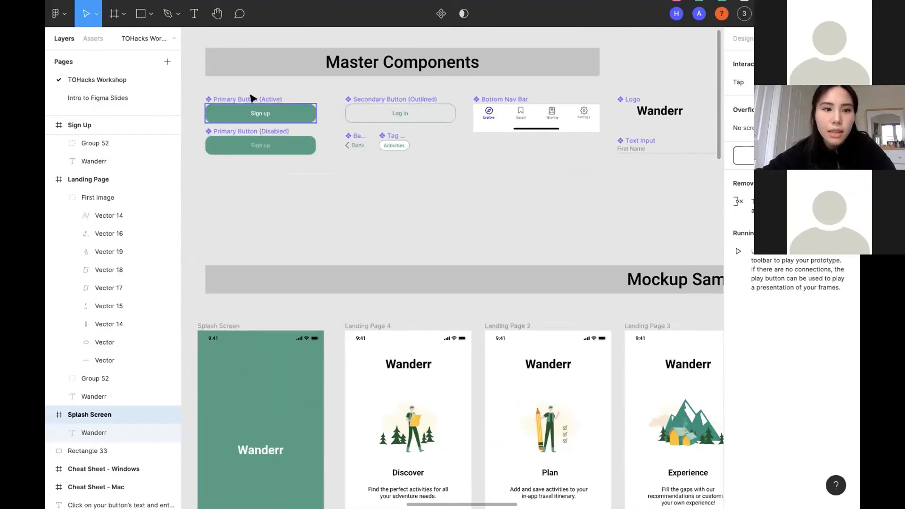
click(277, 114)
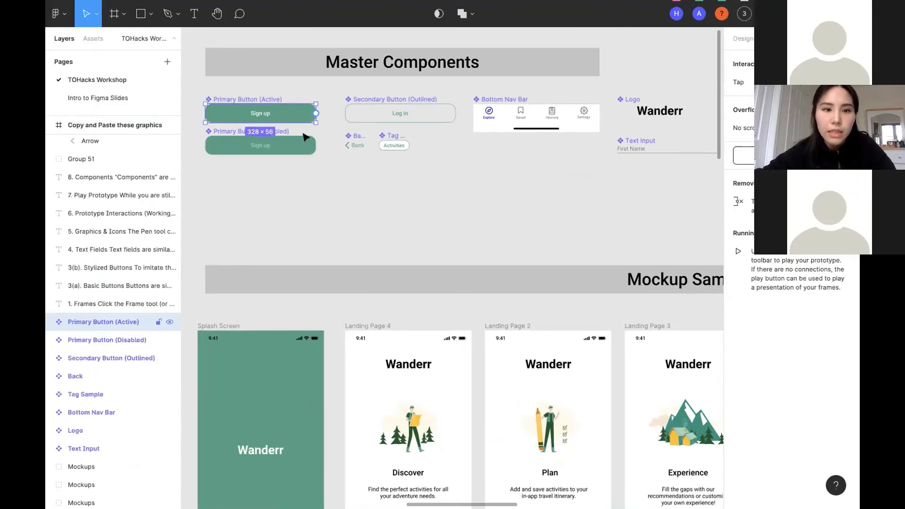
click(315, 169)
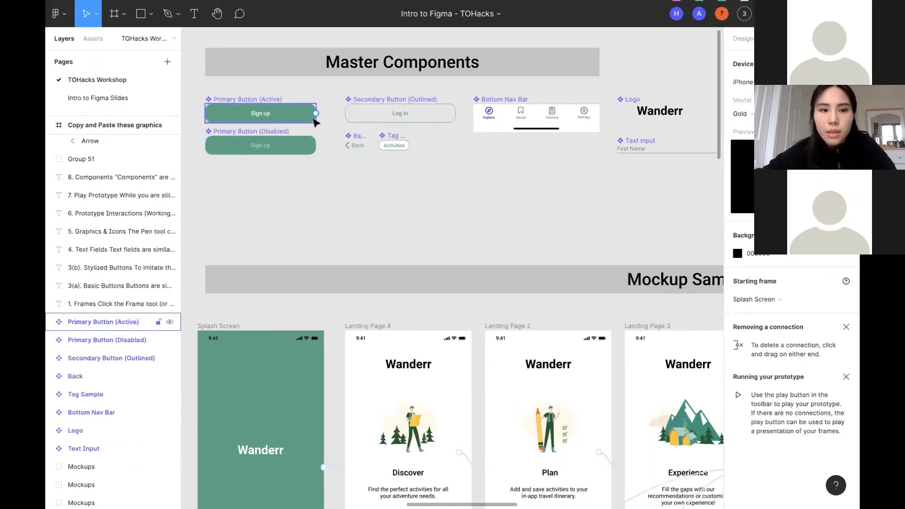
click(278, 108)
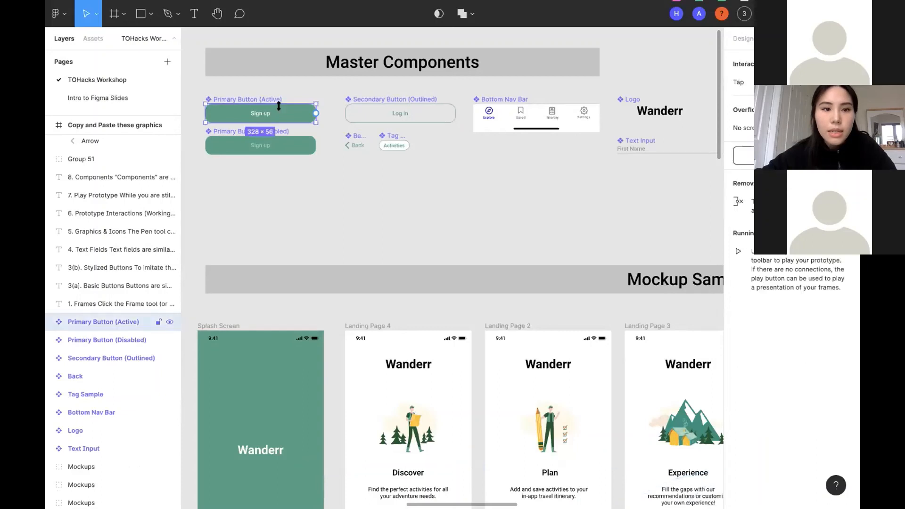
Step: Compare the Primary Button (Active) master with its Sign up button instances on Landing Pages 4, 2 and 3 of the Mockup Sample
scroll(365, 152, down, 5)
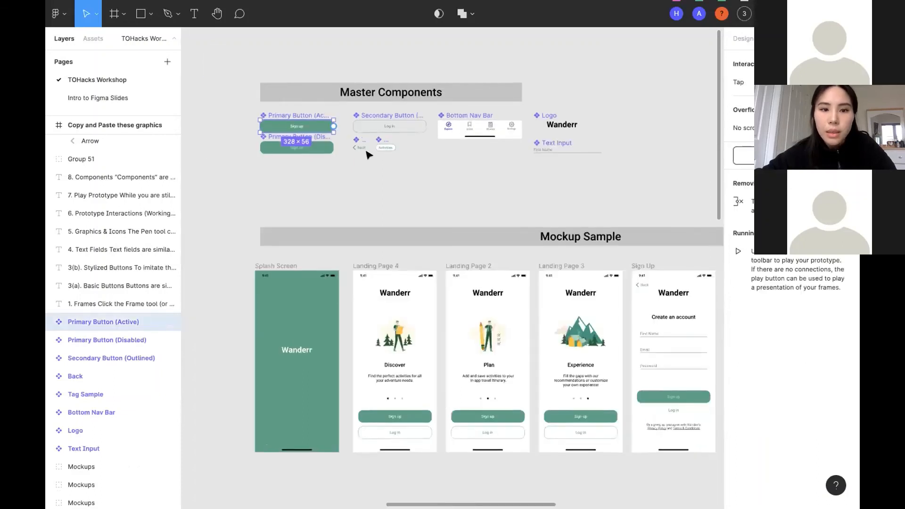
click(404, 385)
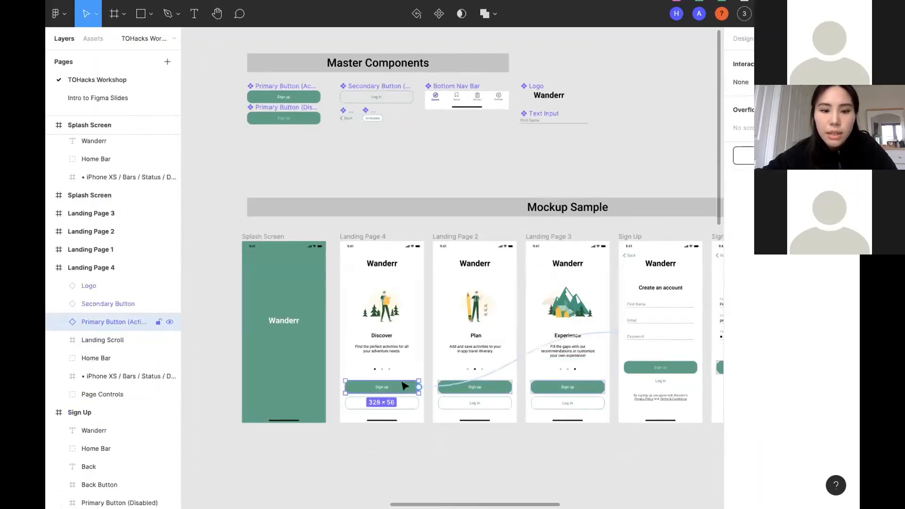
click(307, 99)
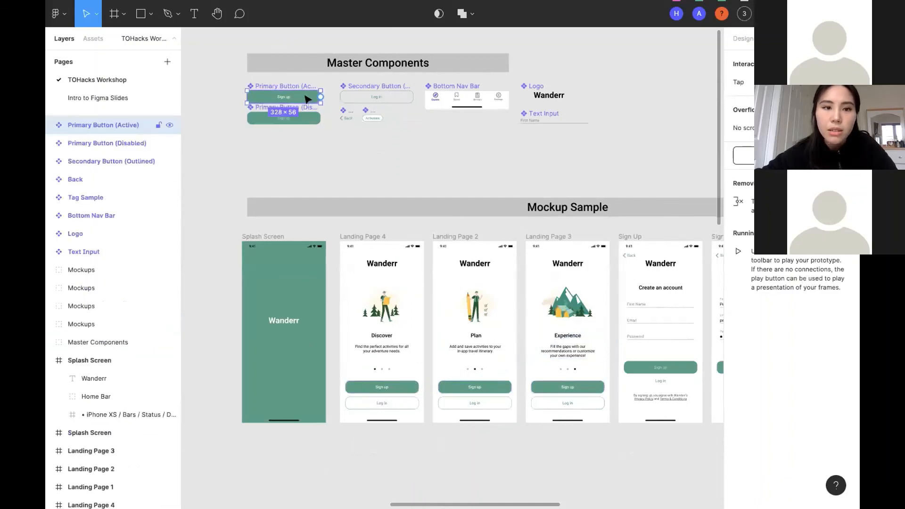
click(404, 388)
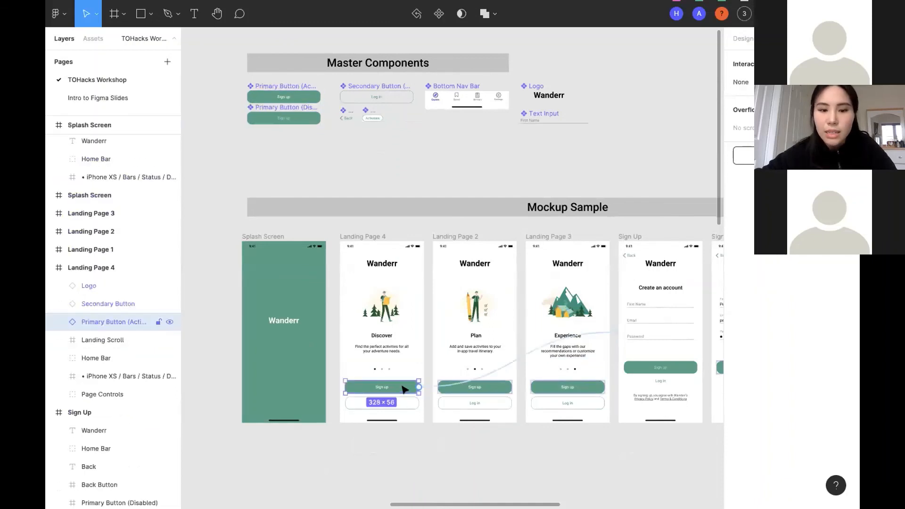
click(501, 387)
click(589, 388)
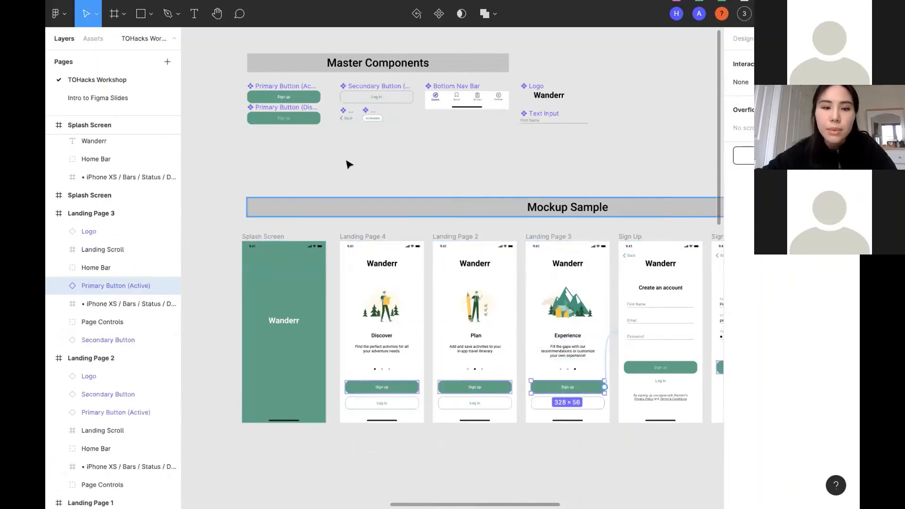
Step: Change the Primary Button (Active) master component's green selection colour to the pink document colour FB4EFF
click(303, 97)
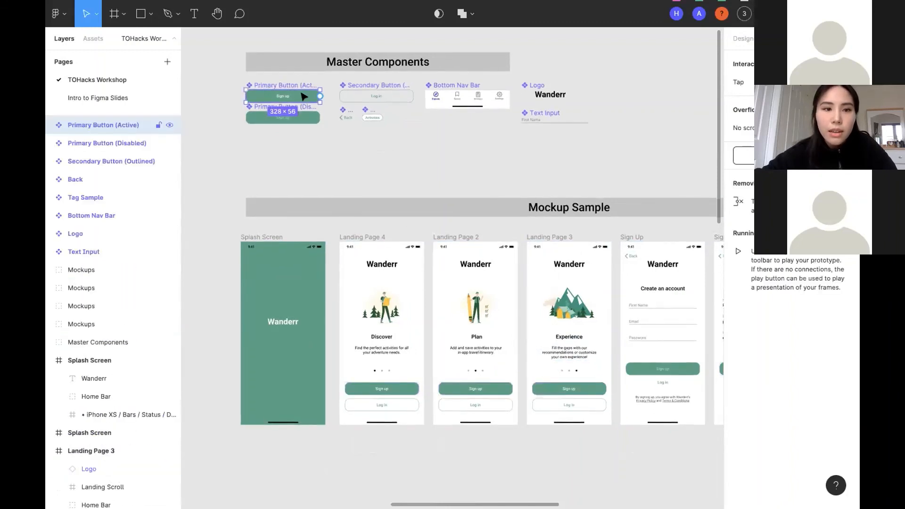
click(740, 38)
scroll(768, 368, down, 2)
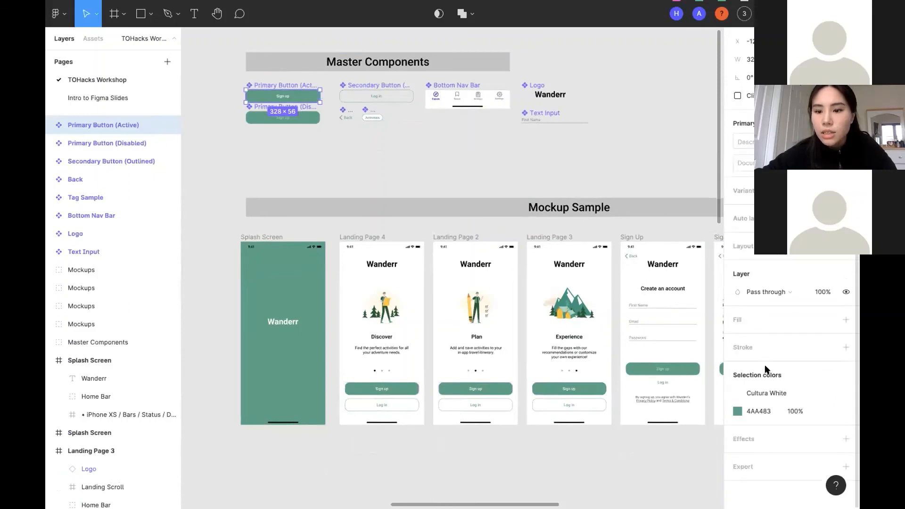
click(736, 411)
scroll(525, 317, right, 1)
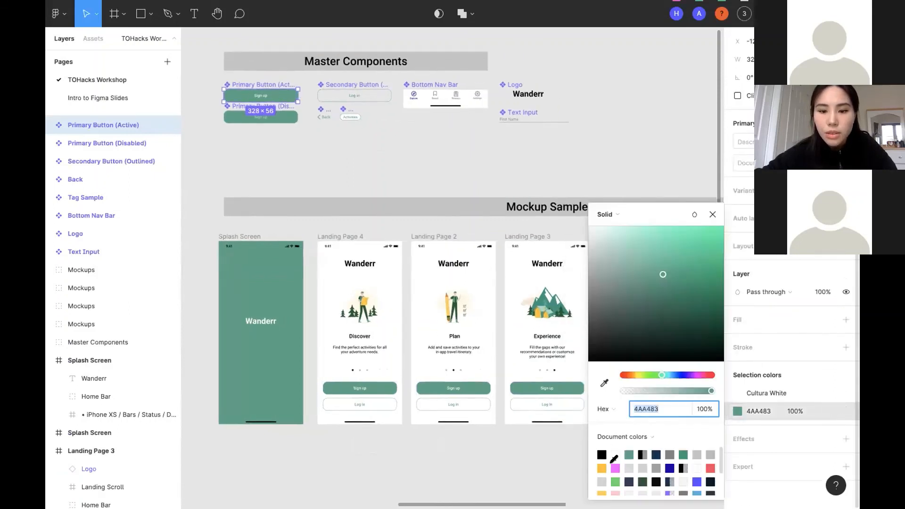
click(615, 468)
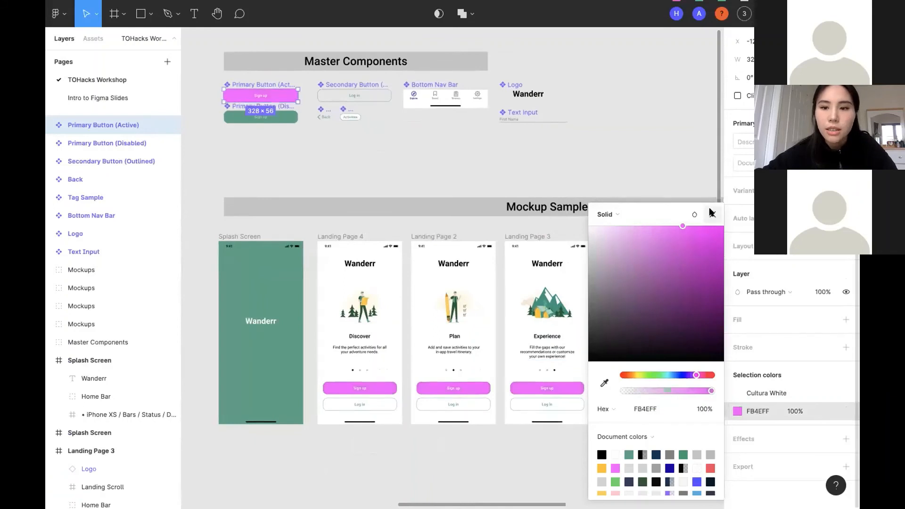
Step: Compare the Primary Button (Active) and (Disabled) masters with the Sign up button on the Mockup Sample's Sign Up screen
click(712, 215)
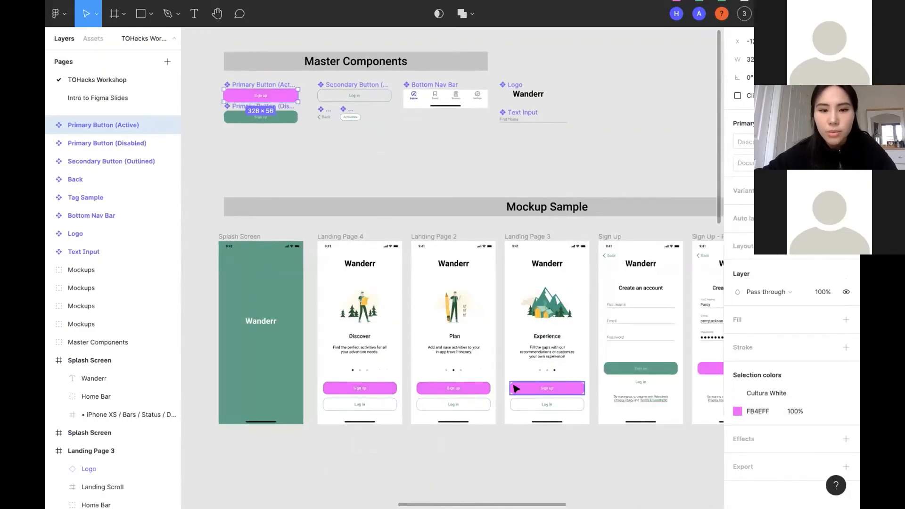
scroll(513, 388, right, 1)
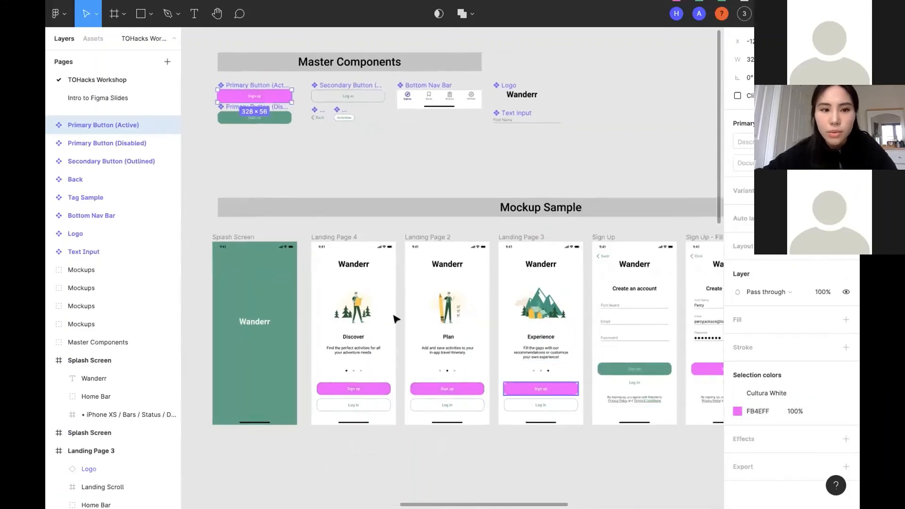
click(612, 366)
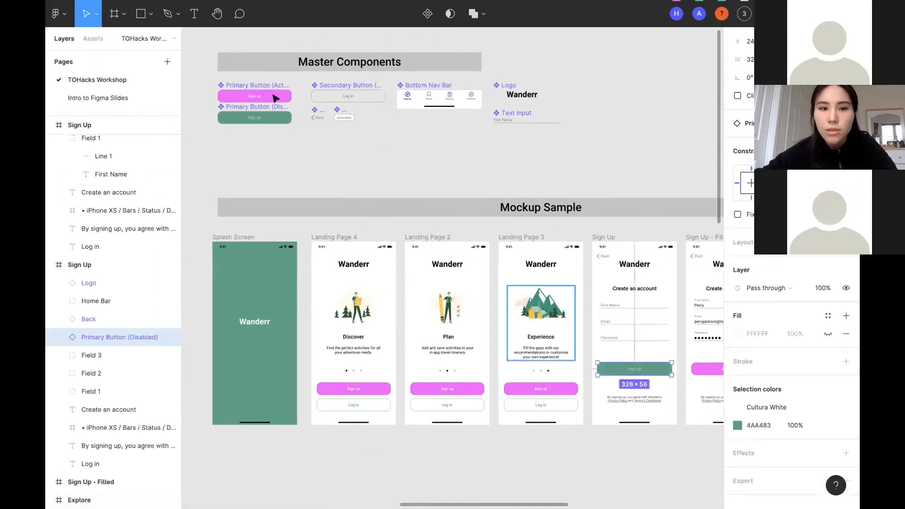
click(273, 119)
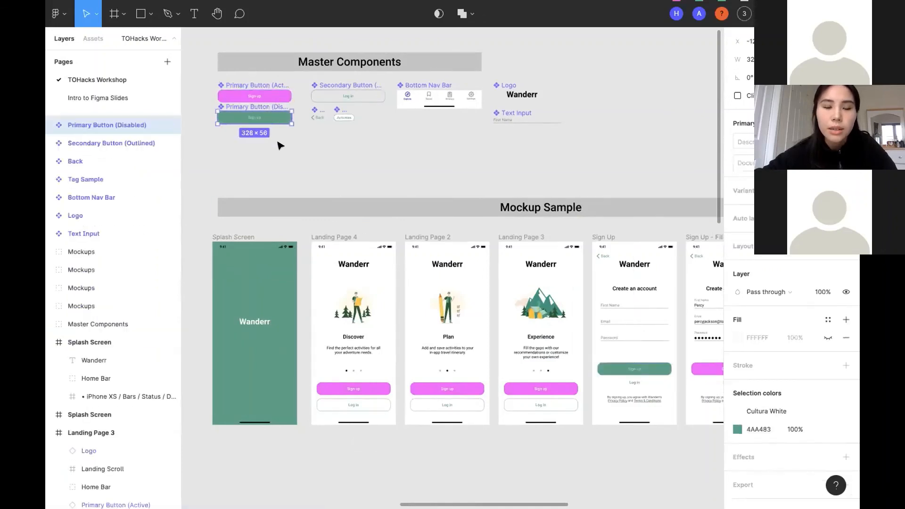
click(278, 143)
click(277, 97)
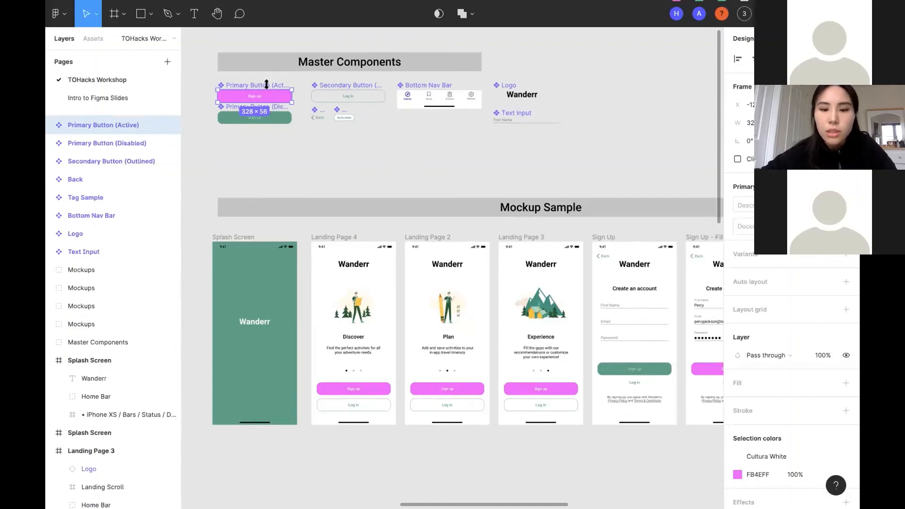
drag(266, 83, 292, 92)
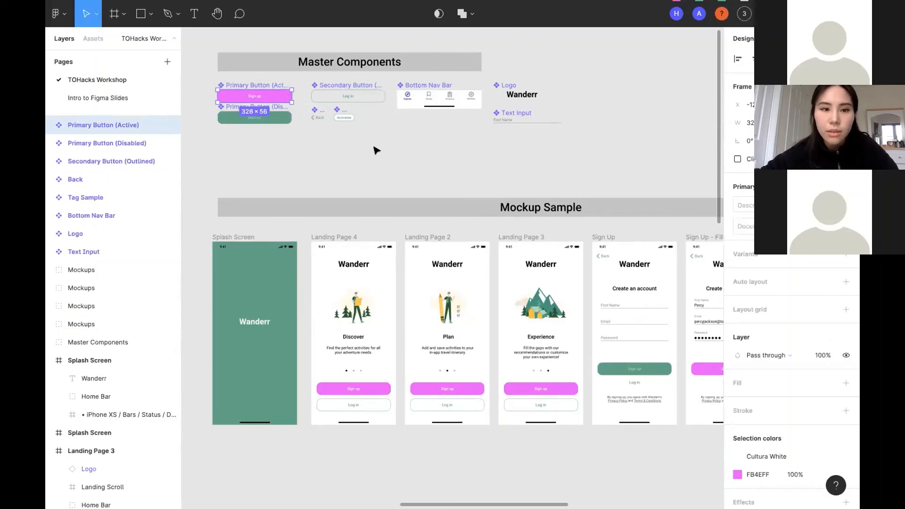
scroll(367, 160, down, 3)
click(307, 151)
scroll(307, 151, up, 5)
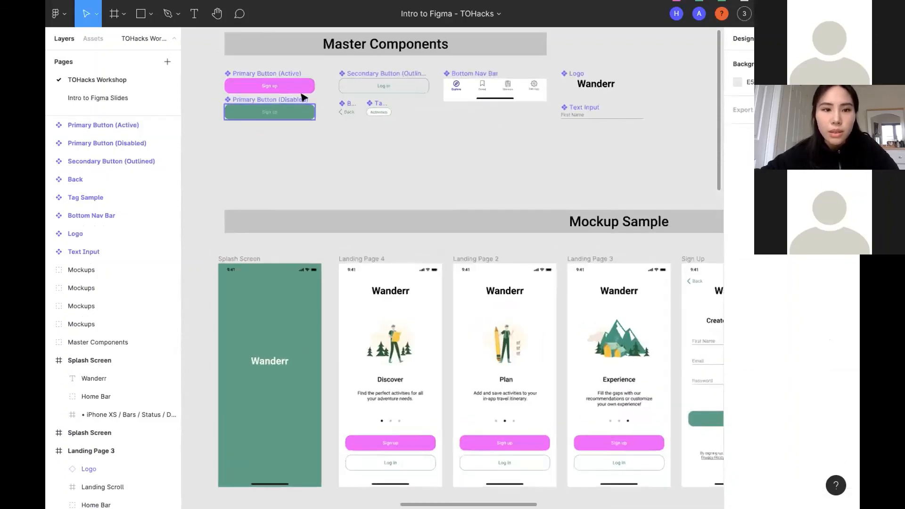
click(300, 88)
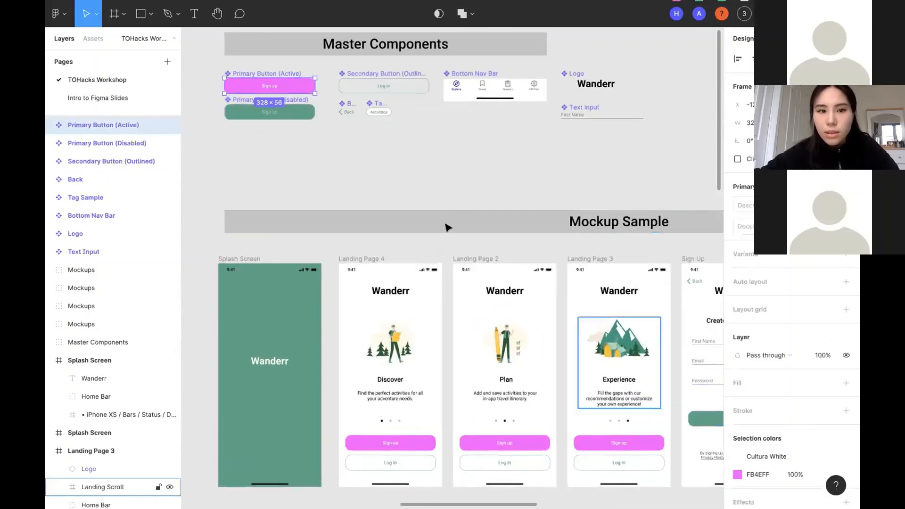
Step: Change the Primary Button (Disabled) master component's green selection colour to the yellow document colour FEC00F
click(301, 117)
scroll(430, 253, down, 3)
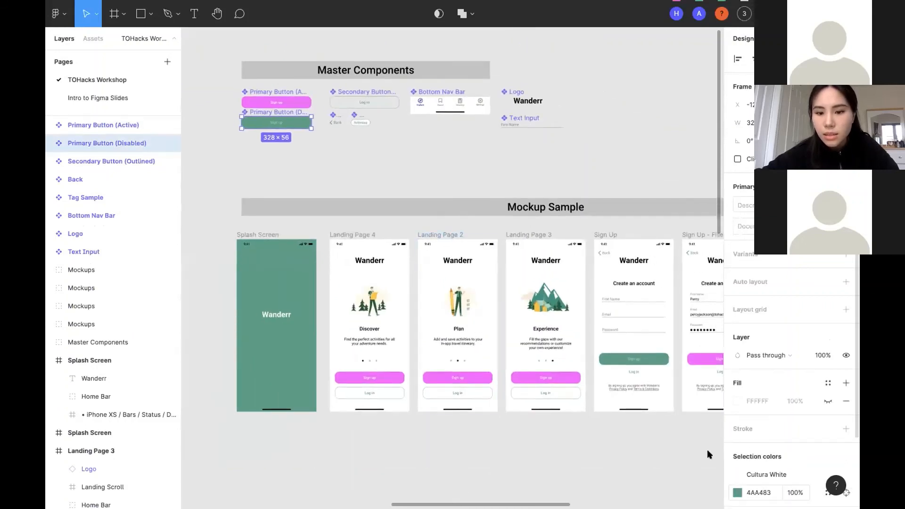
click(737, 492)
scroll(542, 391, right, 5)
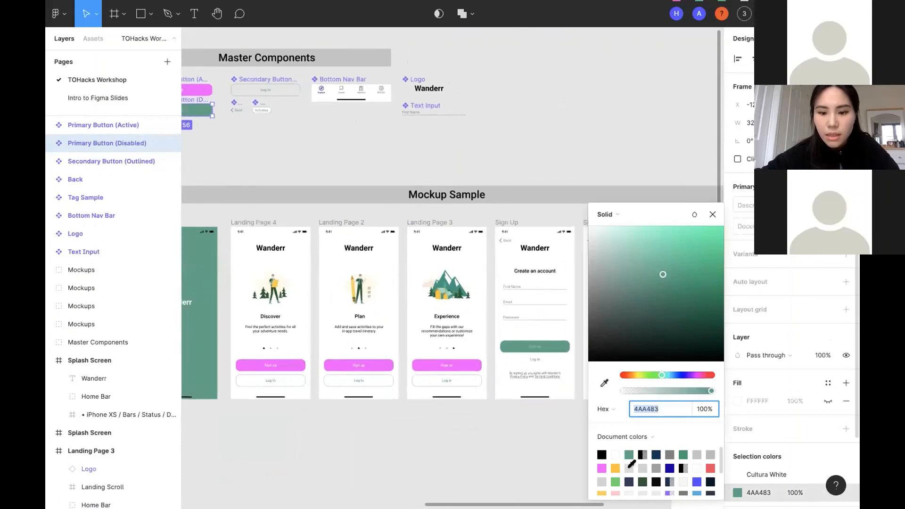
click(615, 468)
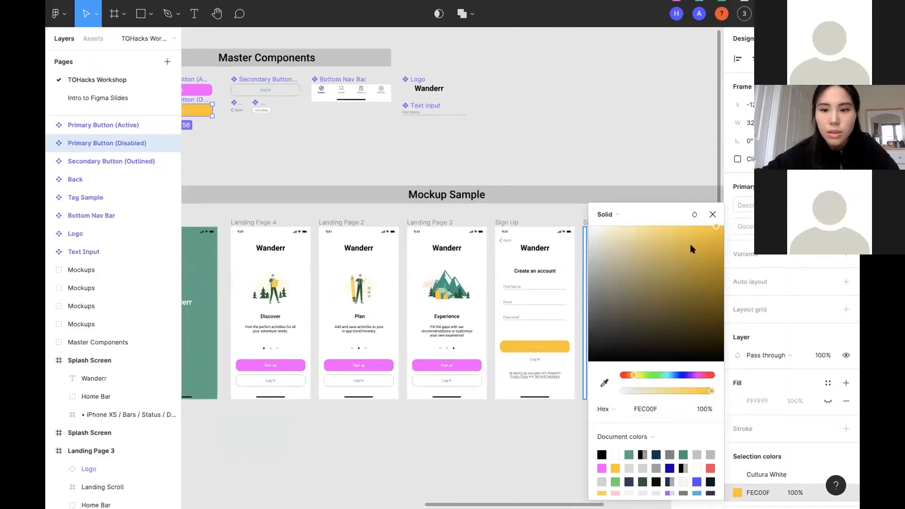
click(712, 216)
scroll(438, 410, left, 3)
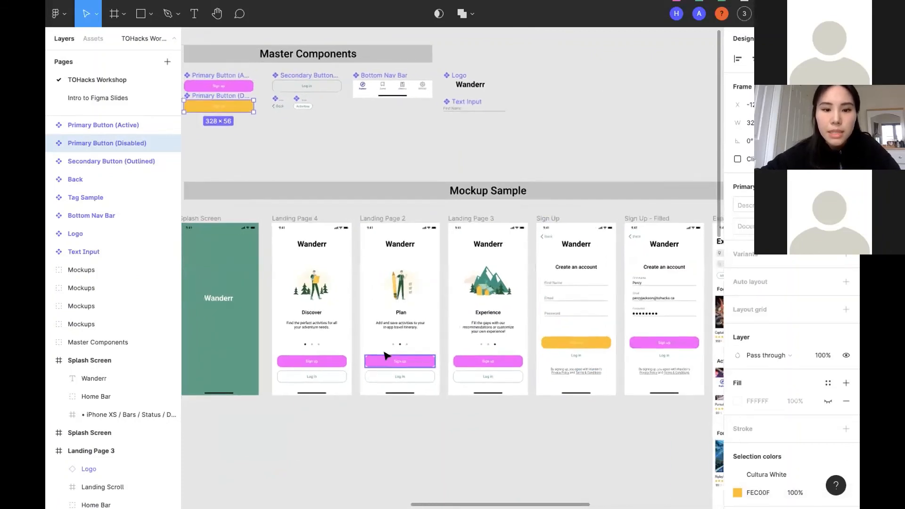
Step: Override only Landing Page 2's Sign up button instance with the dark purple-grey colour 493C49
click(420, 363)
scroll(660, 377, left, 2)
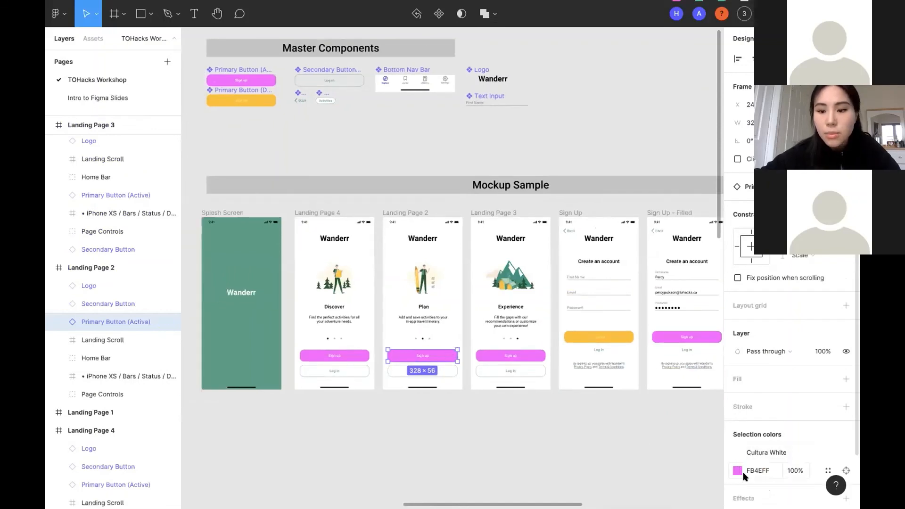
click(738, 471)
drag(658, 319, 601, 329)
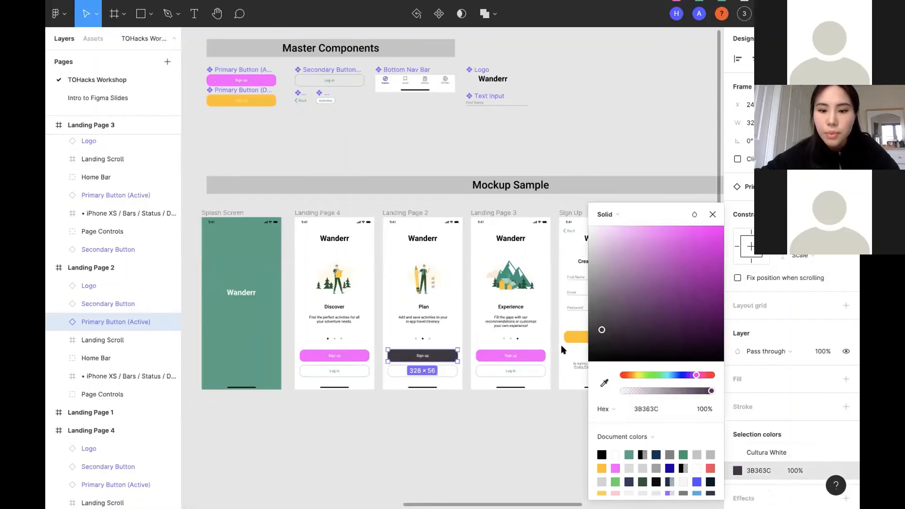
drag(631, 302, 612, 322)
click(712, 214)
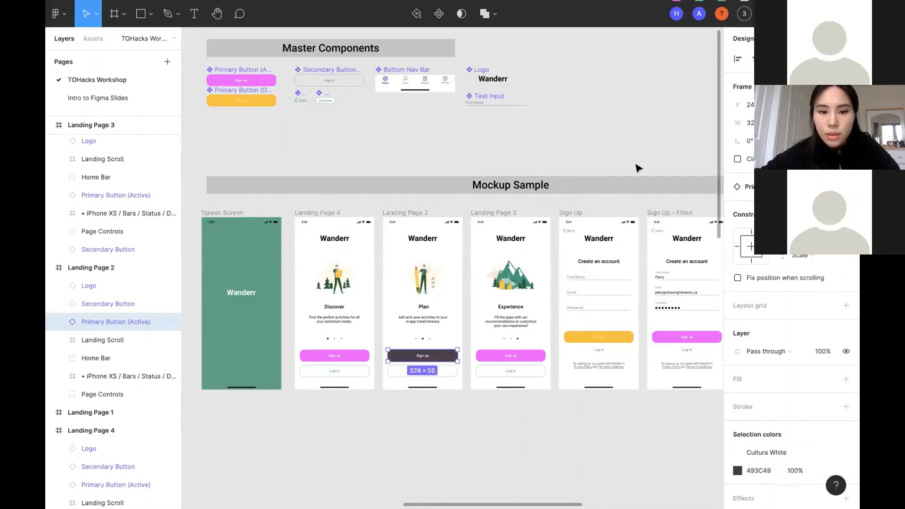
Step: Undo the colour changes on the Landing Page 2 button and both primary button masters, back to the green 4AA483
key(ctrl+z)
key(ctrl+z)
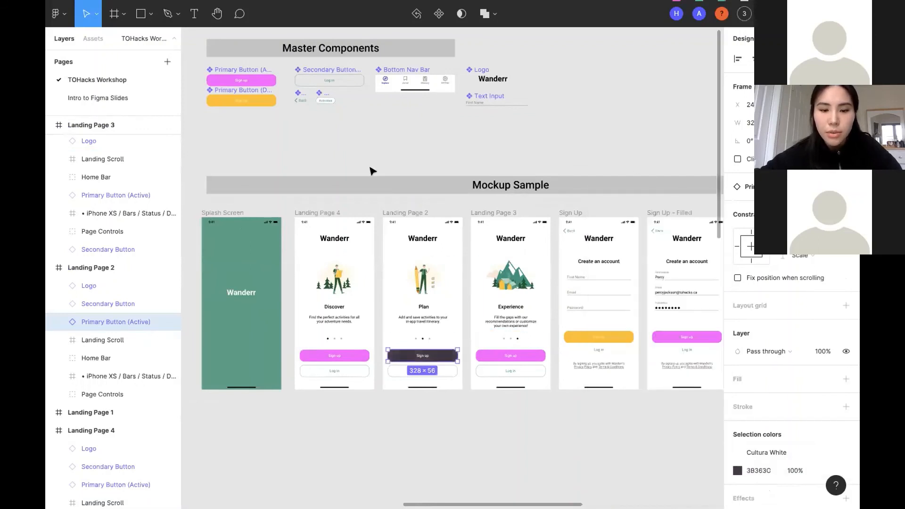
key(ctrl+z)
key(ctrl+z)
key(ctrl+z)
key(ctrl+z)
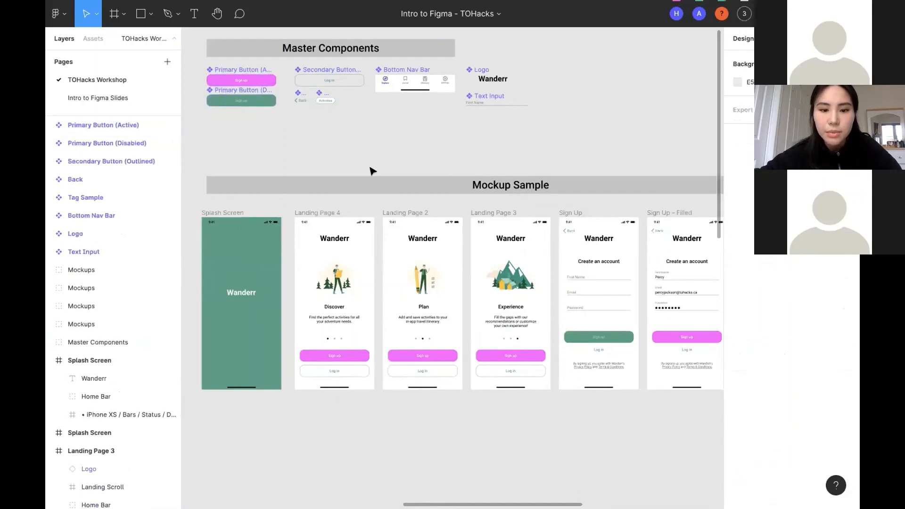
key(ctrl+z)
key(ctrl+z)
key(ctrl+z)
key(ctrl+z)
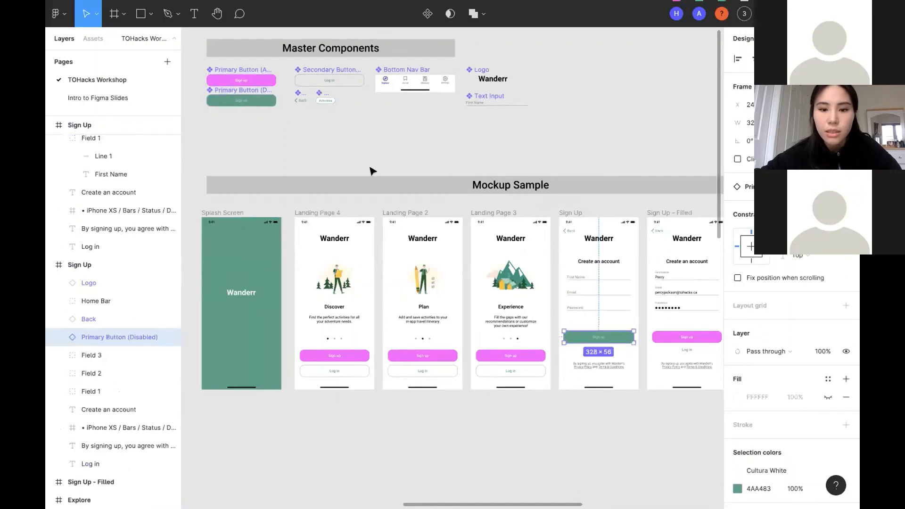
key(ctrl+z)
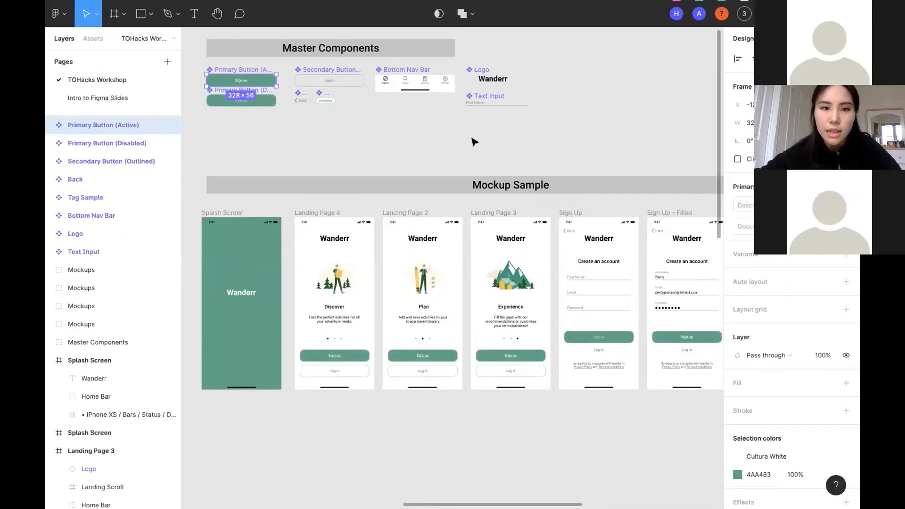
Step: Create a component from the Sign up button group on the Workspace's Sign Up screen
scroll(474, 141, down, 3)
scroll(495, 236, down, 10)
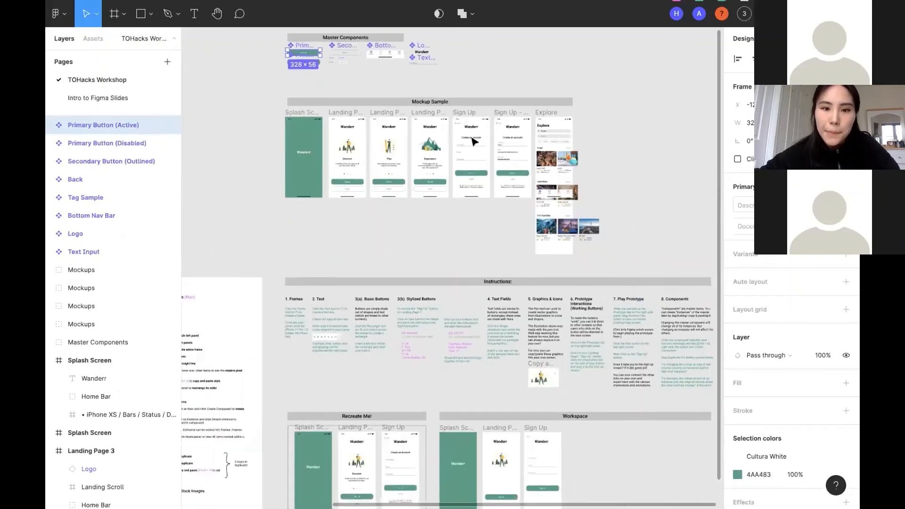
scroll(512, 336, up, 5)
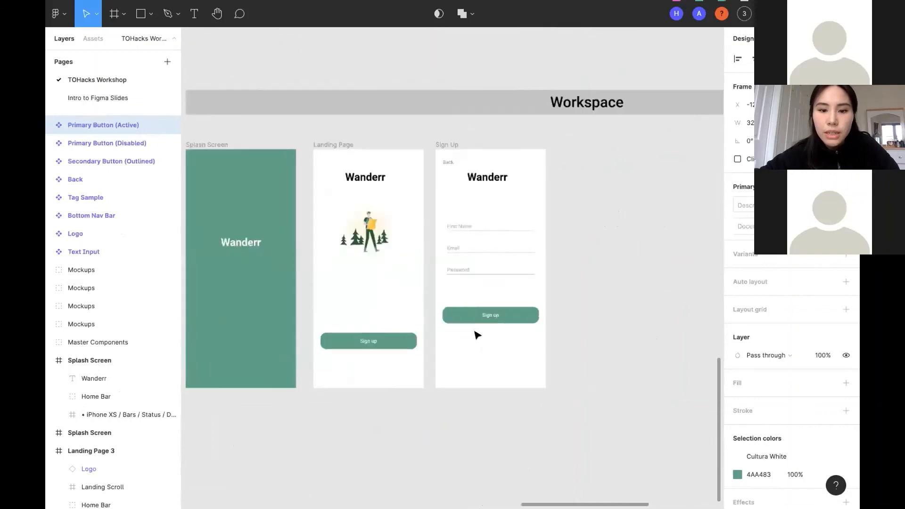
scroll(463, 334, up, 5)
click(486, 320)
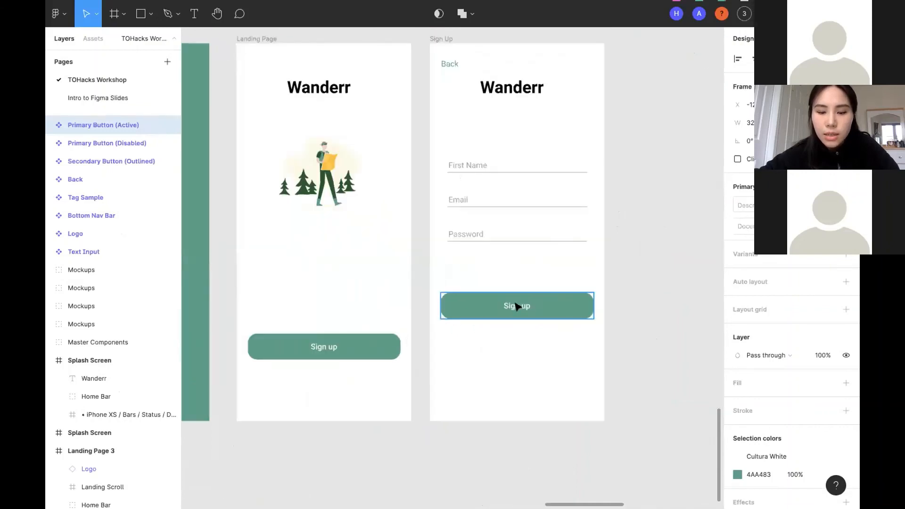
click(517, 306)
scroll(516, 304, up, 3)
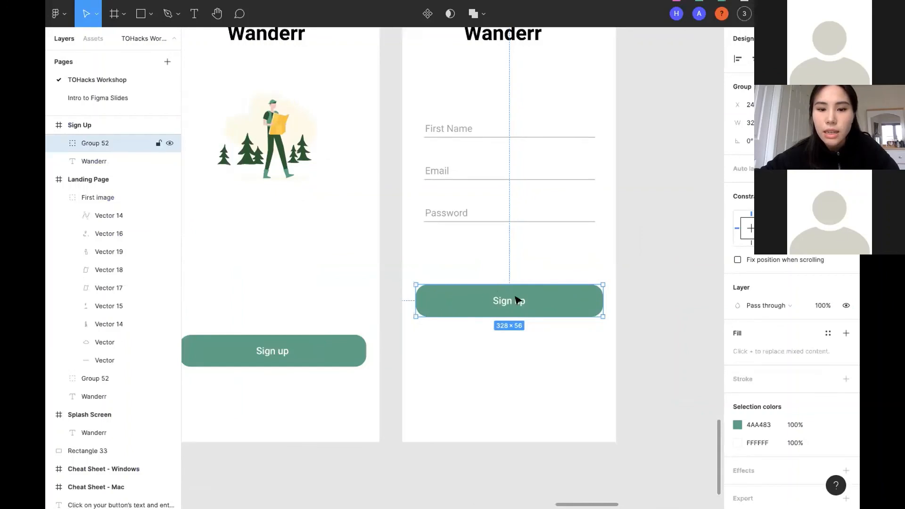
right_click(457, 303)
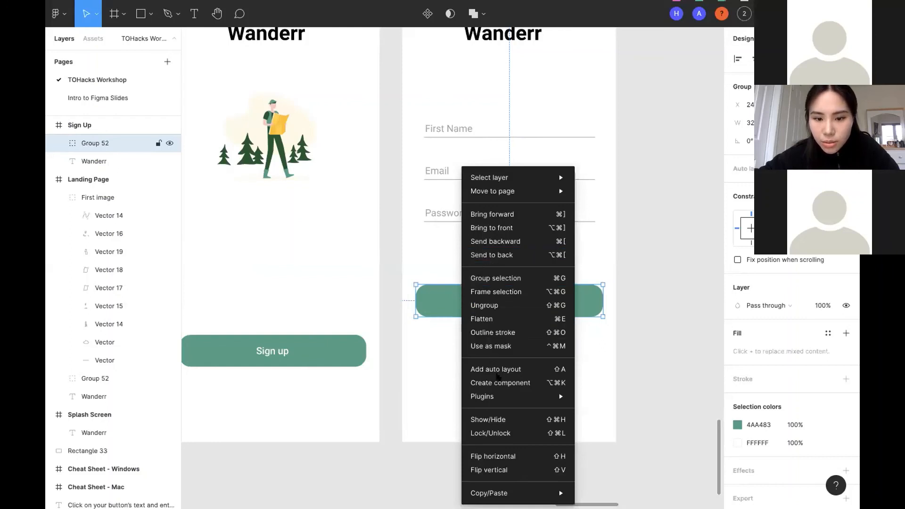
click(523, 384)
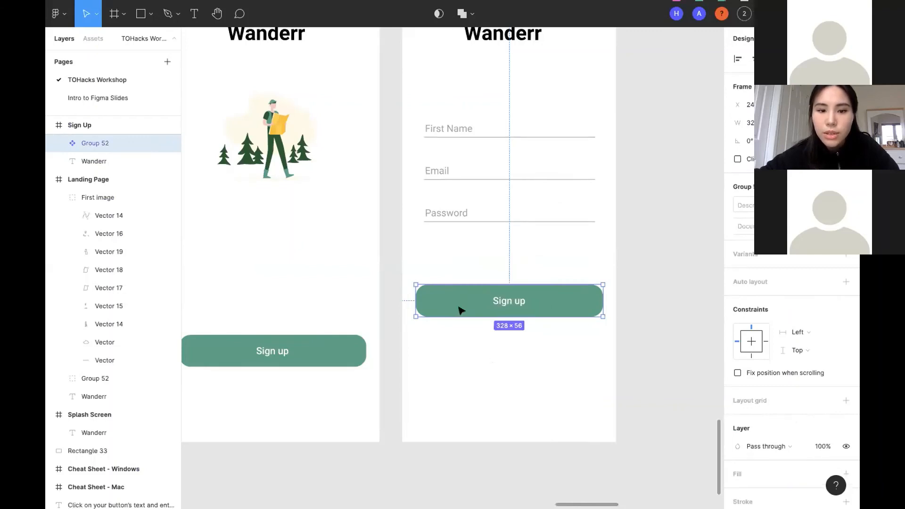
Step: Paste a copy of the new Sign up button component and place it directly below the original on the Sign Up screen
scroll(440, 303, up, 3)
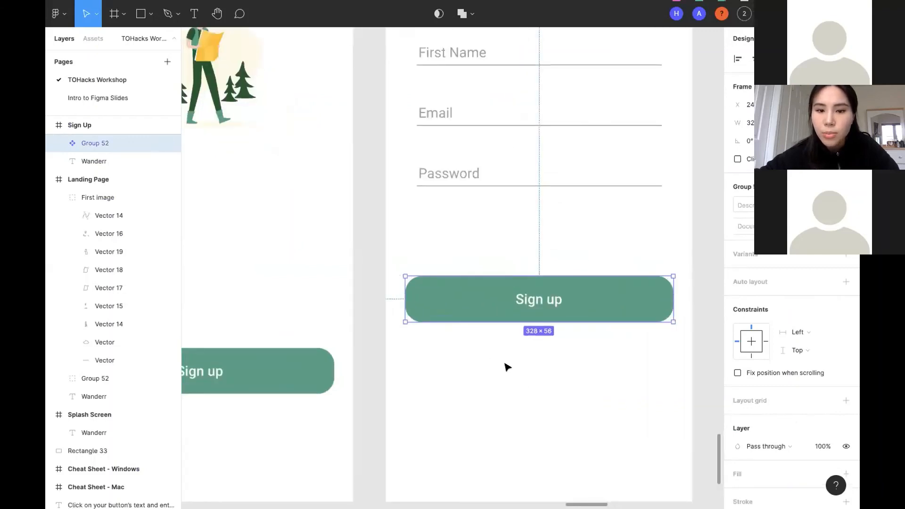
scroll(505, 366, left, 3)
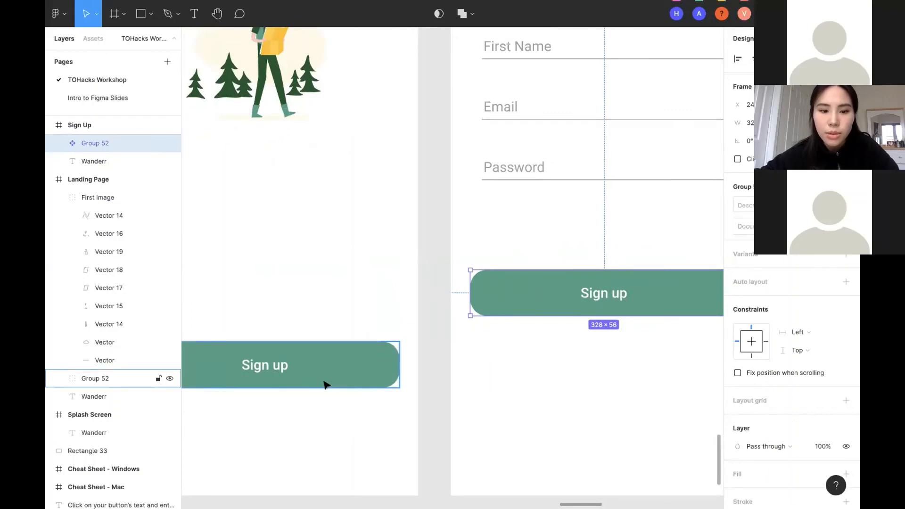
click(326, 384)
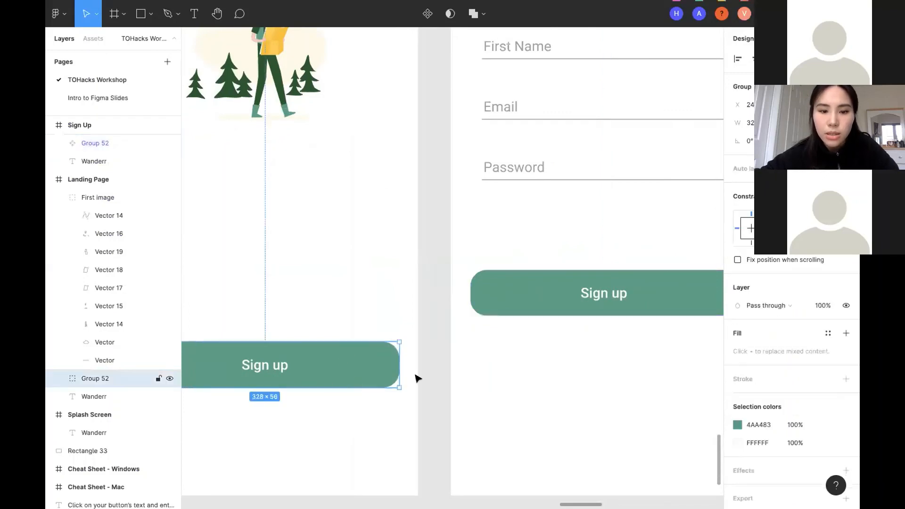
click(557, 278)
scroll(557, 277, down, 5)
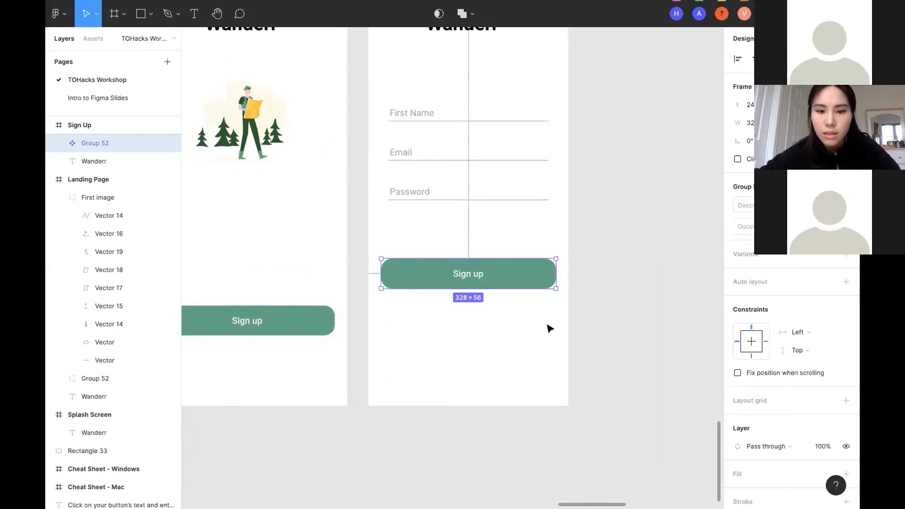
key(ctrl+v)
drag(507, 278, 506, 335)
Step: Compare the layer icons of the Group 52 master component and its Group 56 instance on the Sign Up screen
click(506, 277)
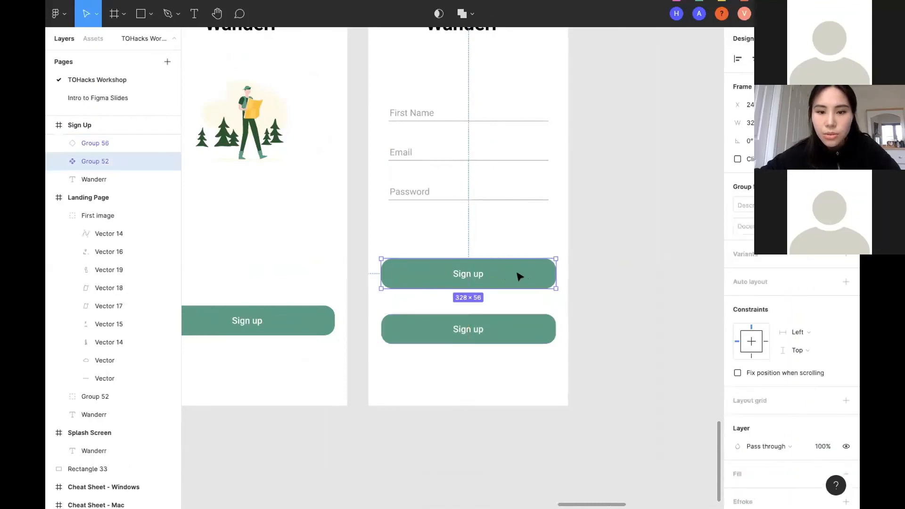
scroll(758, 376, down, 3)
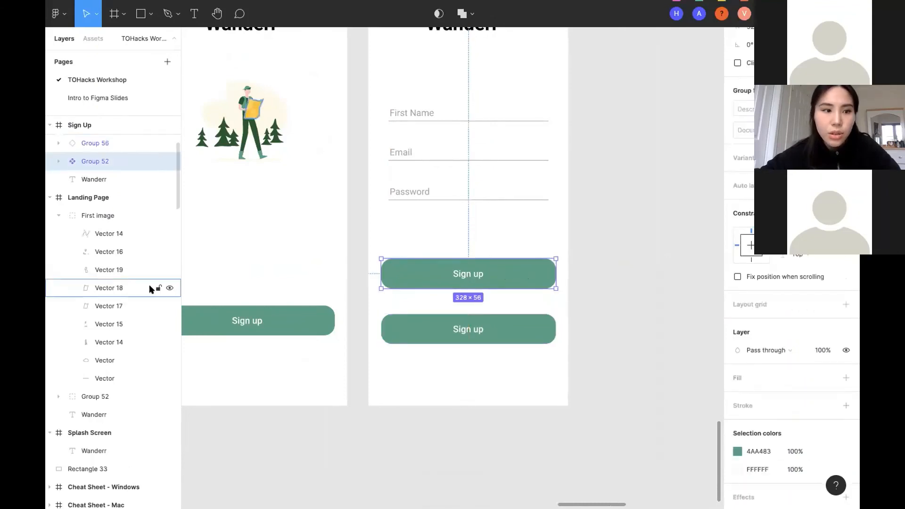
scroll(102, 230, up, 2)
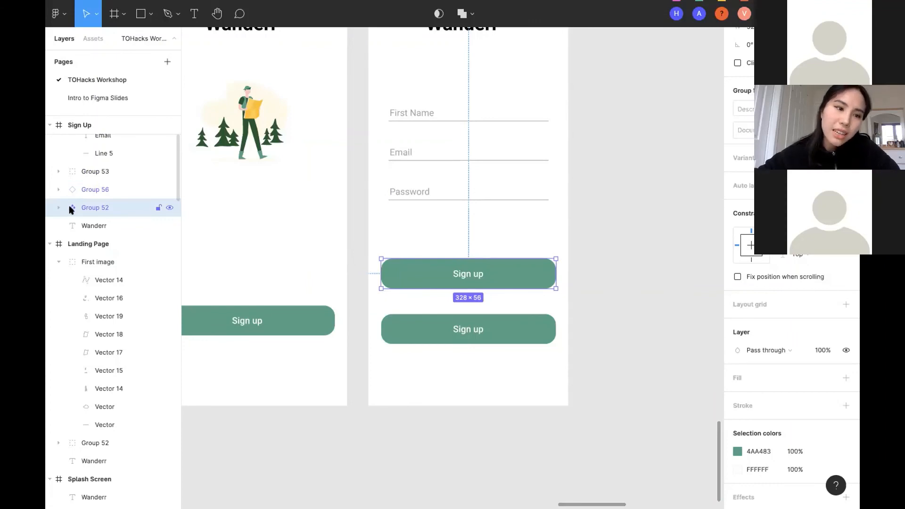
click(410, 327)
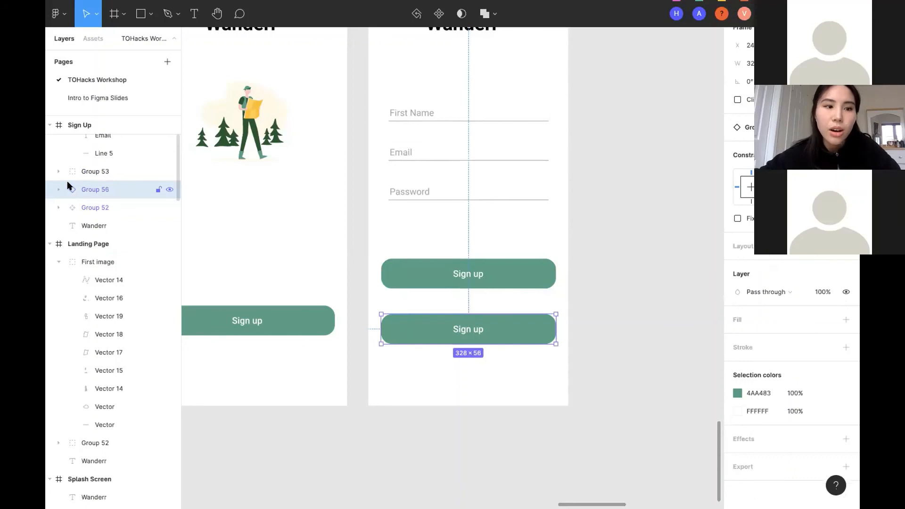
click(66, 209)
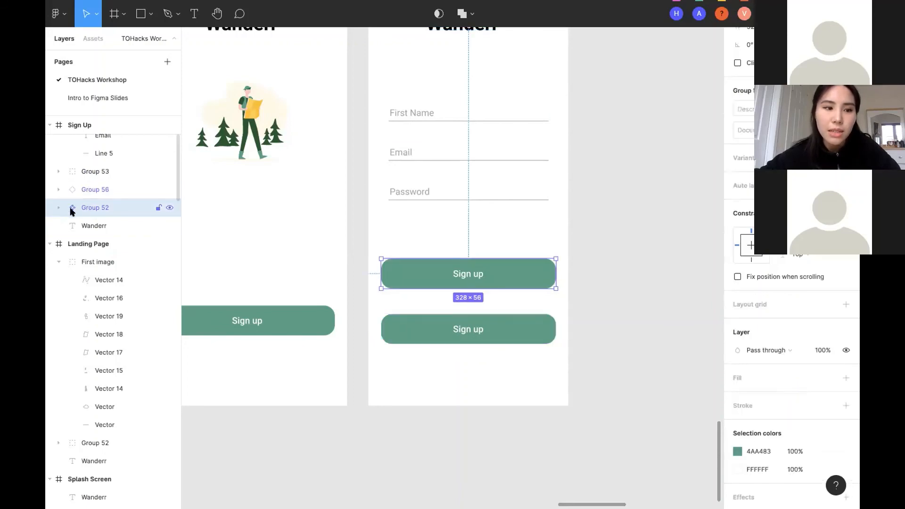
click(70, 192)
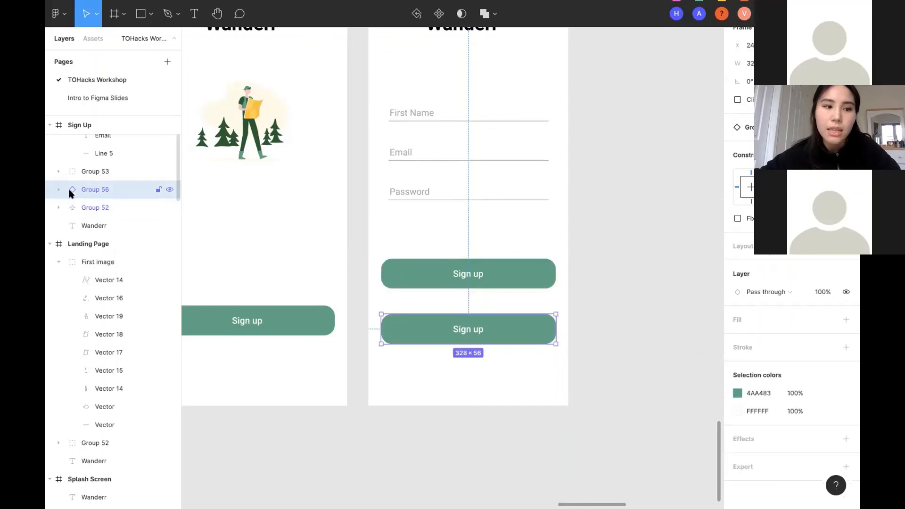
Step: Recolour the green fill of the upper Sign up master component on the Workspace's Sign Up screen to 20E89E
click(409, 265)
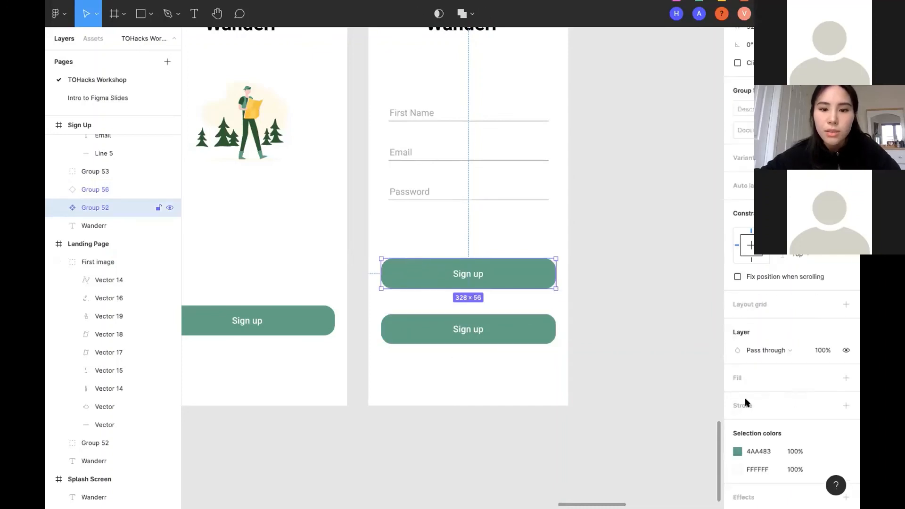
click(737, 449)
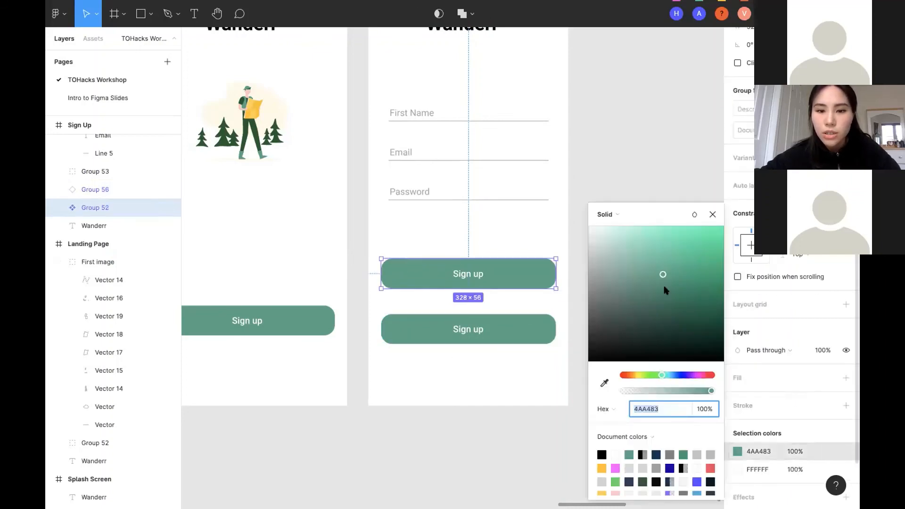
mouse_move(665, 290)
mouse_down()
mouse_move(610, 242)
mouse_move(612, 295)
mouse_move(626, 322)
mouse_move(670, 333)
mouse_move(675, 246)
mouse_move(624, 313)
mouse_move(691, 242)
mouse_move(703, 242)
mouse_up()
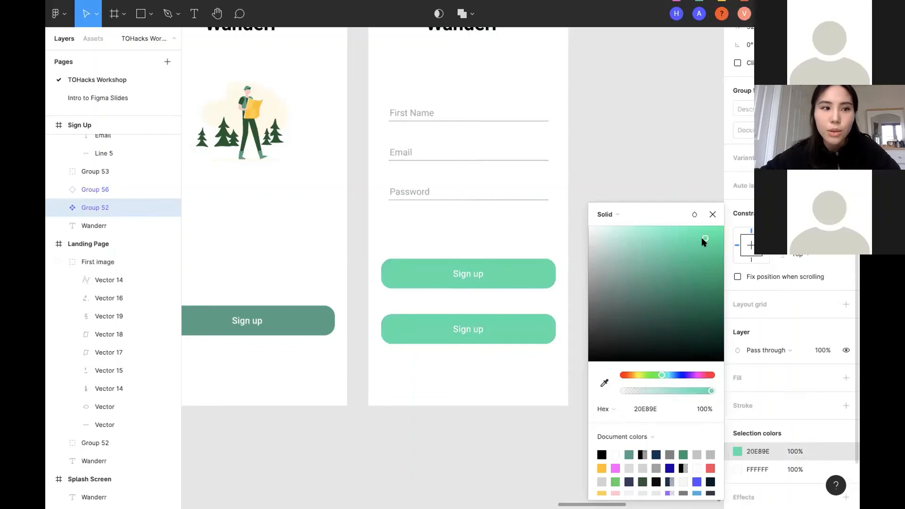
click(712, 214)
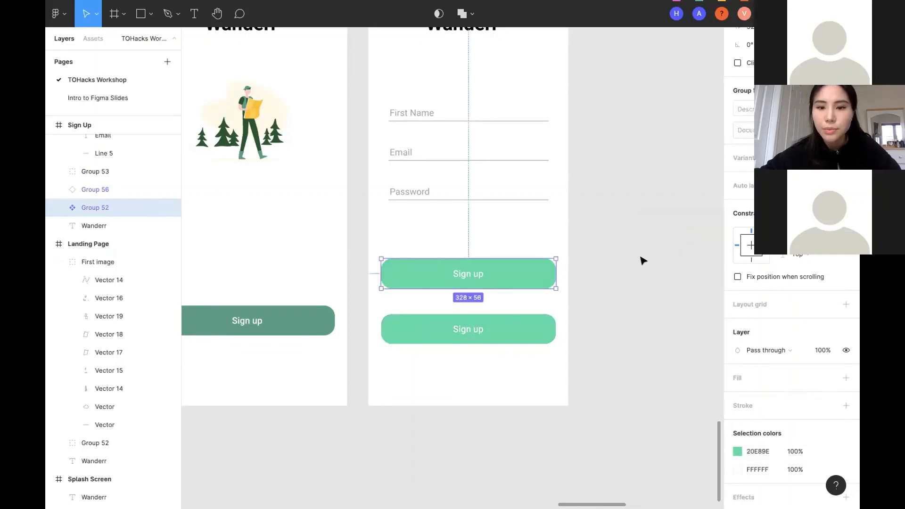
click(642, 259)
Step: Switch to the Intro to Figma Slides presentation in full screen and advance to the final contact slide
scroll(642, 259, down, 3)
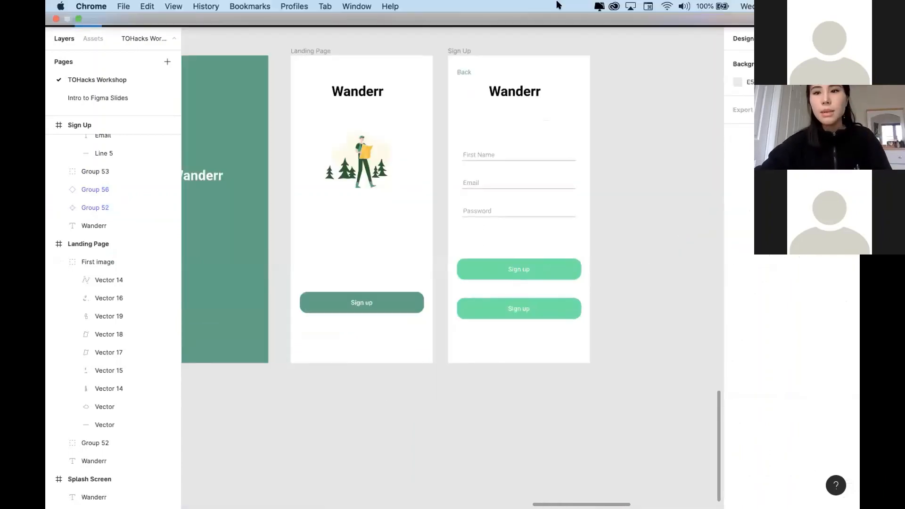
scroll(542, 283, down, 5)
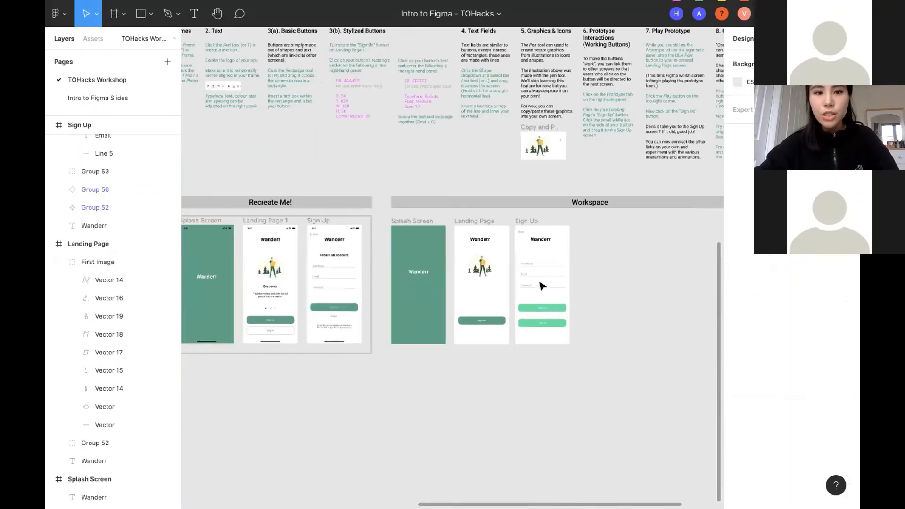
scroll(542, 285, down, 2)
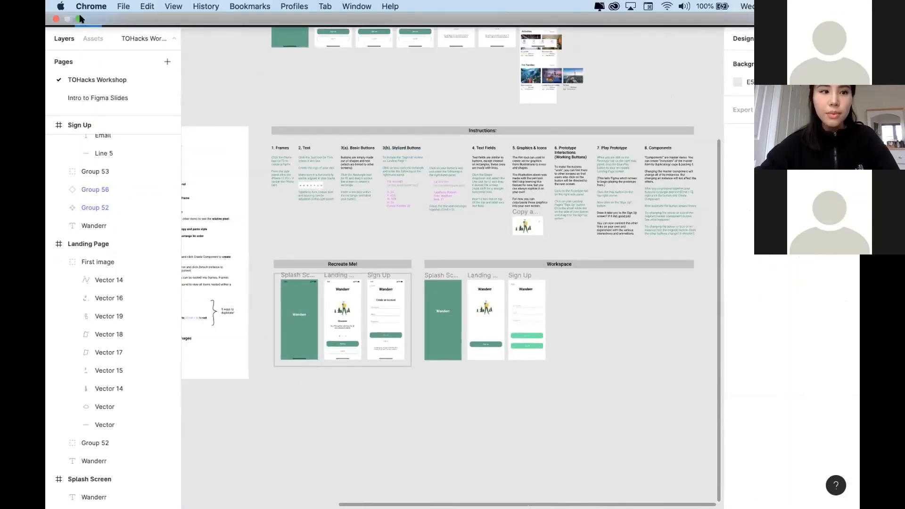
click(79, 18)
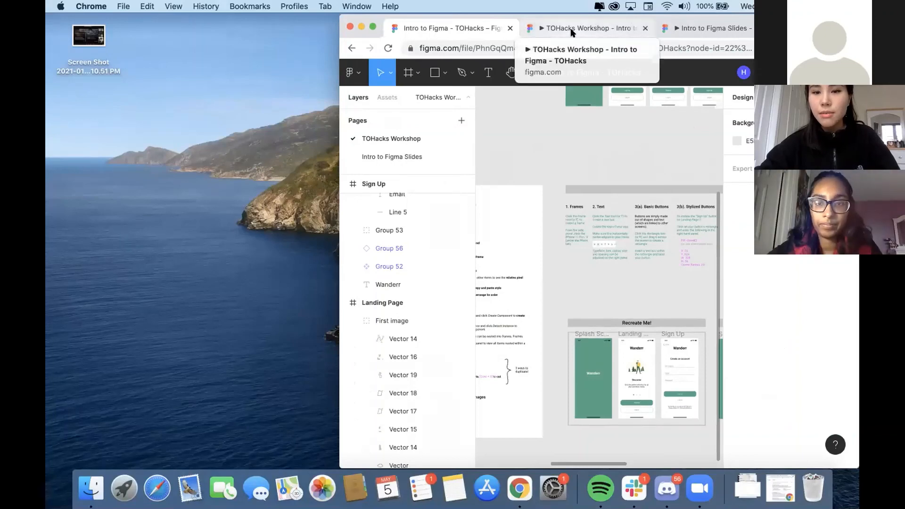
click(584, 28)
click(730, 29)
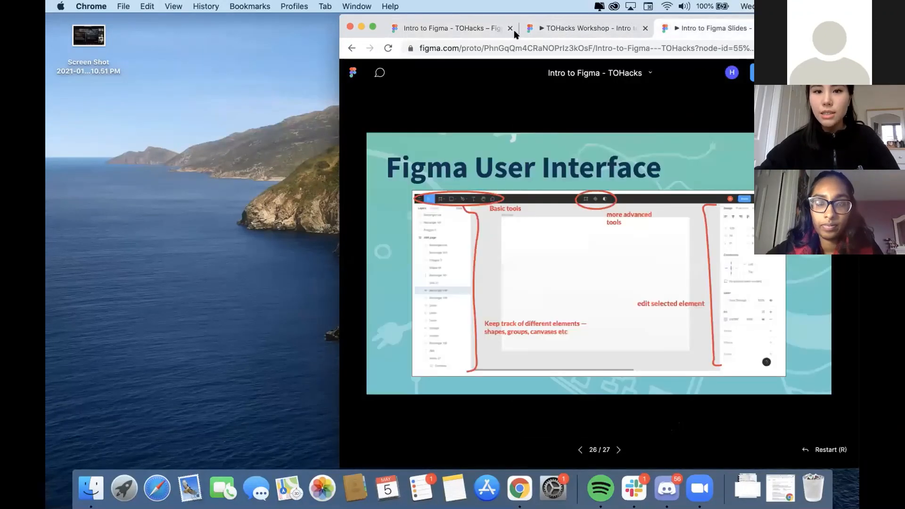
click(372, 26)
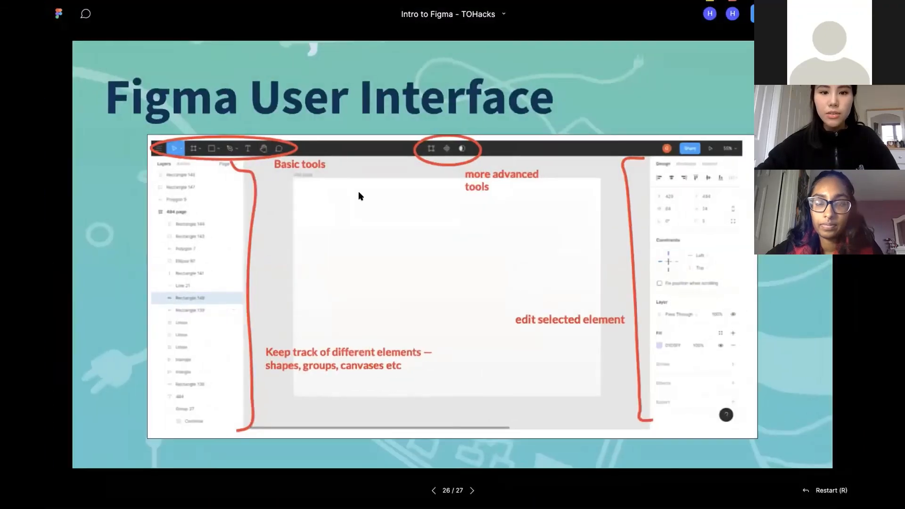
key(Right)
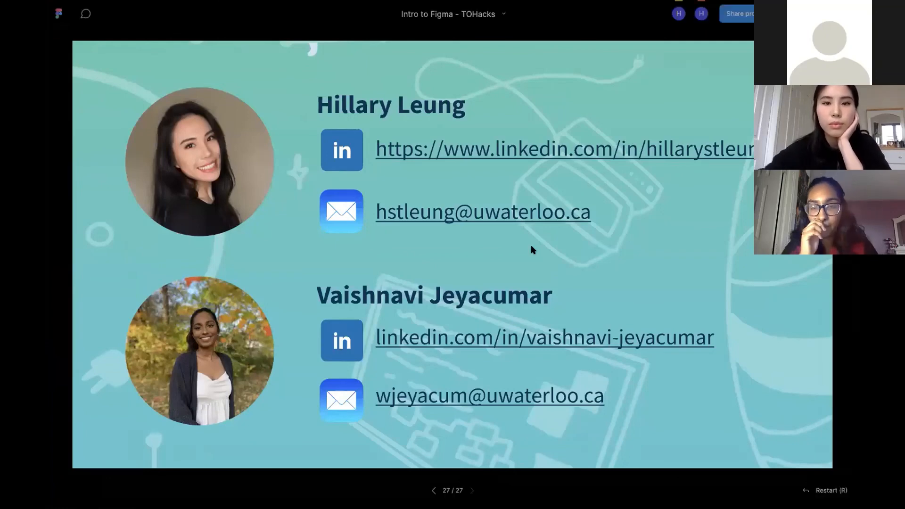
Step: Return to the Intro to Figma - TOHacks design file and show it in full screen
mouse_move(90, 4)
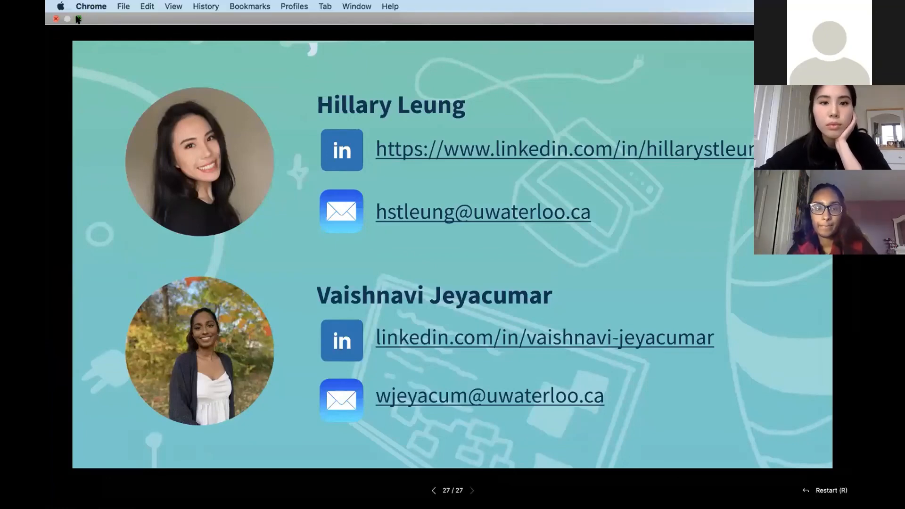
click(78, 18)
click(385, 31)
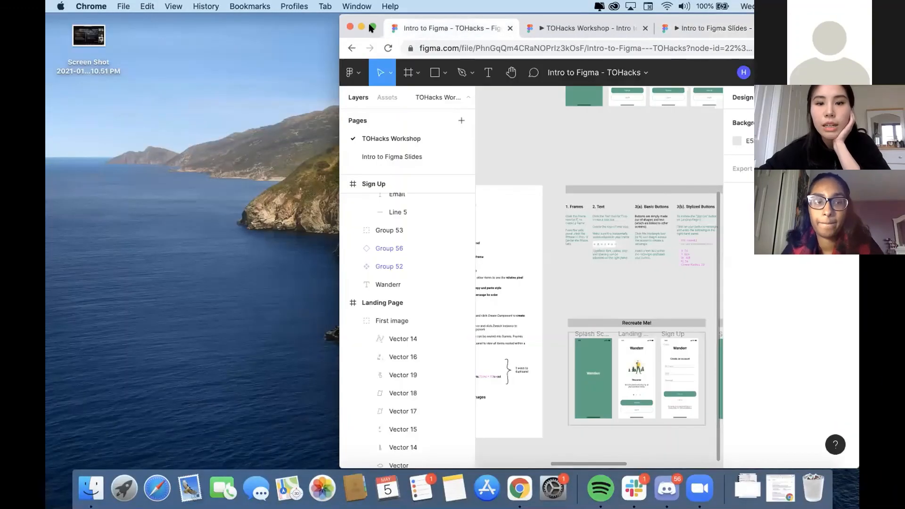
click(373, 27)
Step: Measure the distances from the hiker illustration to the frame edges on Recreate Me's Landing Page 1
ctrl+scroll(395, 340, up, 8)
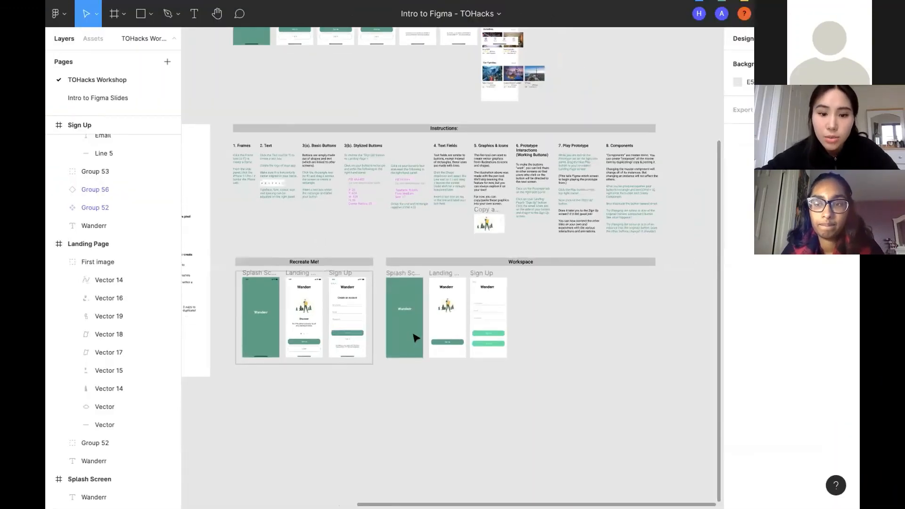
ctrl+scroll(461, 313, up, 8)
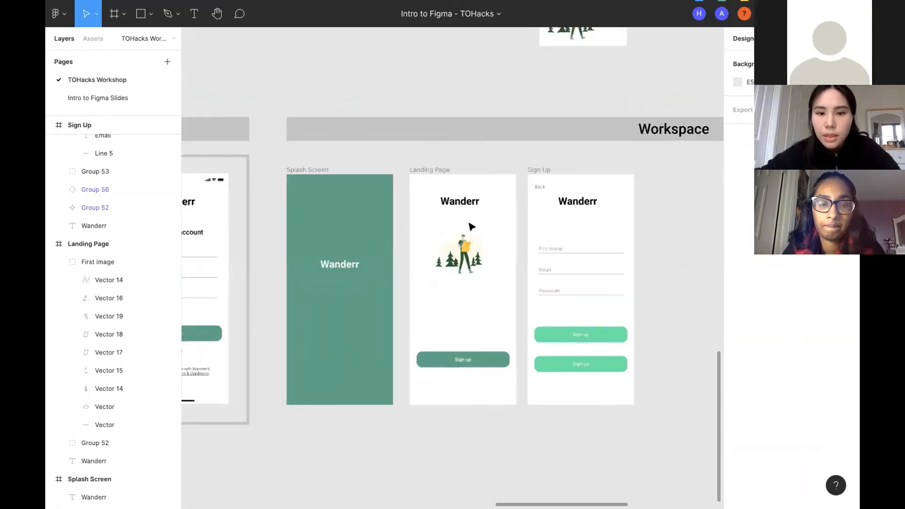
scroll(468, 188, down, 5)
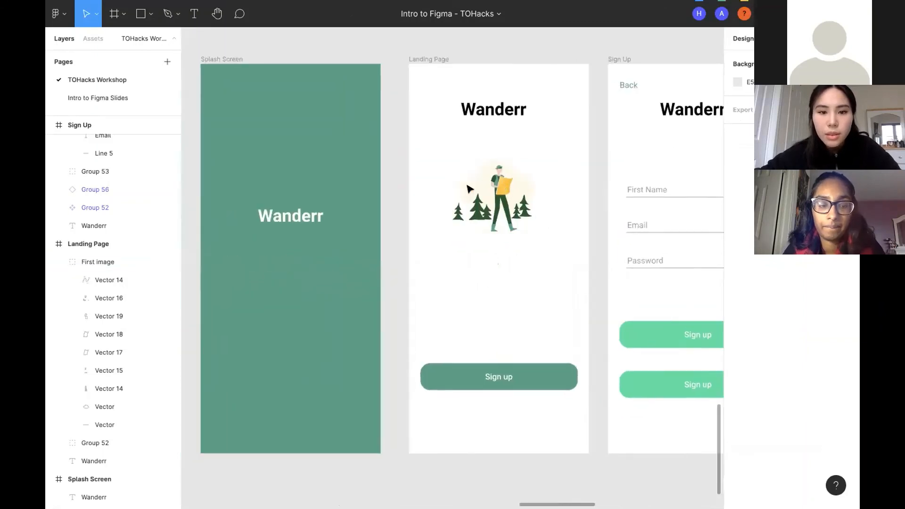
scroll(359, 224, left, 5)
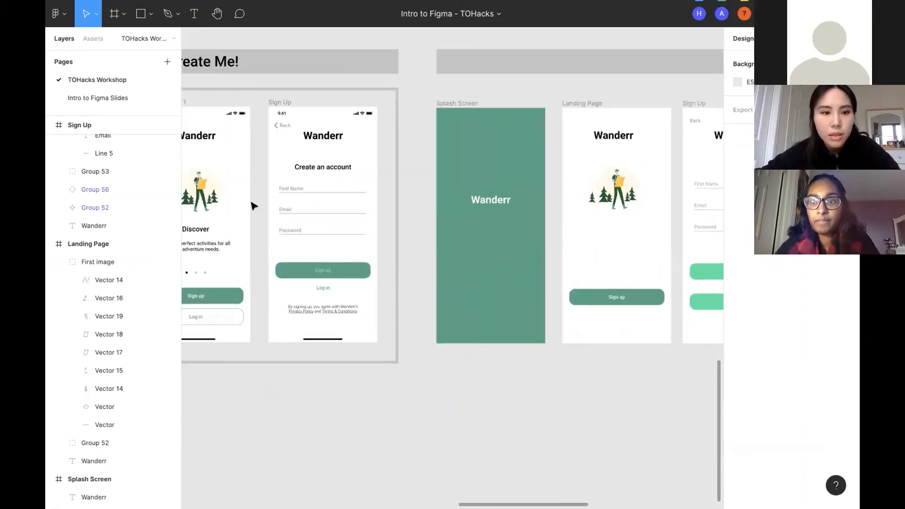
scroll(253, 204, left, 2)
click(231, 188)
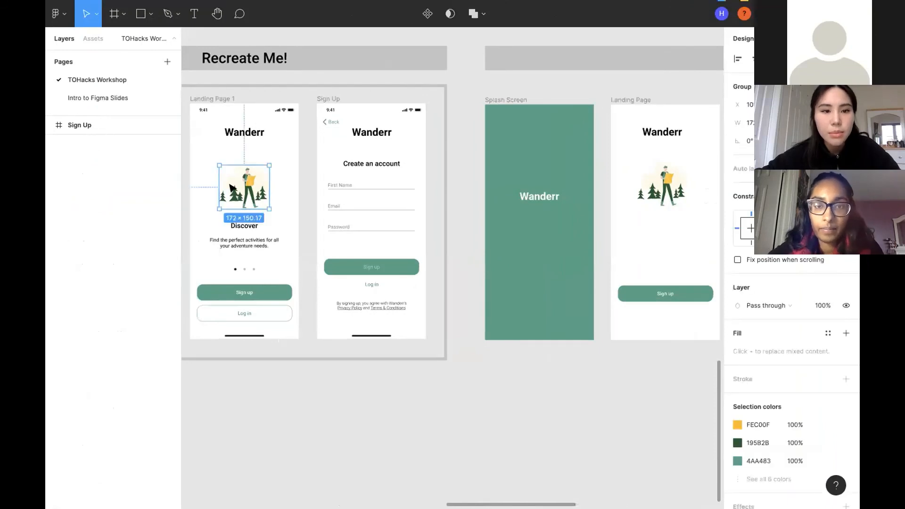
scroll(231, 187, up, 5)
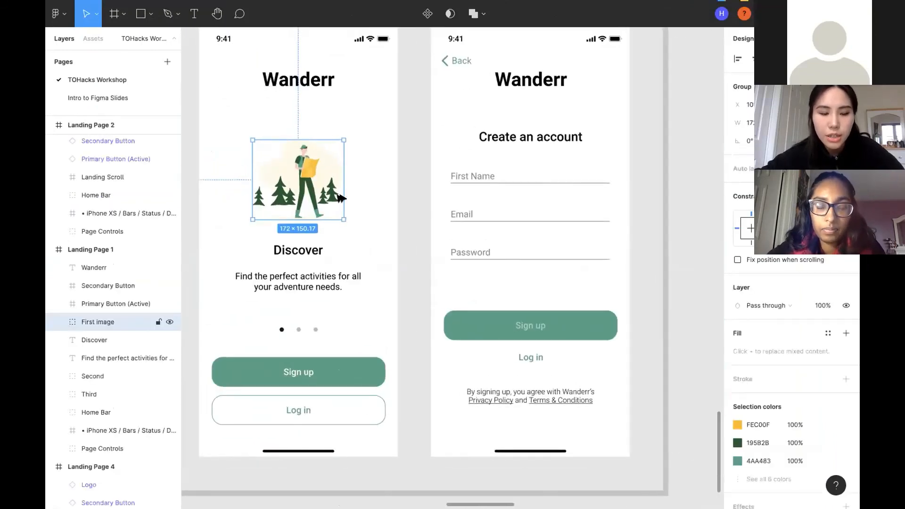
key(alt)
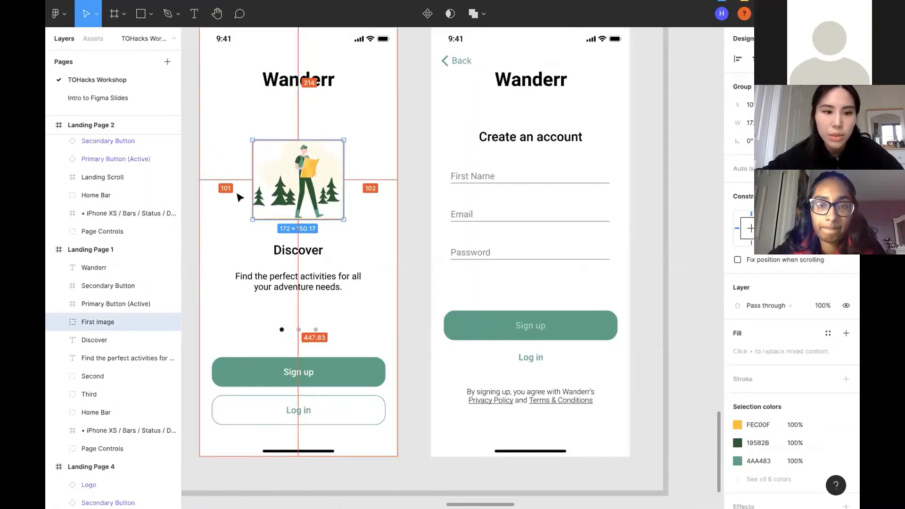
Step: Check the illustration's edge distances on the Workspace's Landing Page and compare them with those on Recreate Me's Landing Page 1
scroll(234, 191, down, 5)
click(474, 187)
scroll(474, 188, up, 5)
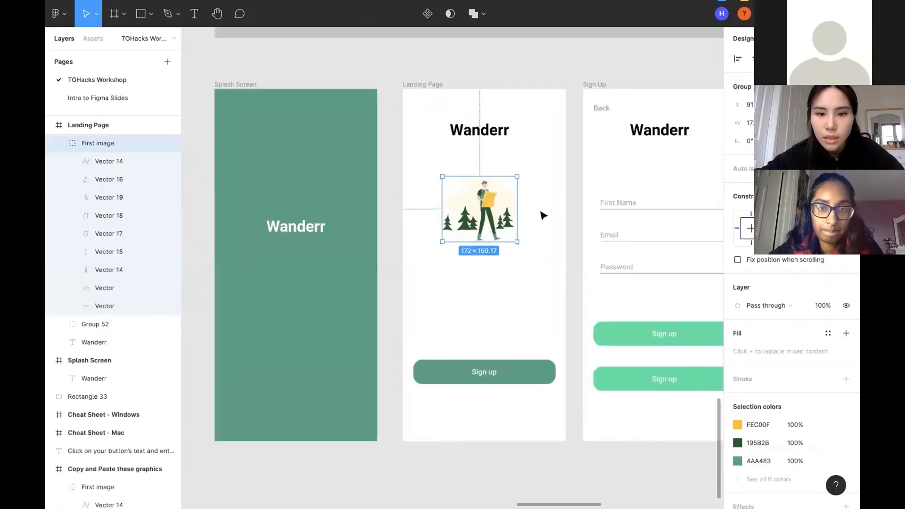
key(alt)
scroll(542, 217, up, 3)
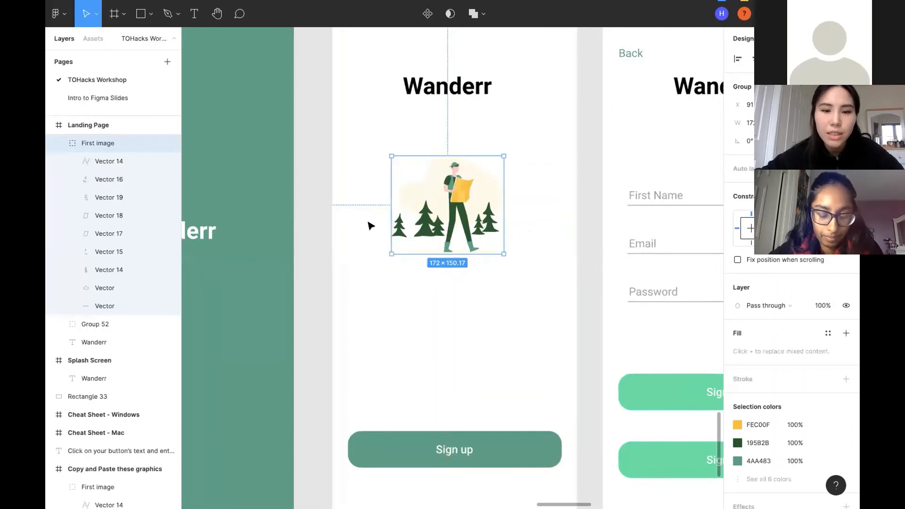
scroll(369, 224, down, 5)
scroll(283, 226, left, 3)
click(223, 237)
scroll(223, 236, up, 3)
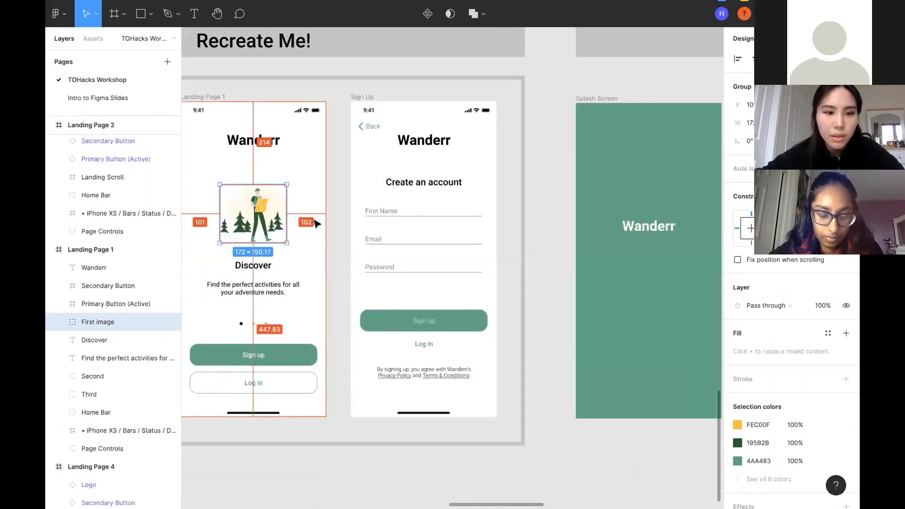
Step: Try shifting the Workspace Landing Page illustration rightward in large nudges, return it to X 91, and measure its distances to the frame edges
scroll(351, 238, right, 10)
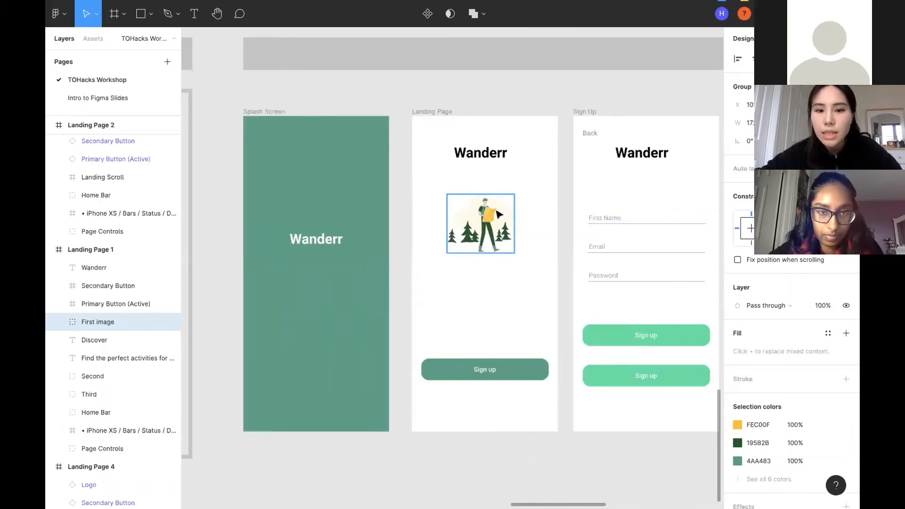
drag(497, 214, 514, 216)
key(shift+Right)
key(shift+Right)
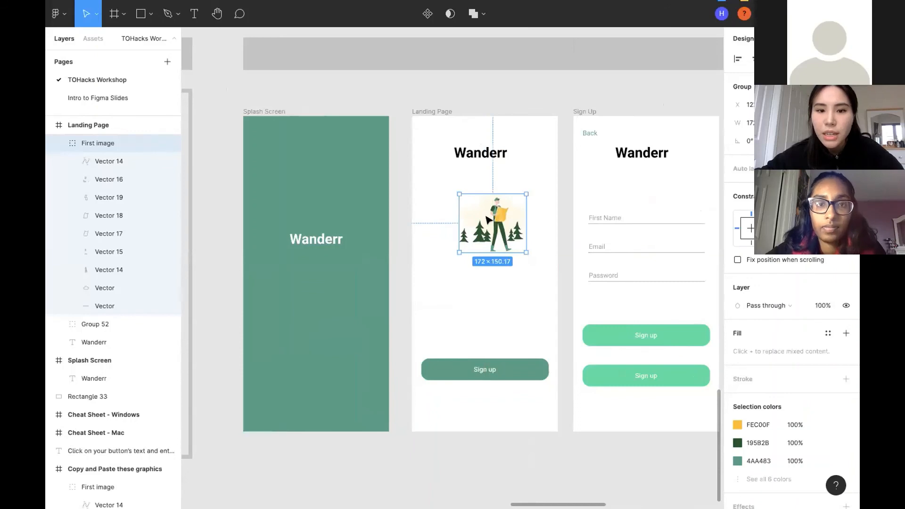
key(shift+Left)
key(shift+Left)
key(alt)
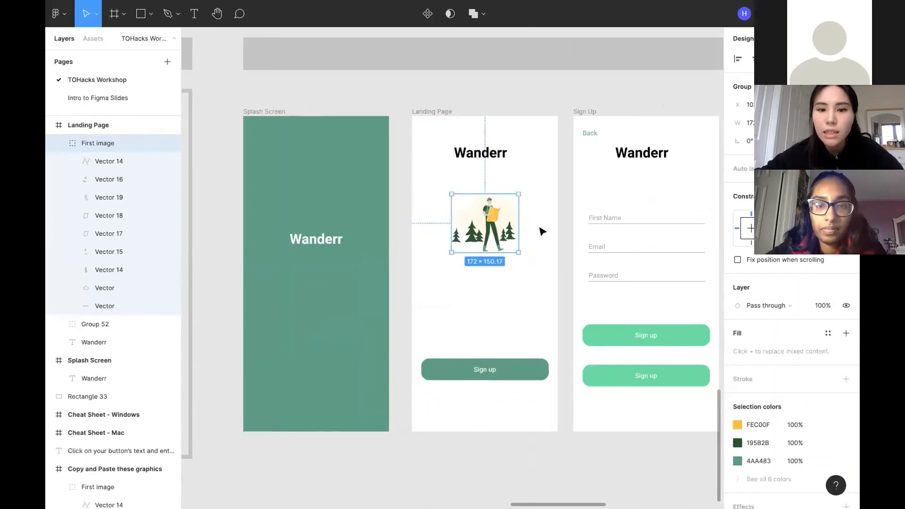
scroll(542, 231, up, 3)
scroll(556, 243, down, 5)
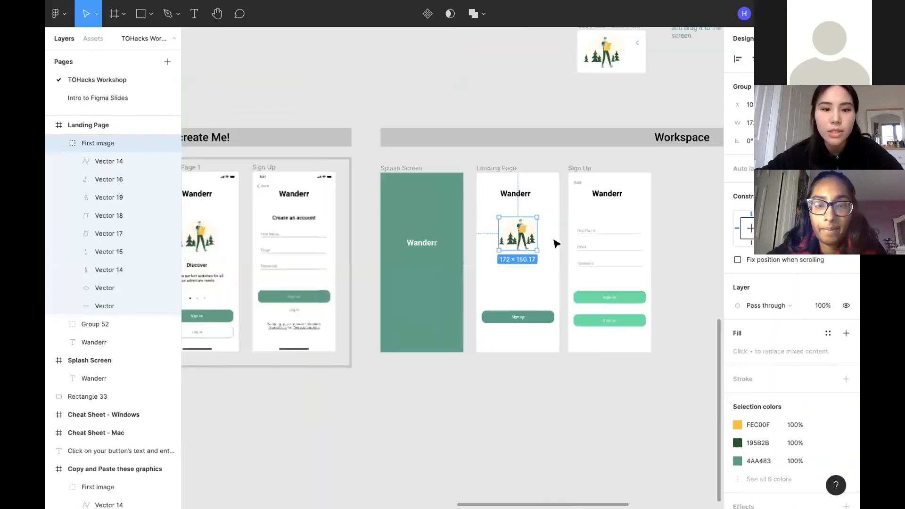
key(shift+Left)
key(alt)
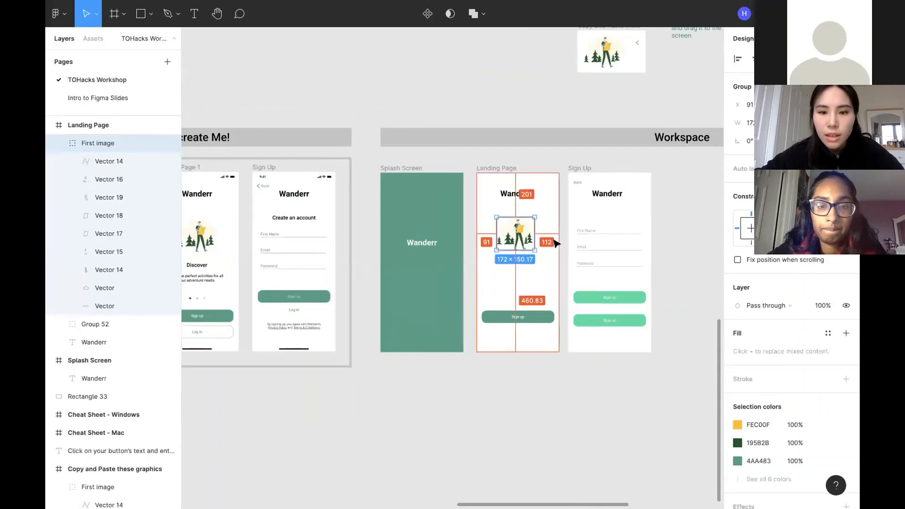
Step: Recheck the illustration's spacing on Recreate Me's Landing Page 1
scroll(276, 239, left, 2)
click(268, 241)
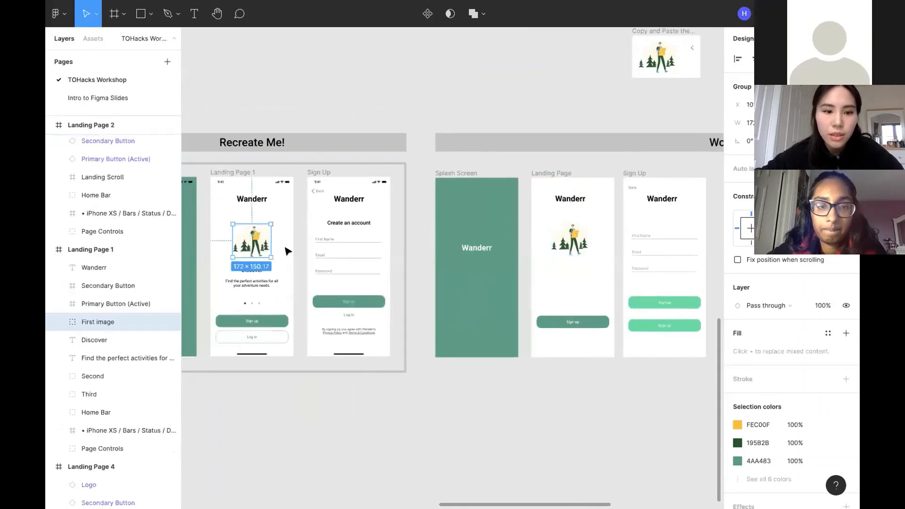
key(alt)
Step: Measure the edge distances of the Workspace Landing Page illustration and move it 10 px right to centre it in the frame
click(571, 242)
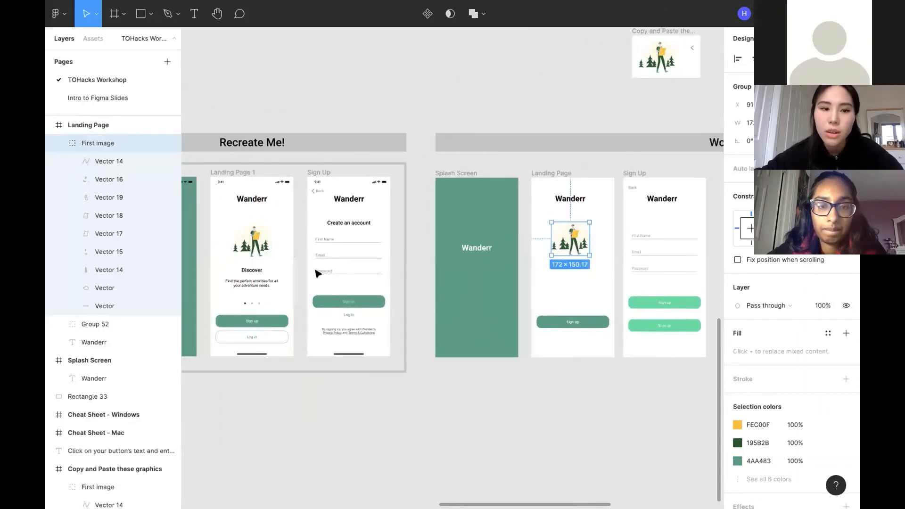
scroll(586, 231, right, 2)
scroll(589, 236, up, 5)
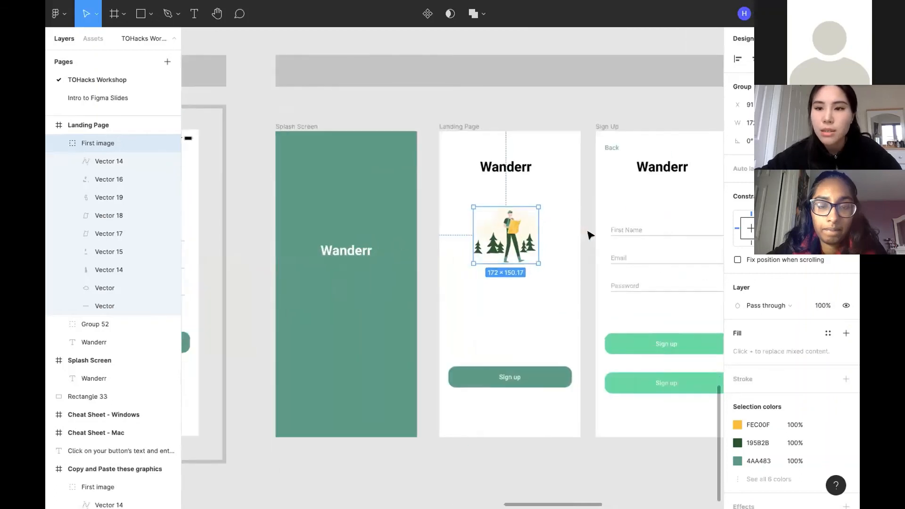
scroll(650, 217, right, 2)
scroll(595, 218, up, 2)
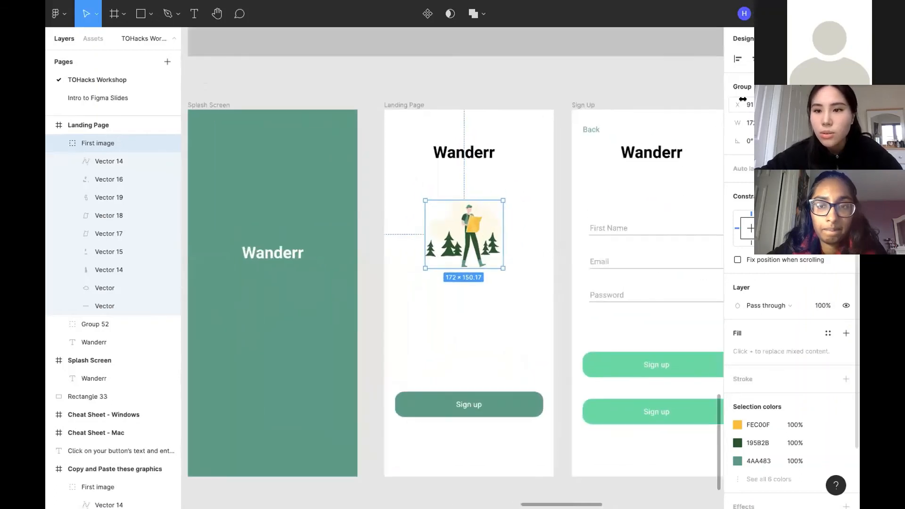
click(749, 105)
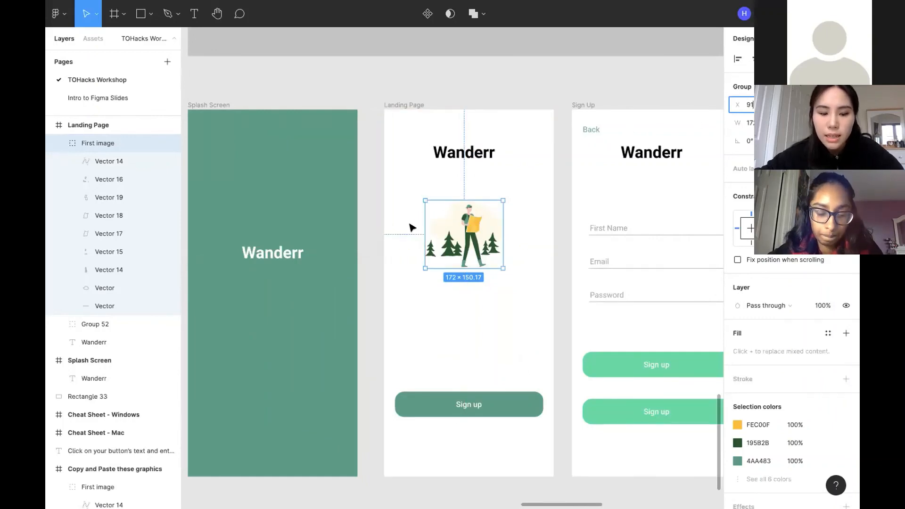
key(alt)
key(alt)
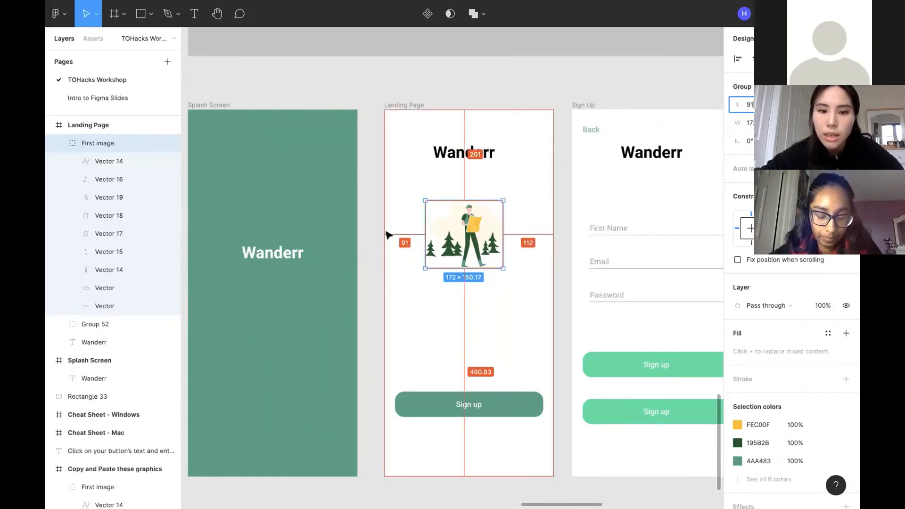
key(alt)
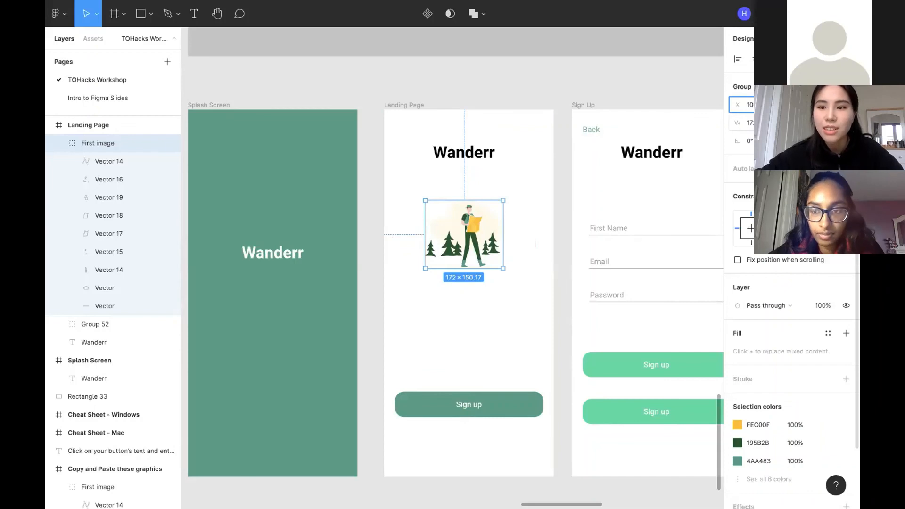
key(shift+Right)
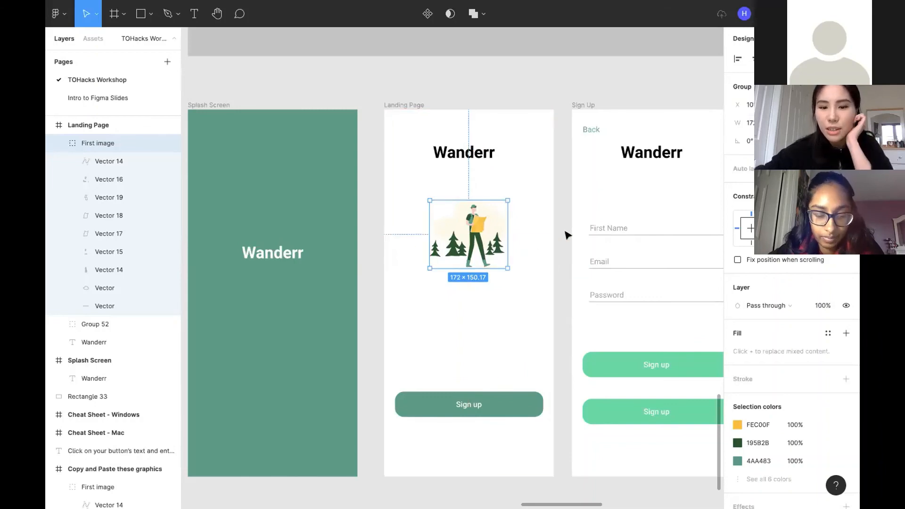
scroll(560, 241, down, 3)
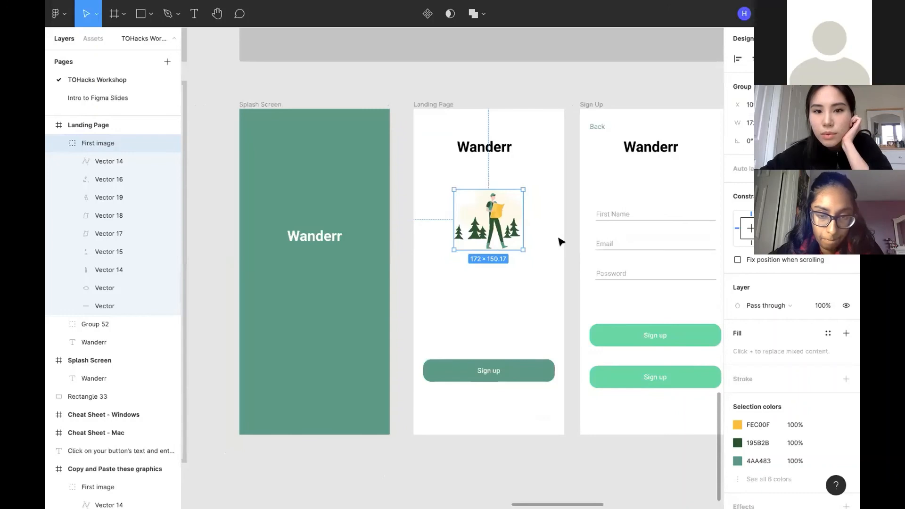
Step: Switch to prototyping and inspect the connections of the First Name field and the Sign up buttons in the Workspace
click(626, 207)
scroll(630, 208, right, 2)
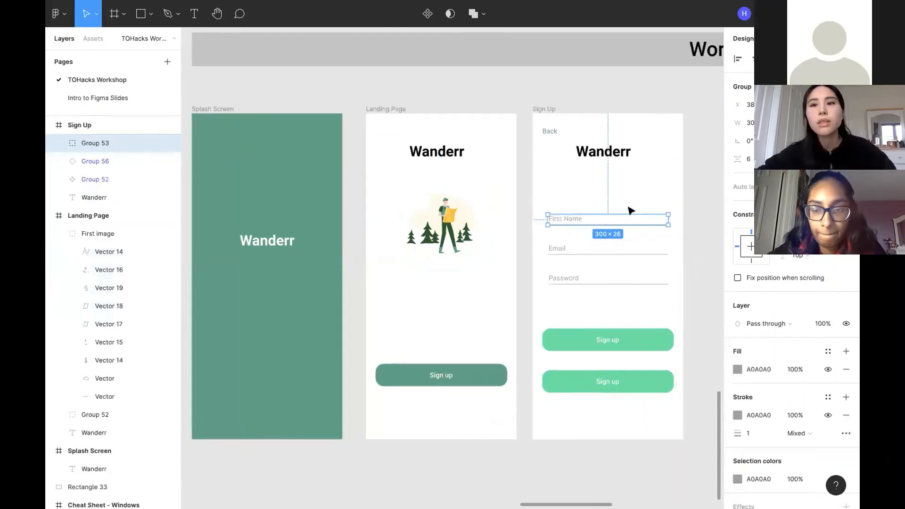
scroll(631, 209, right, 3)
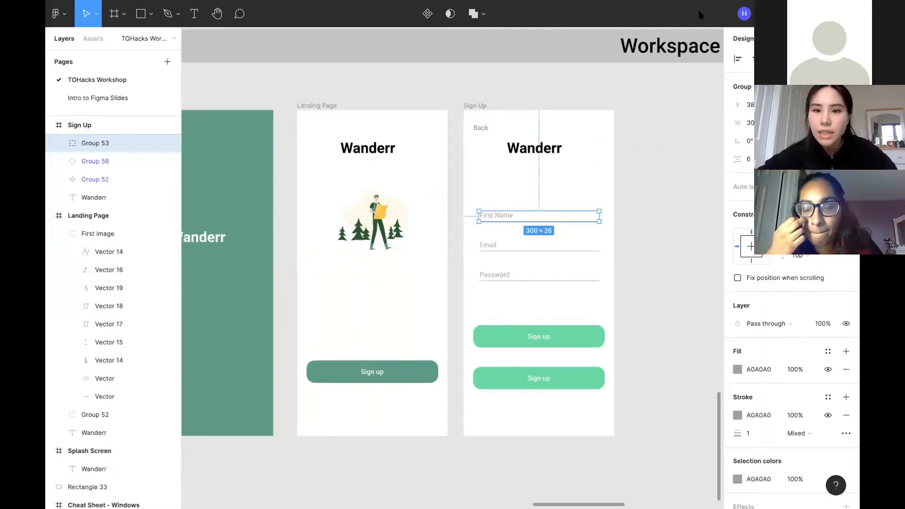
click(779, 39)
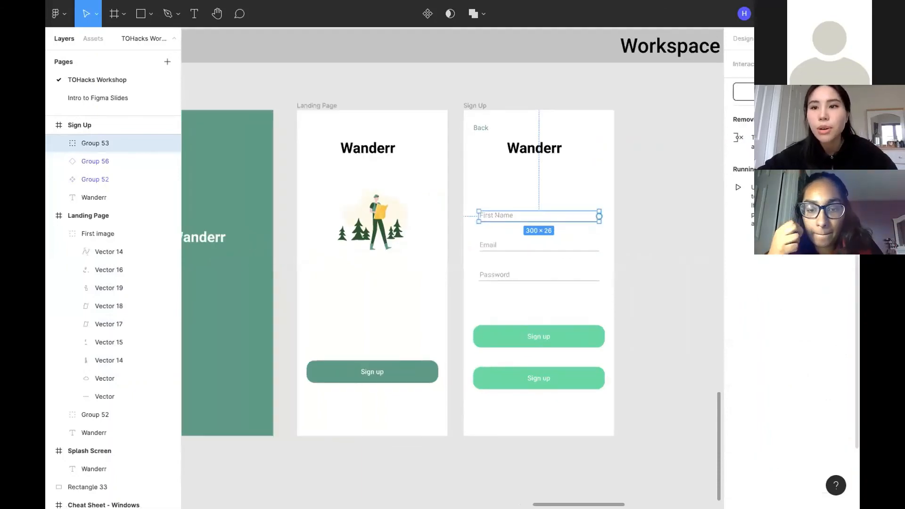
scroll(568, 207, up, 2)
scroll(567, 206, right, 1)
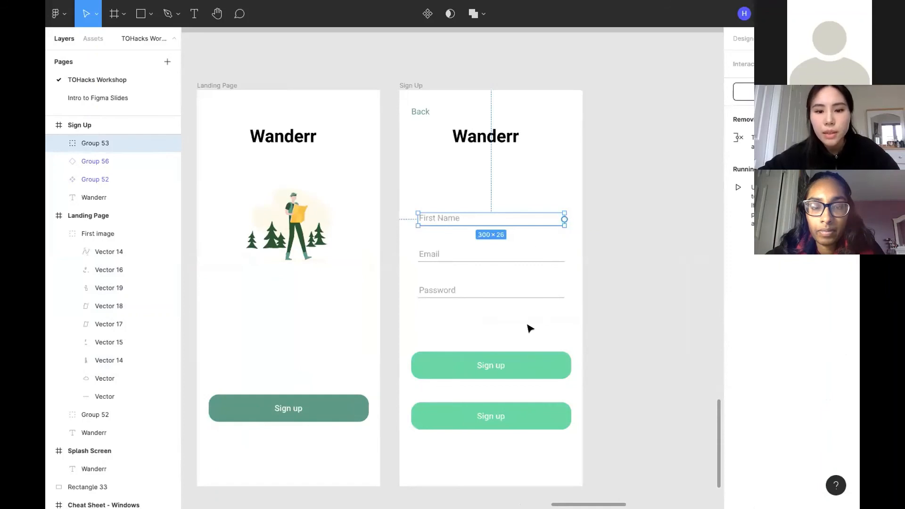
click(535, 370)
scroll(402, 408, left, 2)
click(402, 409)
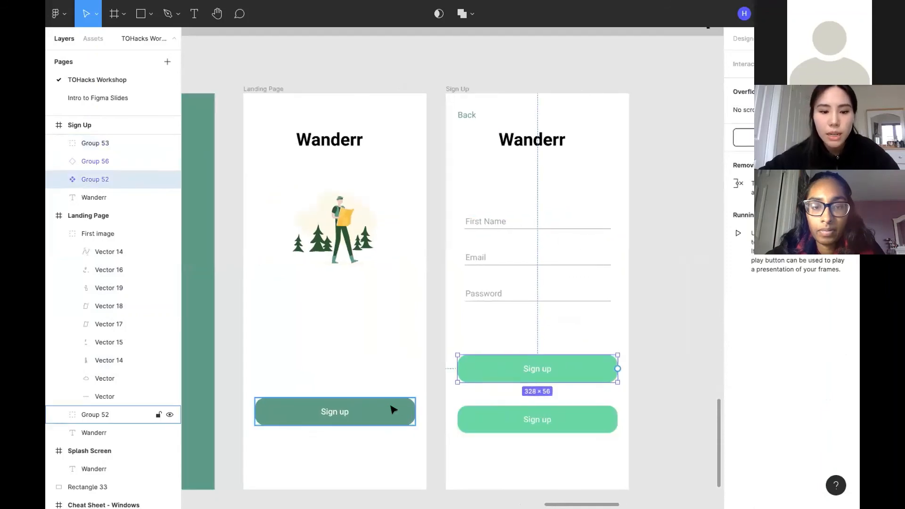
scroll(415, 396, down, 1)
scroll(414, 396, left, 1)
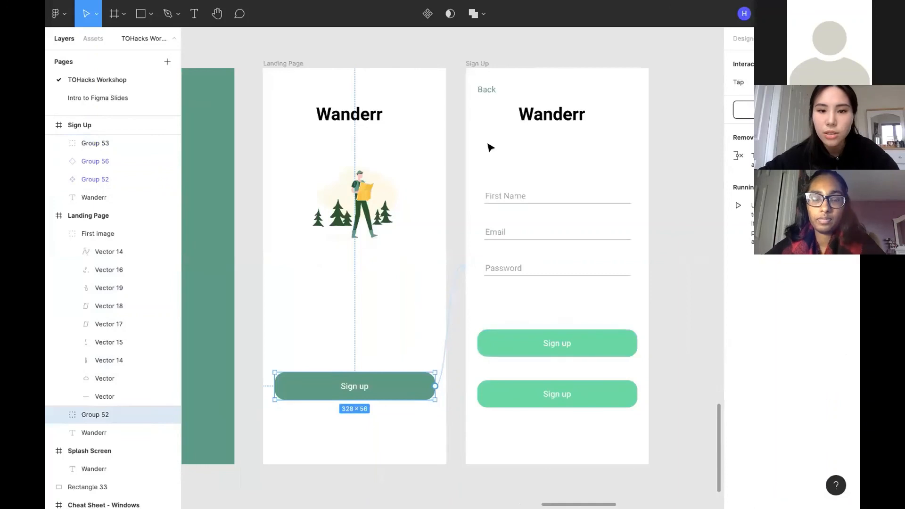
Step: Connect the Sign Up screen's First Name field to the Landing Page, navigating on tap with an instant animation
click(508, 196)
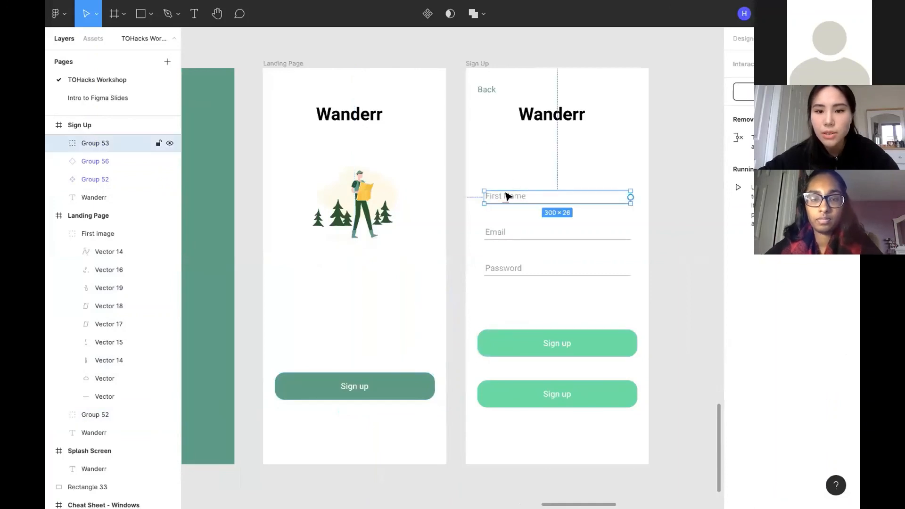
scroll(567, 214, up, 3)
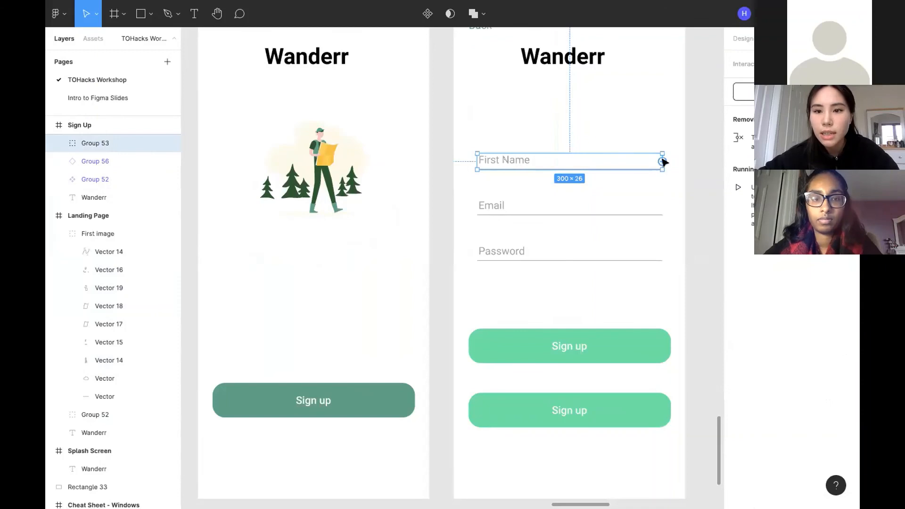
drag(662, 161, 408, 241)
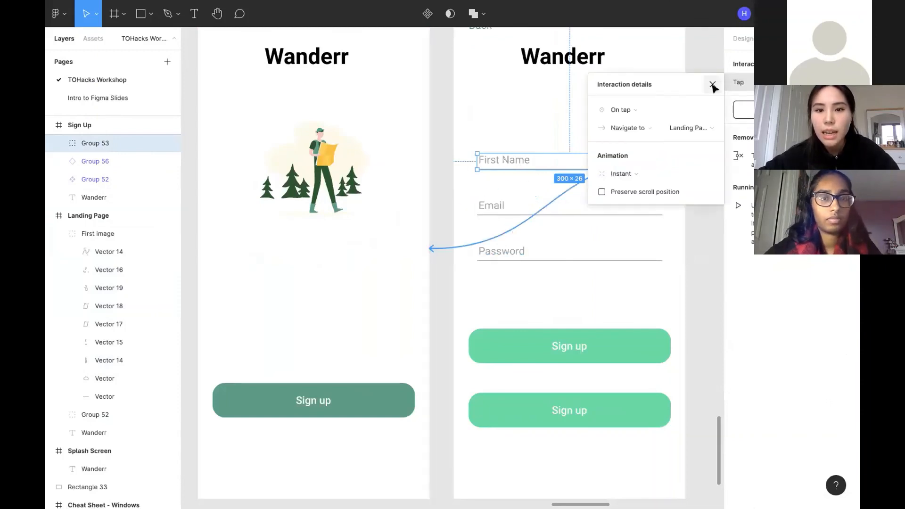
click(712, 84)
click(686, 199)
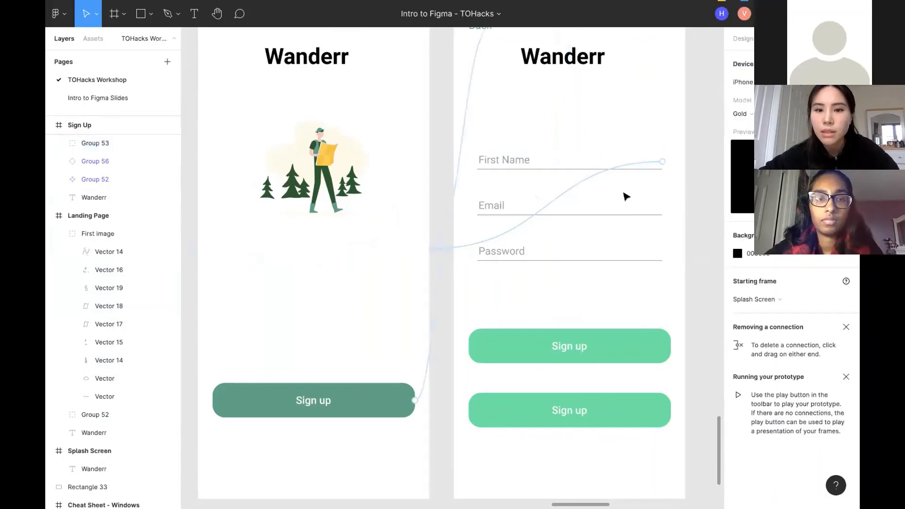
Step: Open the interaction details of the First Name field's connection and examine its path to the Landing Page
scroll(589, 186, up, 2)
click(494, 173)
click(495, 172)
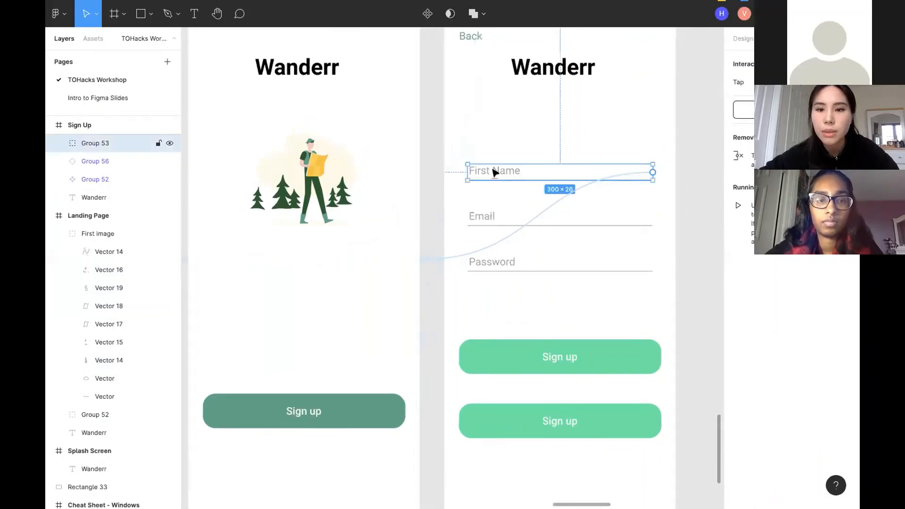
click(543, 213)
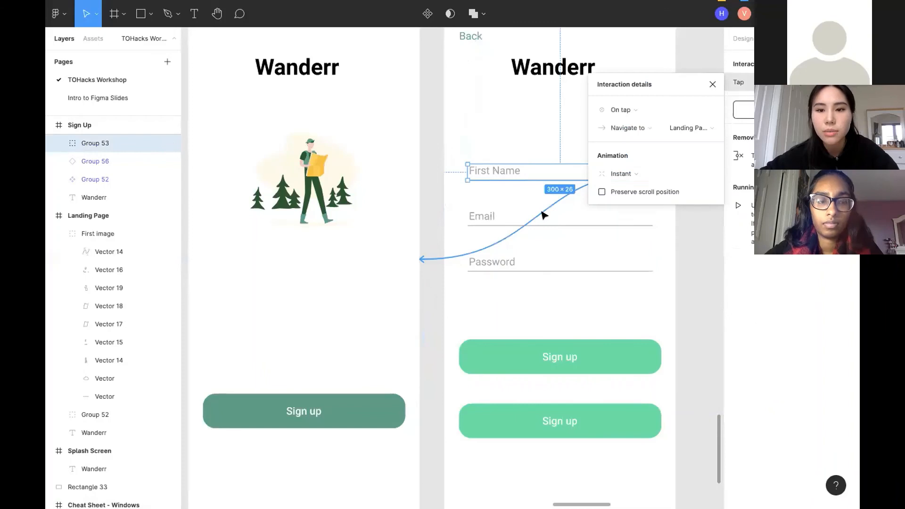
scroll(532, 281, right, 3)
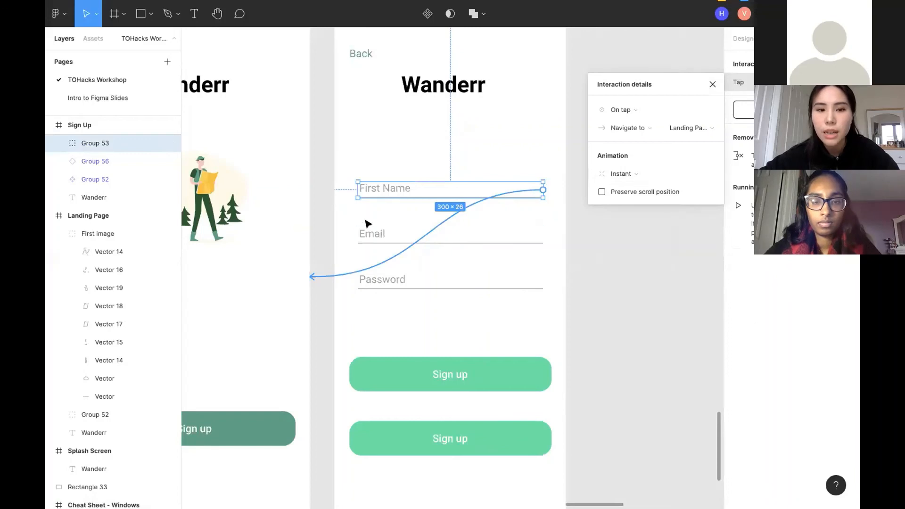
scroll(367, 223, up, 5)
scroll(366, 223, right, 2)
scroll(359, 224, down, 4)
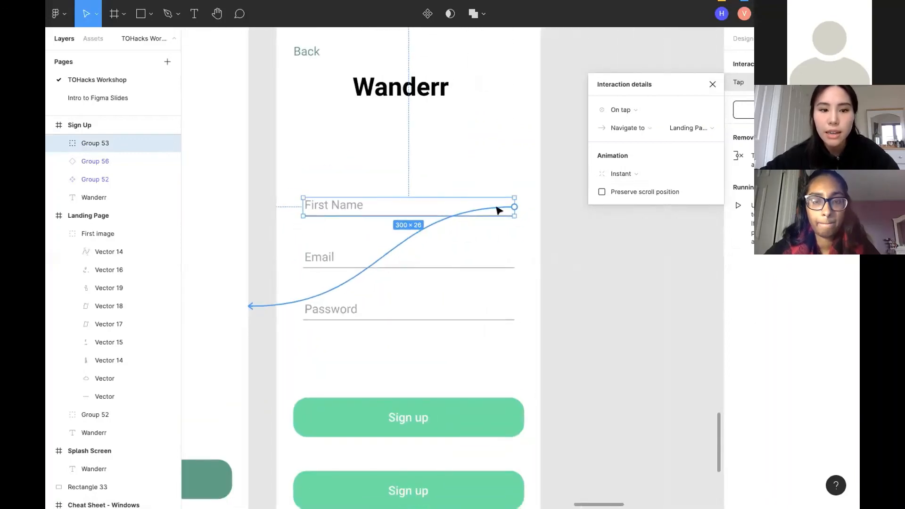
scroll(222, 261, left, 2)
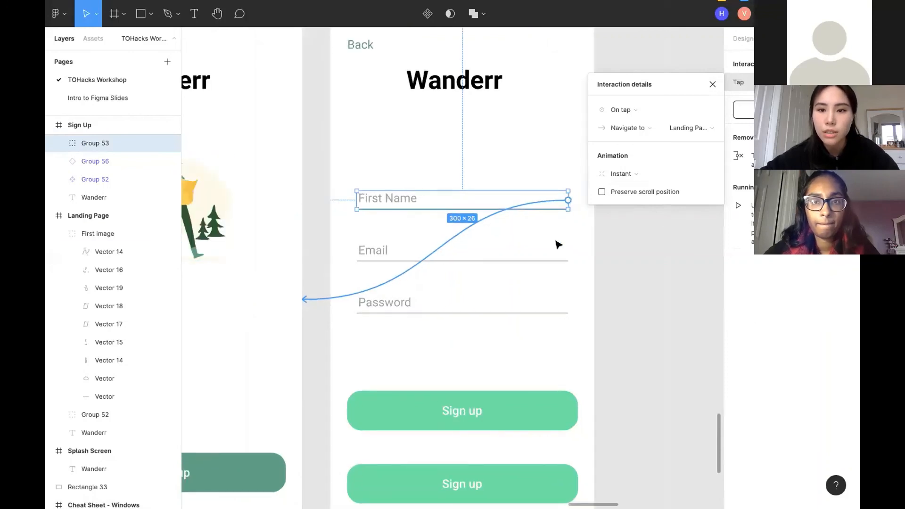
scroll(558, 244, down, 3)
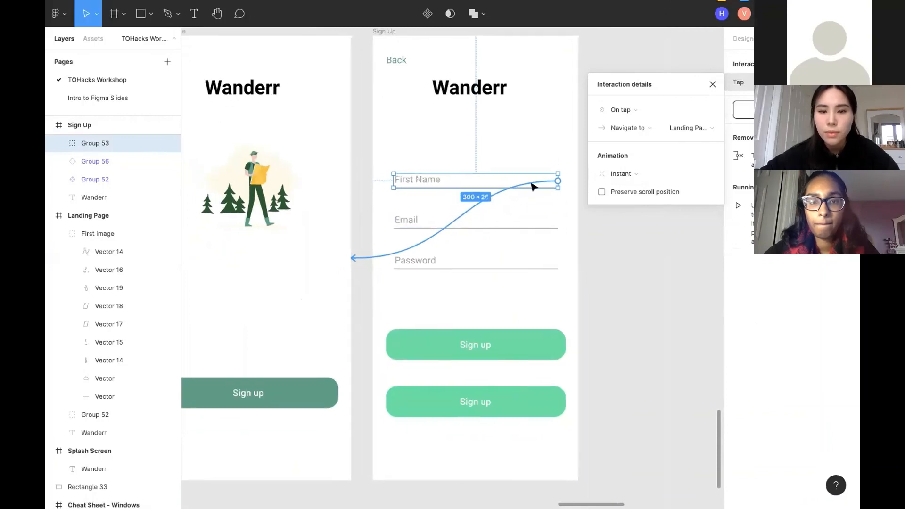
Step: Delete the prototype connection running from the First Name field to the Landing Page
click(466, 198)
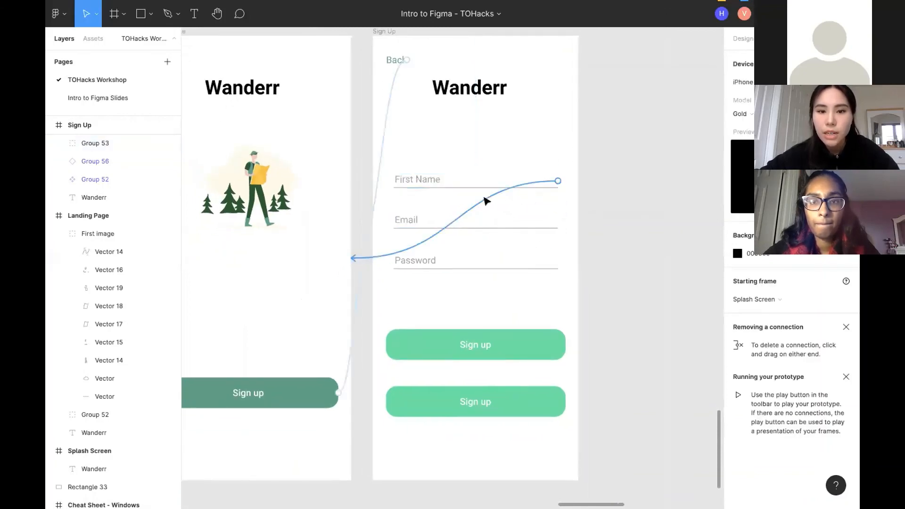
click(484, 197)
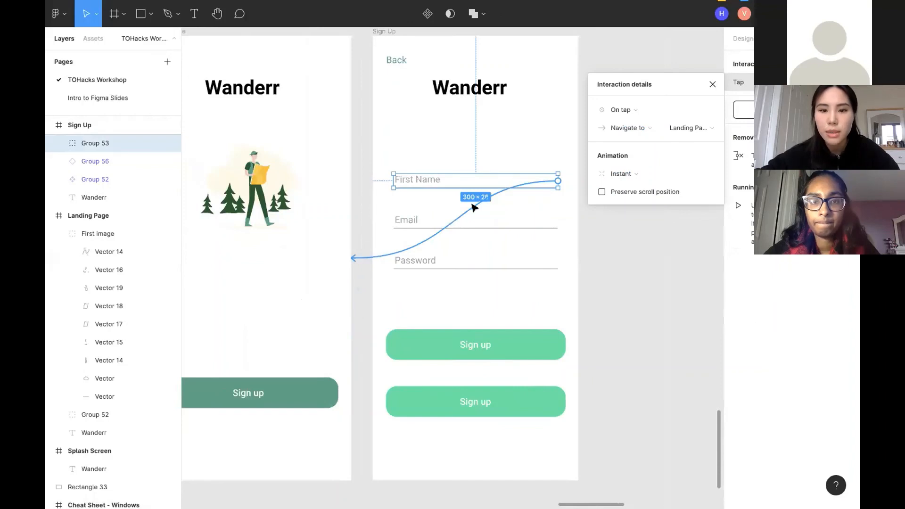
key(Escape)
click(603, 225)
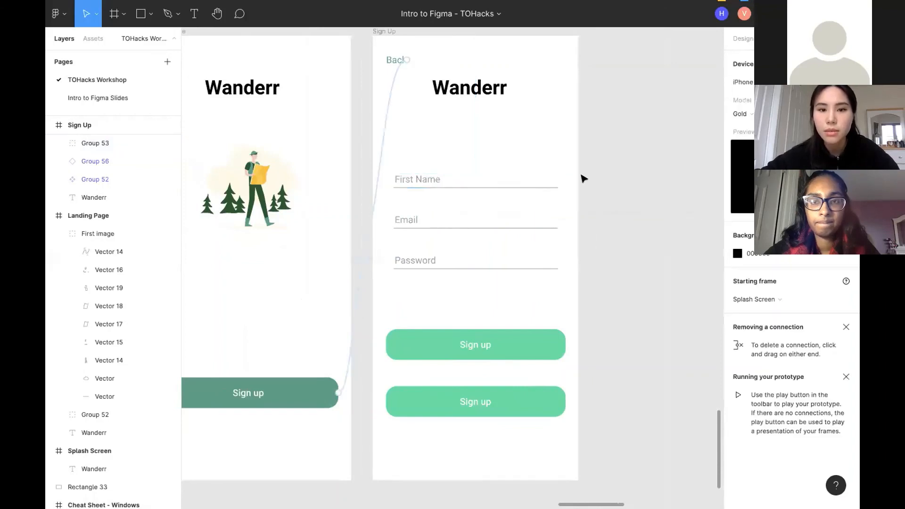
scroll(611, 190, left, 2)
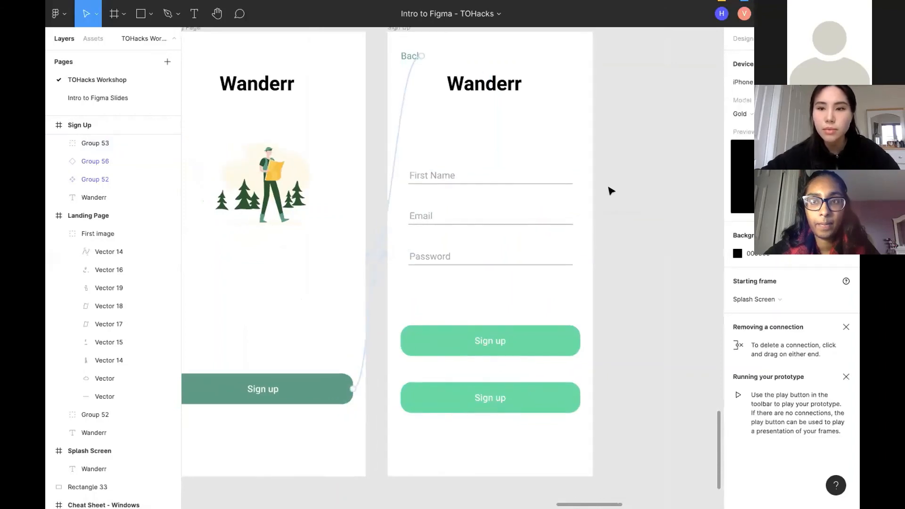
scroll(611, 190, left, 3)
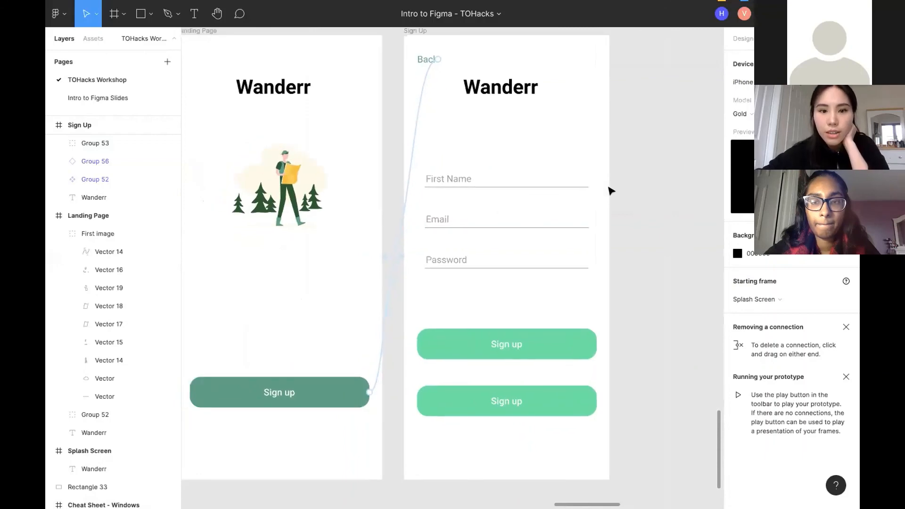
scroll(611, 191, down, 3)
scroll(611, 190, left, 2)
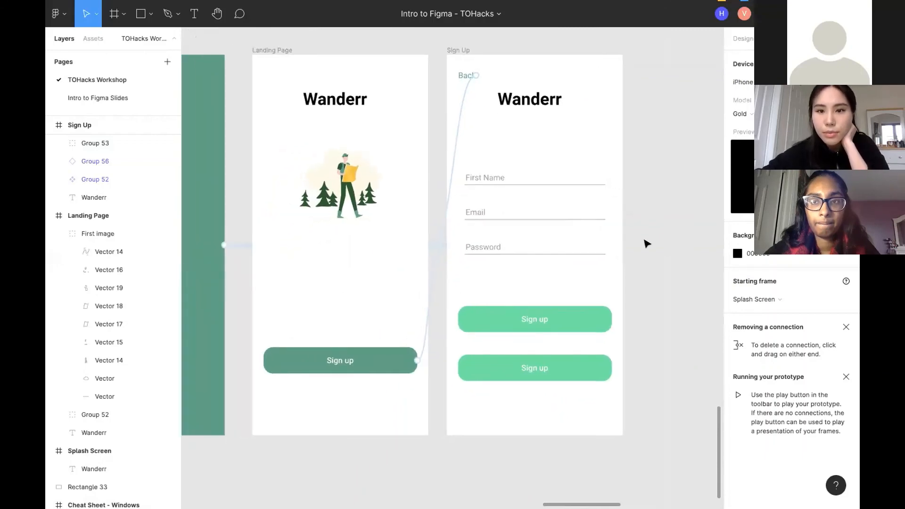
scroll(647, 243, up, 2)
scroll(646, 244, left, 2)
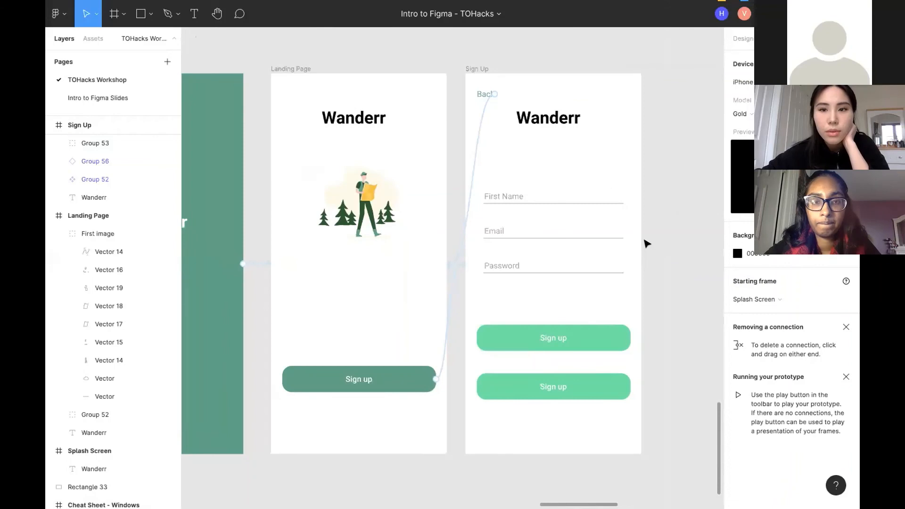
scroll(646, 244, down, 1)
scroll(647, 244, left, 1)
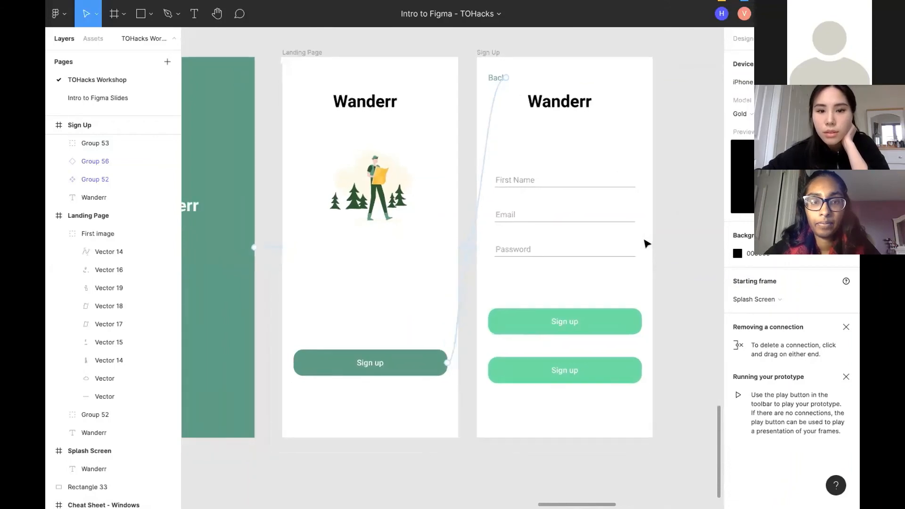
scroll(647, 244, up, 1)
scroll(647, 244, down, 3)
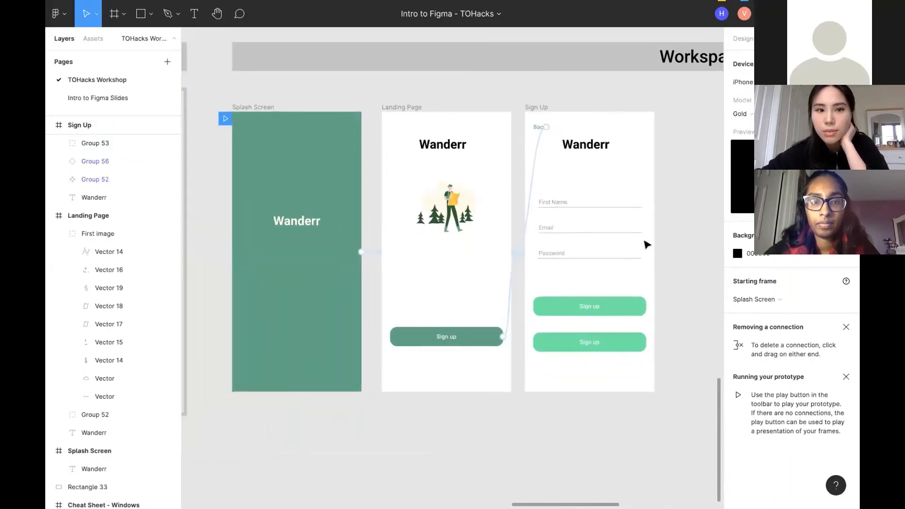
Step: Take the browser out of full screen, switch to the Intro to Figma Slides presentation, and show it in full screen
mouse_move(310, 4)
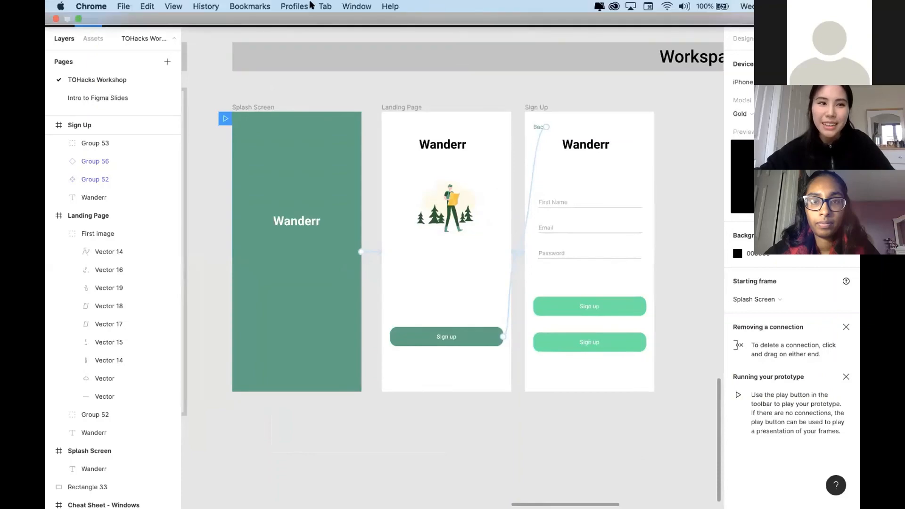
click(77, 18)
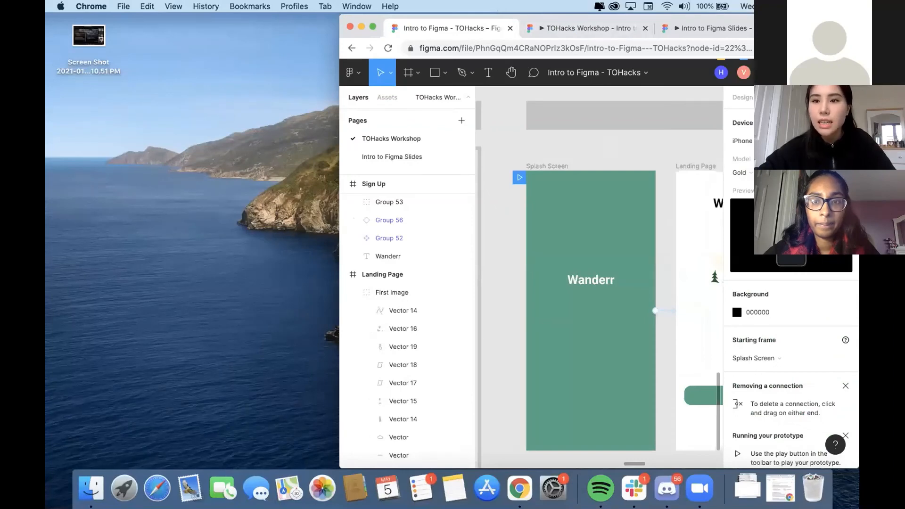
drag(799, 19, 702, 21)
click(586, 25)
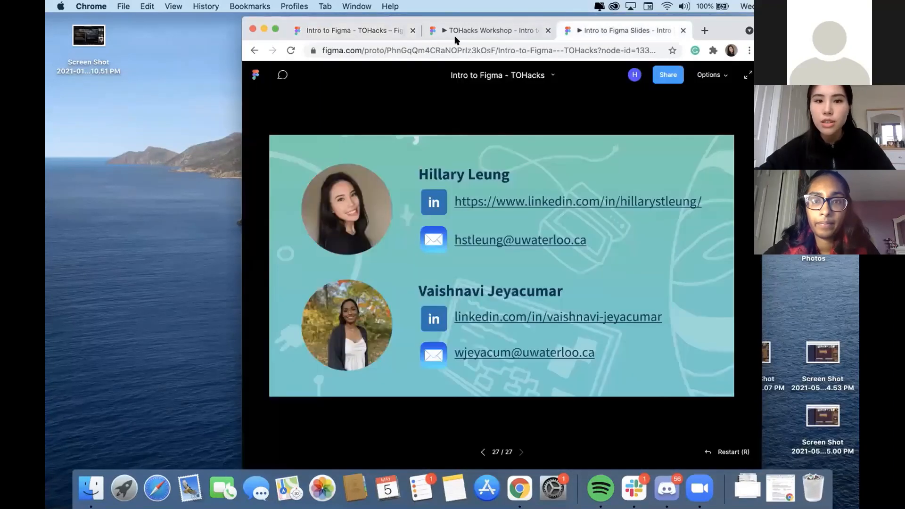
click(274, 30)
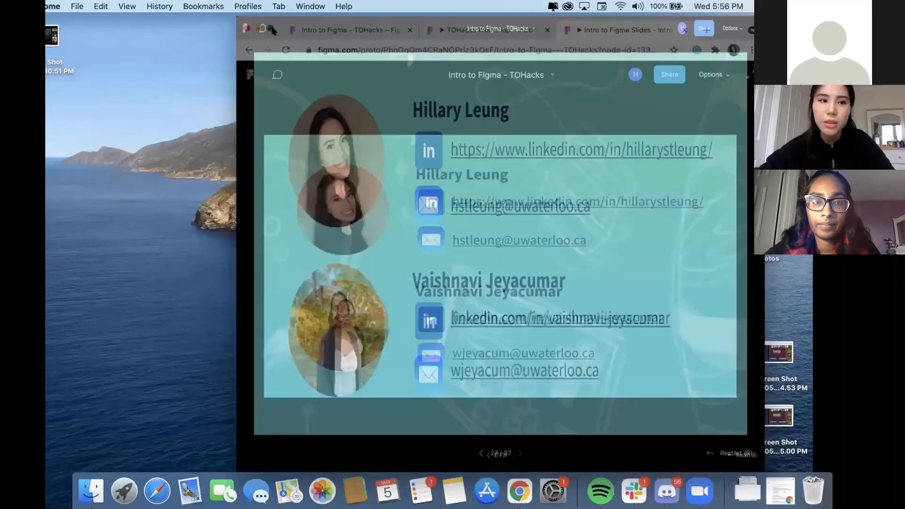